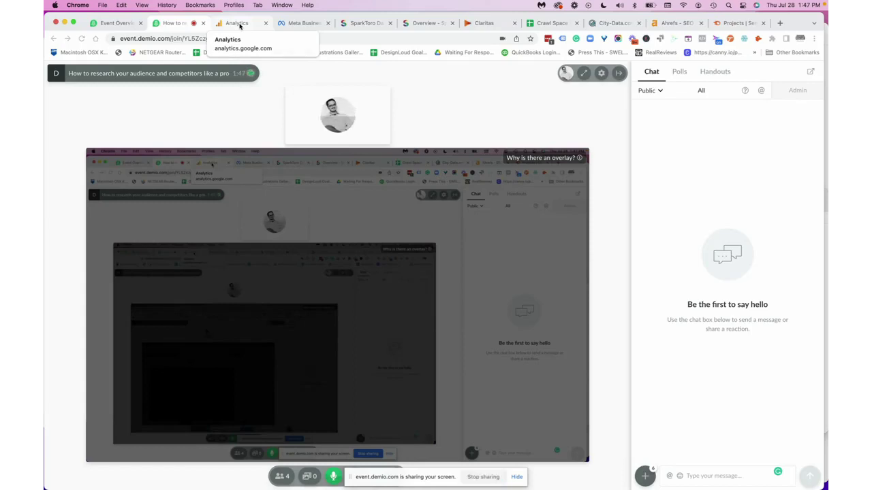
# Switch from the Demio webinar to the Google Analytics home dashboard tab
pyautogui.click(239, 24)
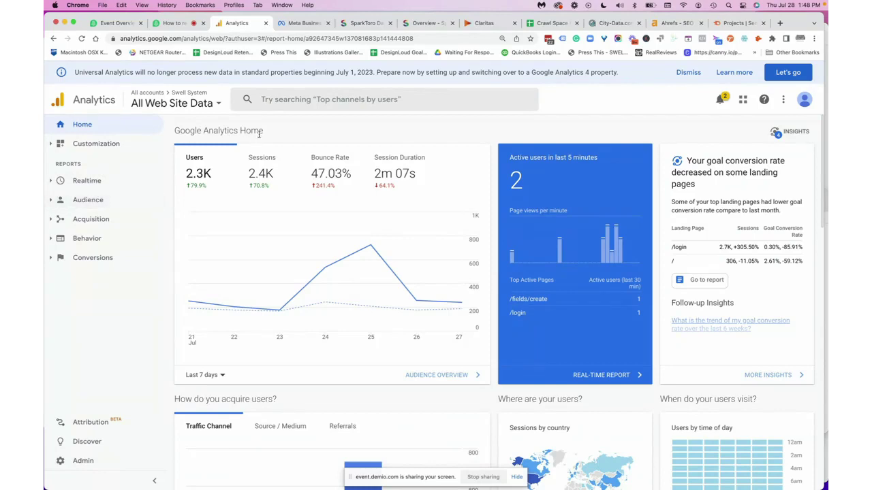
# Open Audience > Demographics > Overview from the Google Analytics sidebar
pyautogui.moveTo(274, 131); pyautogui.dragTo(196, 96)
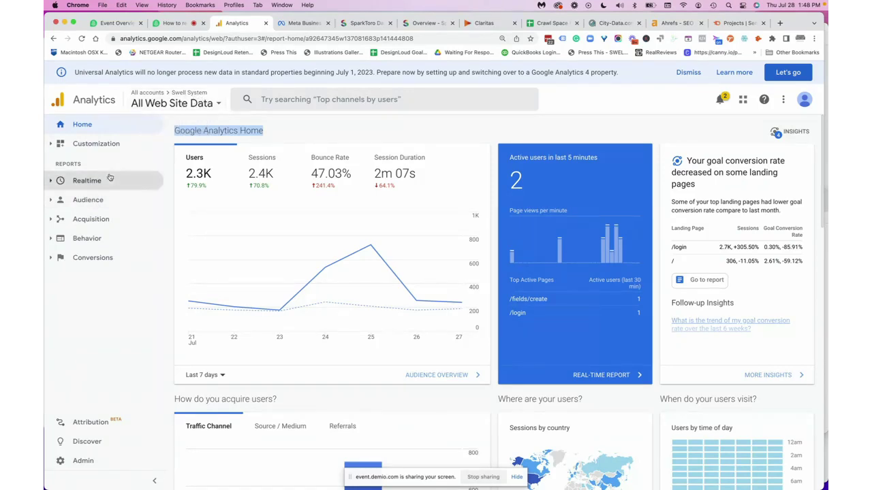
pyautogui.click(94, 199)
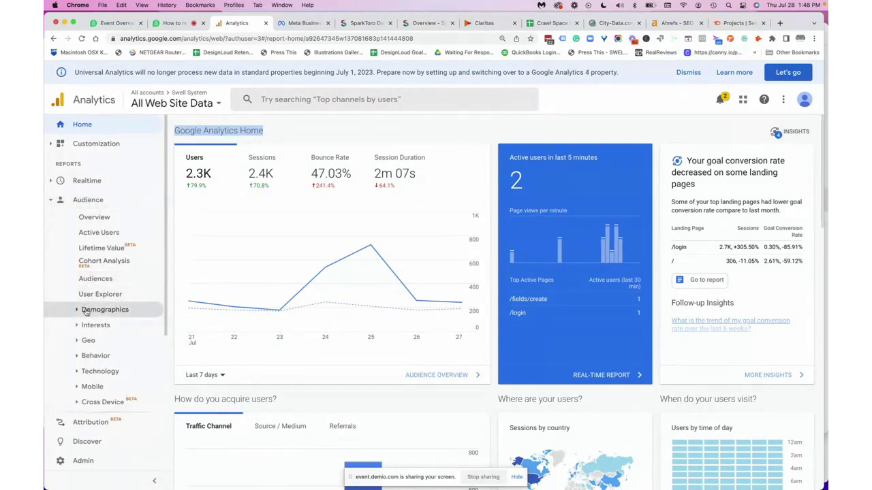
pyautogui.scroll(-1, 83, 312)
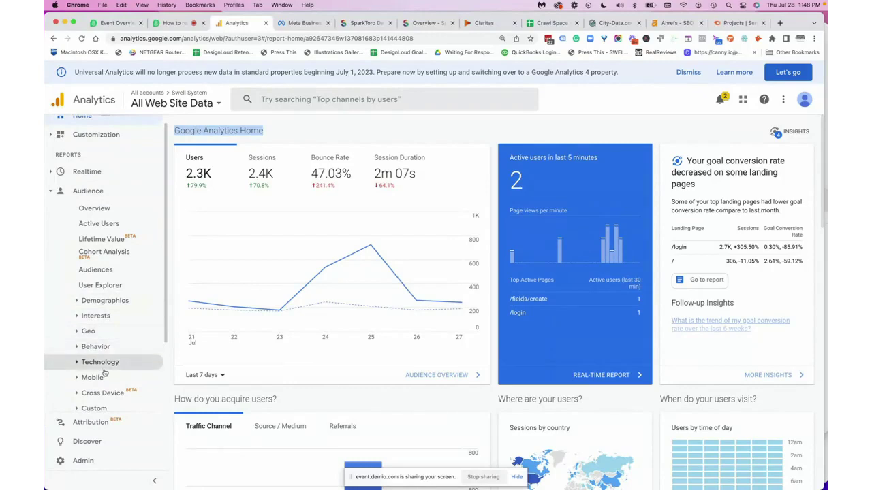
pyautogui.click(109, 303)
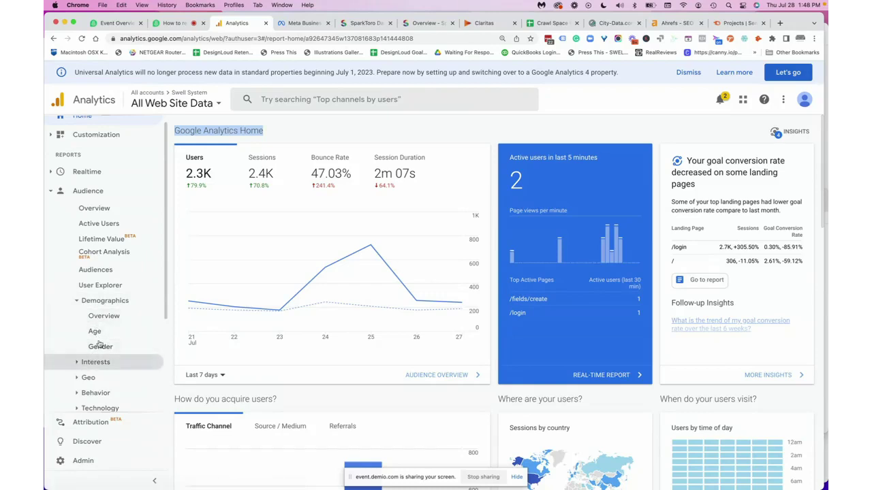
pyautogui.click(105, 316)
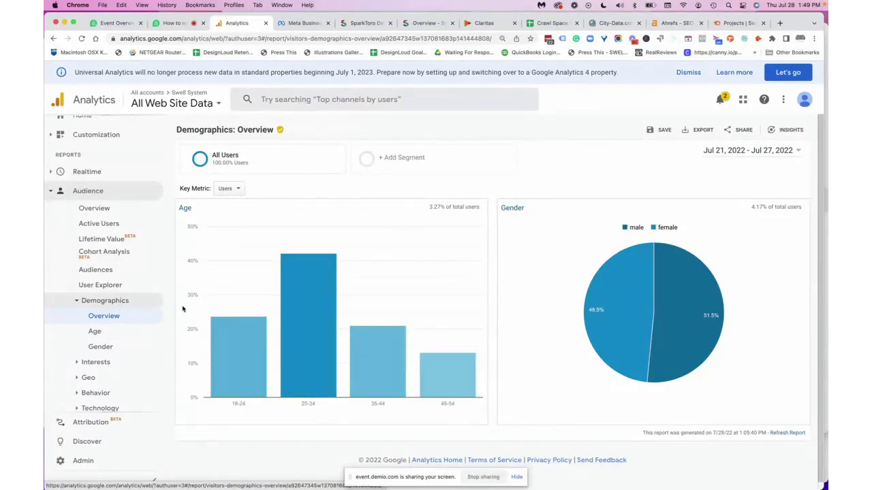
# Read the age and gender values: 25–34 at 42.11% of users, females at 48.5%
pyautogui.scroll(-1, 198, 325)
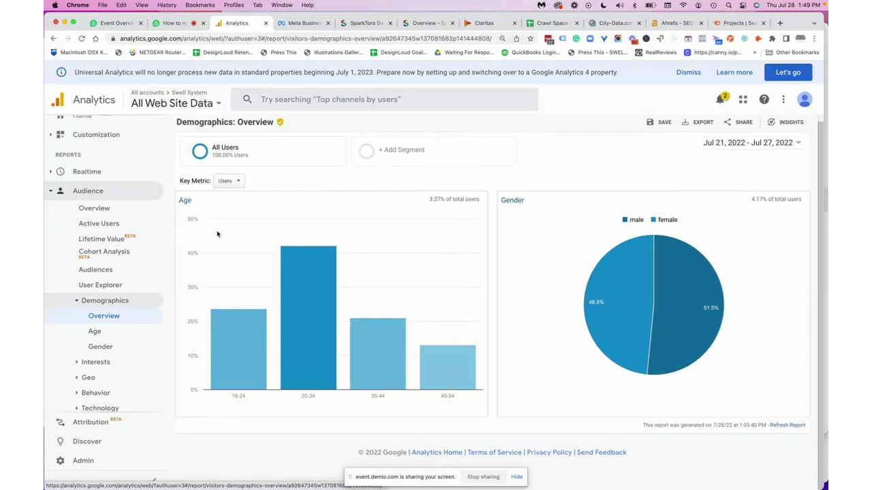
pyautogui.moveTo(297, 359)
pyautogui.moveTo(641, 327)
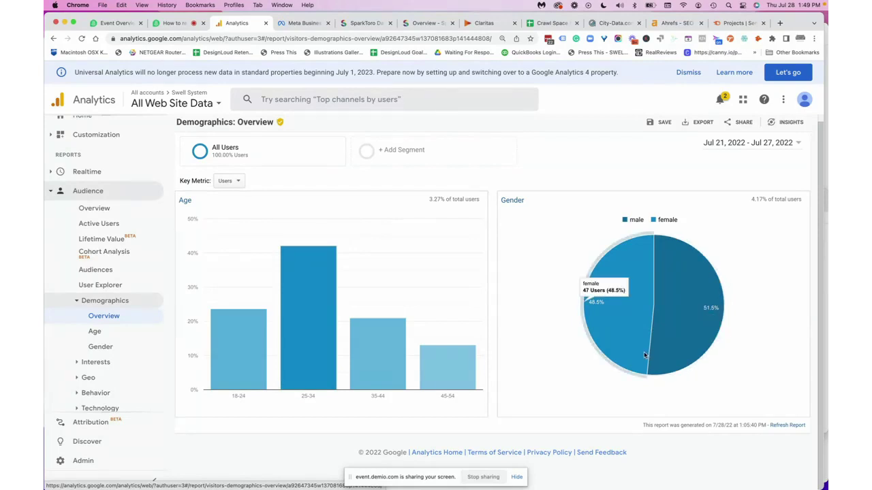
pyautogui.moveTo(657, 344)
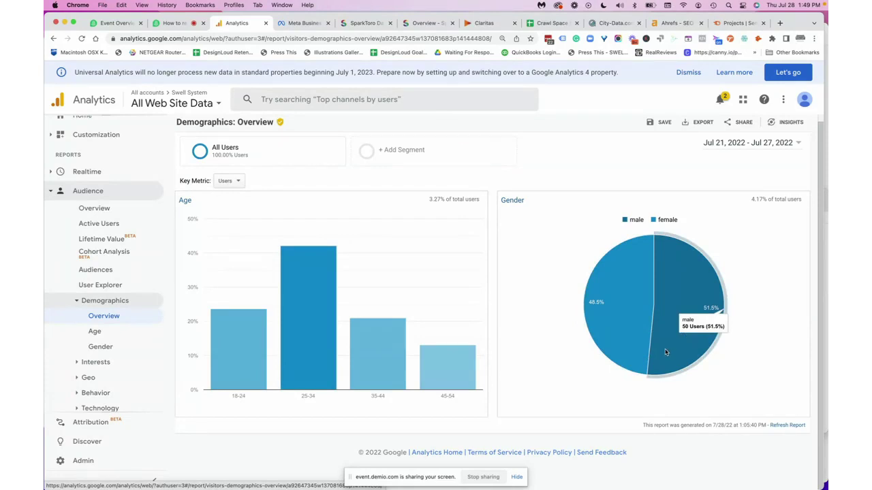
# Open the Demographics Age report and look through its age rows
pyautogui.click(96, 332)
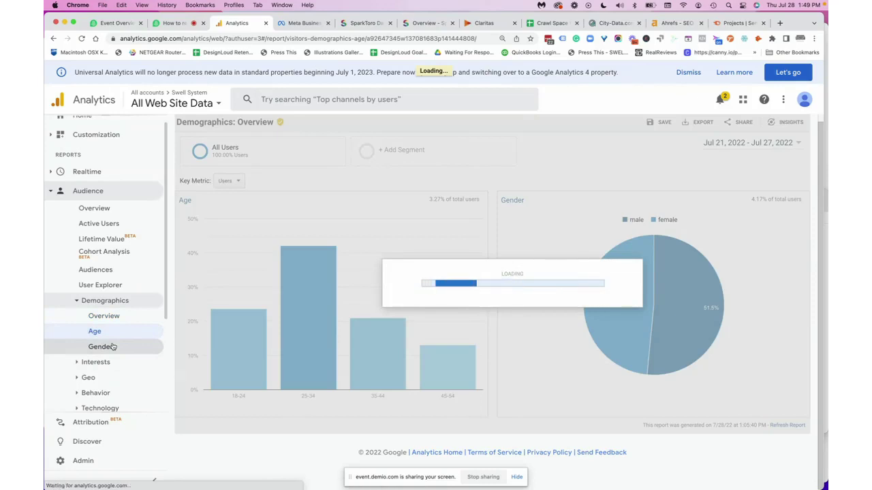
pyautogui.scroll(-3, 219, 345)
pyautogui.scroll(-2, 218, 344)
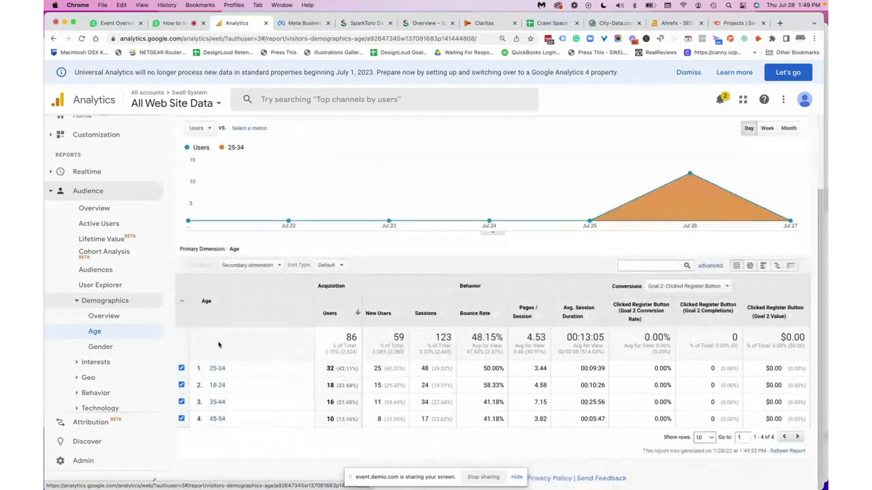
pyautogui.scroll(2, 259, 326)
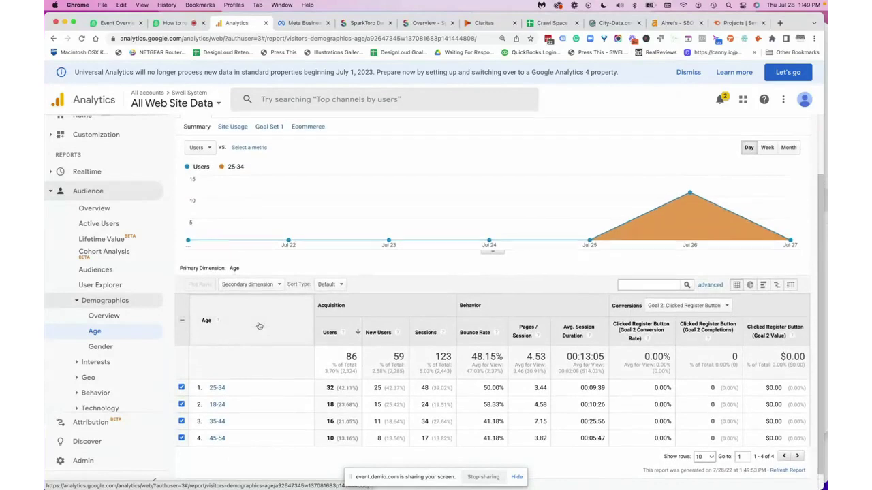
pyautogui.scroll(1, 259, 326)
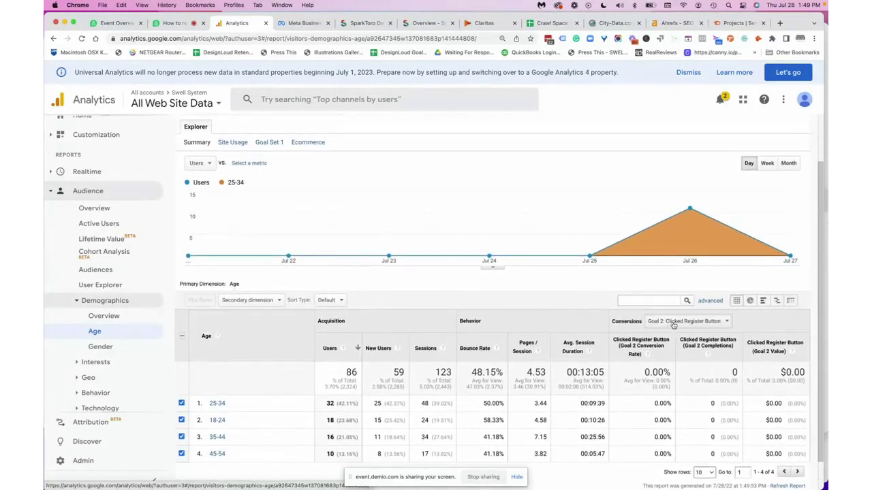
# Switch conversions to All Goals and note the 25–34 row's 2 goal completions
pyautogui.click(674, 323)
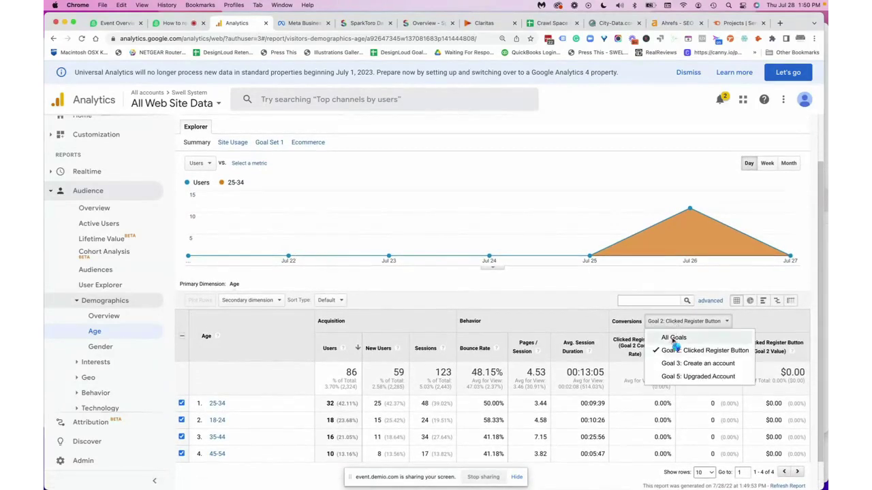
pyautogui.click(673, 338)
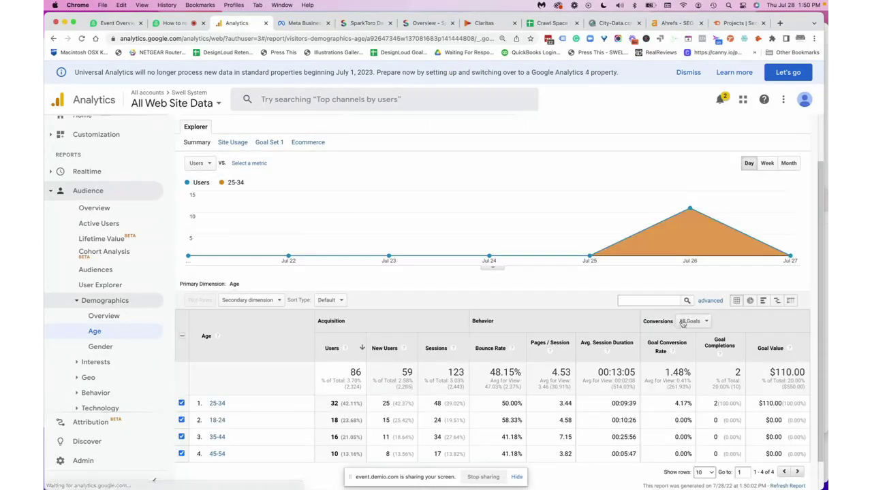
pyautogui.scroll(-3, 673, 328)
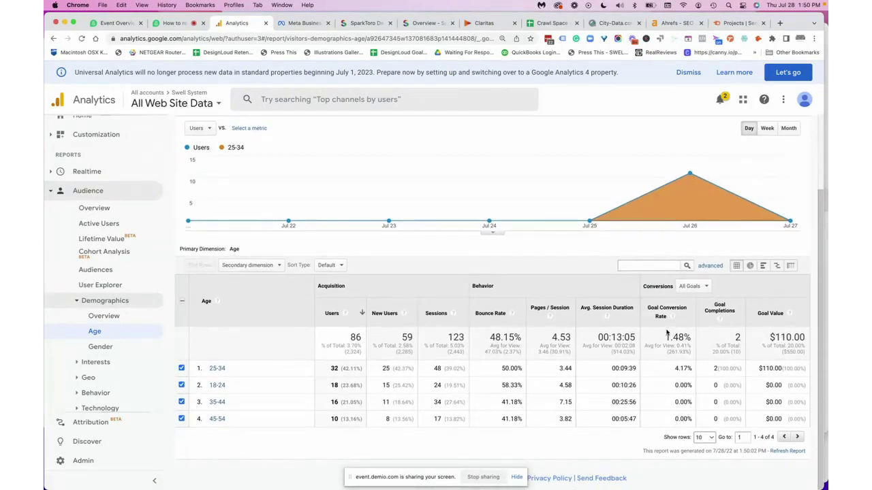
pyautogui.scroll(5, 681, 359)
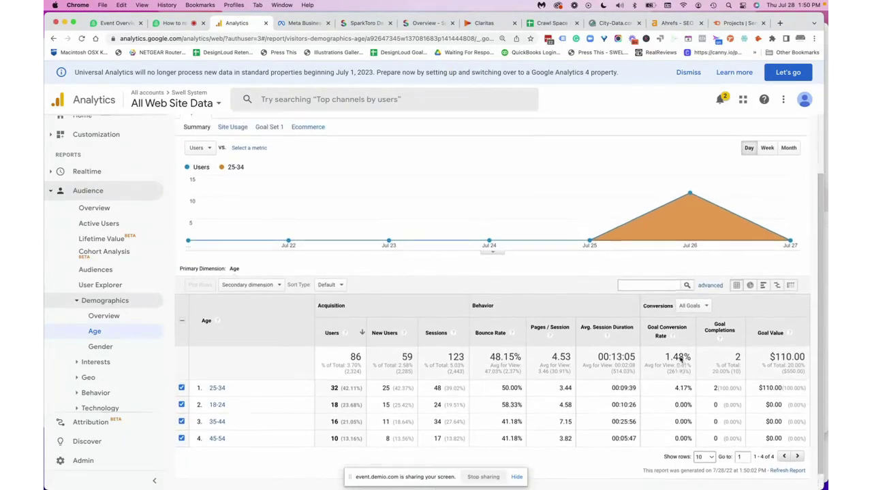
pyautogui.scroll(-5, 715, 340)
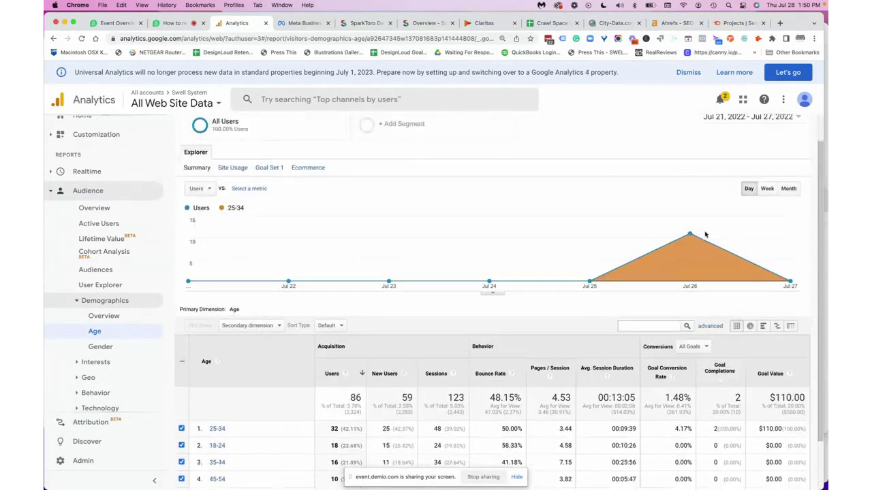
pyautogui.moveTo(713, 367); pyautogui.dragTo(730, 368)
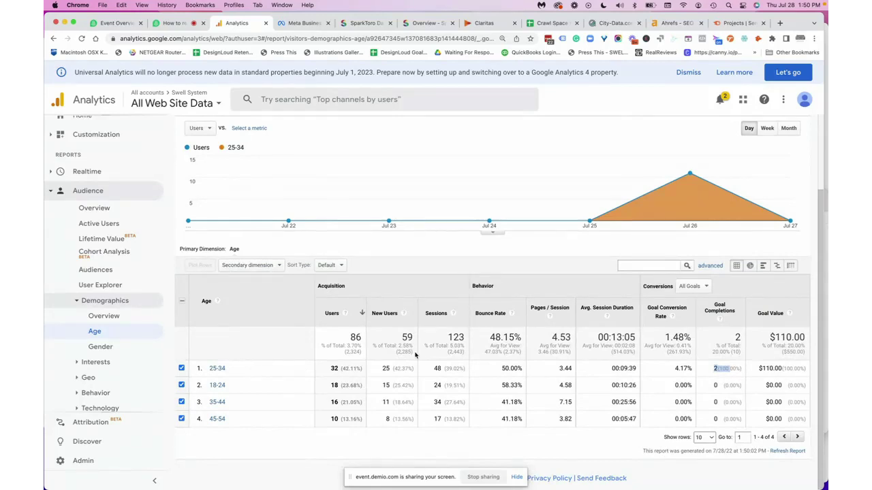
pyautogui.scroll(5, 253, 370)
# Set the report date range to Jan 1 – Jul 27, 2022
pyautogui.click(753, 151)
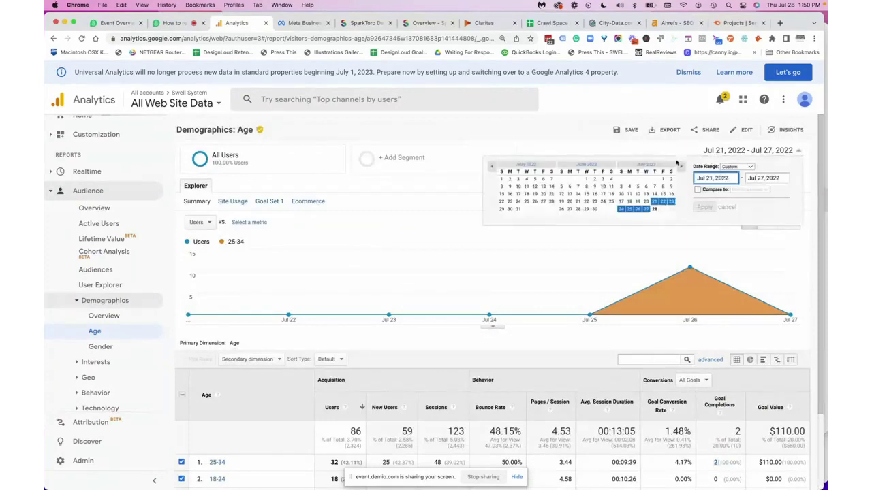
pyautogui.click(491, 167)
pyautogui.click(491, 166)
pyautogui.click(491, 167)
pyautogui.click(491, 167)
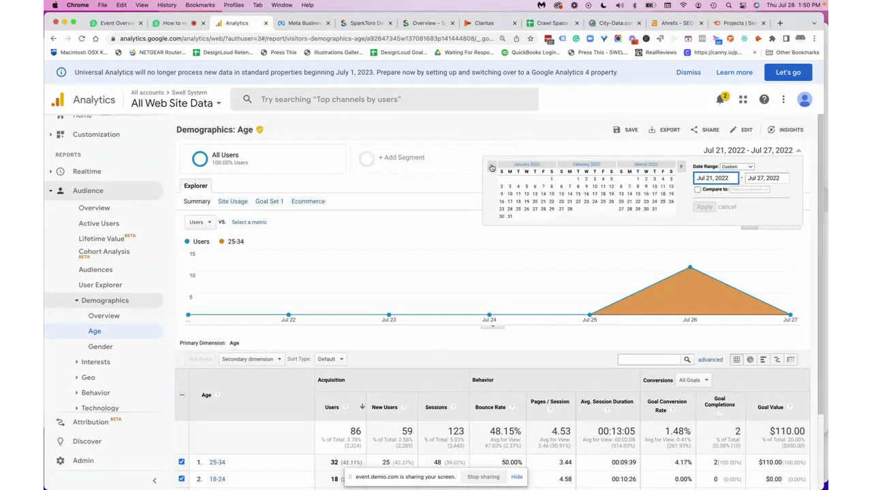
pyautogui.click(552, 181)
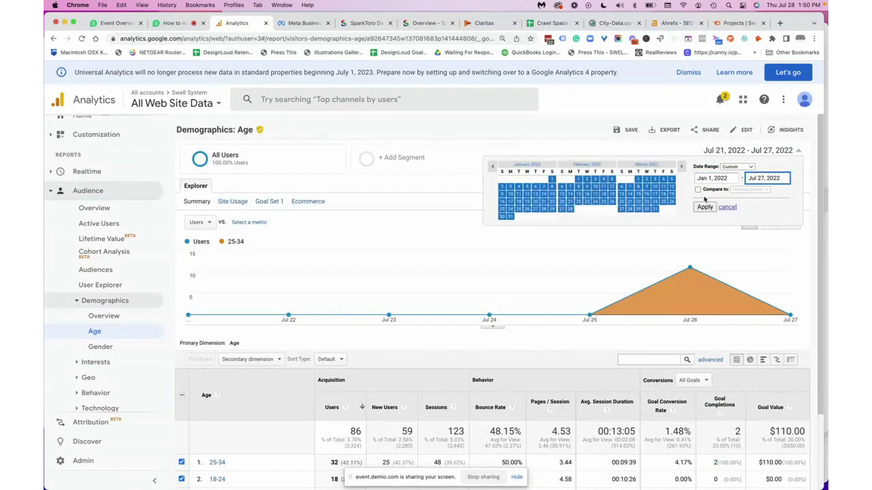
pyautogui.click(704, 206)
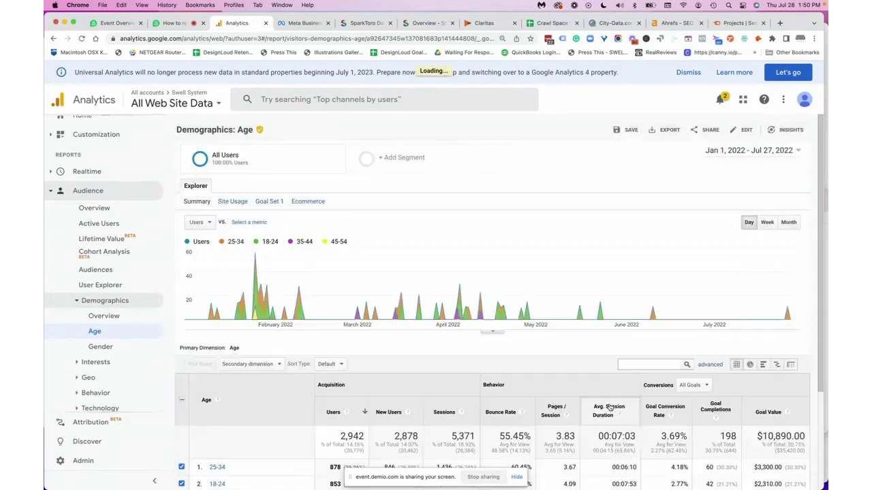
# Review goal completions for the top age groups, then open the Gender report
pyautogui.scroll(-2, 610, 407)
pyautogui.scroll(-3, 610, 406)
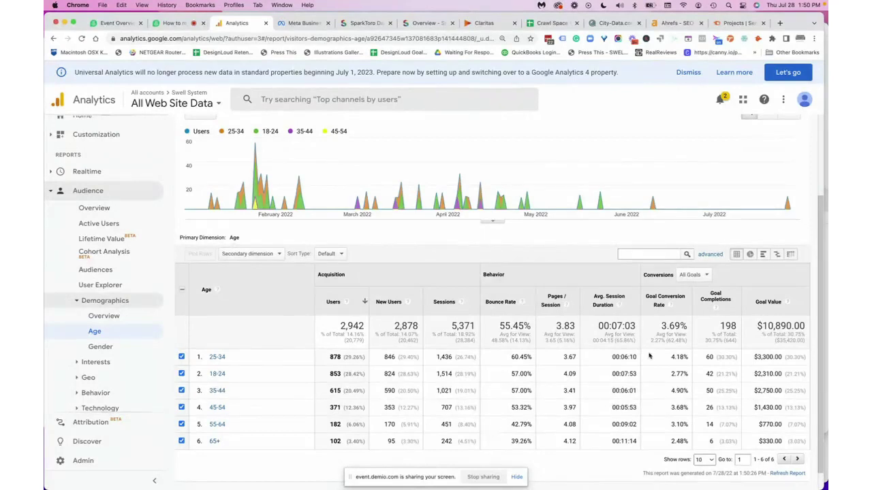
pyautogui.moveTo(703, 357); pyautogui.dragTo(712, 392)
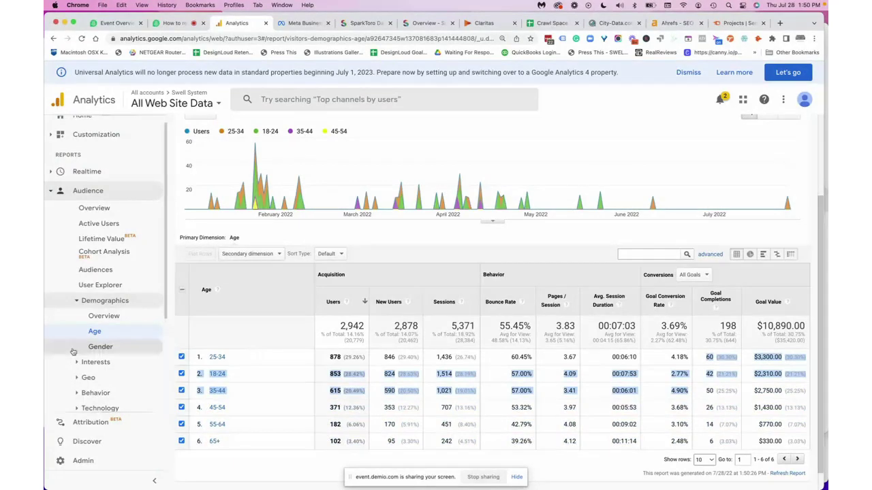
pyautogui.click(99, 348)
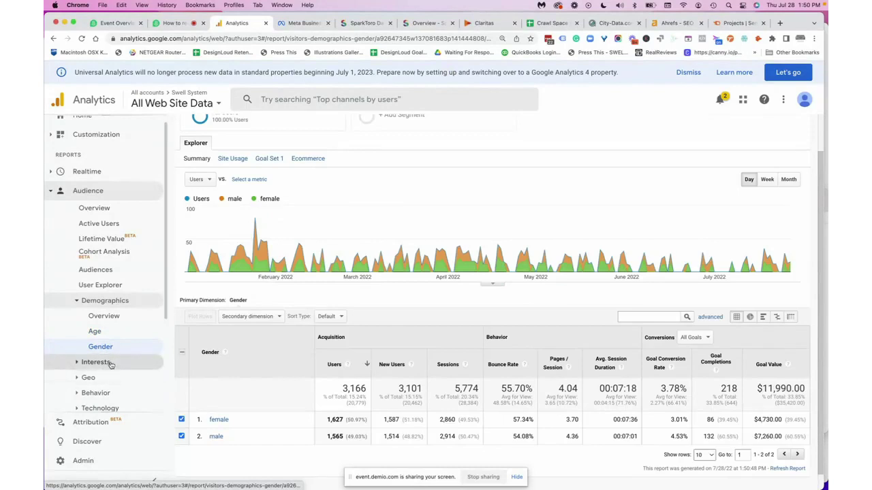
# Open Interests Overview and mark Shoppers/Value Shoppers, Advertising & Marketing Services and Online Video categories
pyautogui.click(110, 363)
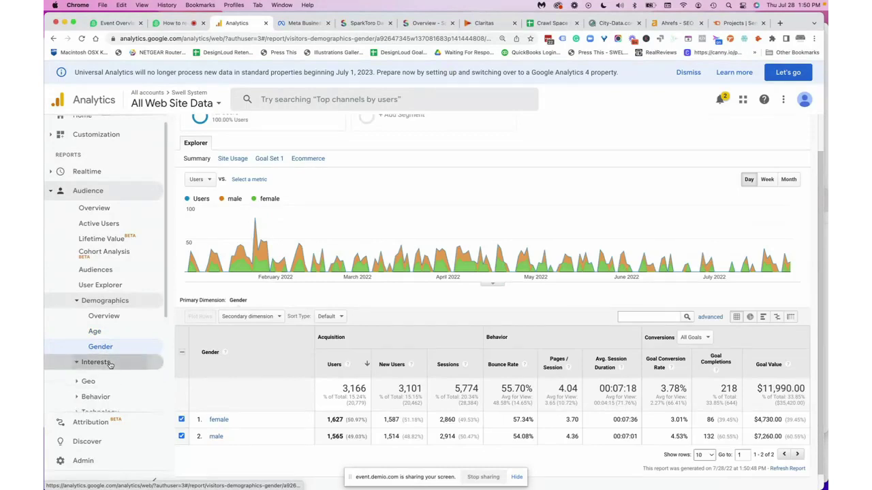
pyautogui.click(102, 378)
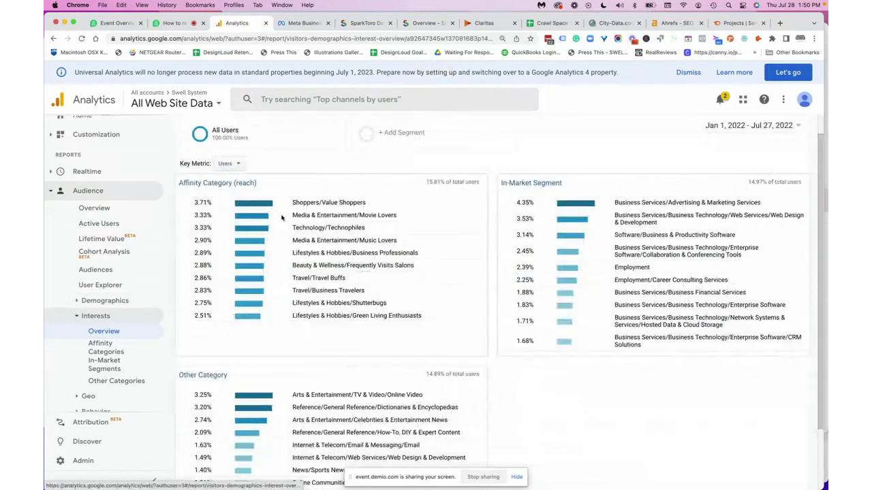
pyautogui.moveTo(291, 203); pyautogui.dragTo(375, 203)
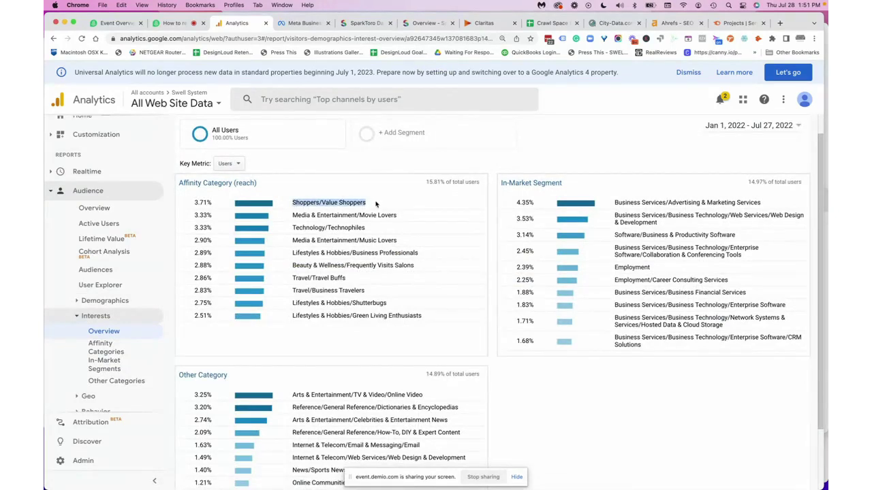
pyautogui.moveTo(617, 203); pyautogui.dragTo(742, 214)
pyautogui.click(713, 225)
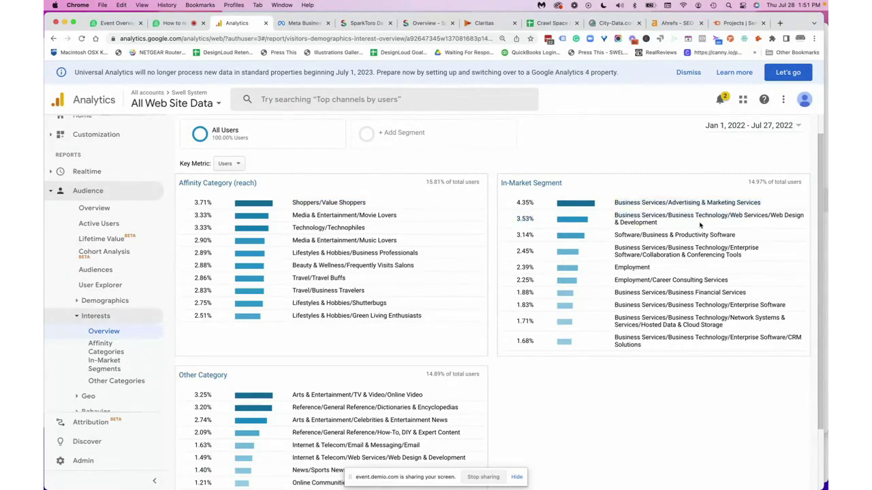
pyautogui.scroll(-1, 692, 234)
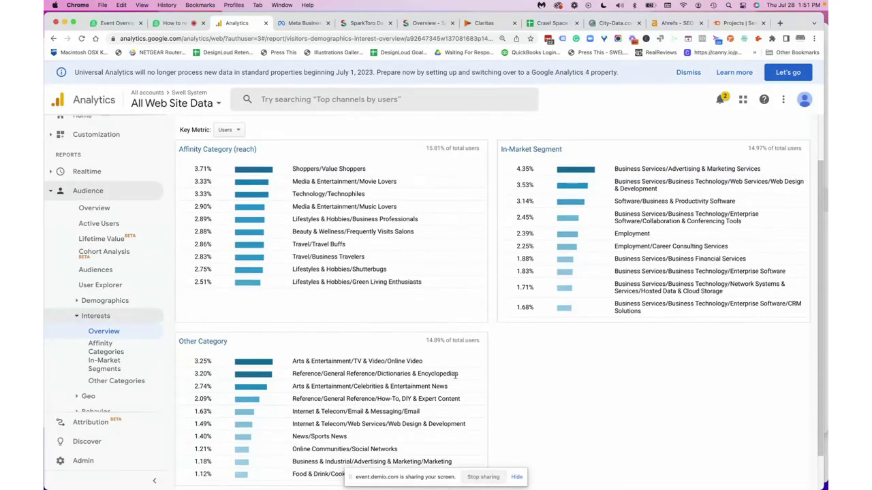
pyautogui.moveTo(428, 362); pyautogui.dragTo(299, 361)
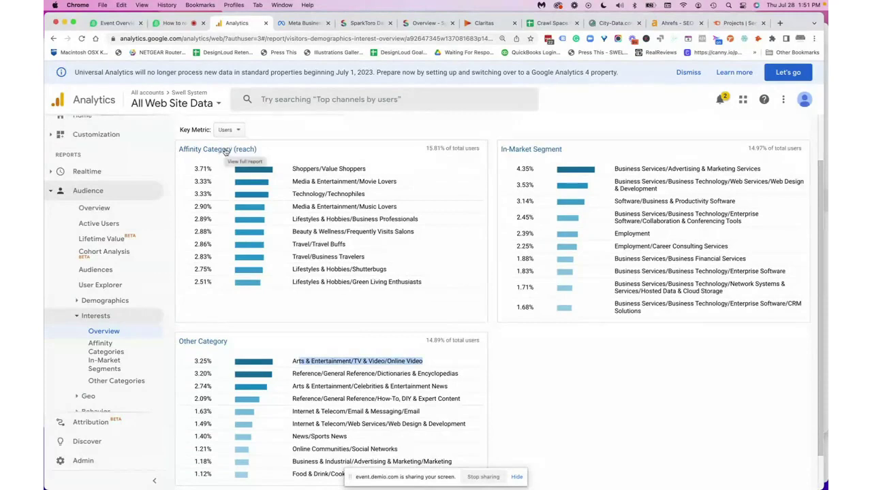
# Open the full Affinity Categories report and mark goal completions 132, 104 and 124 in the top rows
pyautogui.click(227, 150)
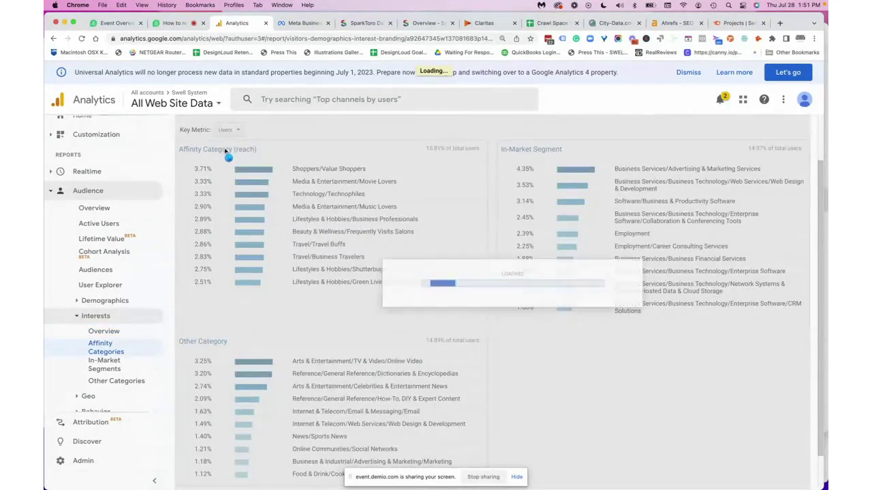
pyautogui.scroll(-3, 271, 274)
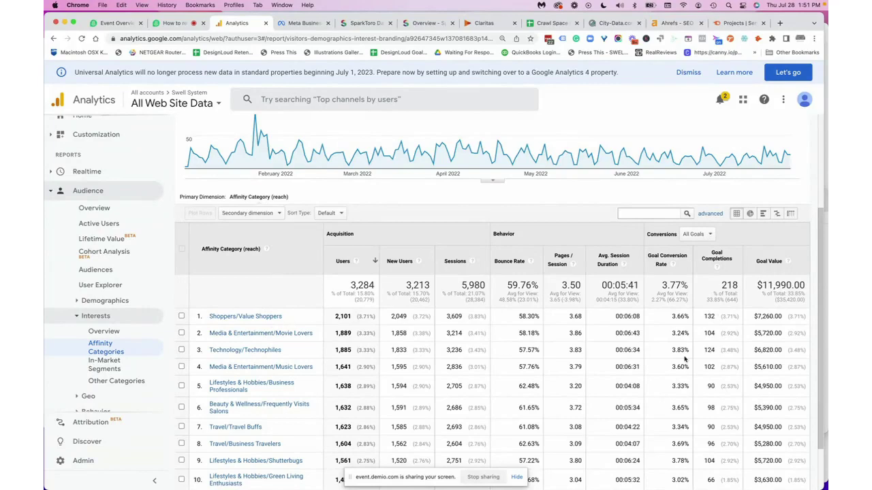
pyautogui.tripleClick(705, 316)
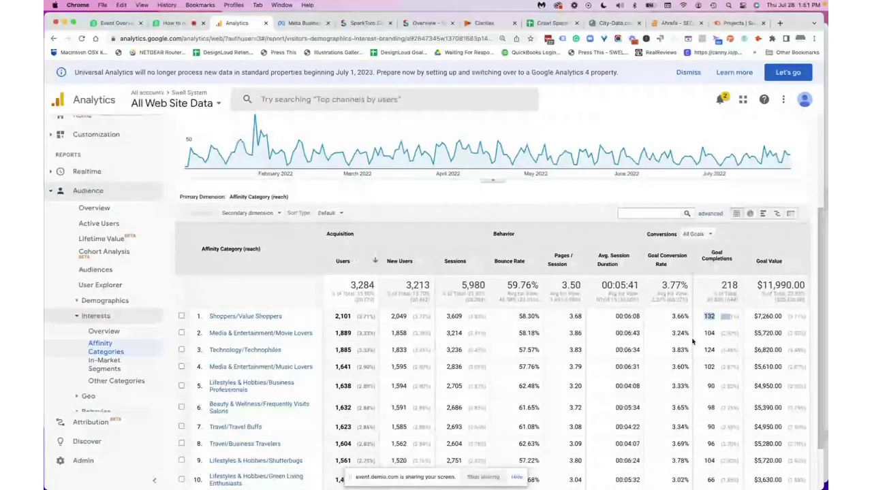
pyautogui.doubleClick(708, 333)
pyautogui.doubleClick(710, 349)
pyautogui.scroll(-2, 715, 369)
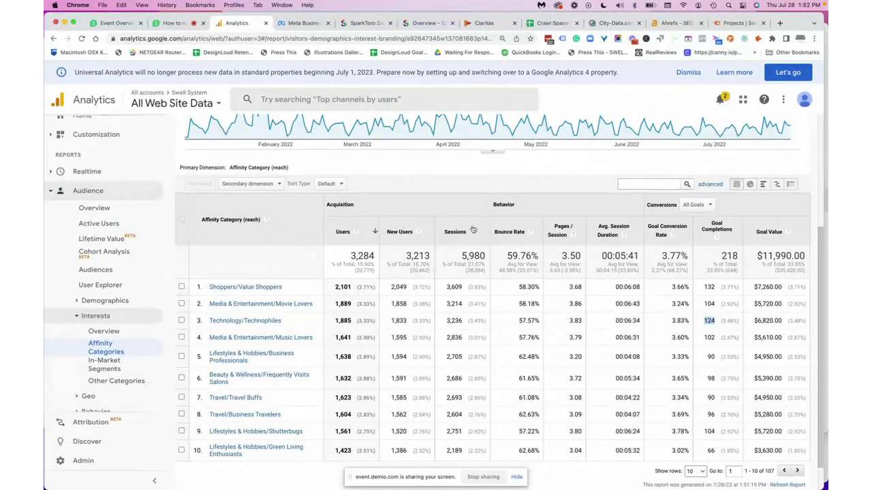
pyautogui.scroll(2, 373, 165)
pyautogui.scroll(2, 373, 165)
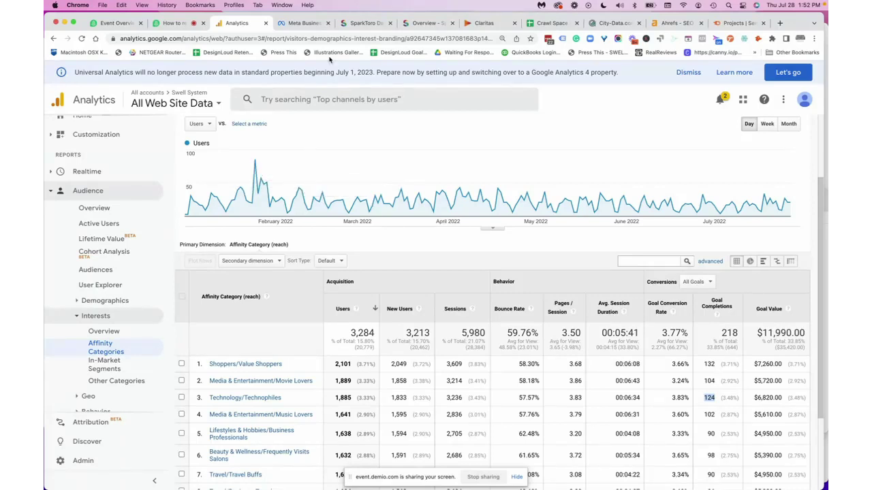
pyautogui.click(301, 26)
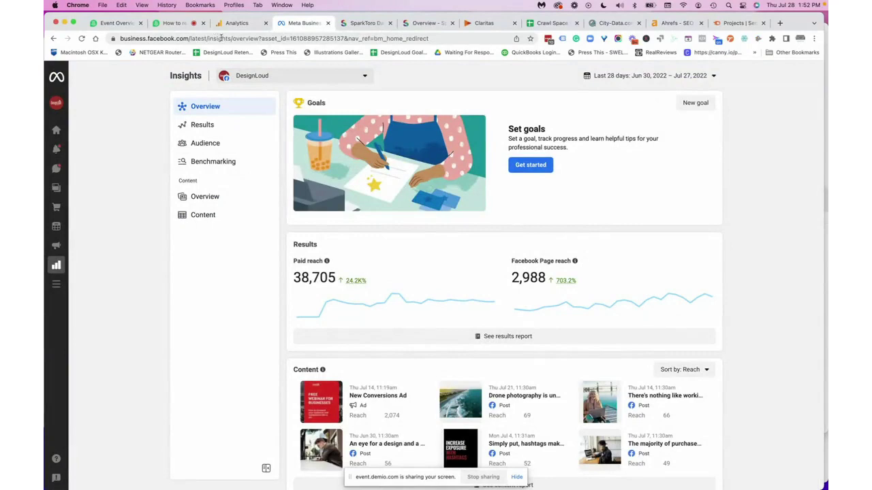
pyautogui.moveTo(231, 39); pyautogui.dragTo(121, 39)
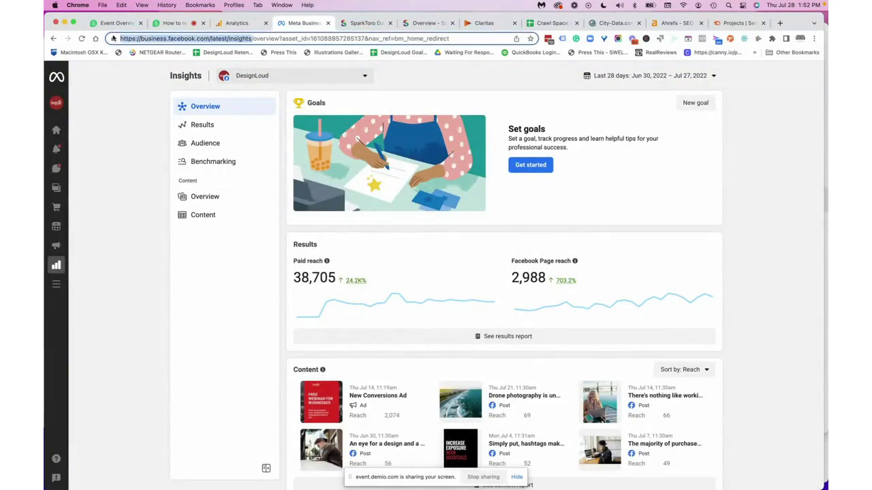
pyautogui.click(222, 23)
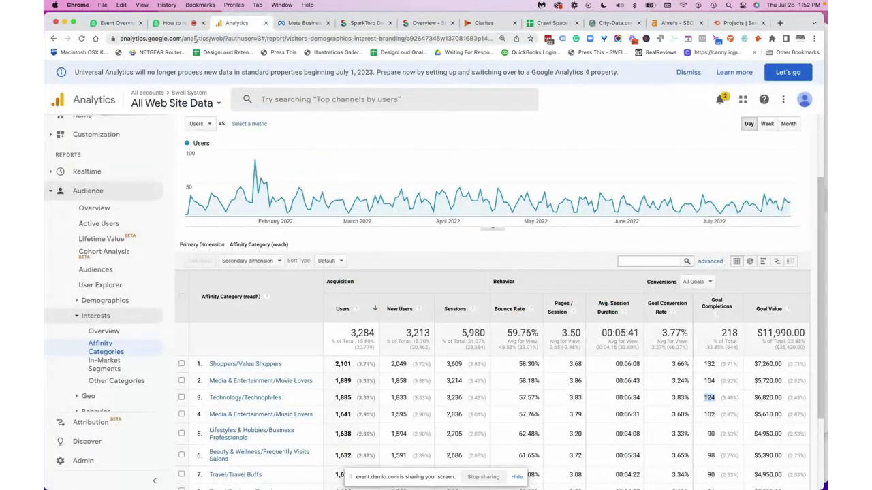
pyautogui.moveTo(182, 38); pyautogui.dragTo(121, 39)
pyautogui.press('super+c')
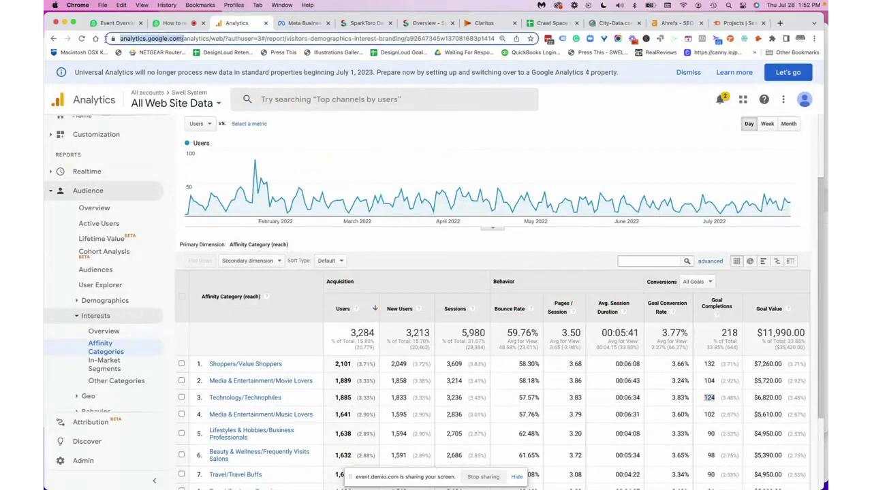
# Paste and send the Google Analytics link in the Demio chat
pyautogui.click(177, 26)
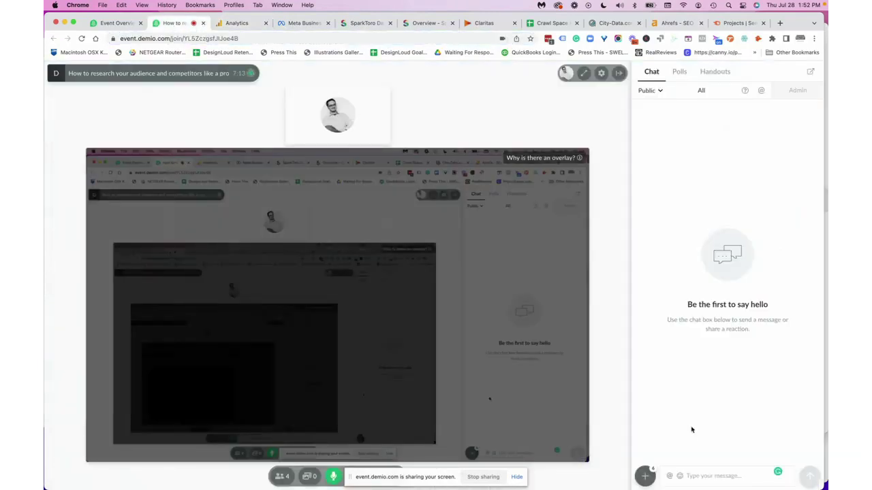
pyautogui.press('super+v')
pyautogui.press('Return')
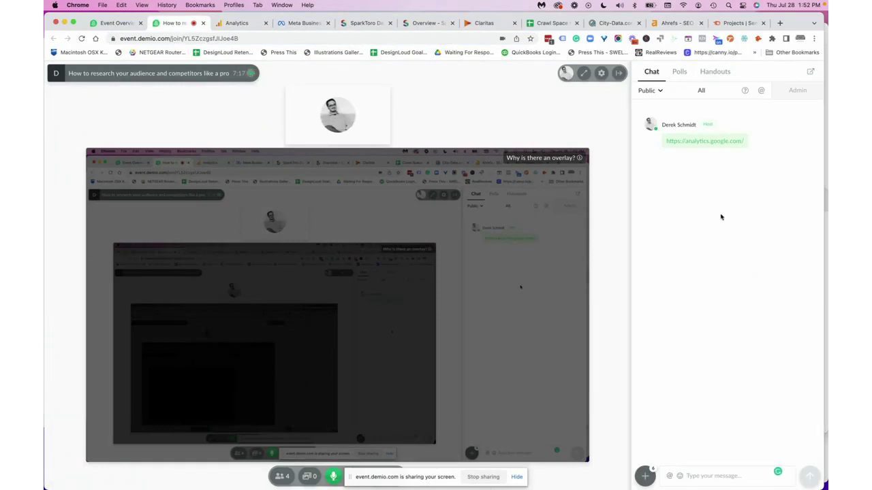
# Copy the Meta Business Suite Insights URL, send it in Demio chat, and return to Insights
pyautogui.click(303, 23)
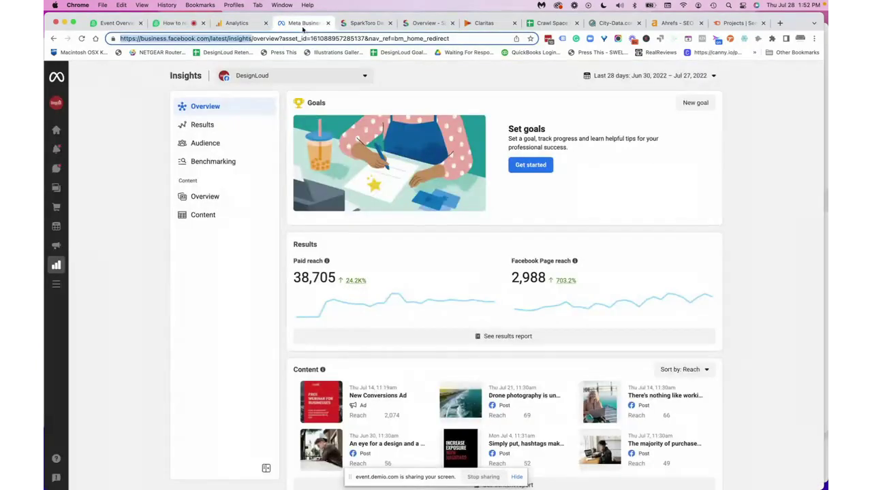
pyautogui.click(271, 39)
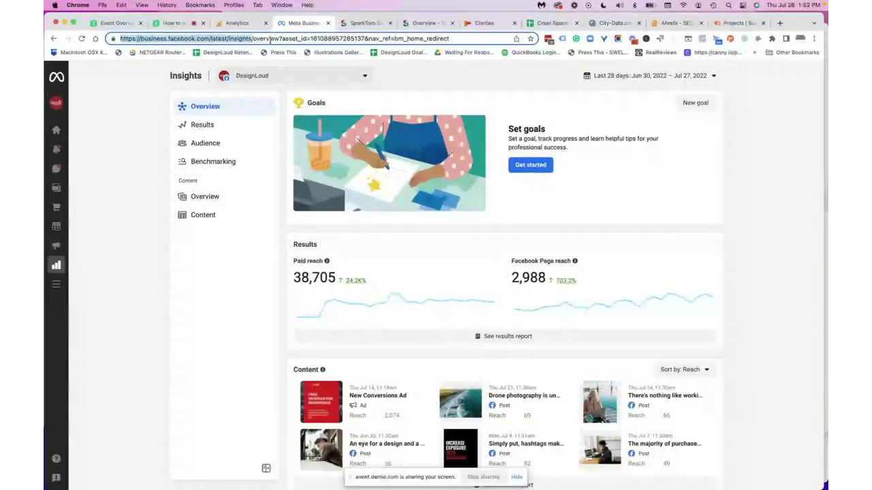
pyautogui.click(181, 23)
pyautogui.write('https://business.facebook.com/latest/insights')
pyautogui.press('Return')
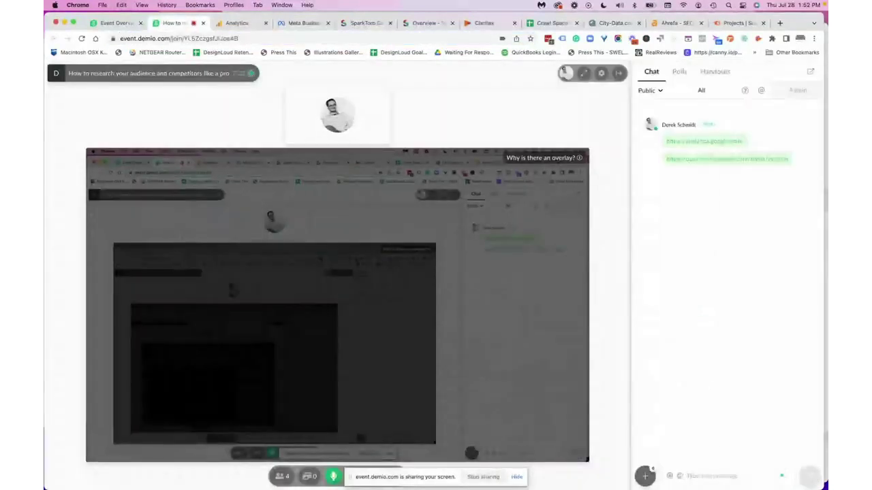
pyautogui.click(299, 24)
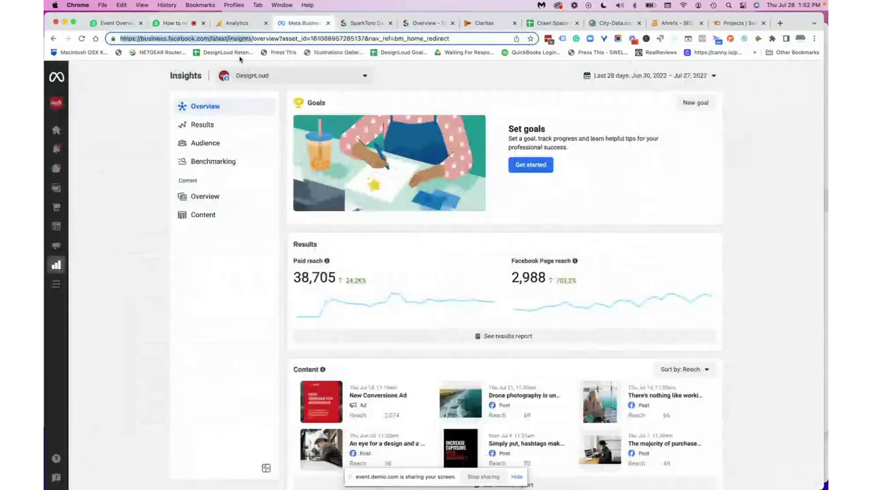
pyautogui.moveTo(162, 83); pyautogui.dragTo(203, 82)
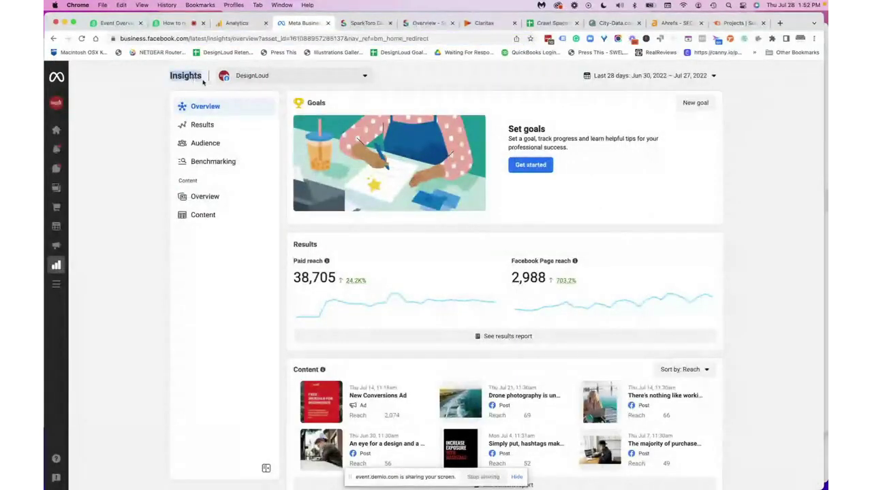
pyautogui.click(252, 78)
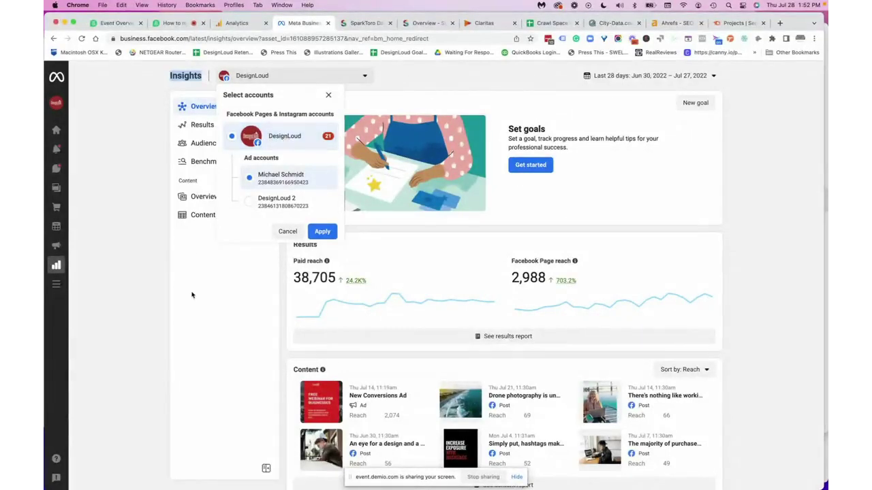
pyautogui.click(287, 231)
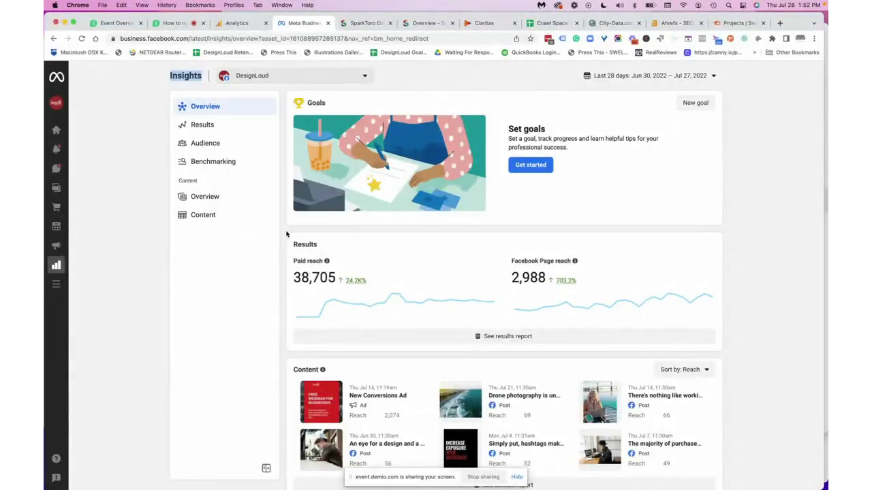
pyautogui.click(169, 84)
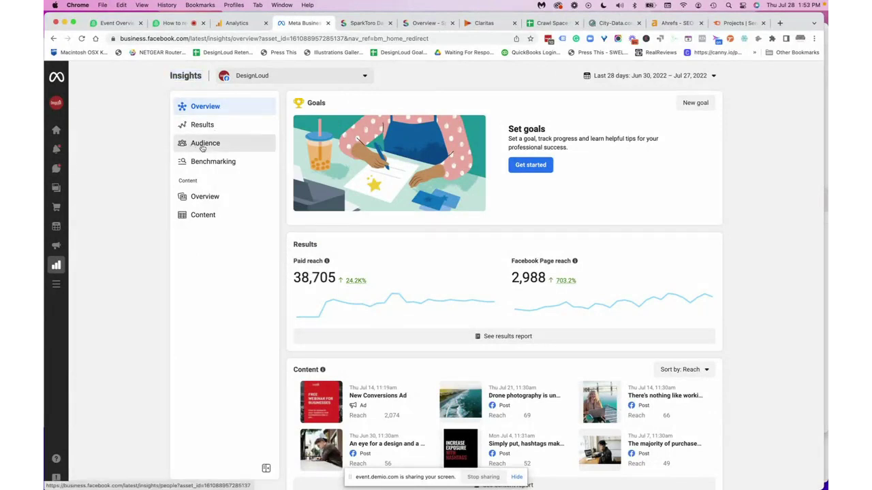
# View Meta Audience insights: 1,510 followers, 60.6% women, Wilmington, NC top city at 12.7%
pyautogui.click(202, 146)
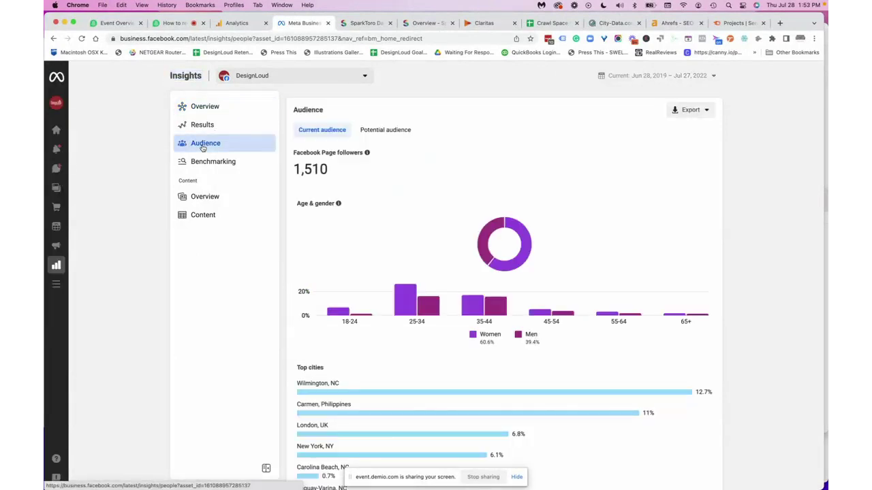
pyautogui.moveTo(299, 112); pyautogui.dragTo(368, 300)
pyautogui.scroll(-3, 367, 300)
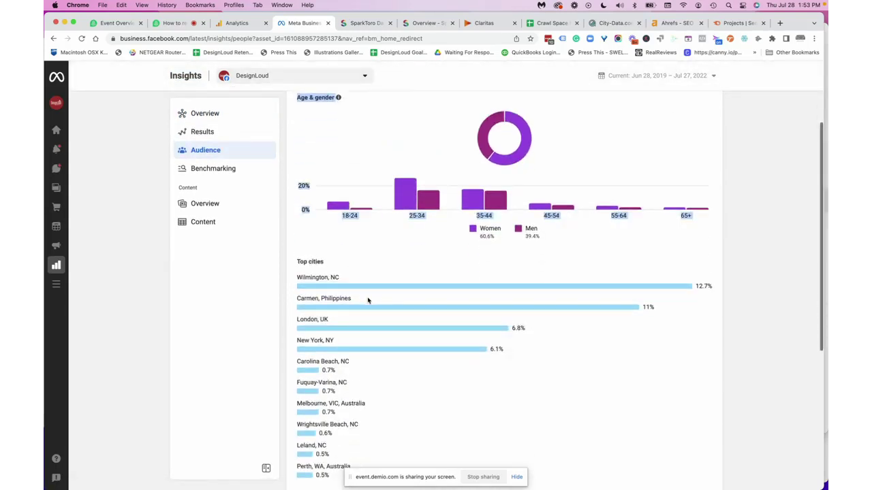
pyautogui.scroll(-3, 346, 359)
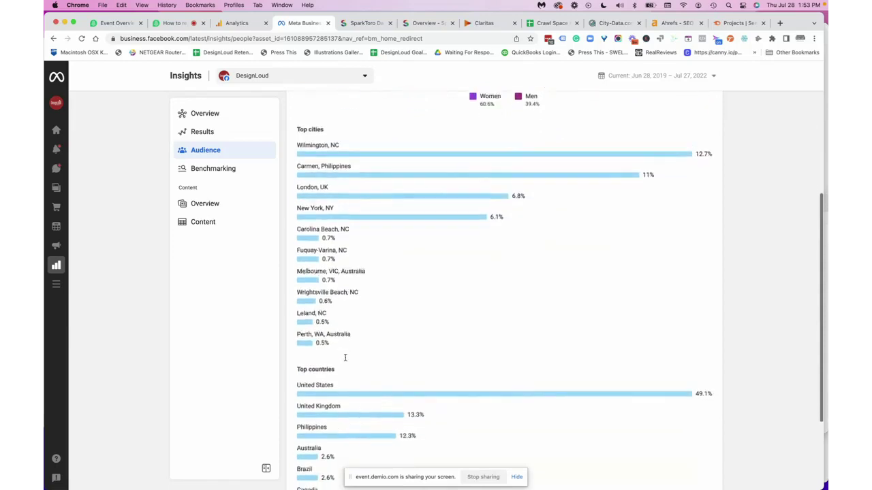
pyautogui.scroll(5, 346, 359)
pyautogui.scroll(3, 345, 361)
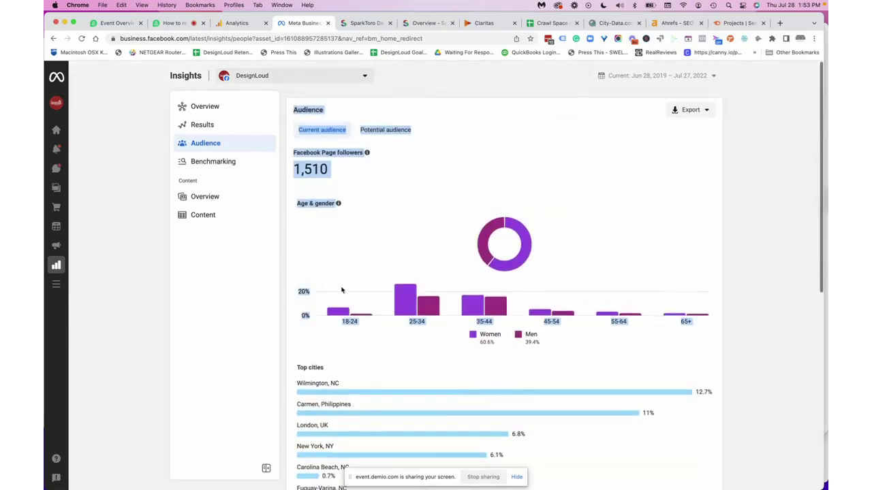
pyautogui.click(365, 192)
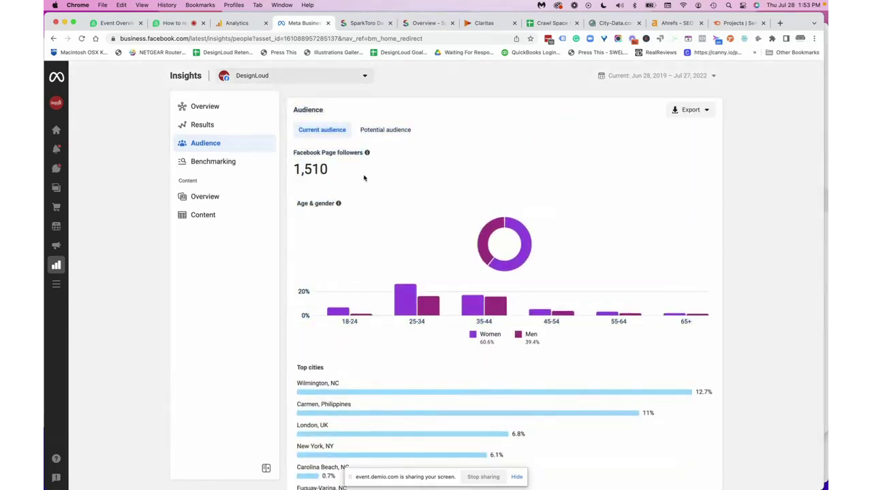
# Show the potential audience estimate of 226,700,000–266,700,000 people
pyautogui.click(383, 131)
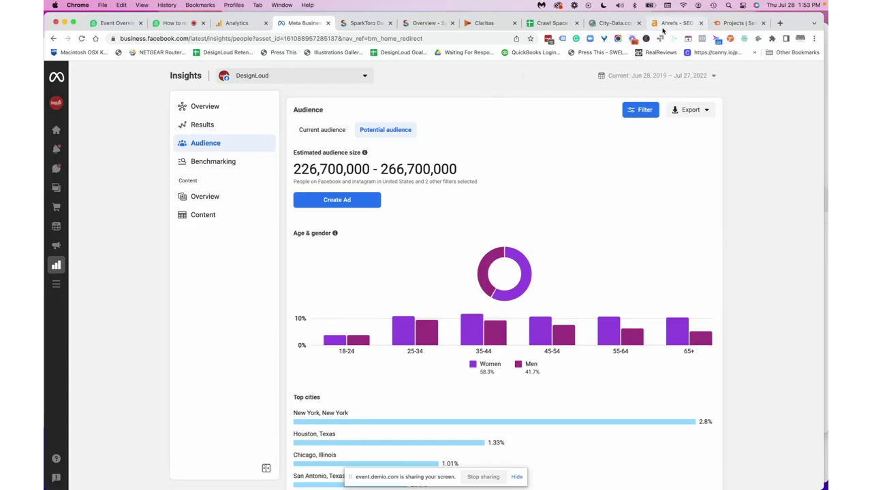
# Open a new browser tab for facebook.com
pyautogui.click(780, 23)
# Load facebook.com, then close that tab to get back to Meta Business Suite's Potential audience
pyautogui.write('facebook.com')
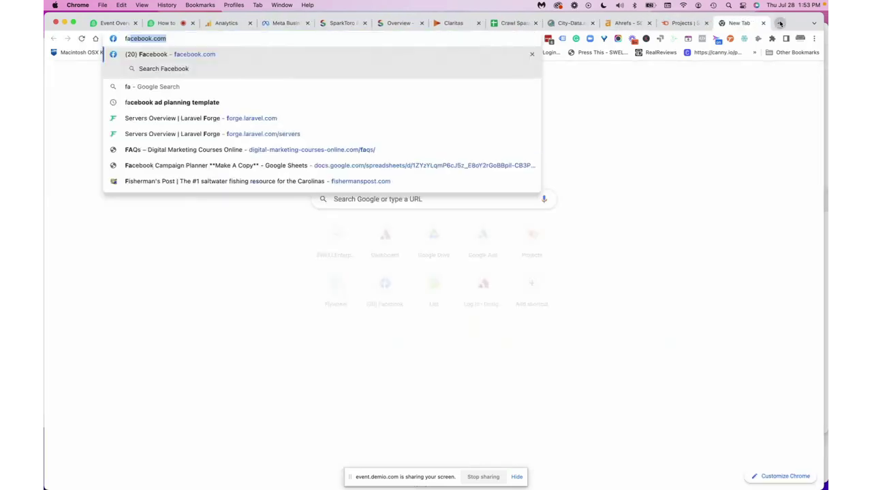
pyautogui.press('Return')
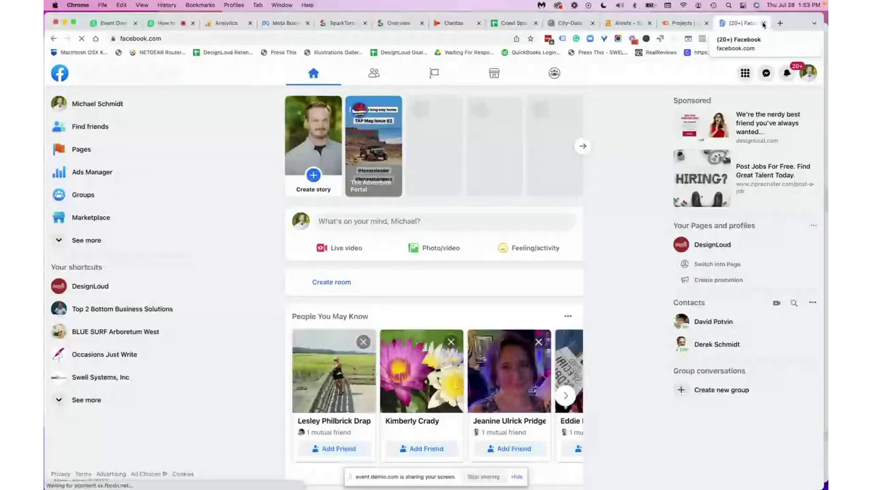
pyautogui.click(763, 23)
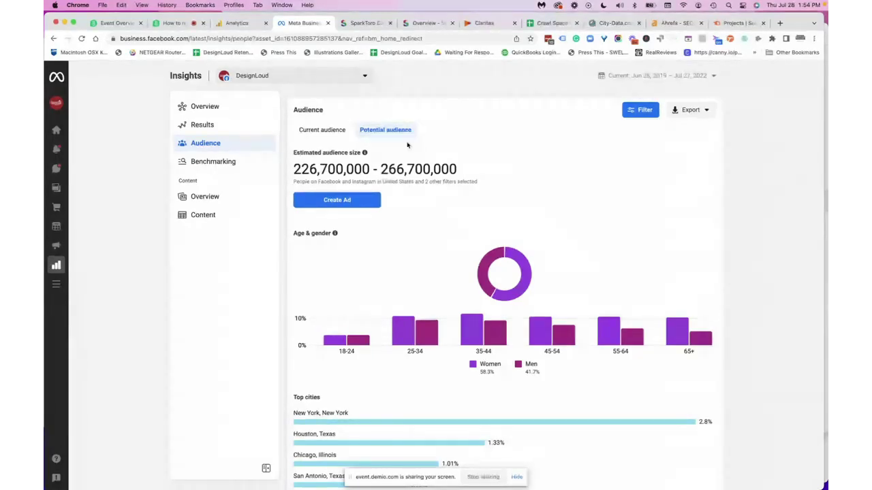
# Highlight the 226,700,000–266,700,000 audience estimate, then bring up the potential audience filters
pyautogui.scroll(-1, 408, 145)
pyautogui.scroll(1, 407, 145)
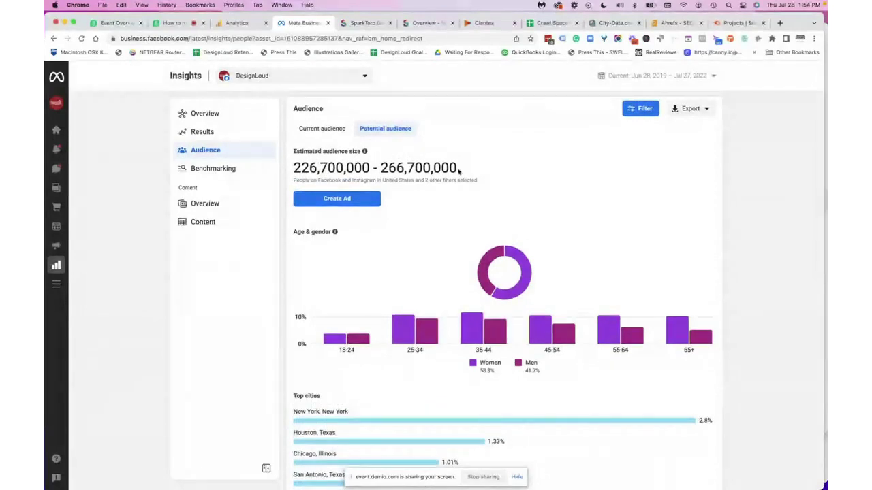
pyautogui.moveTo(459, 173); pyautogui.dragTo(295, 160)
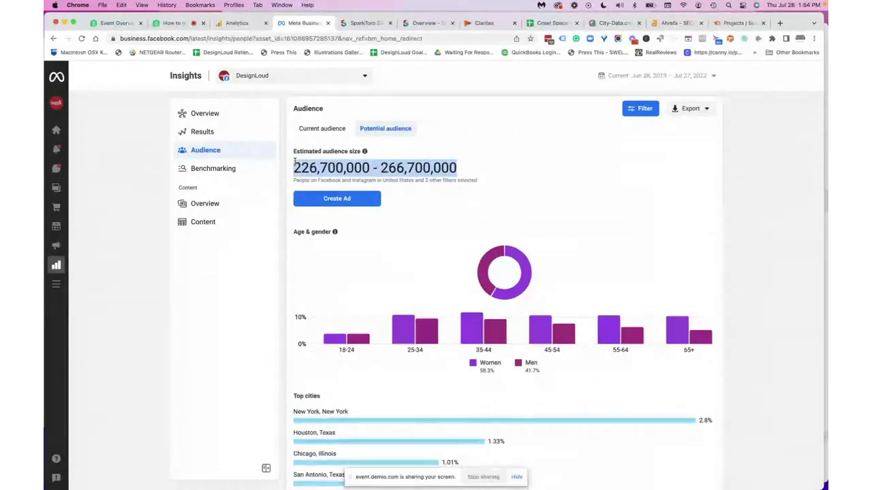
pyautogui.click(460, 170)
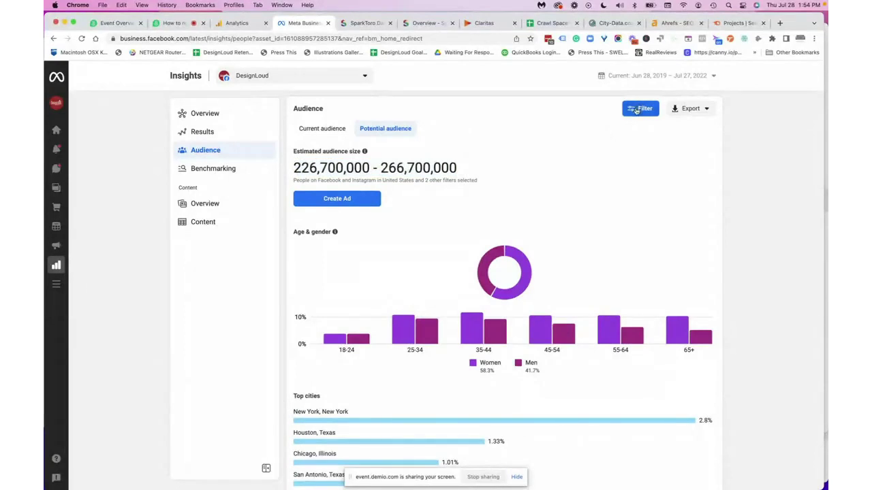
pyautogui.click(637, 111)
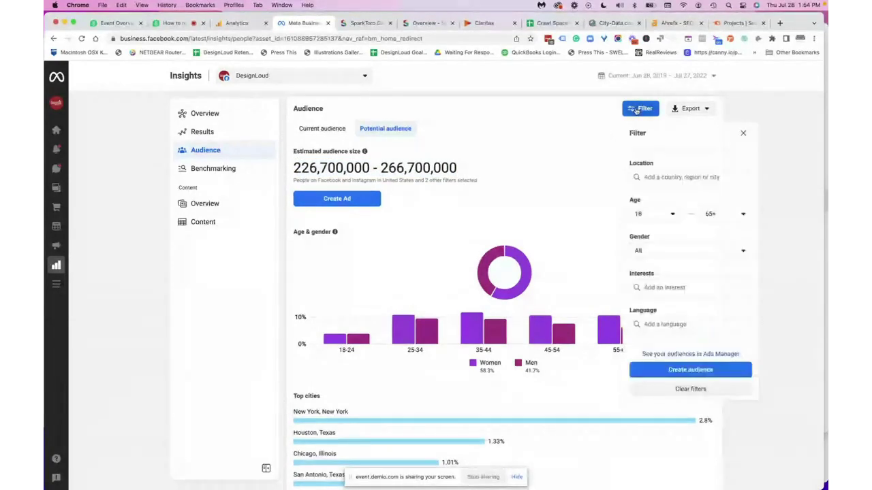
# Set the audience location to North Carolina, United States, and the minimum age to 25
pyautogui.click(655, 174)
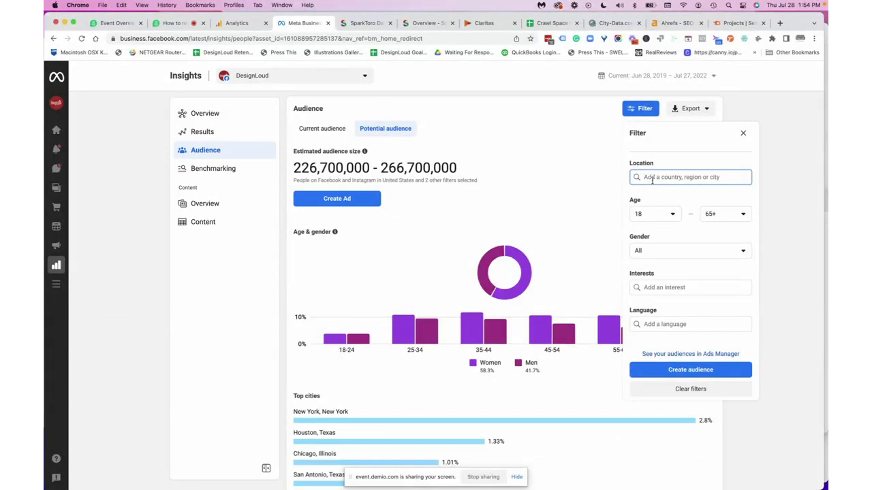
pyautogui.write('W')
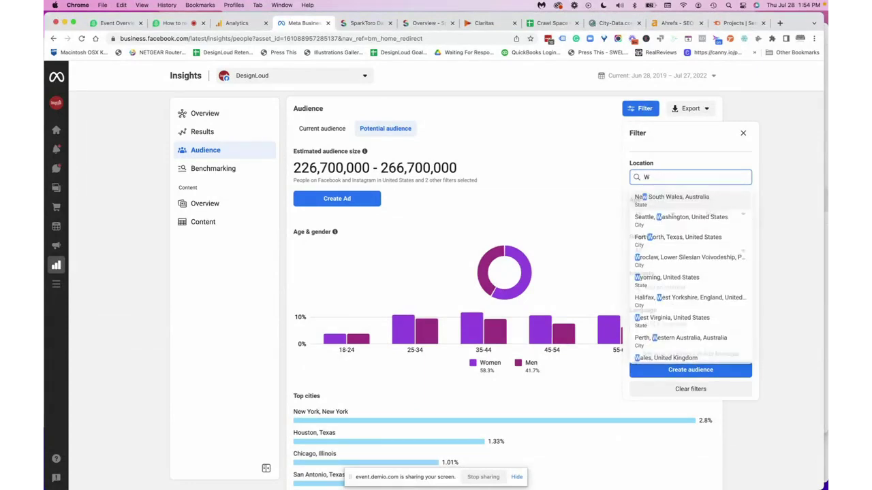
pyautogui.write('ilmin')
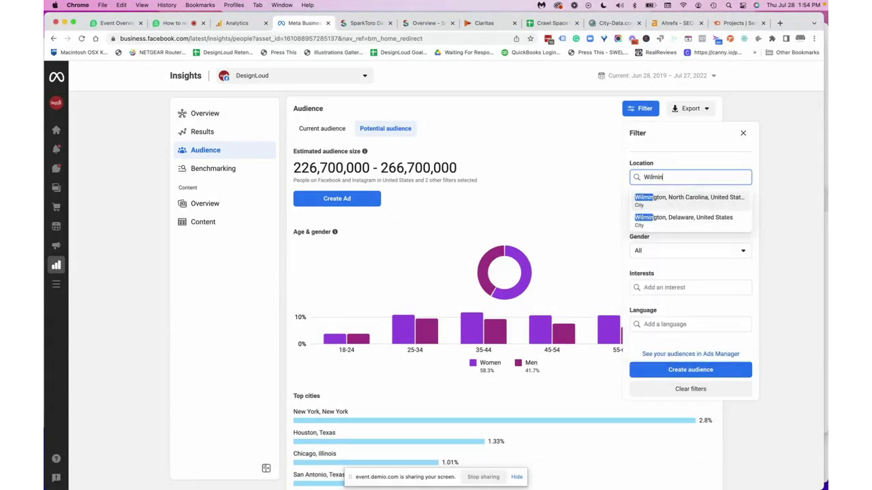
pyautogui.click(679, 199)
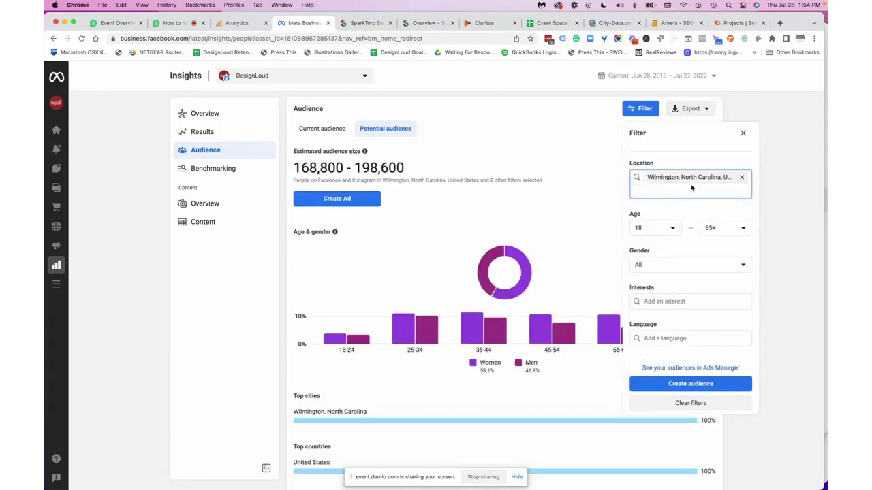
pyautogui.write('North Carol')
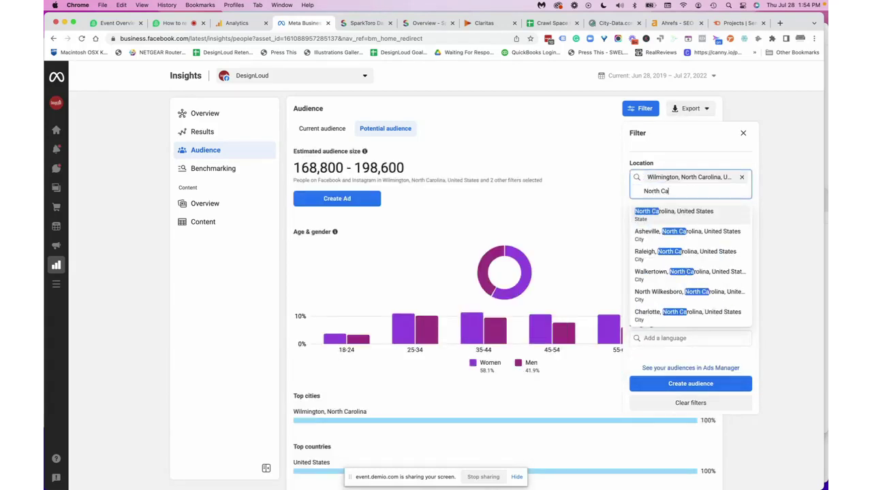
pyautogui.click(708, 212)
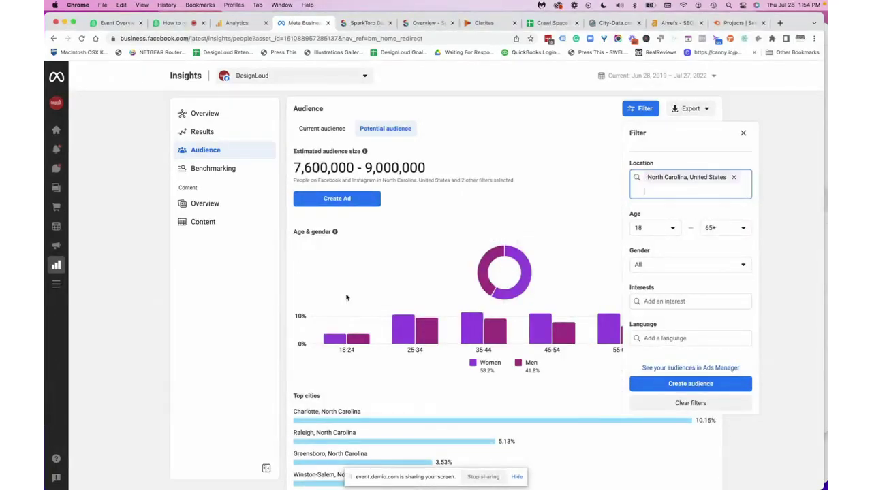
pyautogui.scroll(-5, 443, 381)
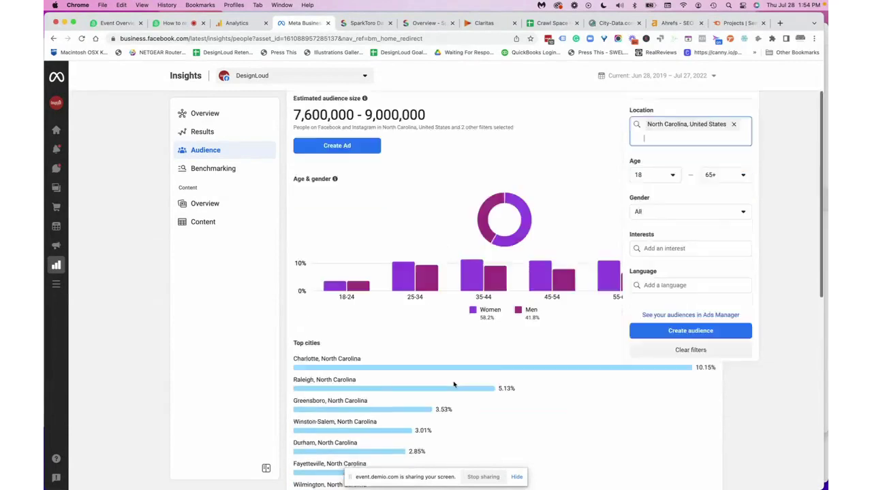
pyautogui.scroll(5, 477, 340)
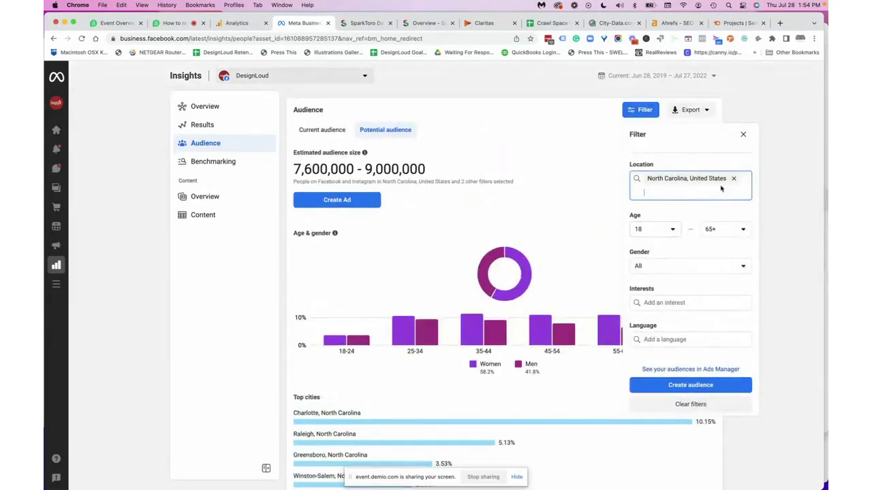
pyautogui.click(672, 232)
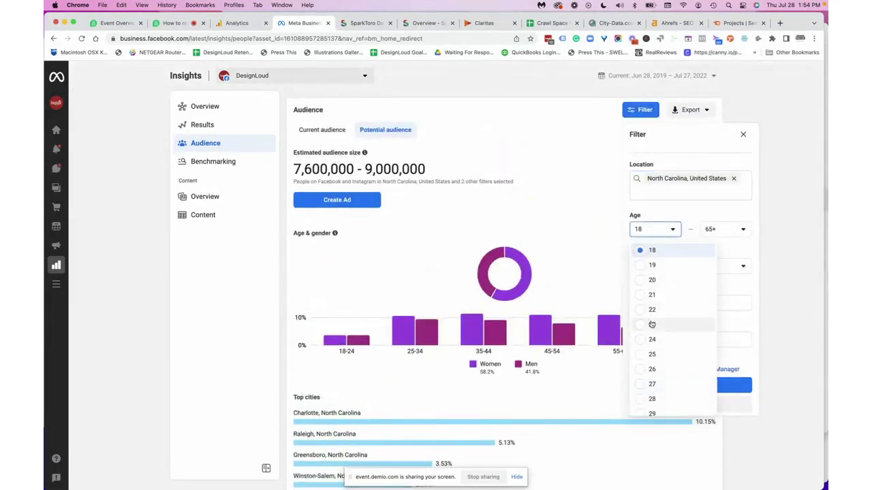
pyautogui.click(653, 354)
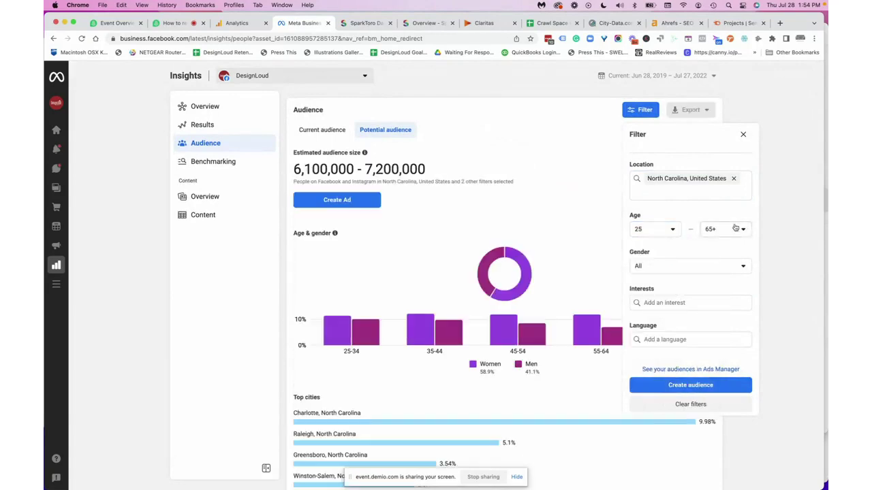
pyautogui.scroll(-1, 712, 278)
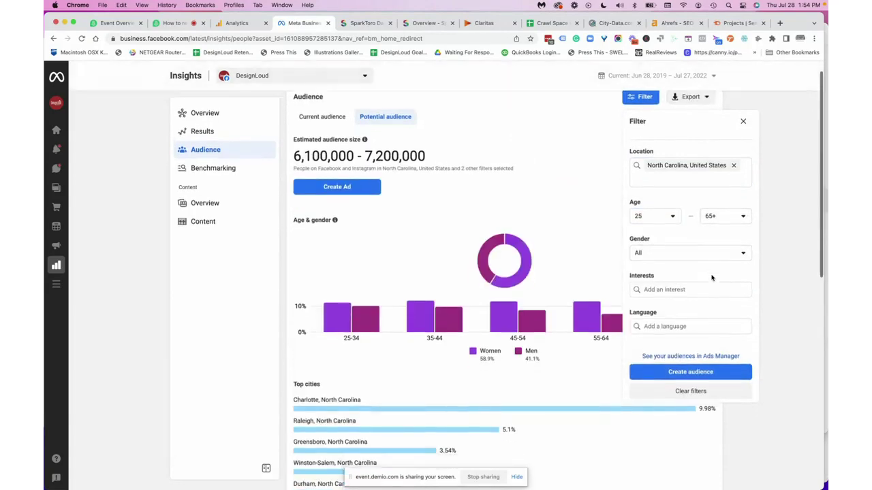
# Add Furniture and Ashley Furniture HomeStores as audience interests
pyautogui.click(671, 287)
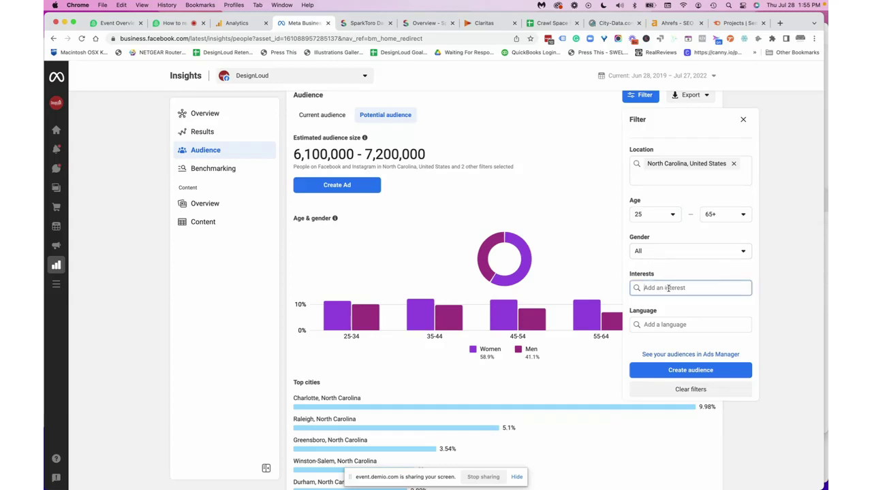
pyautogui.write('F')
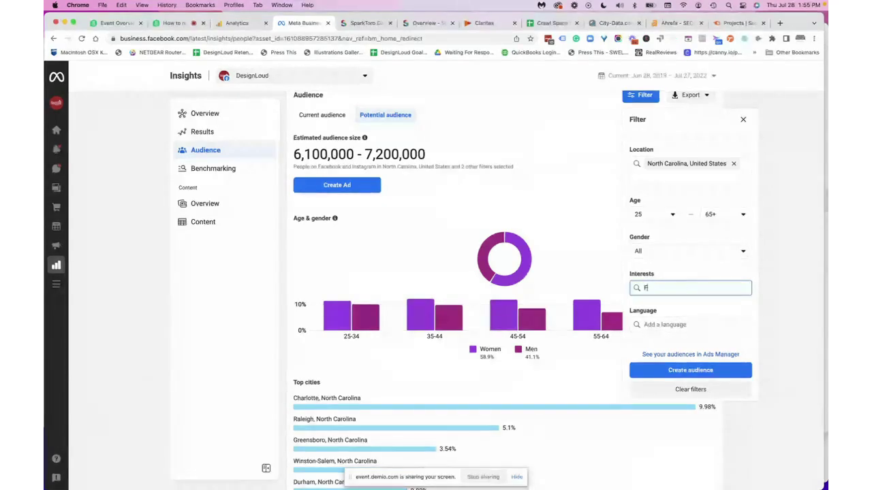
pyautogui.write('urn')
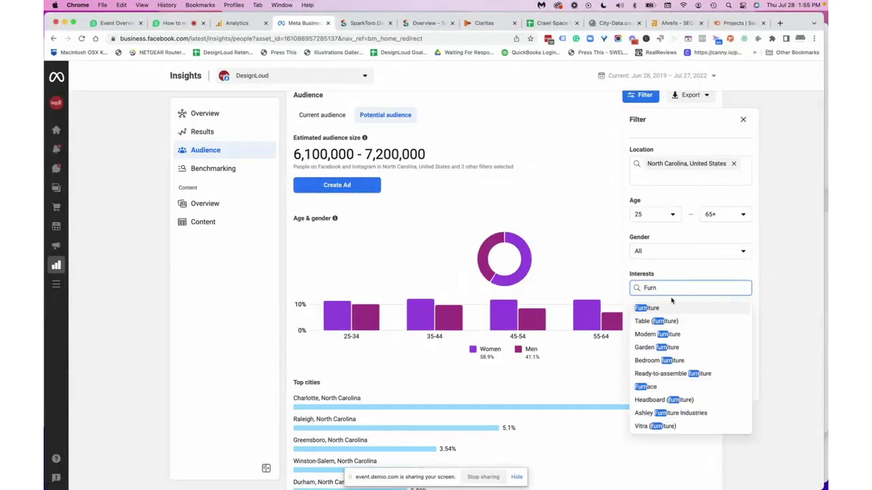
pyautogui.scroll(-1, 658, 366)
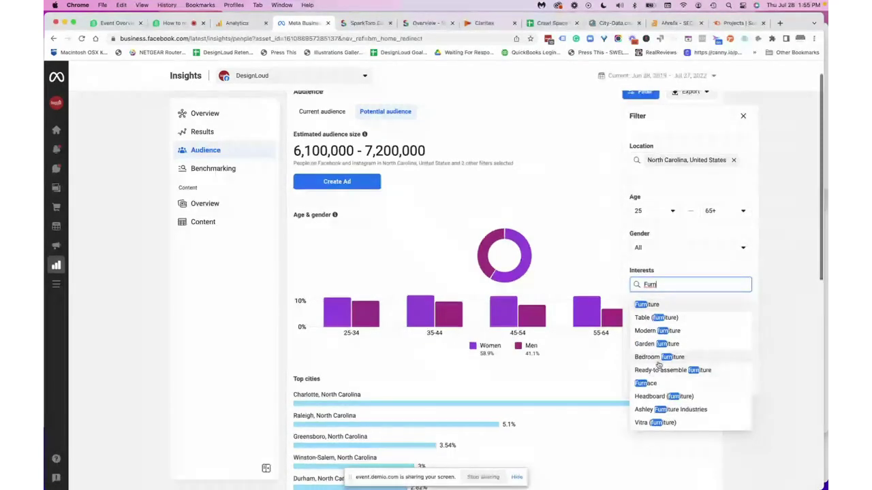
pyautogui.scroll(-2, 659, 366)
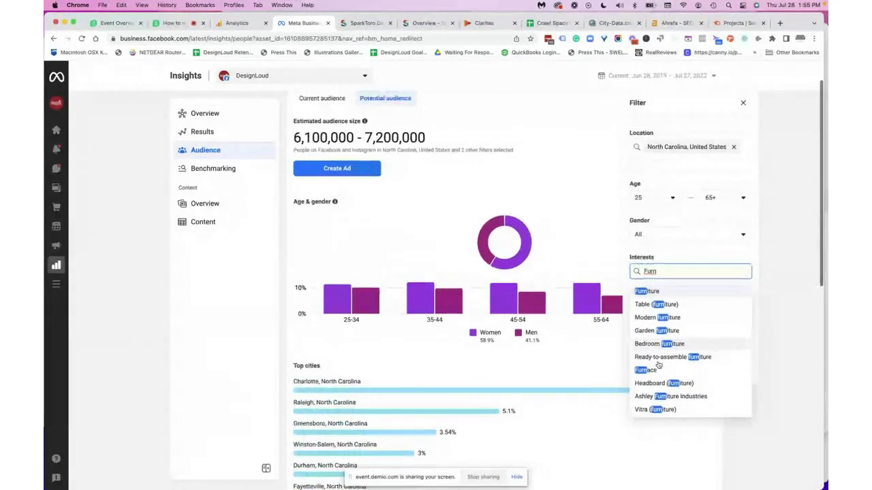
pyautogui.click(671, 293)
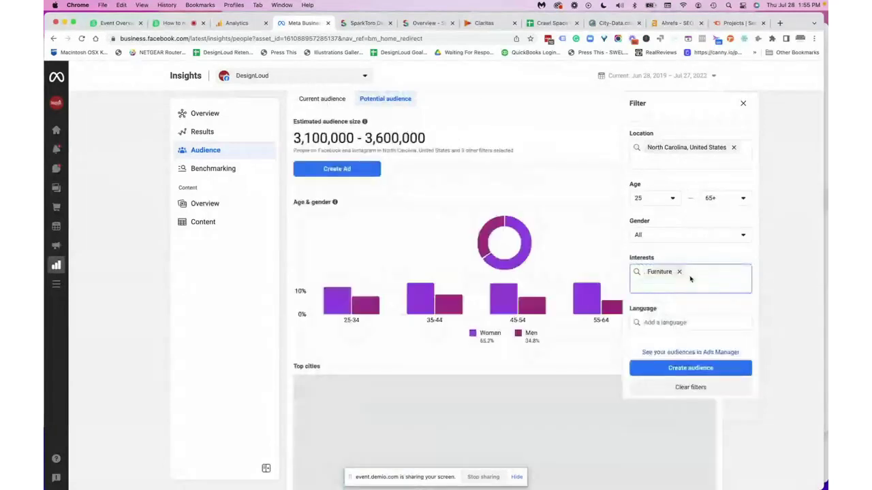
pyautogui.write('Furniture')
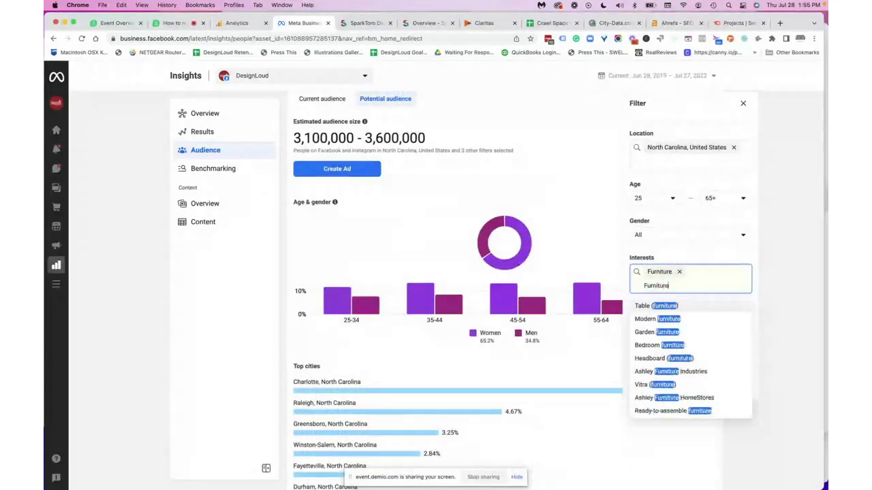
pyautogui.scroll(-2, 688, 347)
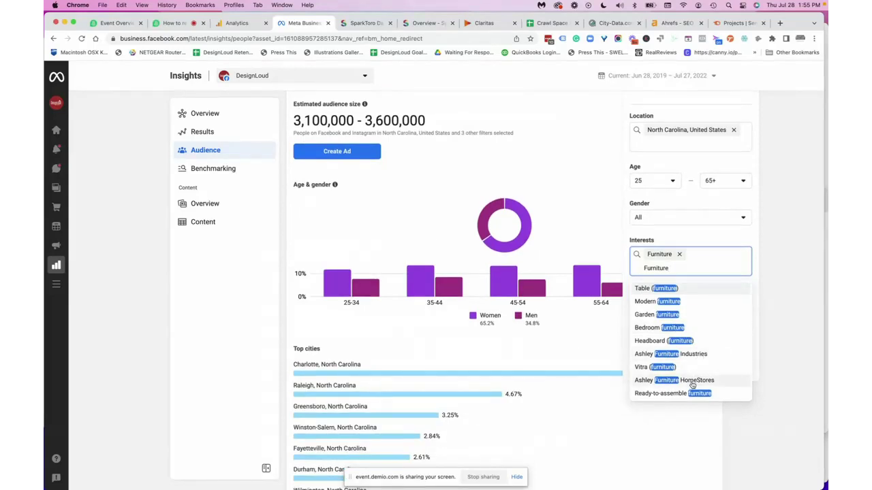
pyautogui.click(692, 384)
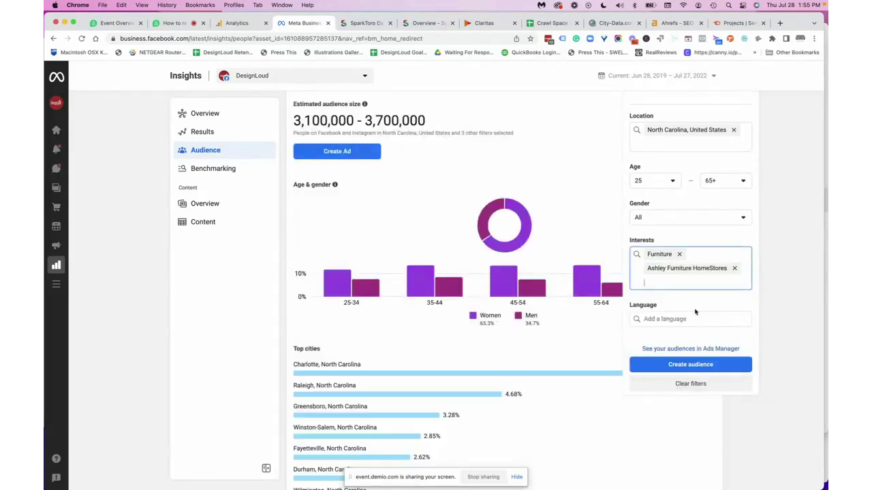
# Add the Ready-to-assemble furniture interest and close the filter panel to view the updated audience
pyautogui.write('Fur')
pyautogui.scroll(-1, 691, 311)
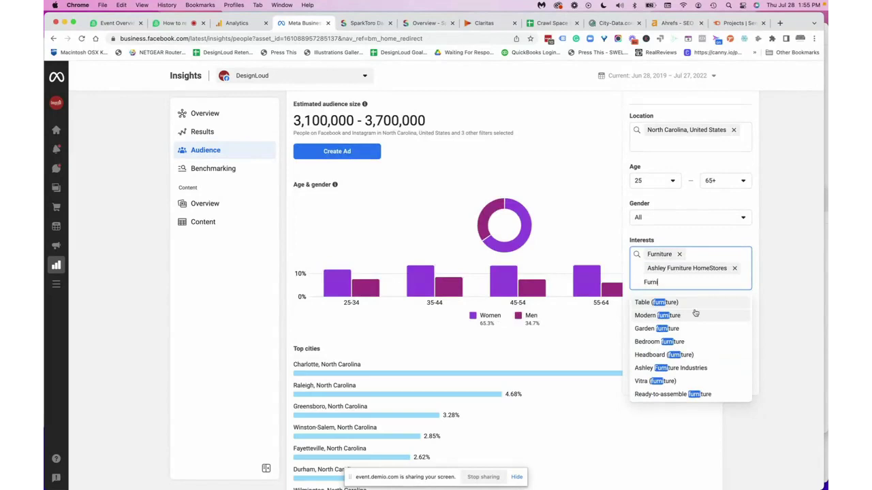
pyautogui.click(671, 391)
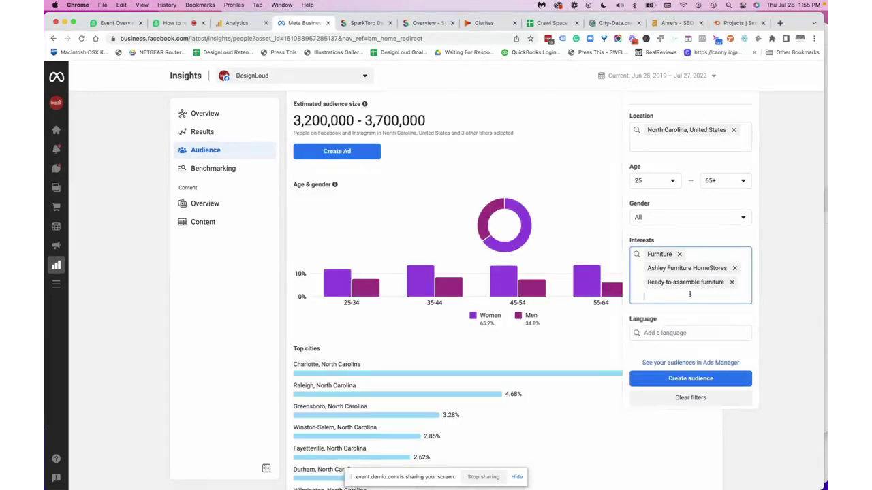
pyautogui.click(696, 382)
pyautogui.scroll(-1, 671, 419)
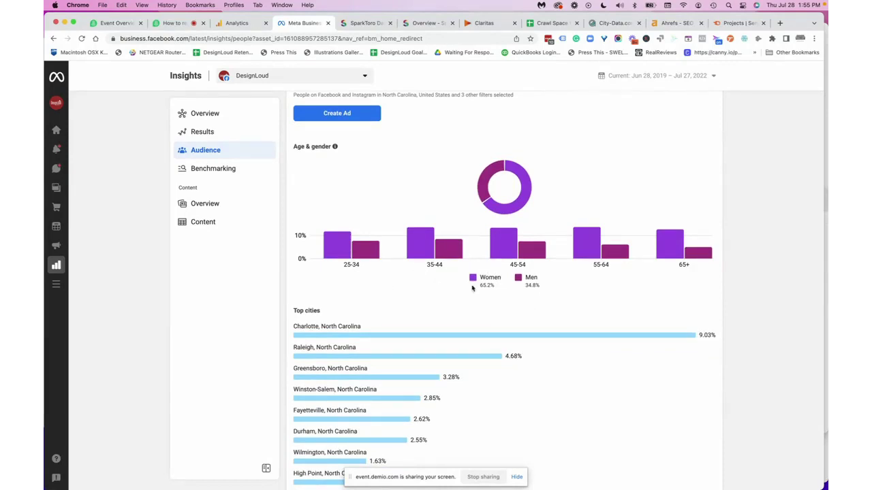
pyautogui.moveTo(480, 288); pyautogui.dragTo(474, 278)
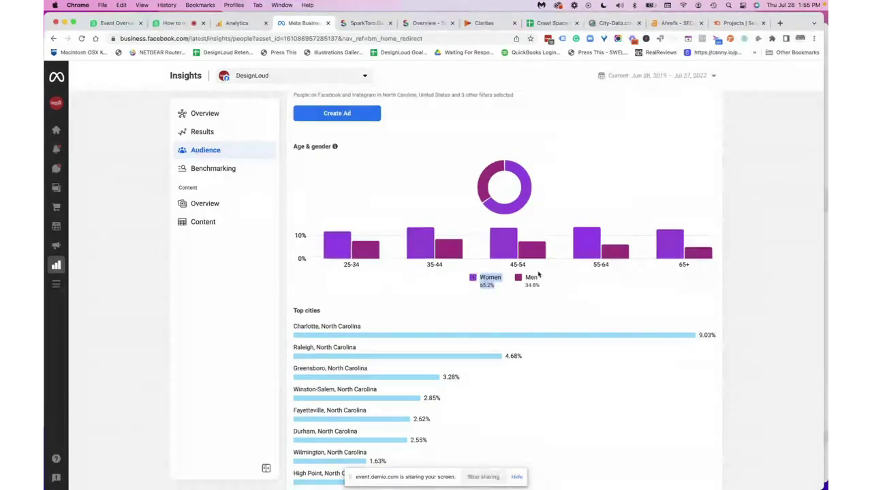
pyautogui.moveTo(540, 287); pyautogui.dragTo(523, 283)
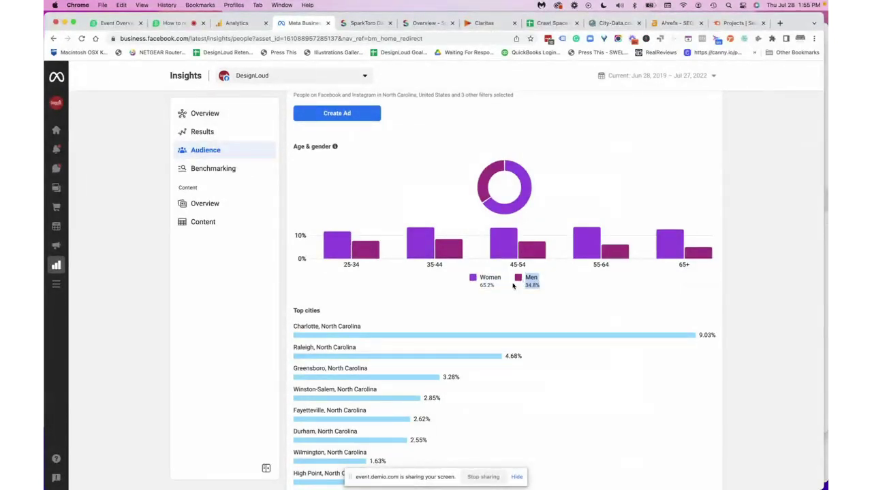
pyautogui.click(497, 288)
pyautogui.moveTo(495, 287); pyautogui.dragTo(480, 278)
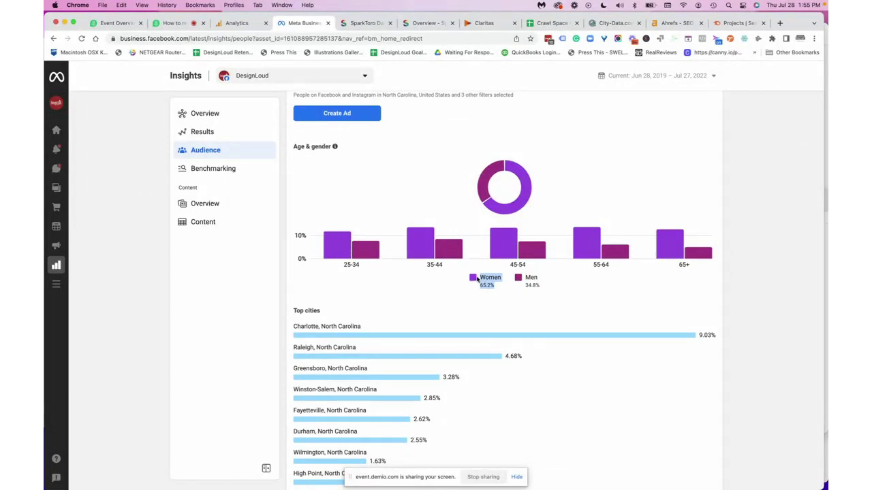
pyautogui.scroll(-2, 484, 288)
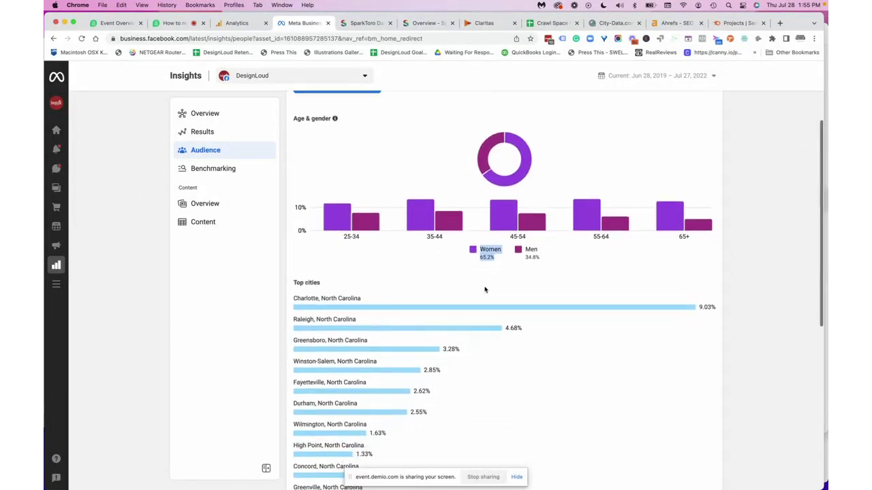
pyautogui.scroll(-4, 485, 290)
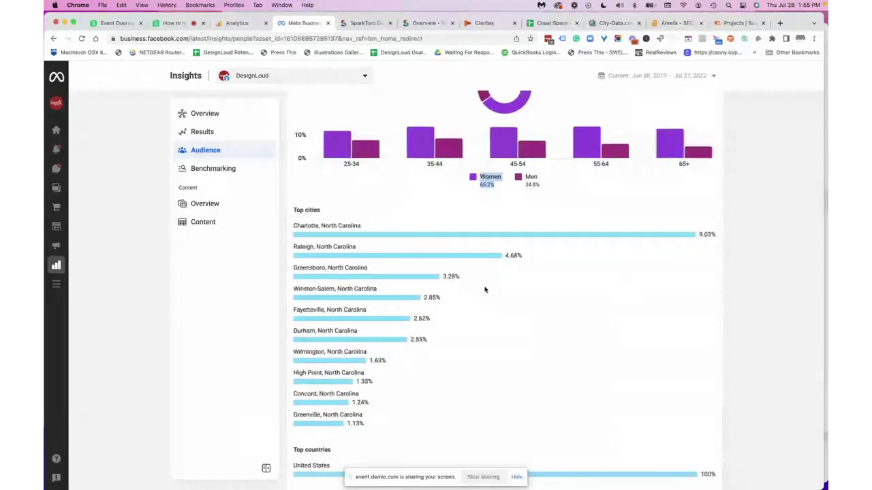
pyautogui.click(294, 205)
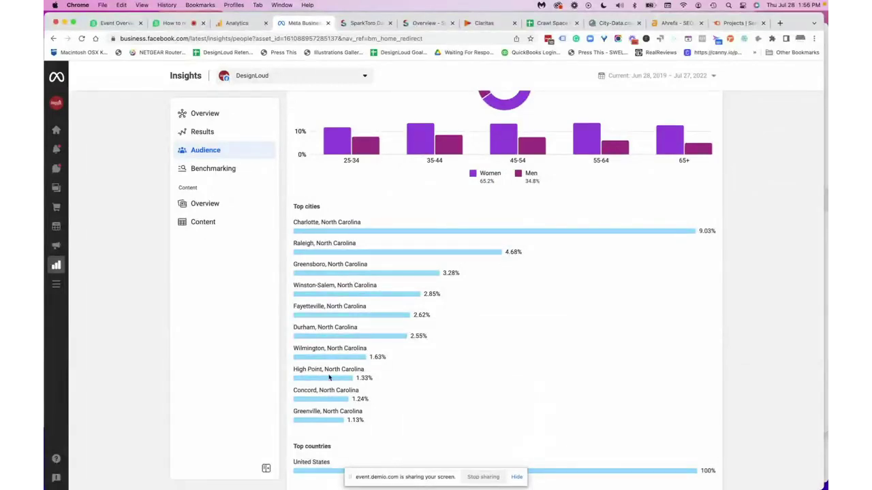
pyautogui.scroll(5, 634, 247)
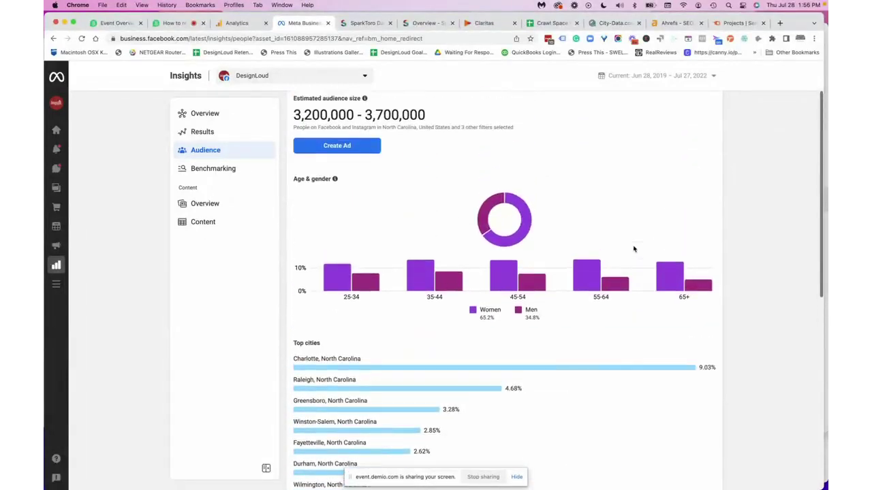
pyautogui.scroll(-3, 693, 120)
pyautogui.scroll(-3, 693, 120)
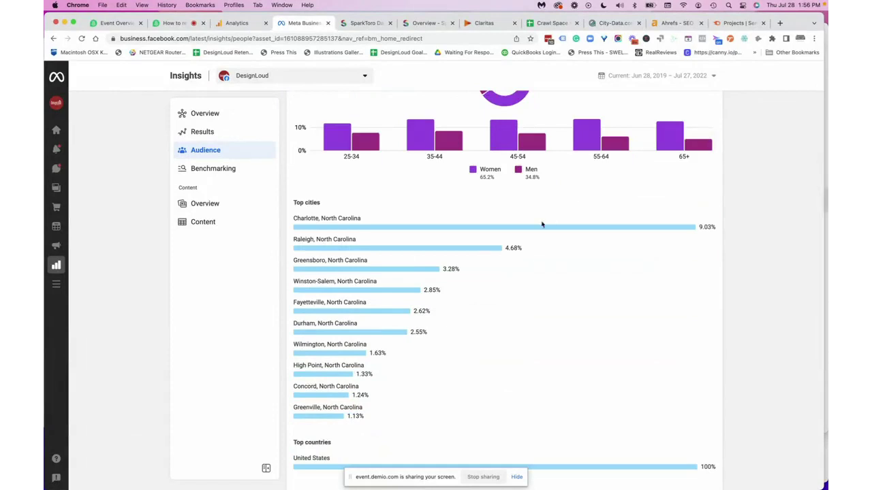
pyautogui.scroll(-8, 531, 287)
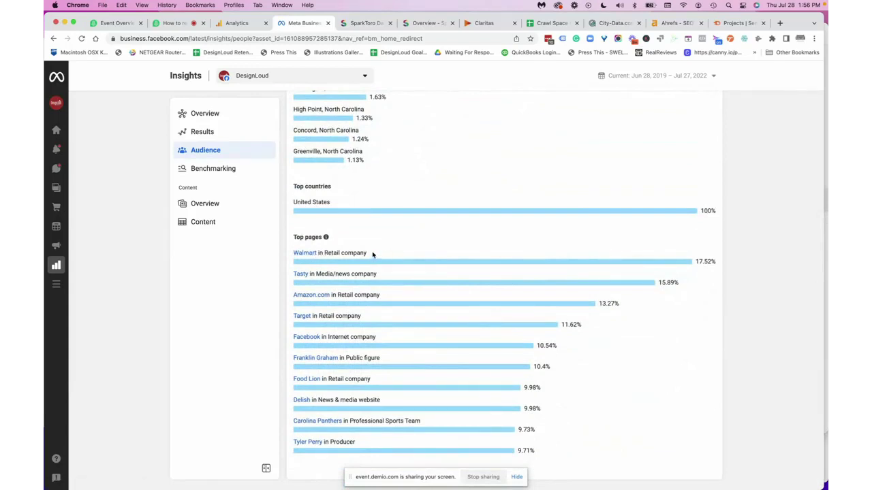
pyautogui.moveTo(373, 255); pyautogui.dragTo(318, 254)
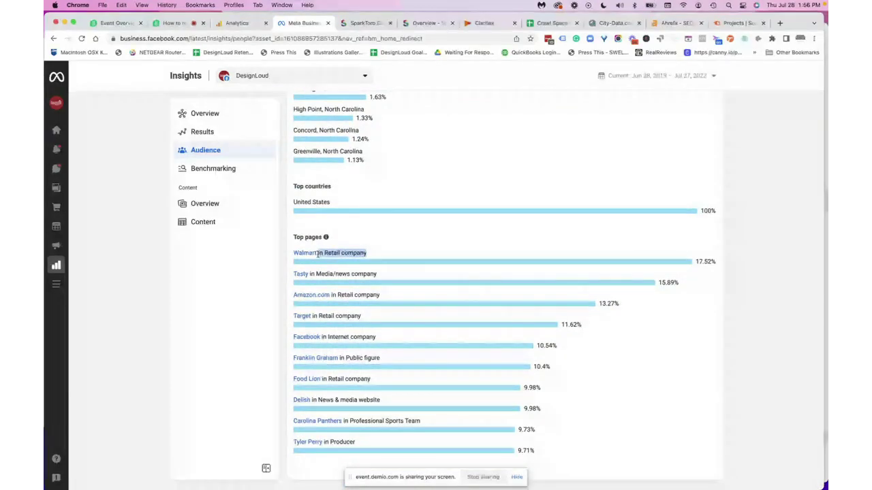
pyautogui.moveTo(376, 275); pyautogui.dragTo(307, 274)
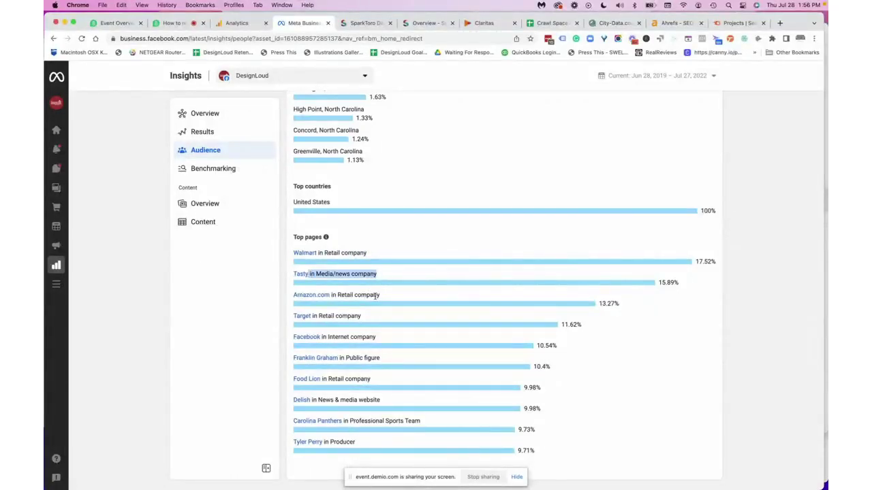
pyautogui.moveTo(380, 295); pyautogui.dragTo(331, 316)
pyautogui.moveTo(376, 336); pyautogui.dragTo(333, 336)
pyautogui.moveTo(380, 357); pyautogui.dragTo(342, 379)
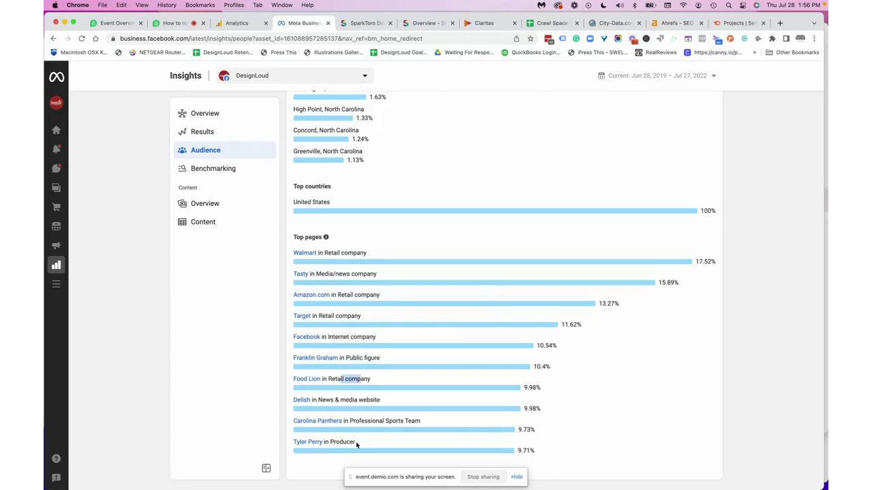
pyautogui.scroll(10, 558, 417)
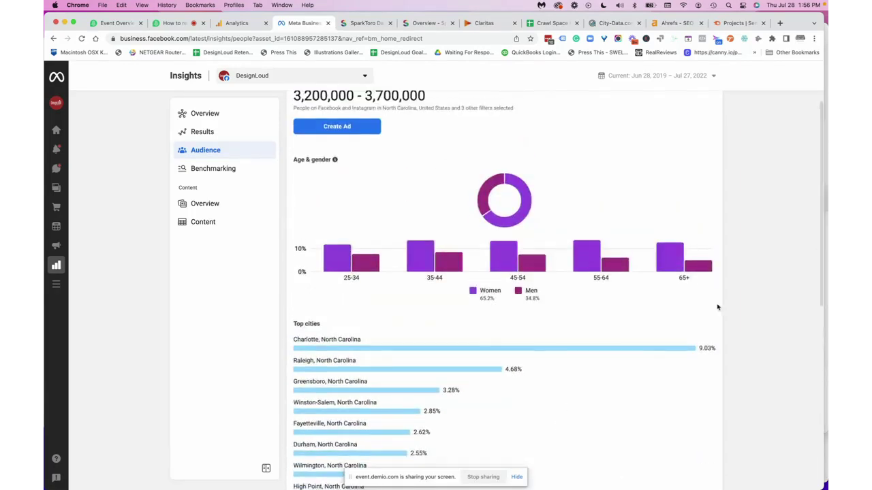
# Replace North Carolina with Wilmington, North Carolina as the location and review the 71,300–83,900 audience's top pages
pyautogui.click(640, 111)
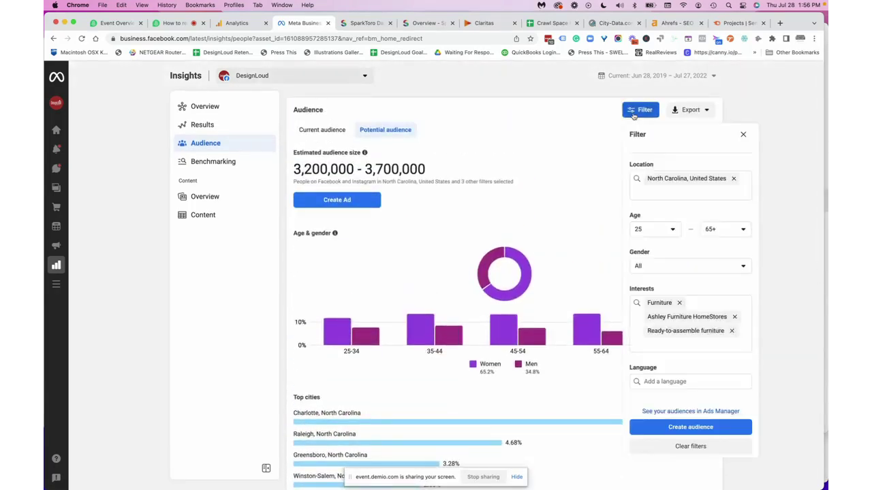
pyautogui.click(734, 178)
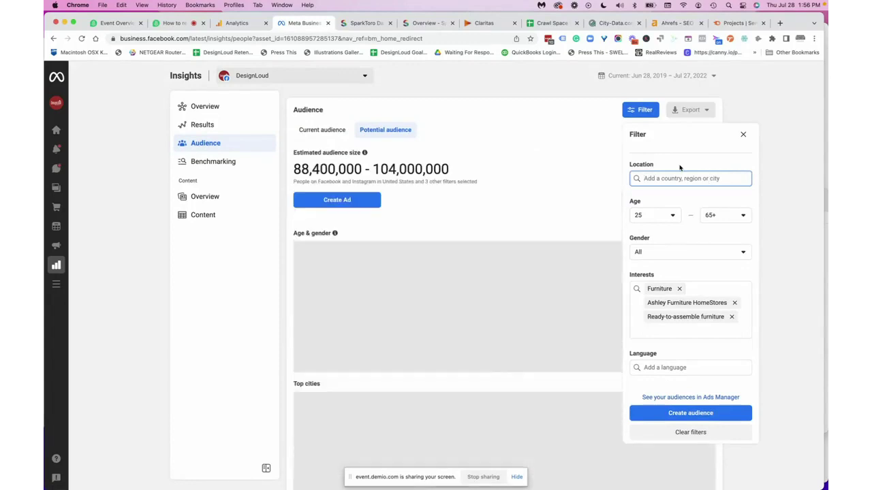
pyautogui.write('Wilmin')
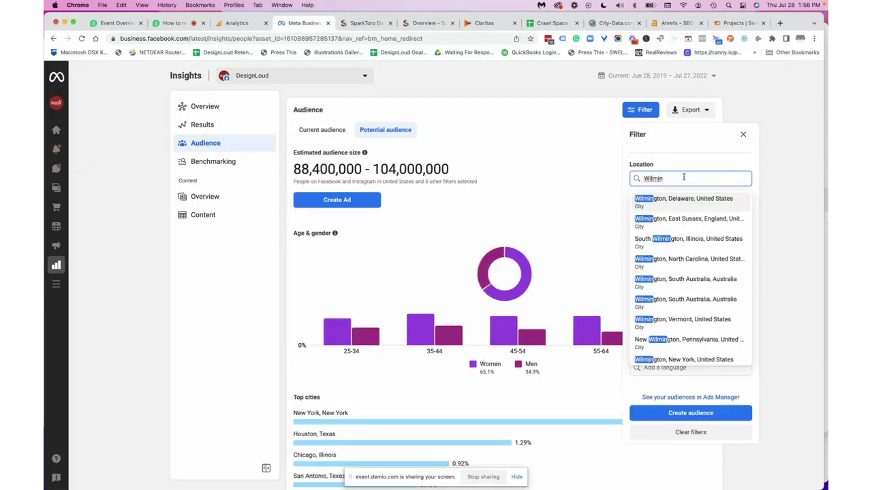
pyautogui.write('gton No')
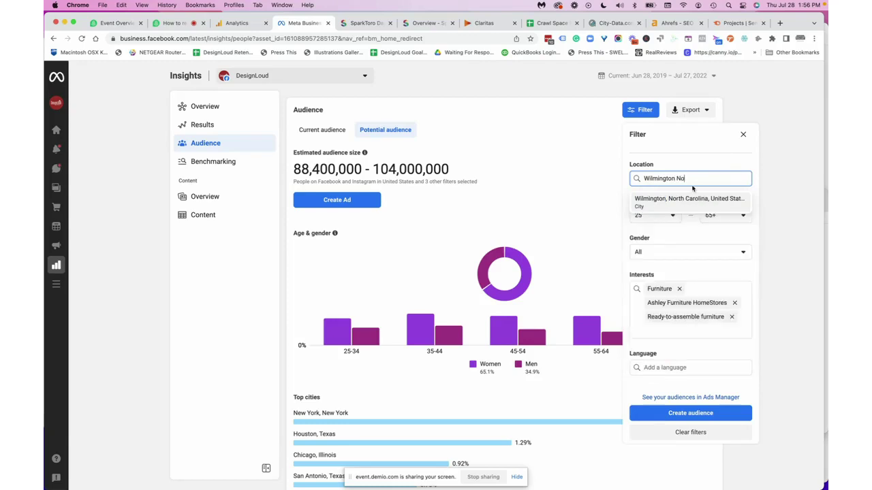
pyautogui.click(691, 199)
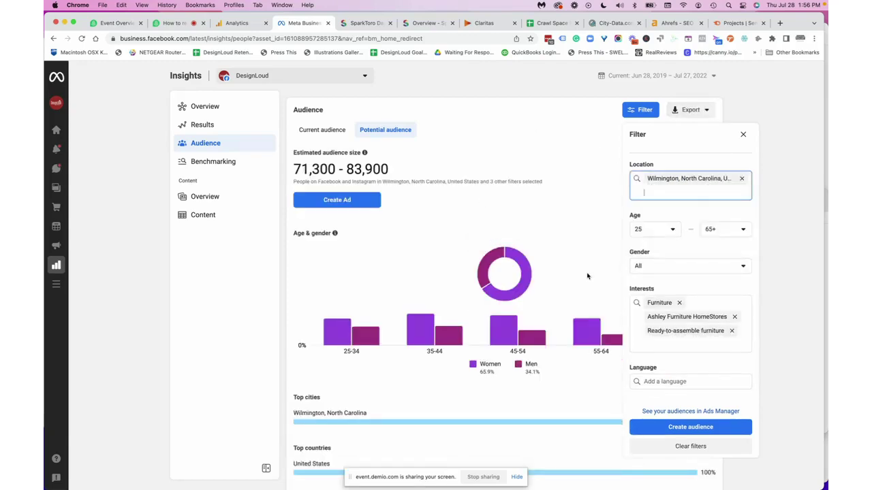
pyautogui.scroll(-5, 587, 276)
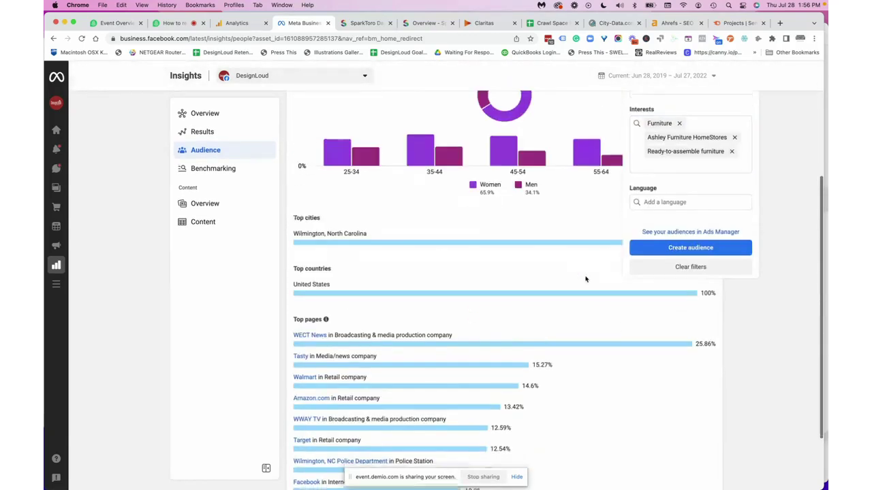
pyautogui.scroll(-1, 586, 278)
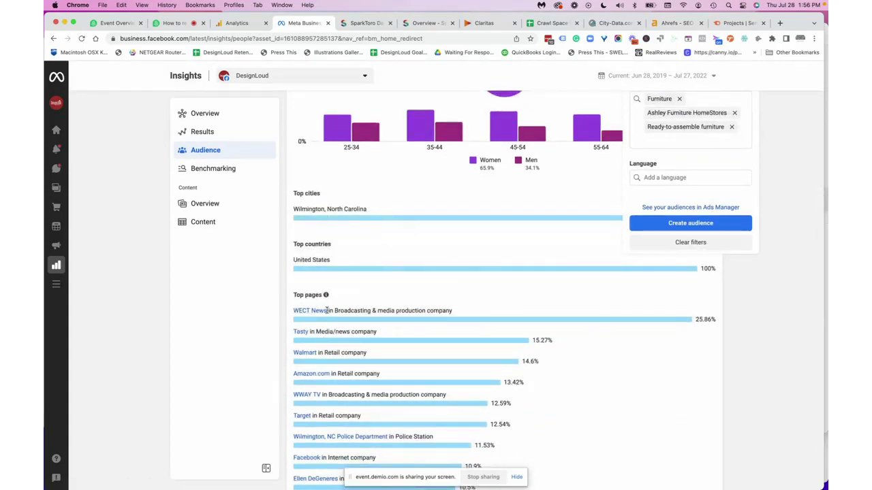
pyautogui.scroll(-2, 323, 321)
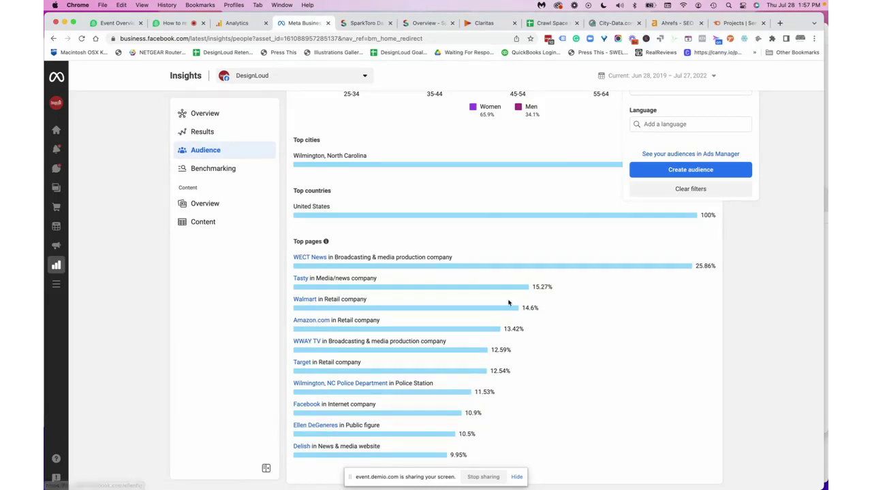
pyautogui.scroll(5, 722, 205)
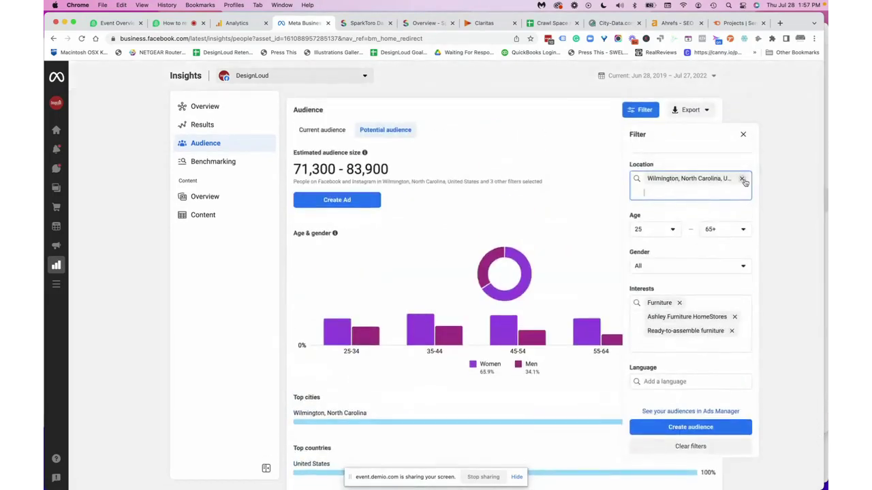
# Change the audience location from Wilmington to the whole United States
pyautogui.click(742, 179)
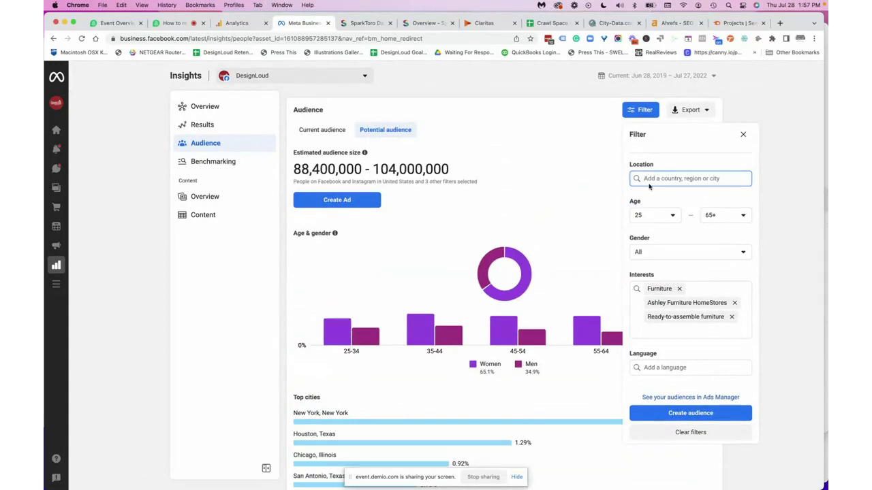
pyautogui.write('United Sta')
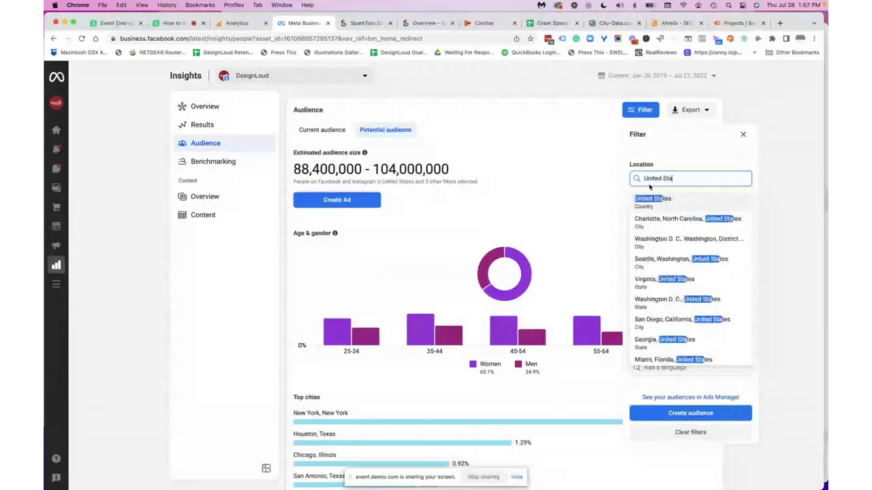
pyautogui.click(676, 205)
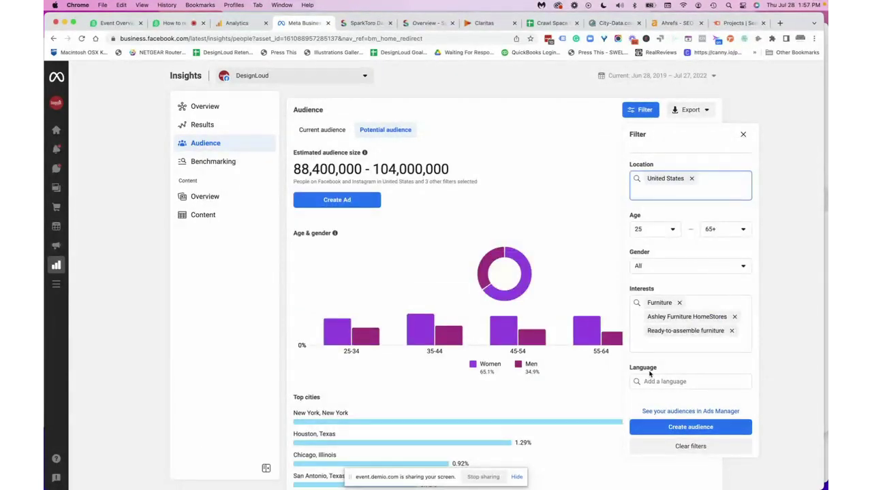
pyautogui.click(783, 355)
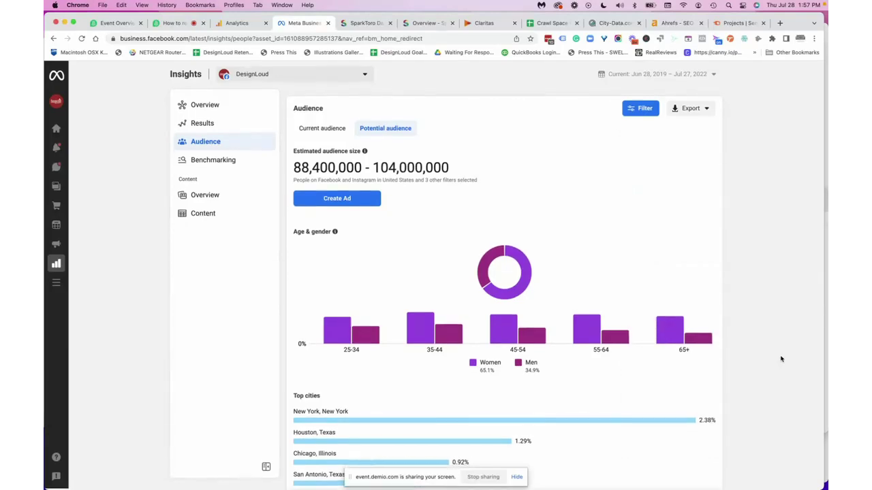
# Highlight Chicago, Illinois and San Antonio, Texas among the audience's top cities
pyautogui.scroll(-3, 782, 359)
pyautogui.scroll(-2, 781, 359)
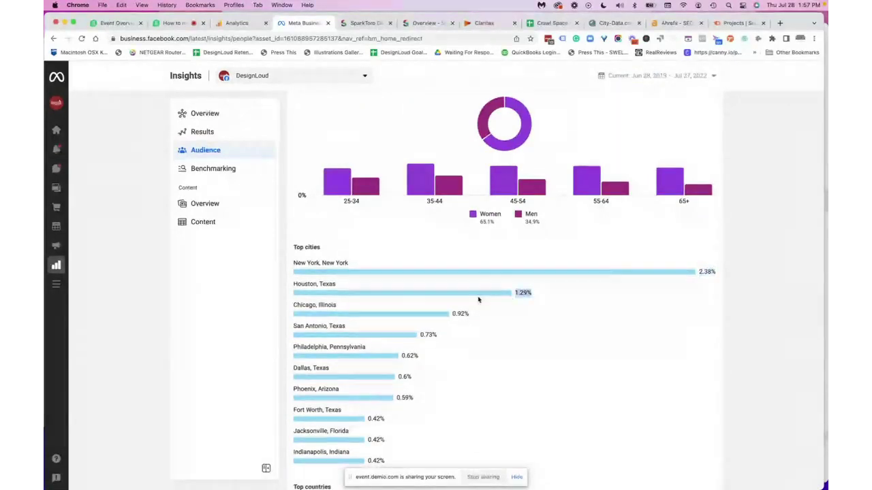
pyautogui.moveTo(338, 306); pyautogui.dragTo(286, 308)
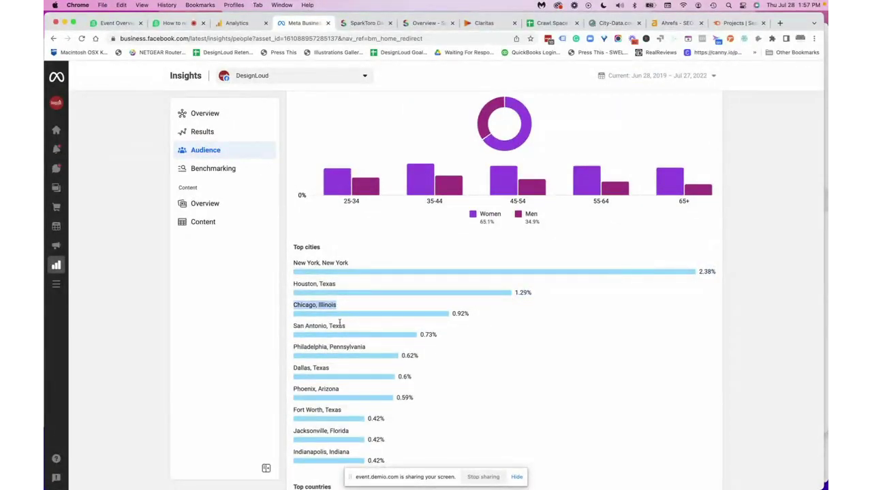
pyautogui.moveTo(346, 329); pyautogui.dragTo(291, 333)
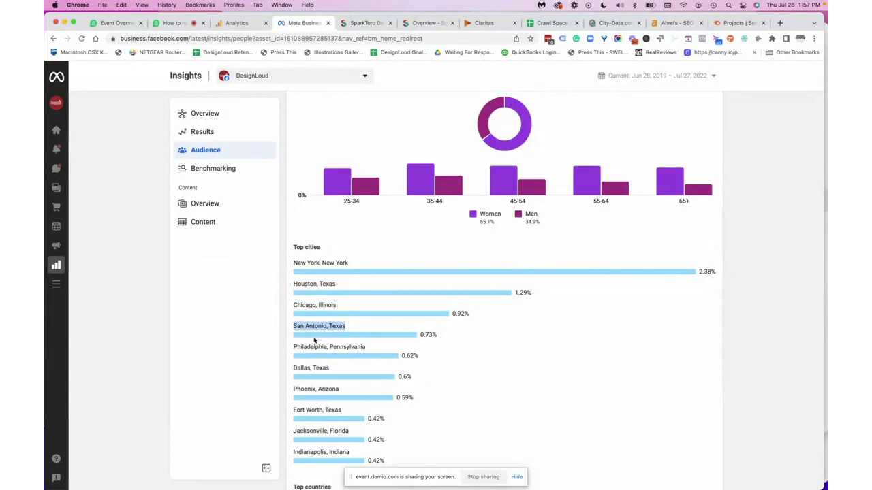
pyautogui.click(368, 348)
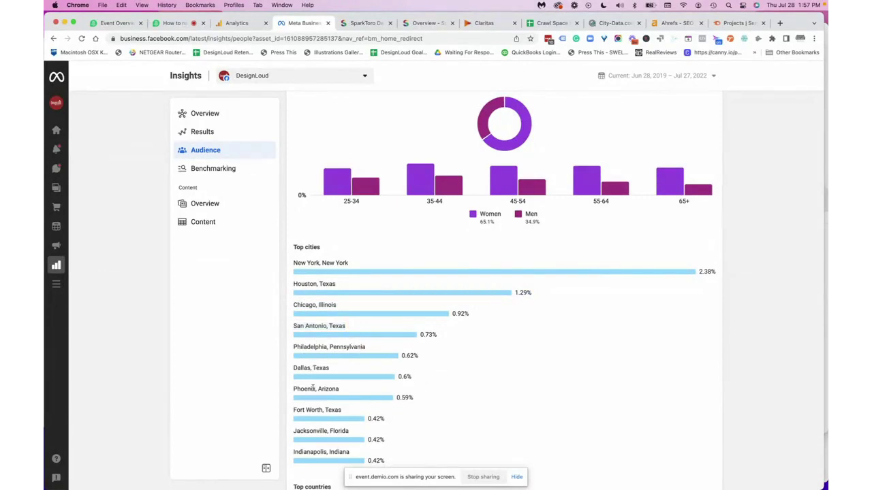
# Review the audience insights and highlight Facebook and Instagram in the audience description
pyautogui.scroll(-7, 313, 387)
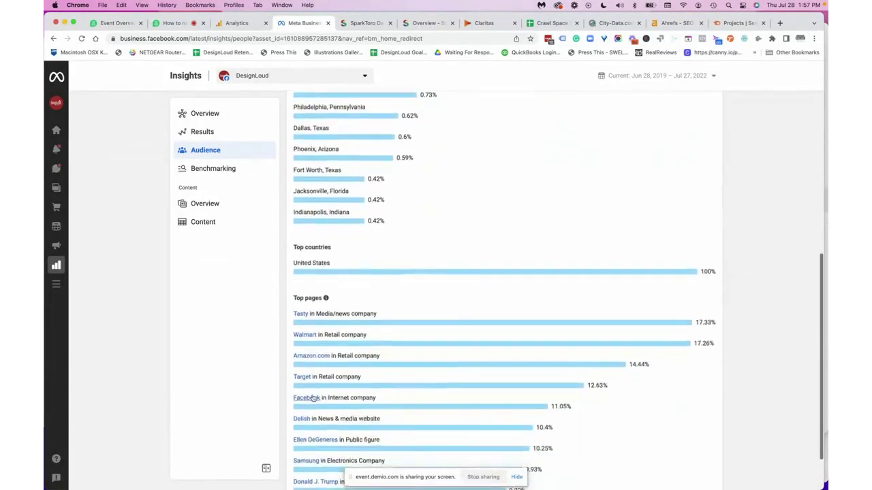
pyautogui.scroll(-1, 313, 398)
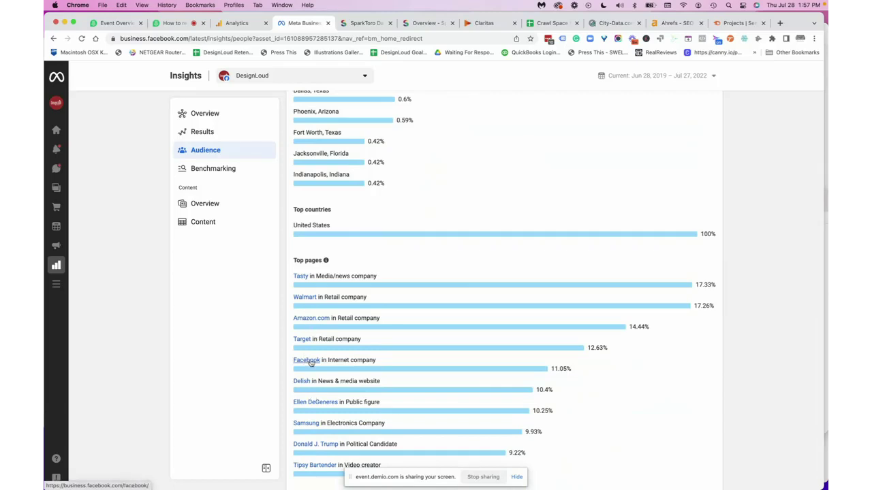
pyautogui.scroll(-1, 310, 362)
pyautogui.scroll(7, 310, 363)
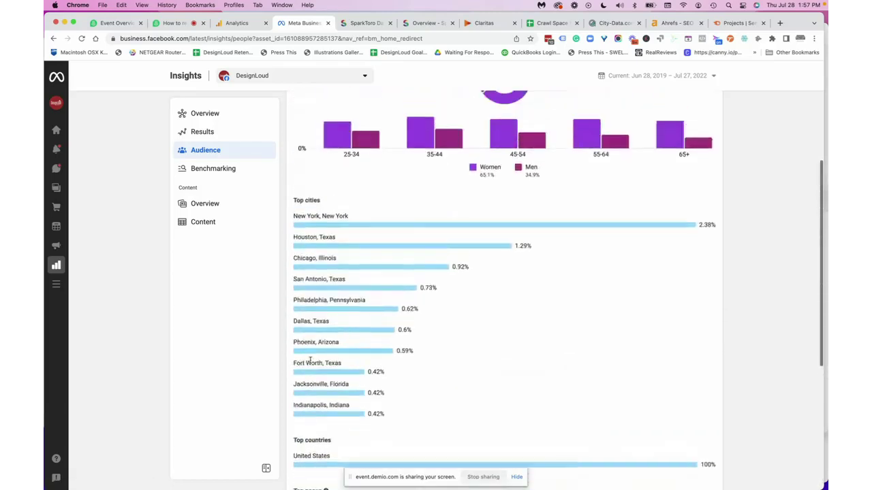
pyautogui.scroll(3, 310, 362)
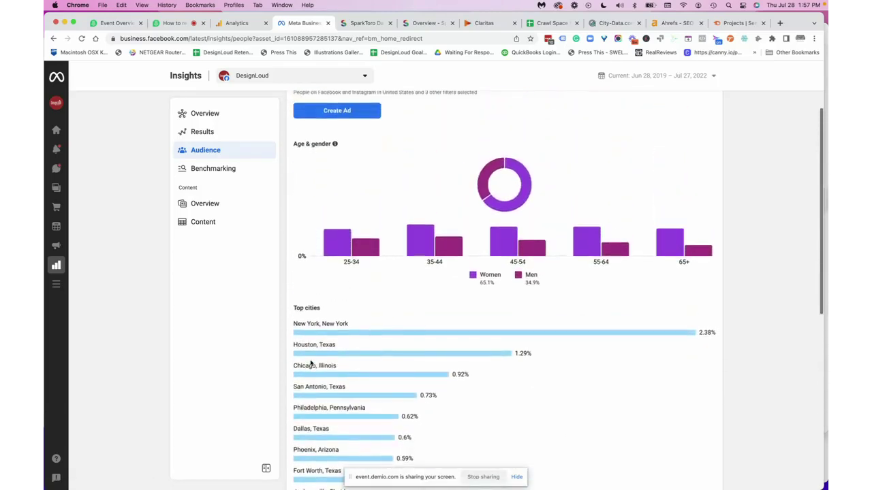
pyautogui.scroll(2, 310, 363)
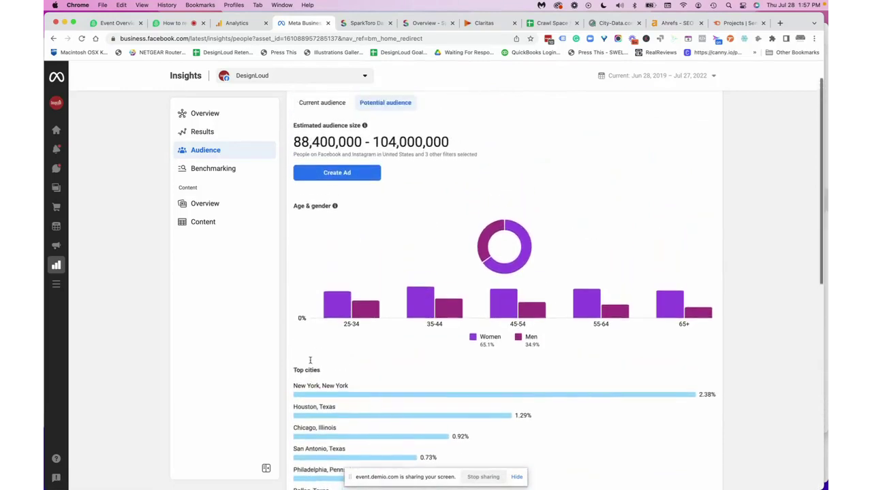
pyautogui.scroll(1, 310, 361)
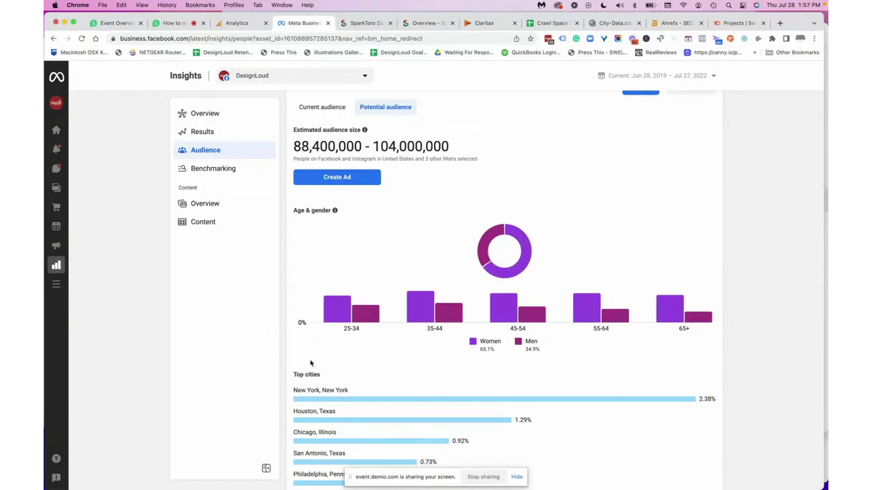
pyautogui.scroll(-1, 310, 363)
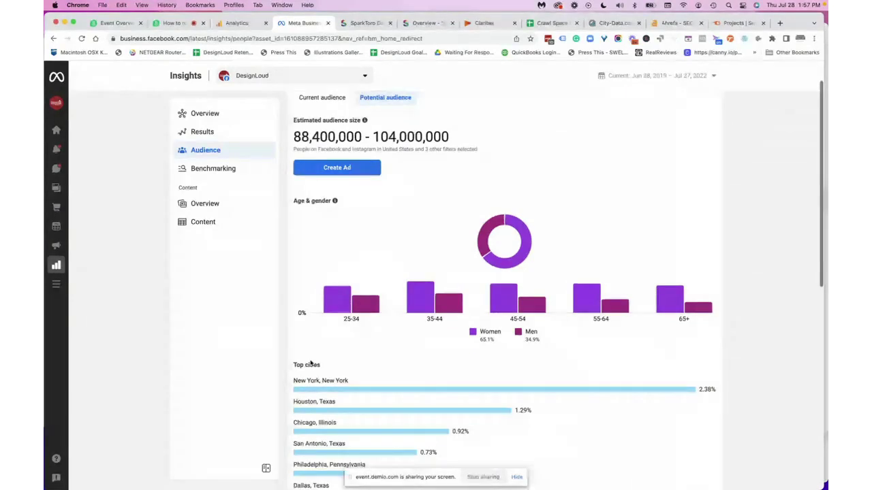
pyautogui.scroll(2, 310, 363)
pyautogui.scroll(1, 310, 363)
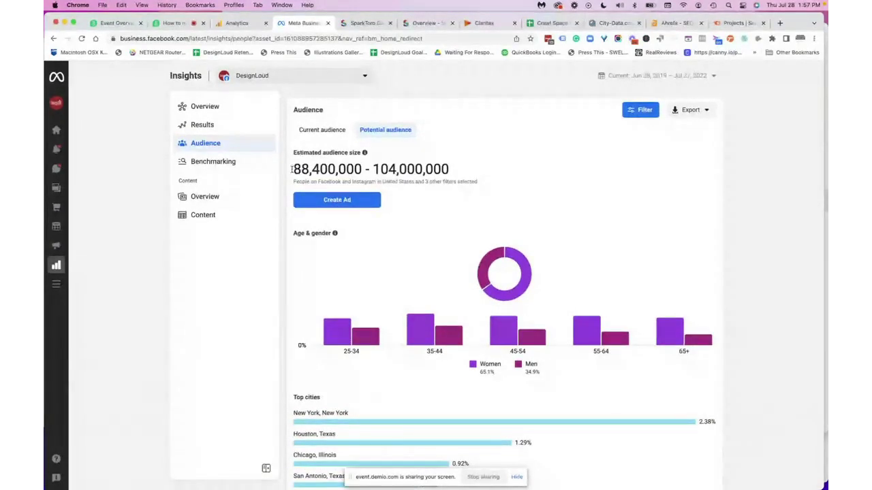
pyautogui.moveTo(317, 183); pyautogui.dragTo(378, 182)
pyautogui.moveTo(378, 183)
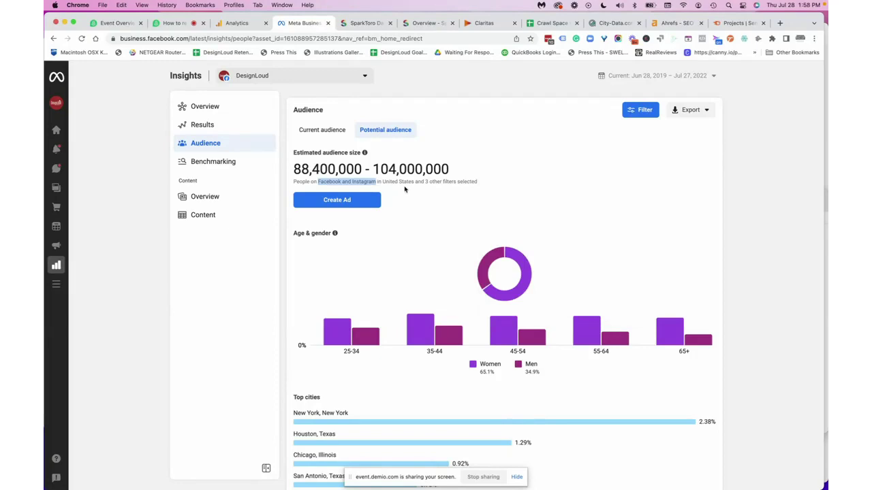
# Copy the SparkToro site address, post it in the Demio webinar chat, and return to SparkToro
pyautogui.click(361, 25)
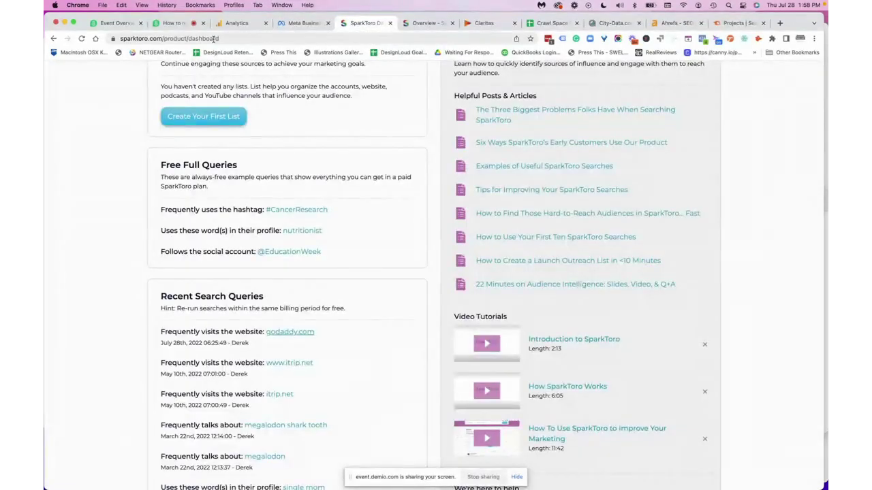
pyautogui.moveTo(163, 39); pyautogui.dragTo(107, 39)
pyautogui.hotkey('ctrl', 'c')
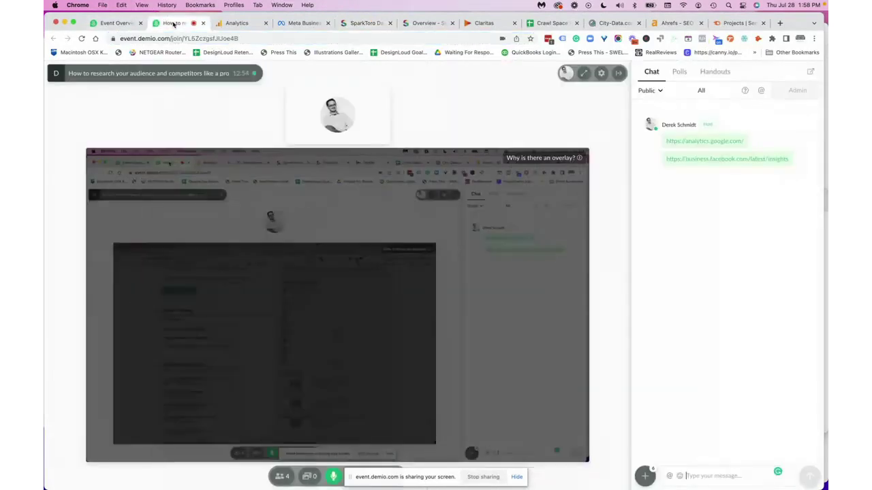
pyautogui.click(174, 23)
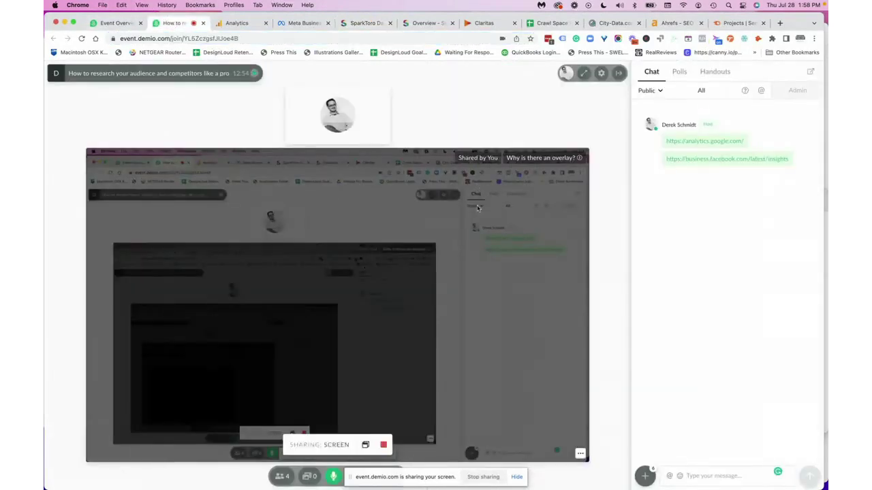
pyautogui.click(686, 476)
pyautogui.hotkey('ctrl', 'v')
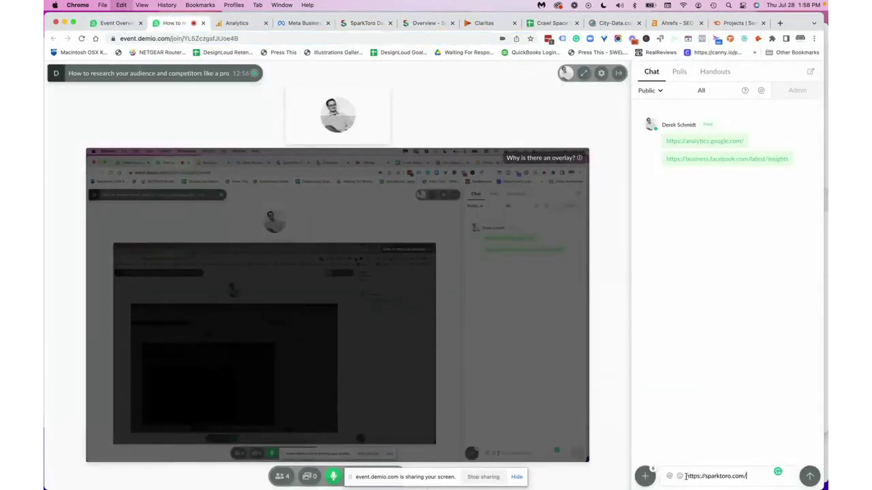
pyautogui.press('Return')
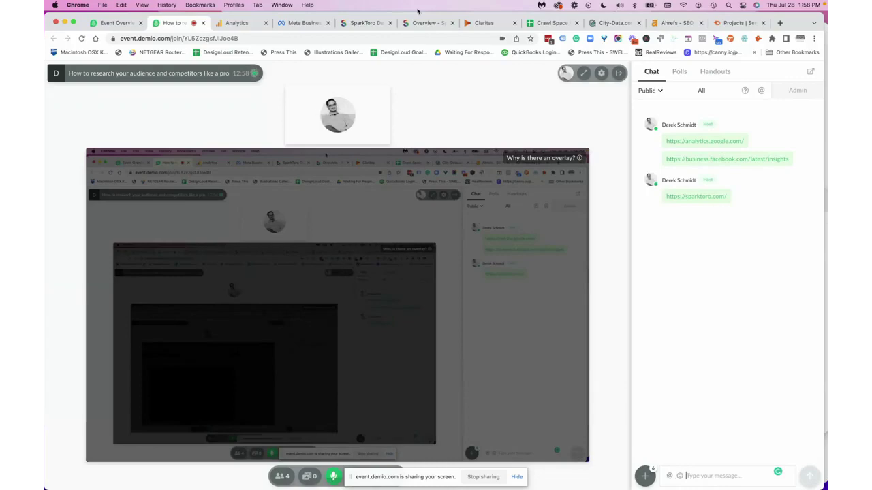
pyautogui.click(360, 23)
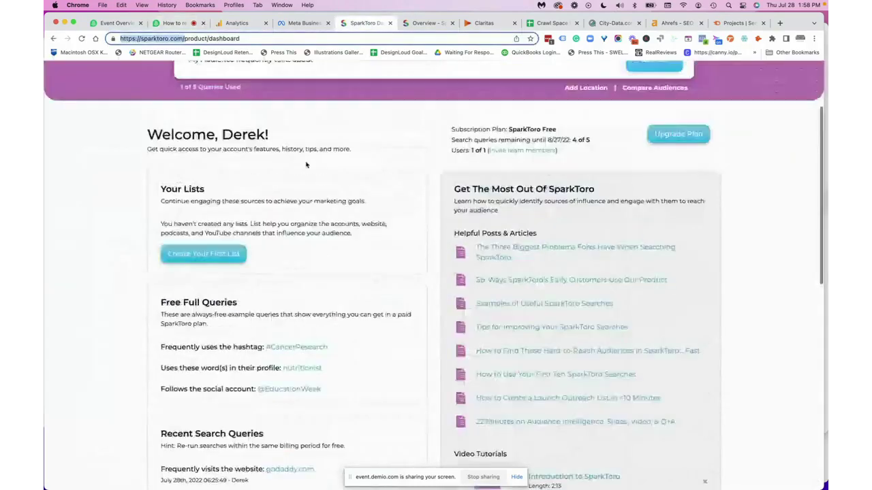
# Reopen the recent godaddy.com website search and show the available audience search types
pyautogui.scroll(-5, 306, 164)
pyautogui.scroll(-3, 306, 161)
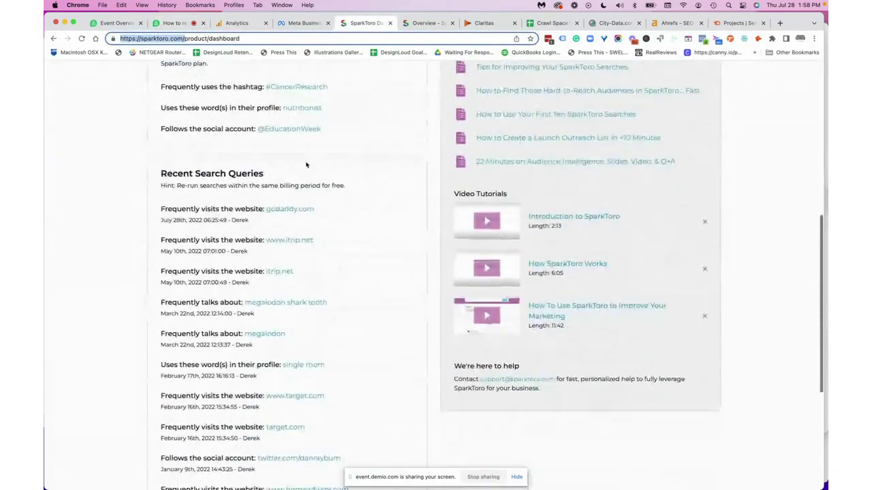
pyautogui.click(287, 208)
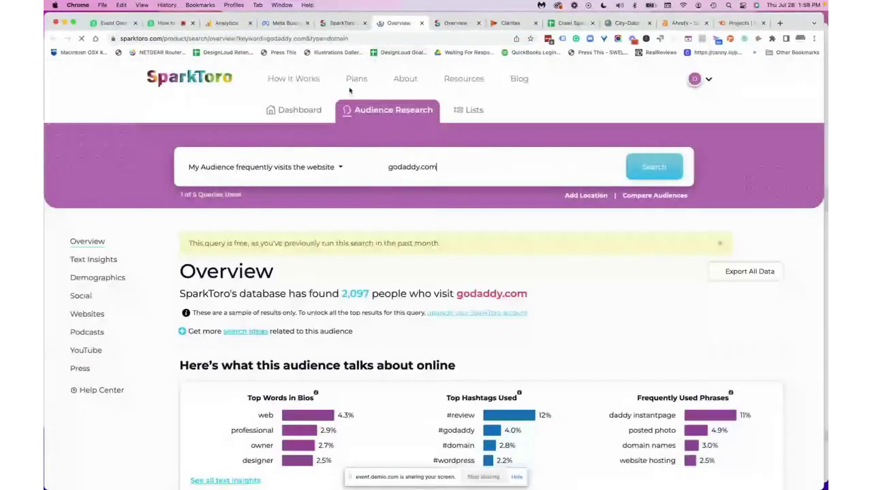
pyautogui.scroll(-3, 319, 141)
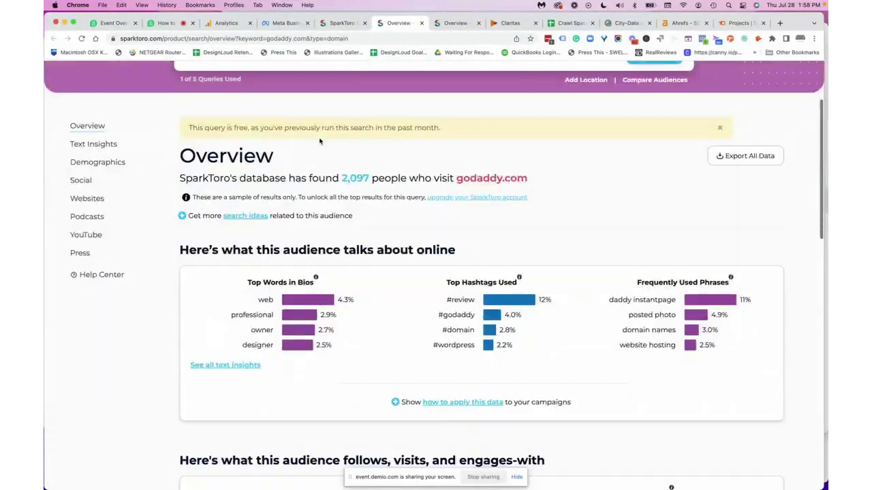
pyautogui.scroll(3, 320, 141)
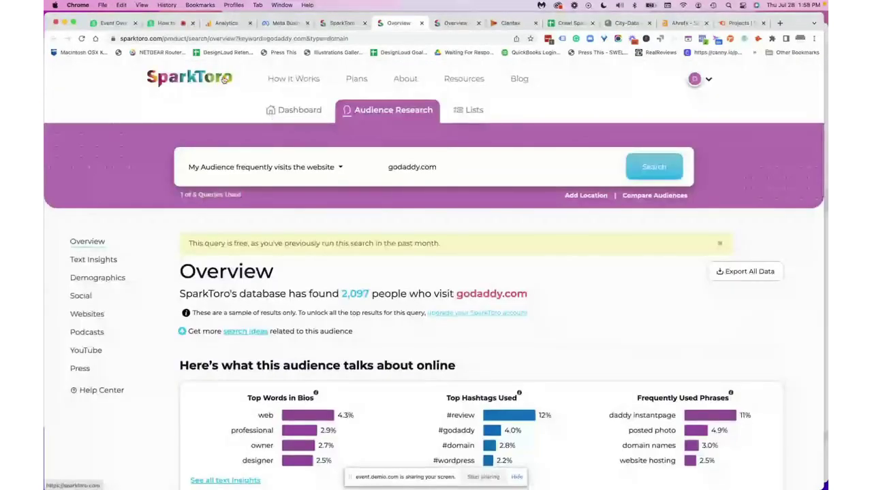
pyautogui.click(340, 168)
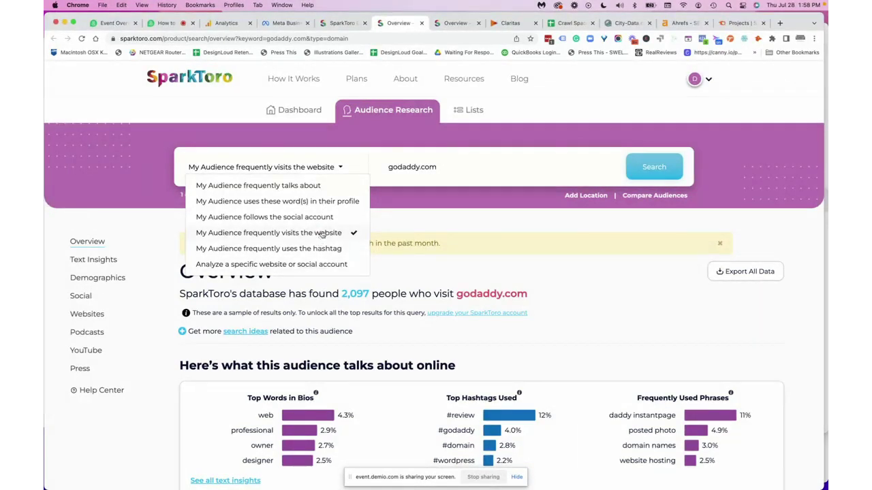
# Switch the Meta audience location from United States to Wilmington, North Carolina, then return to SparkToro
pyautogui.click(285, 22)
pyautogui.scroll(-5, 380, 305)
pyautogui.scroll(-5, 379, 305)
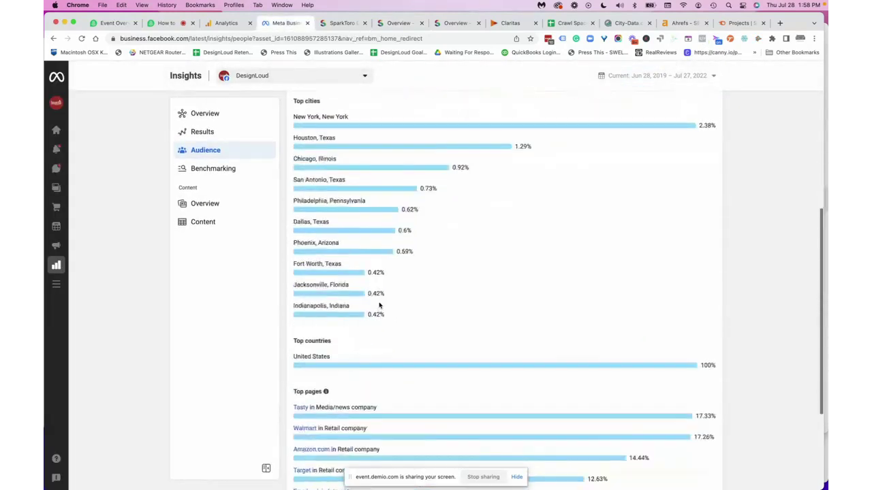
pyautogui.scroll(1, 388, 214)
pyautogui.scroll(10, 387, 215)
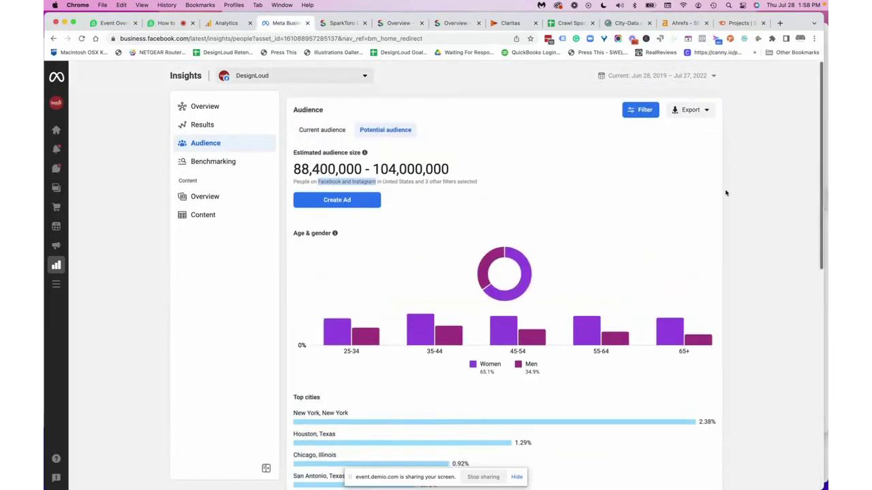
pyautogui.click(688, 110)
pyautogui.click(643, 110)
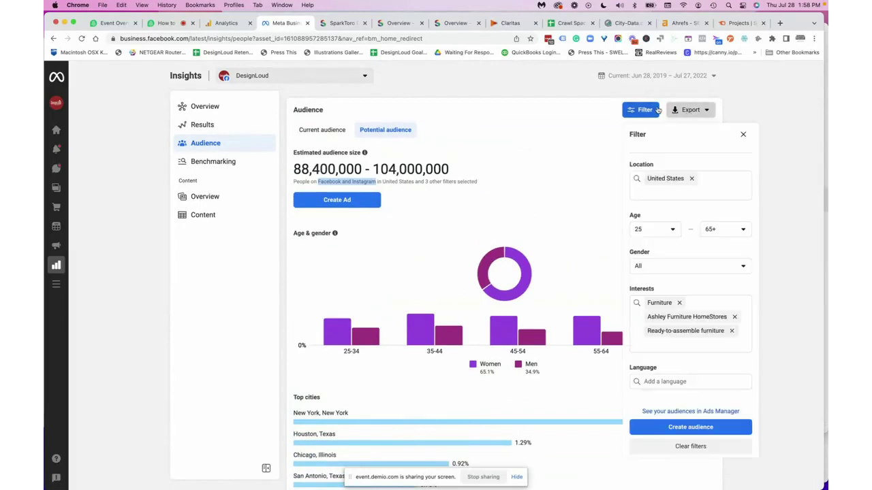
pyautogui.click(692, 180)
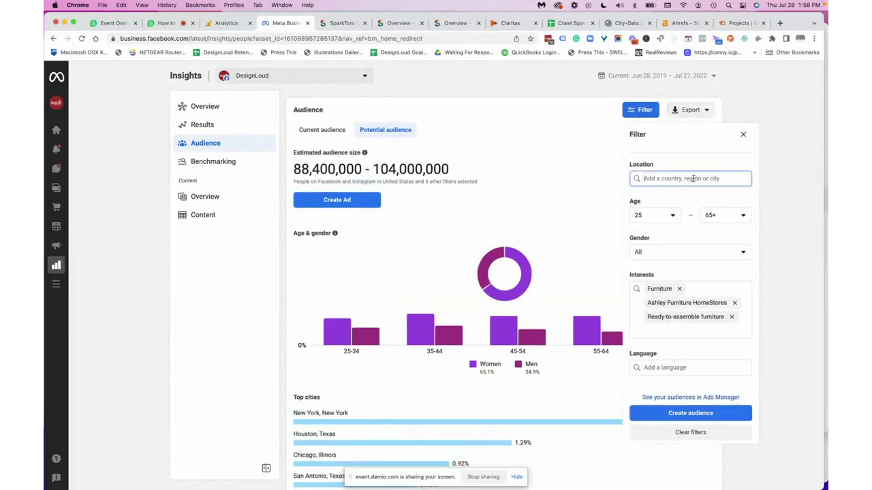
pyautogui.write('Wilmington')
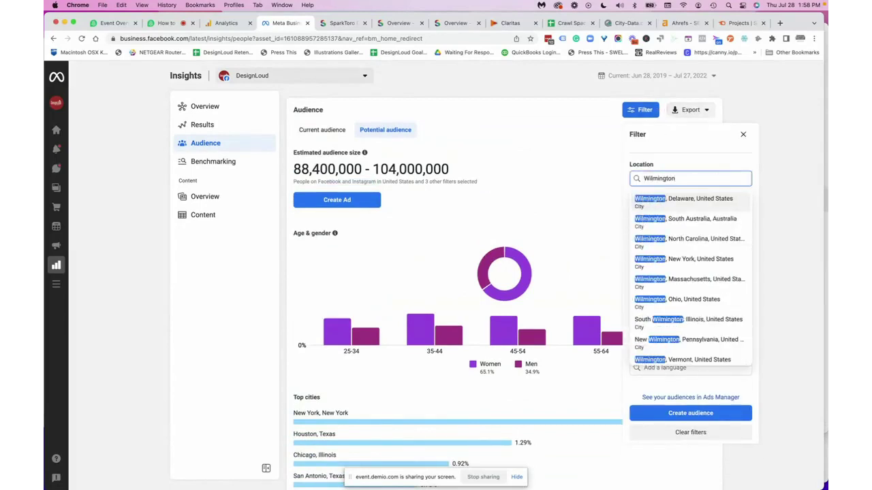
pyautogui.click(708, 243)
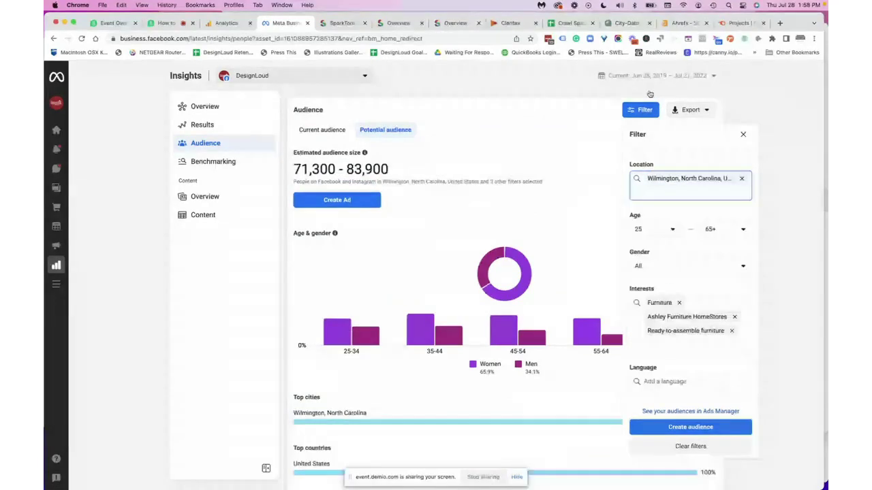
pyautogui.click(795, 418)
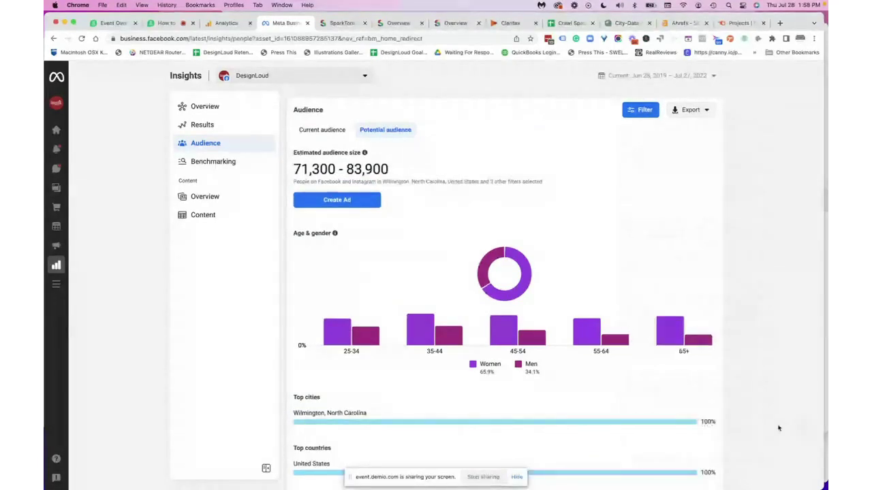
pyautogui.scroll(-4, 781, 425)
pyautogui.click(398, 23)
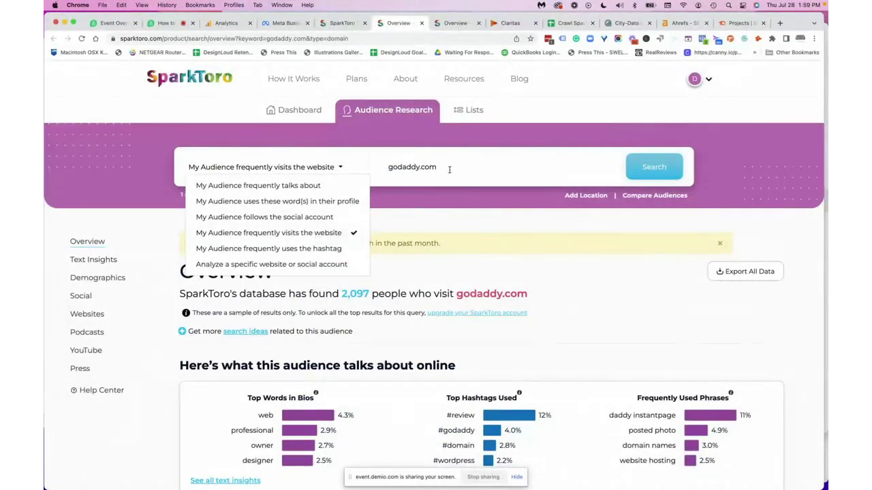
# Close the search-type list and highlight the godaddy.com term and its 2,097 audience count
pyautogui.click(365, 174)
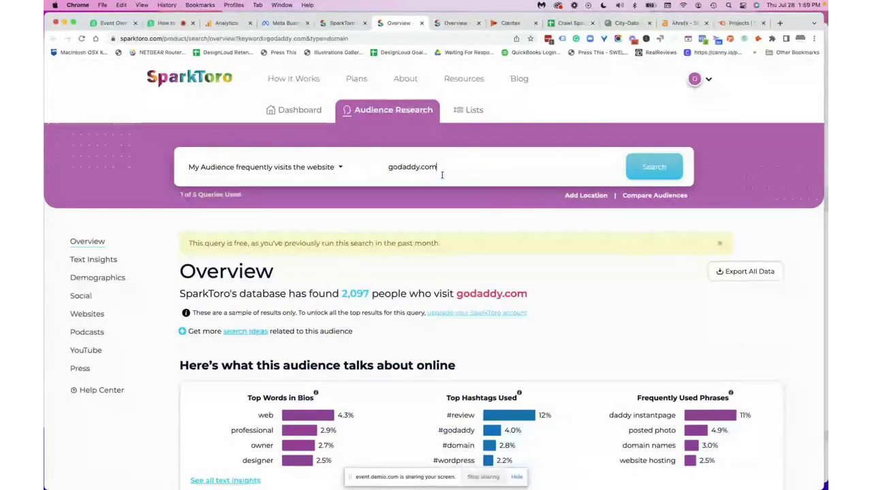
pyautogui.moveTo(437, 167); pyautogui.dragTo(391, 166)
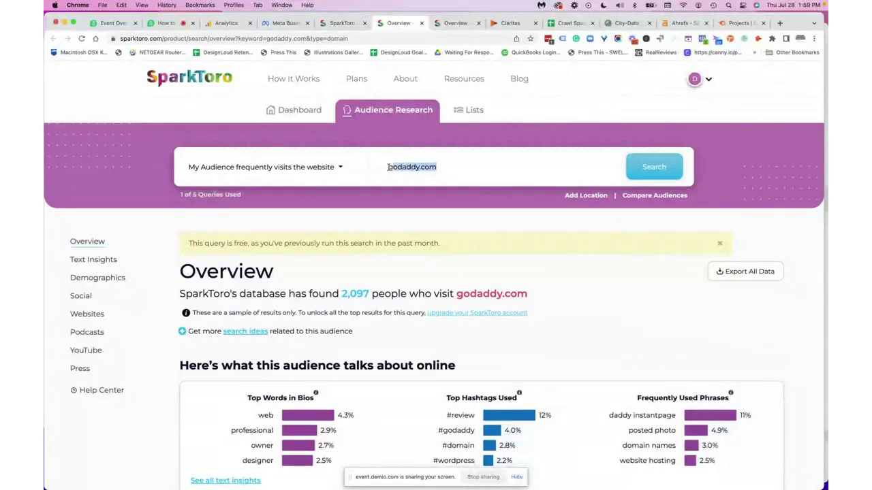
pyautogui.scroll(-1, 388, 167)
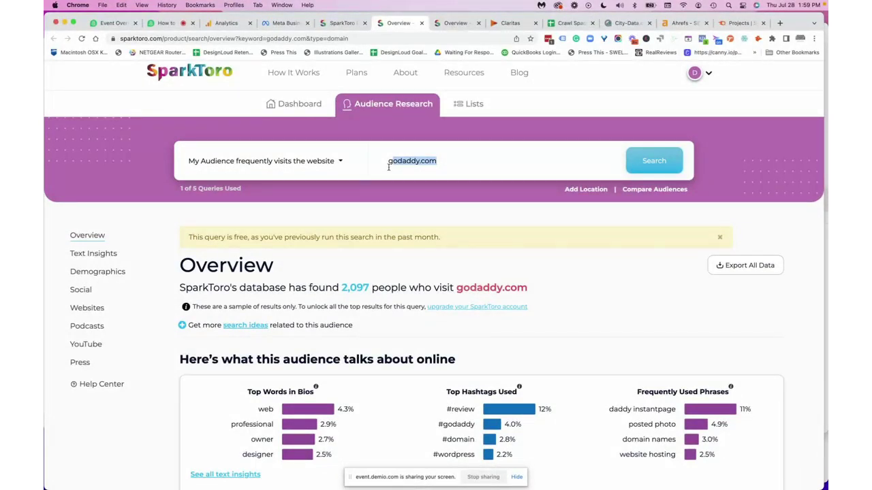
pyautogui.scroll(-5, 388, 167)
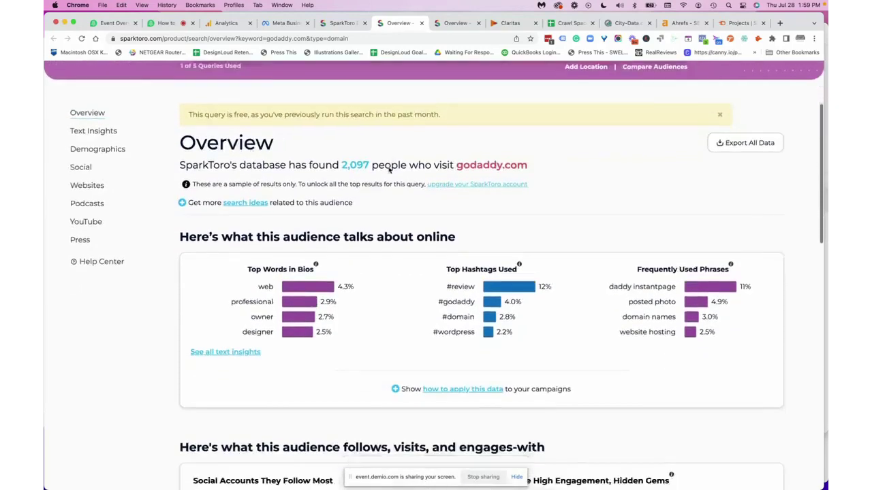
pyautogui.scroll(-2, 389, 170)
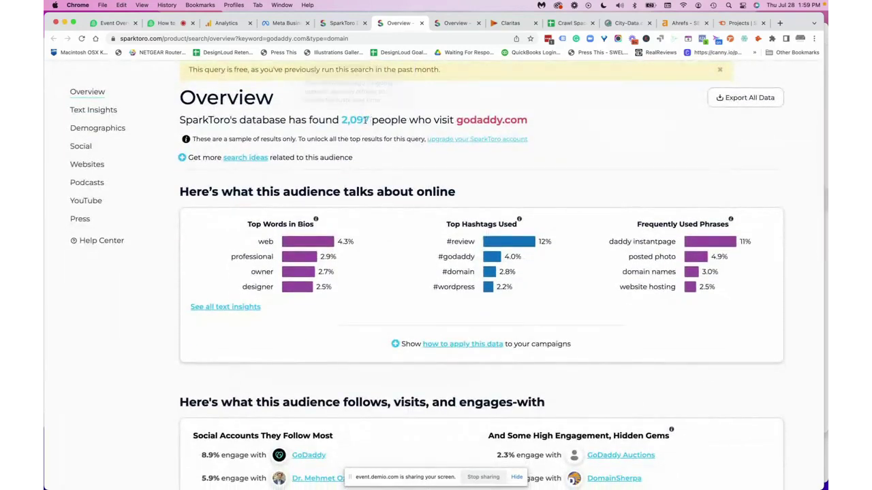
pyautogui.moveTo(369, 119); pyautogui.dragTo(343, 121)
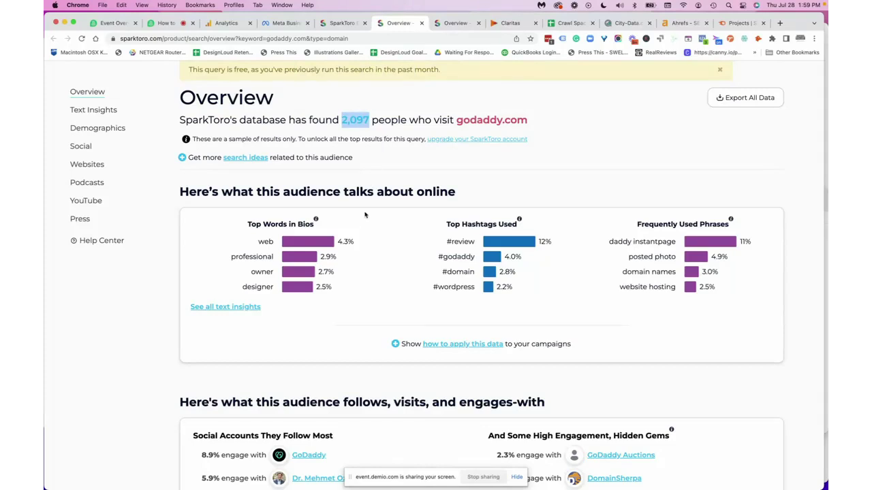
pyautogui.scroll(-1, 365, 216)
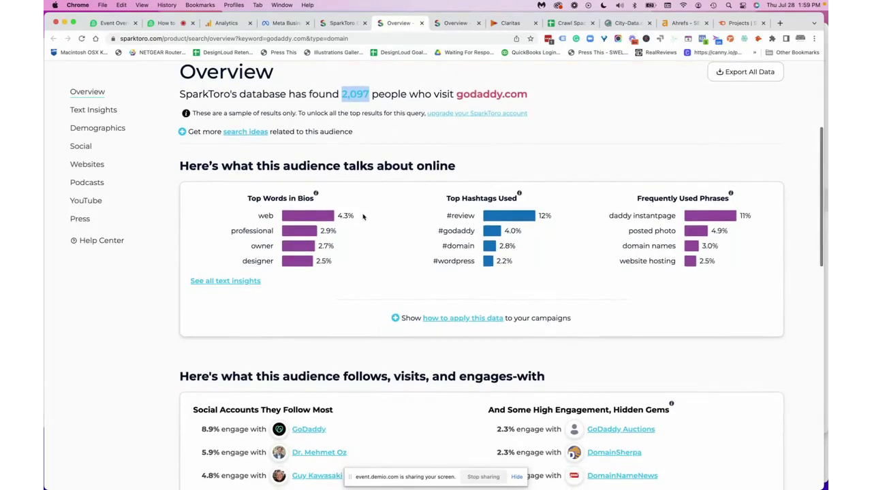
pyautogui.click(178, 164)
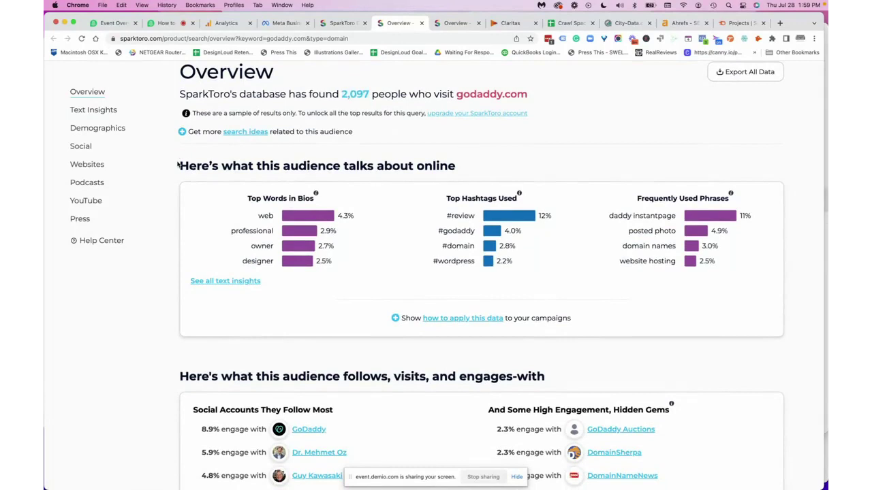
# Highlight the talks-about, Social Accounts, Hidden Gems and Websites They Visit Most headings
pyautogui.moveTo(178, 165); pyautogui.dragTo(446, 168)
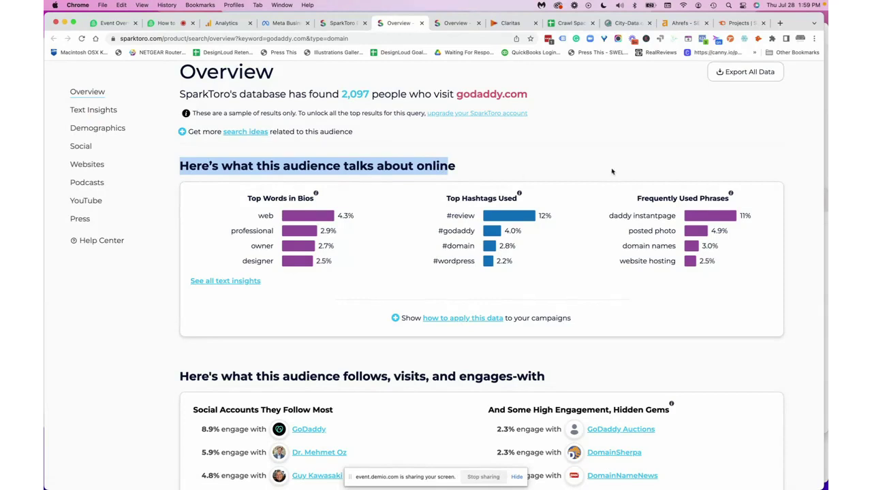
pyautogui.scroll(-3, 191, 220)
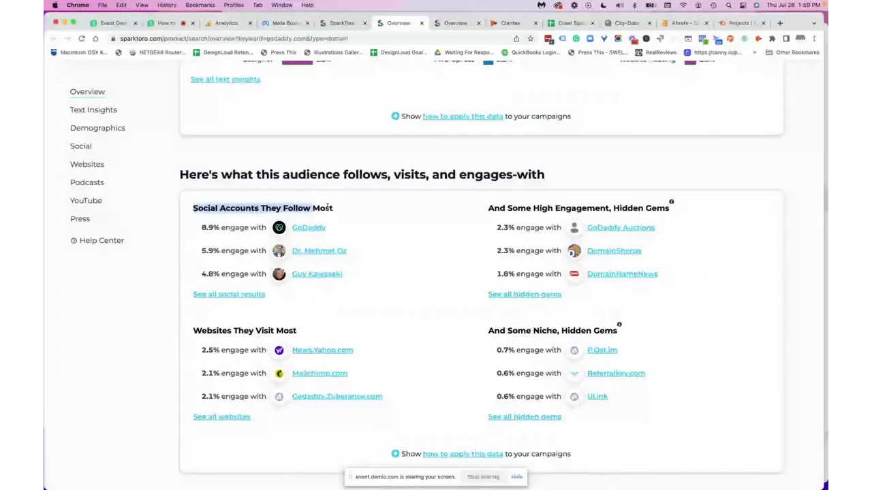
pyautogui.moveTo(192, 209); pyautogui.dragTo(333, 209)
pyautogui.moveTo(489, 208); pyautogui.dragTo(561, 216)
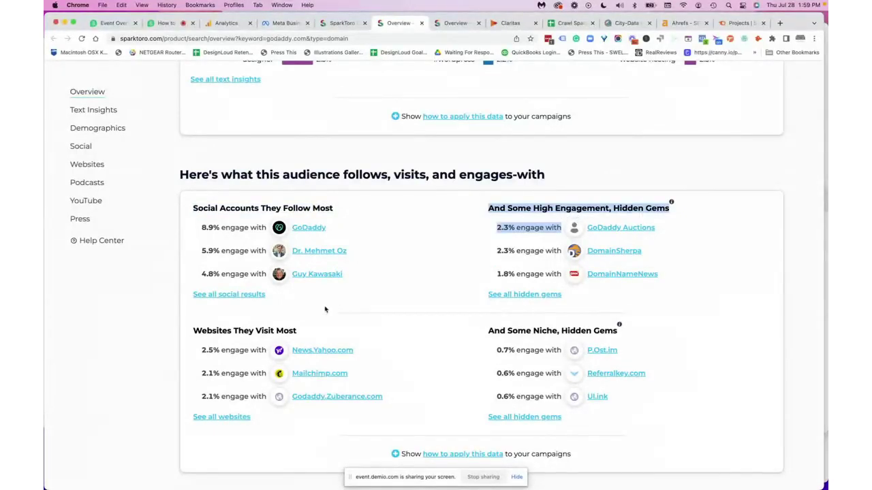
pyautogui.click(312, 326)
pyautogui.moveTo(192, 331); pyautogui.dragTo(261, 333)
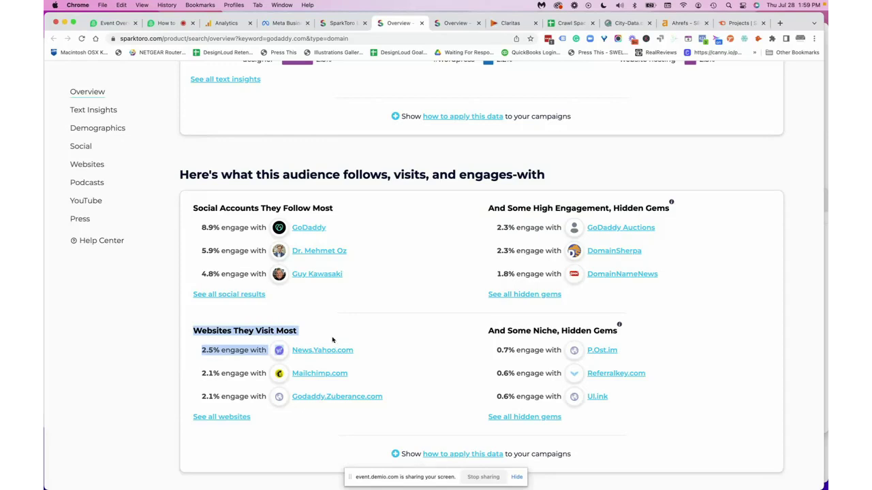
pyautogui.moveTo(488, 328); pyautogui.dragTo(631, 339)
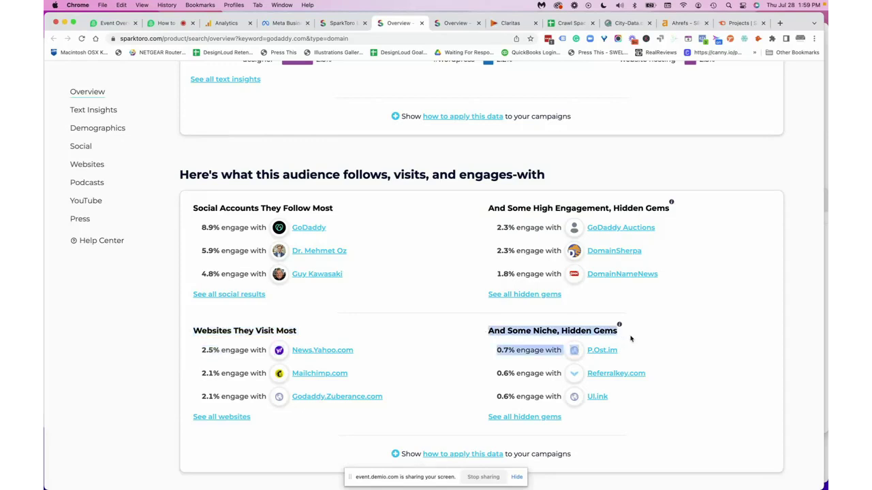
pyautogui.scroll(3, 631, 337)
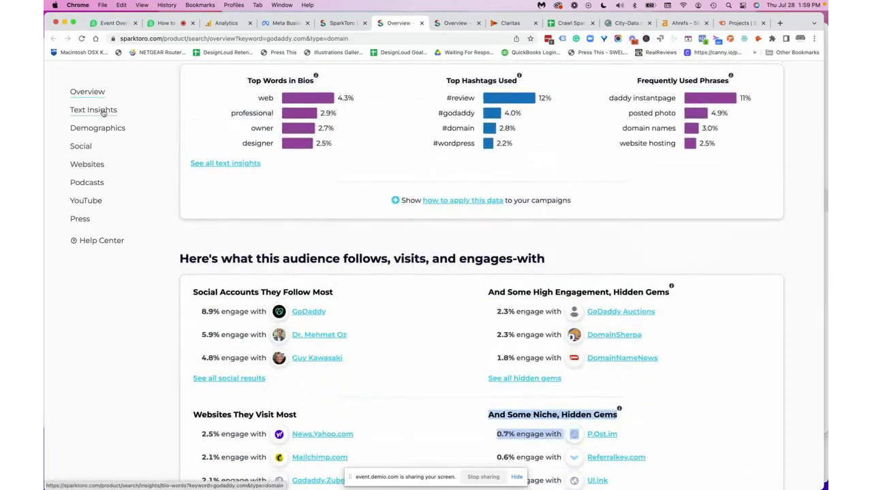
# On Text Insights, go through the godaddy.com audience's Words in Bios, Hashtags Used and Phrases Used
pyautogui.click(102, 111)
pyautogui.scroll(-1, 169, 193)
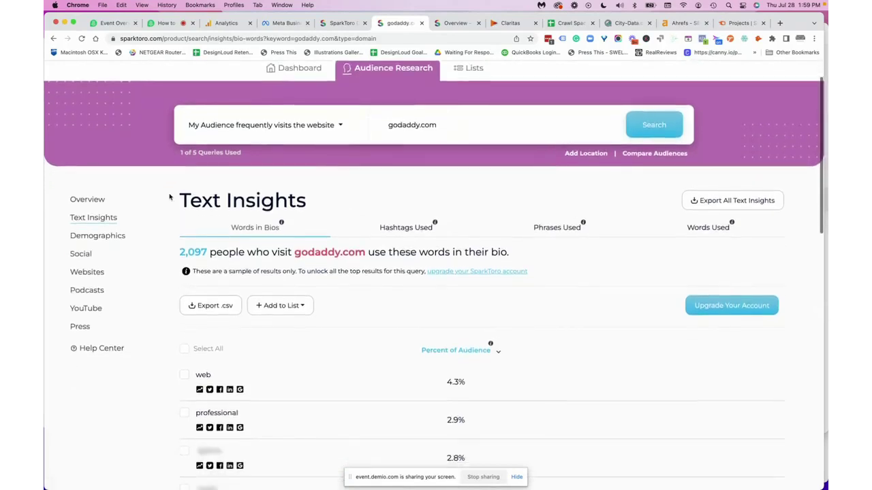
pyautogui.scroll(-5, 171, 194)
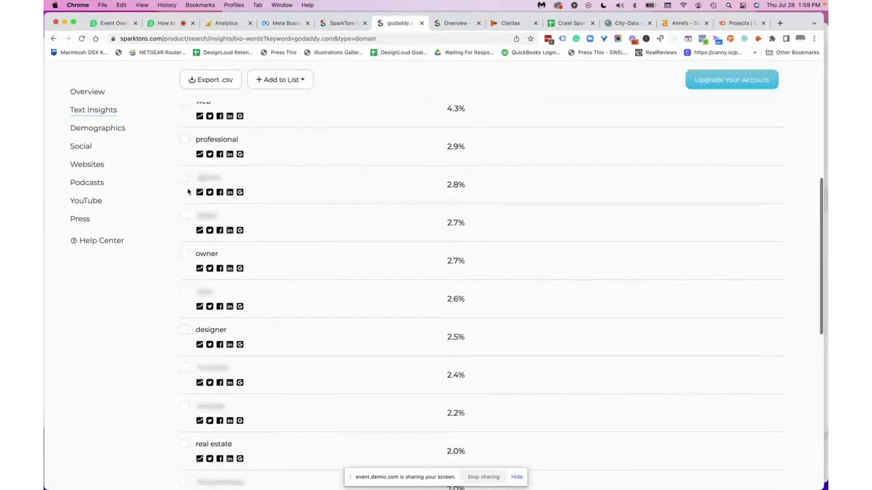
pyautogui.scroll(3, 190, 210)
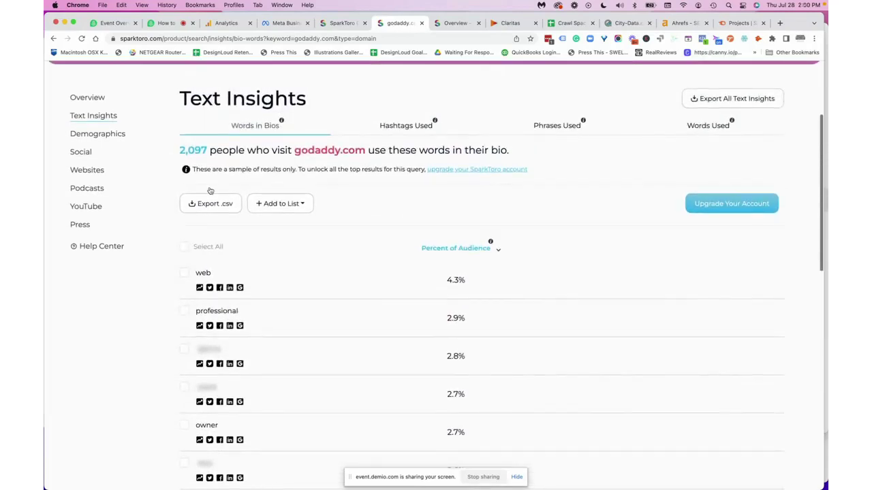
pyautogui.click(409, 124)
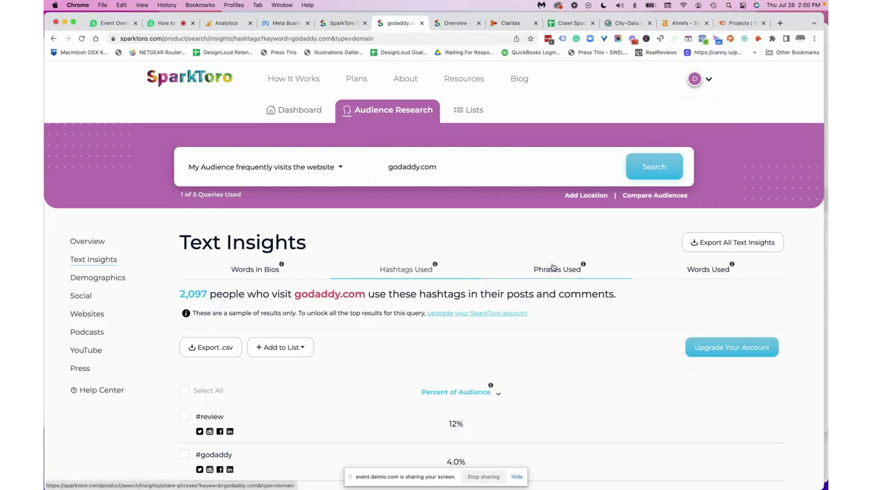
pyautogui.click(550, 268)
pyautogui.scroll(-3, 492, 294)
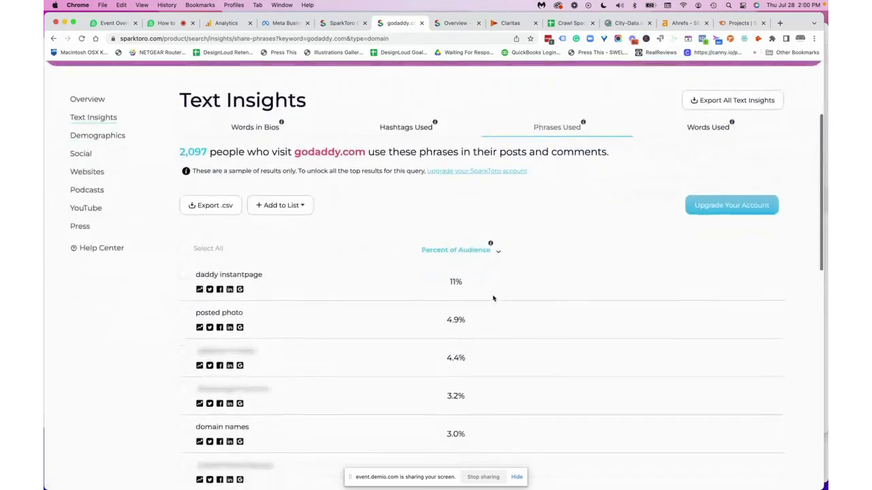
pyautogui.scroll(3, 493, 295)
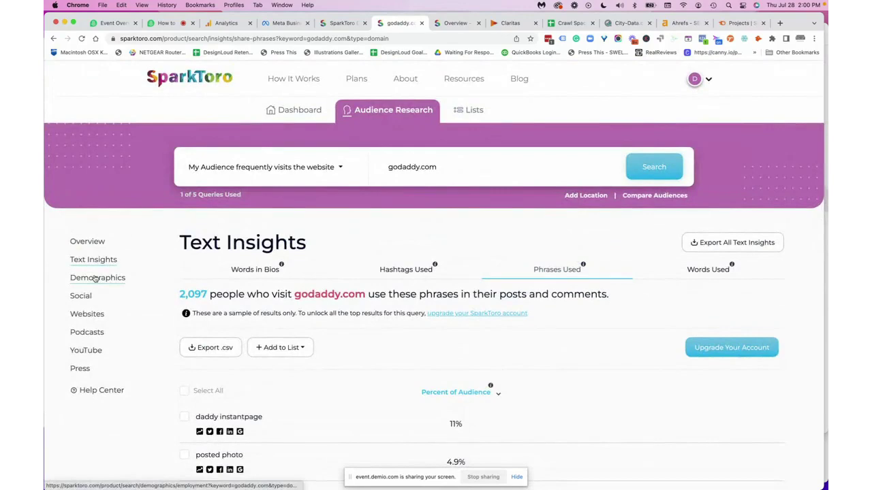
# Open the godaddy.com Demographics page and scroll through employment and Skills & Interests
pyautogui.click(96, 278)
pyautogui.scroll(-2, 170, 301)
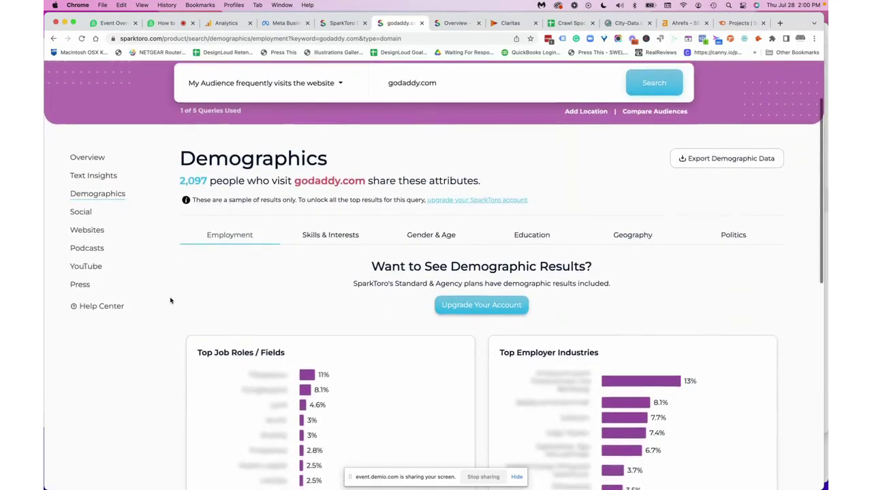
pyautogui.scroll(-5, 171, 301)
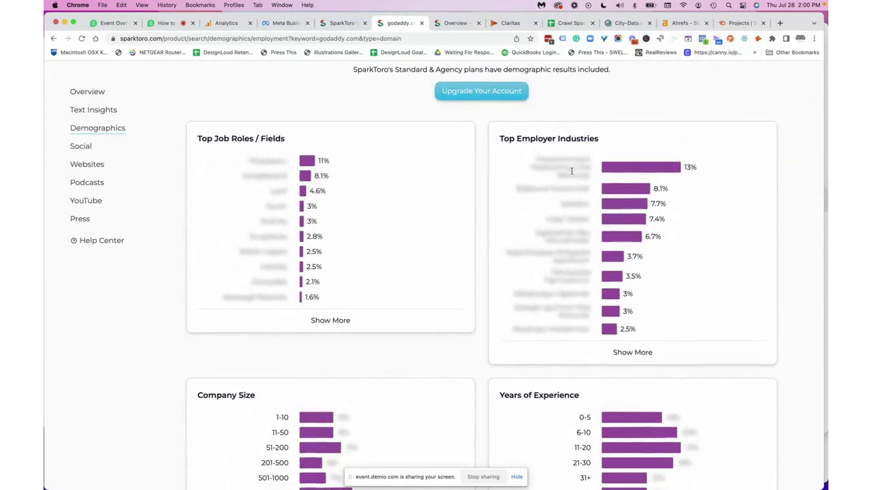
pyautogui.scroll(-2, 560, 134)
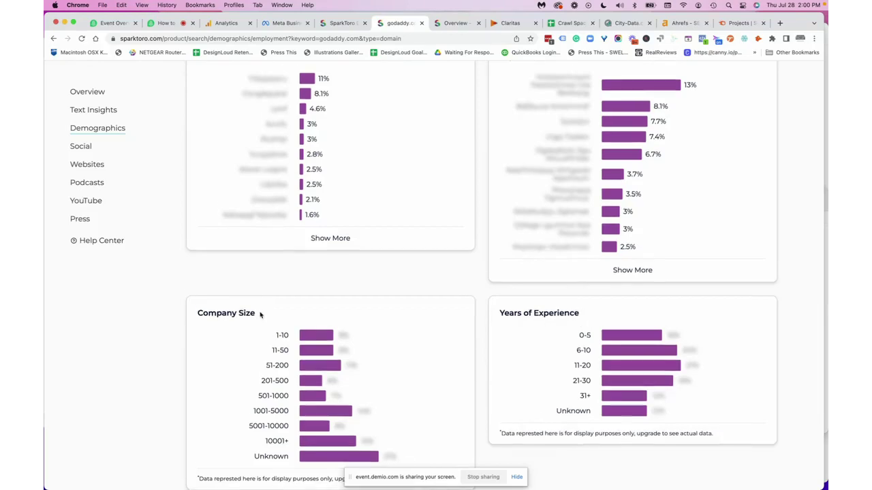
pyautogui.scroll(6, 259, 314)
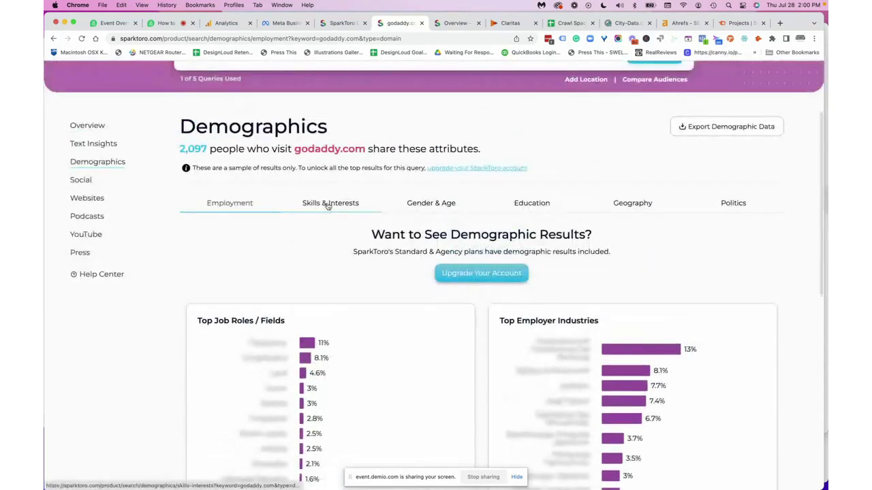
pyautogui.click(328, 203)
pyautogui.scroll(-3, 318, 273)
pyautogui.scroll(-3, 318, 272)
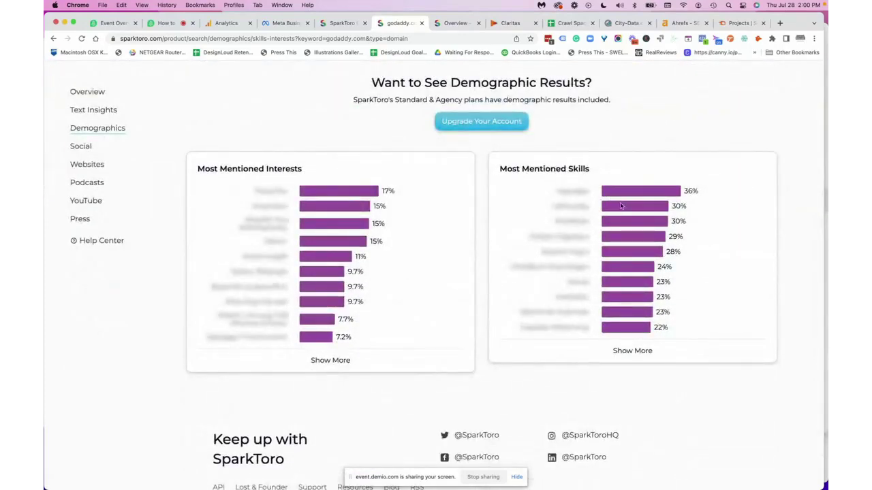
pyautogui.scroll(5, 572, 278)
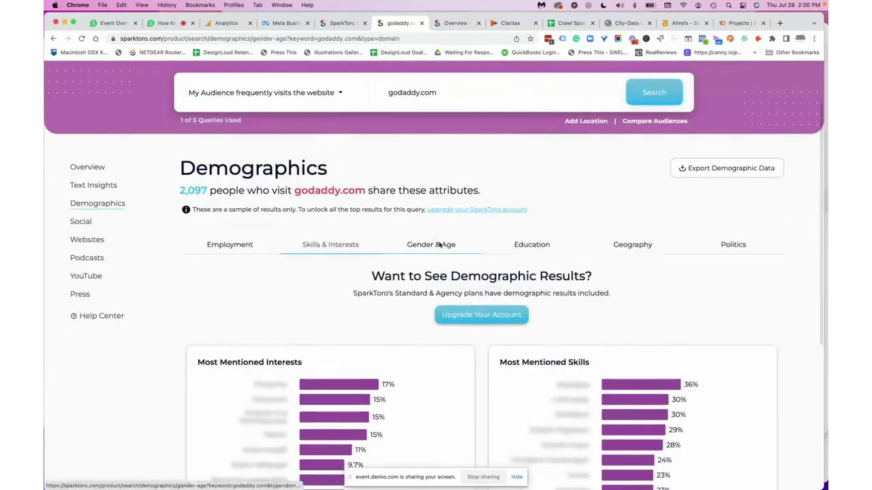
# Review the audience's Gender & Age distribution and Education breakdown
pyautogui.click(444, 245)
pyautogui.scroll(-5, 468, 281)
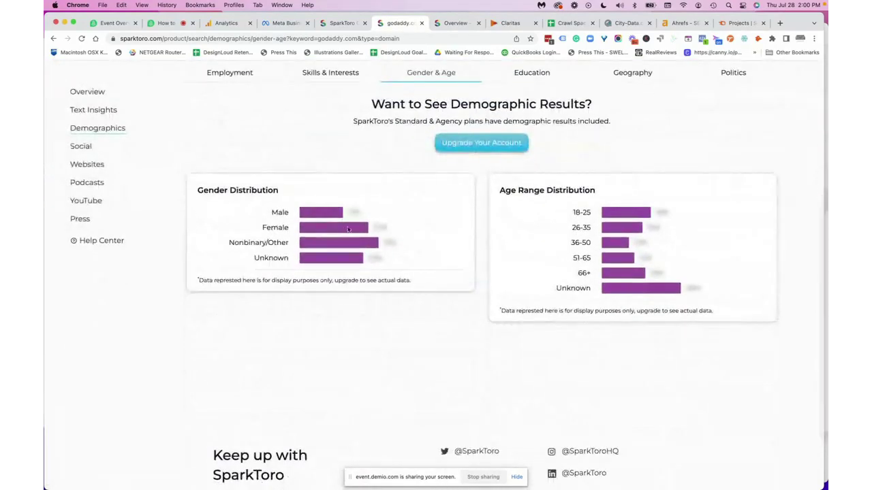
pyautogui.scroll(3, 528, 224)
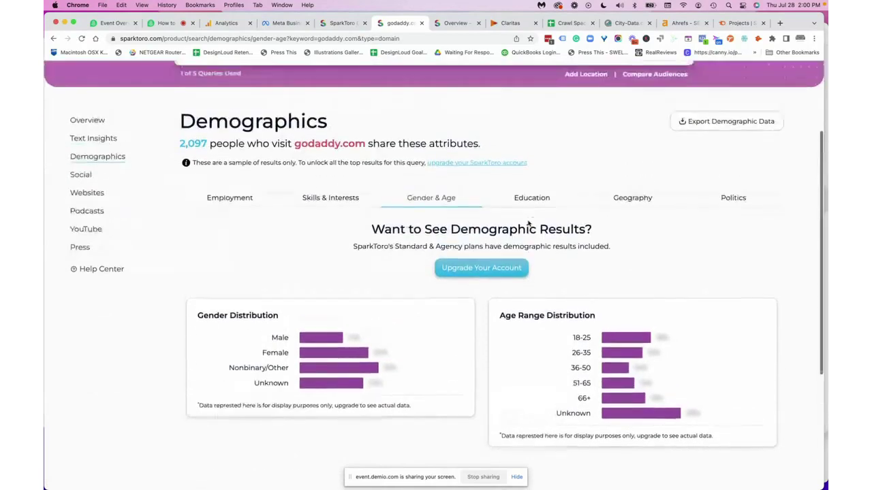
pyautogui.click(532, 200)
pyautogui.scroll(-4, 531, 248)
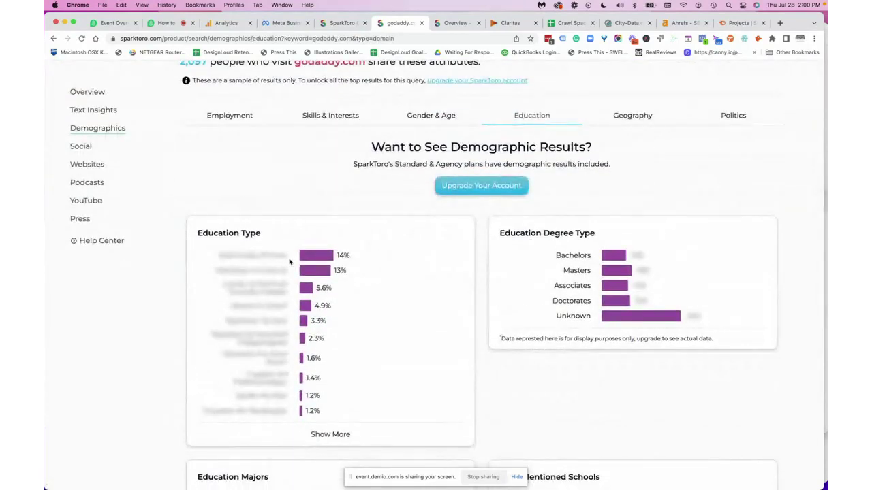
pyautogui.scroll(-4, 476, 301)
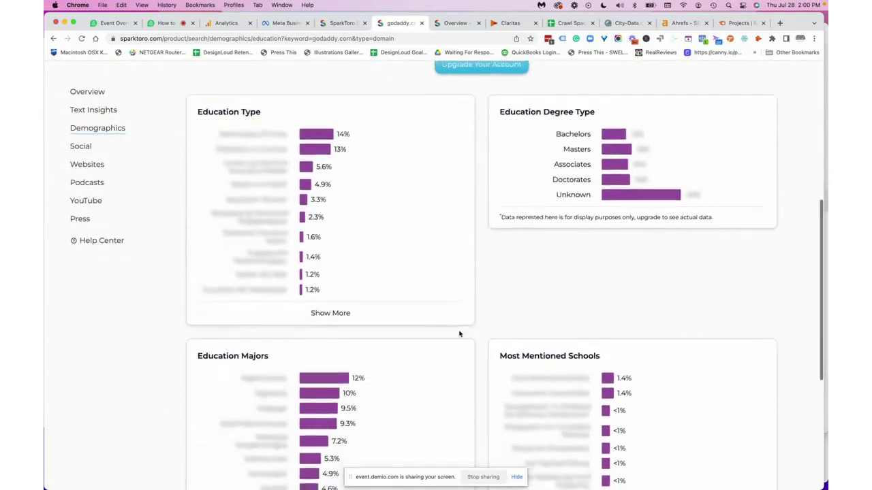
pyautogui.scroll(-2, 510, 331)
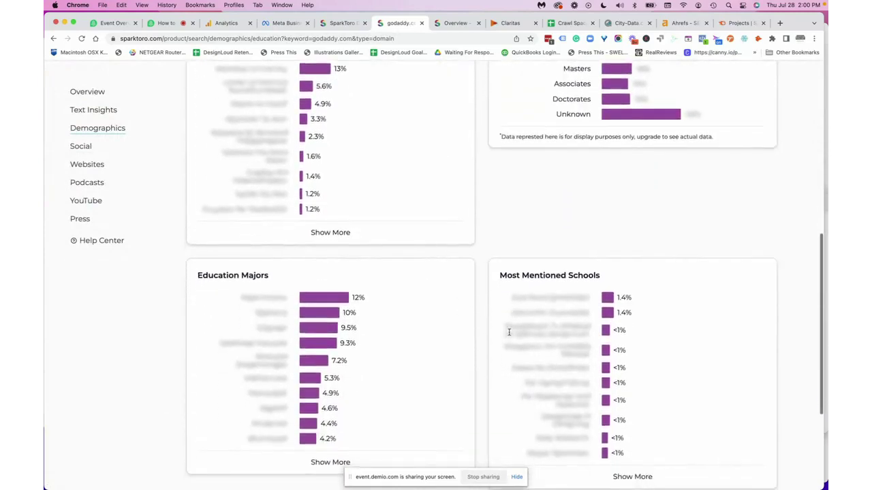
pyautogui.scroll(7, 510, 336)
pyautogui.scroll(2, 509, 335)
# Review the audience's Geography, then the Politics sharing charts
pyautogui.click(631, 318)
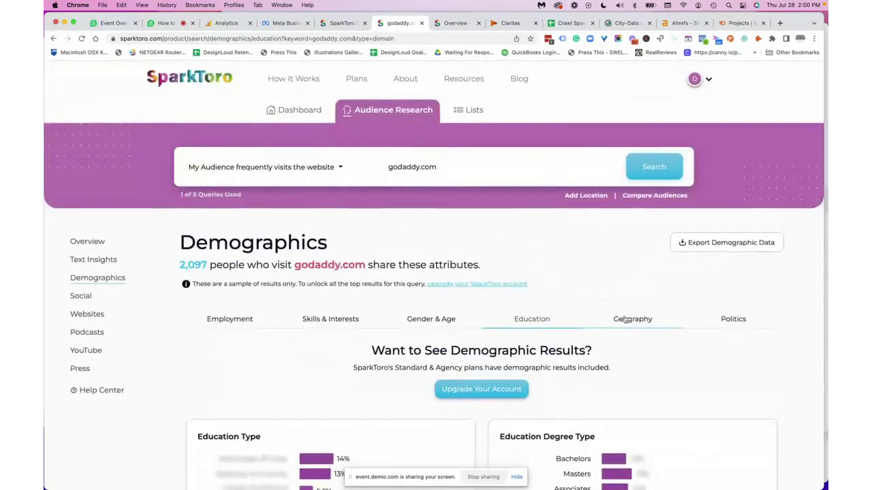
pyautogui.scroll(-2, 615, 340)
pyautogui.scroll(-3, 616, 341)
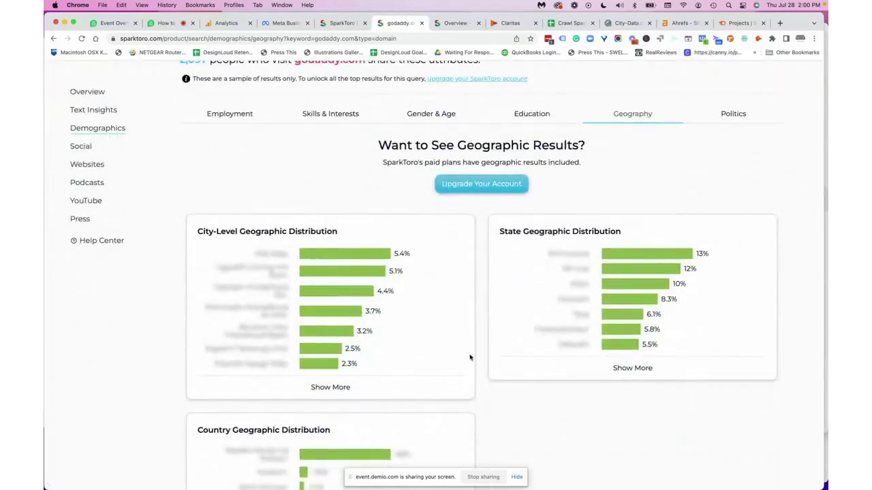
pyautogui.scroll(3, 518, 295)
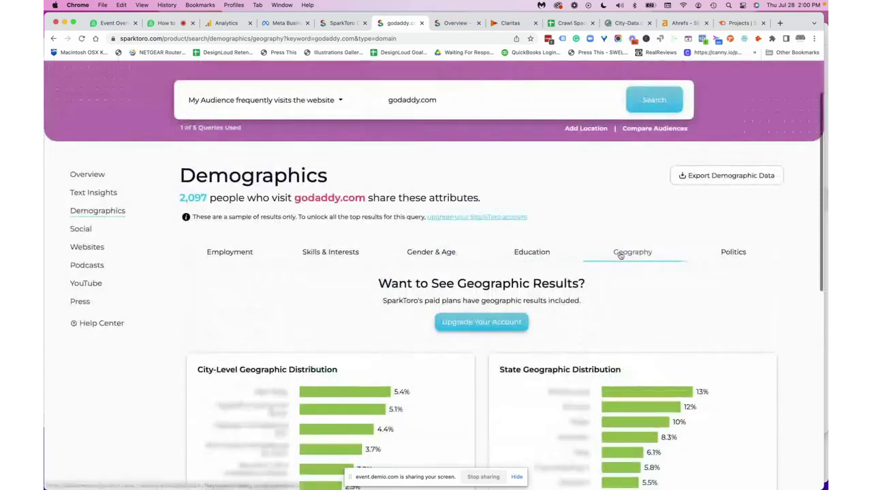
pyautogui.click(734, 257)
pyautogui.scroll(-4, 715, 297)
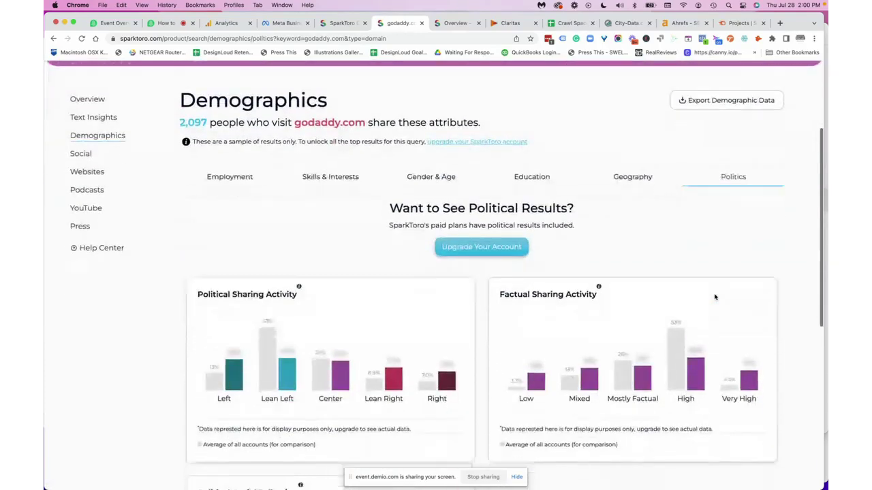
pyautogui.scroll(-3, 623, 289)
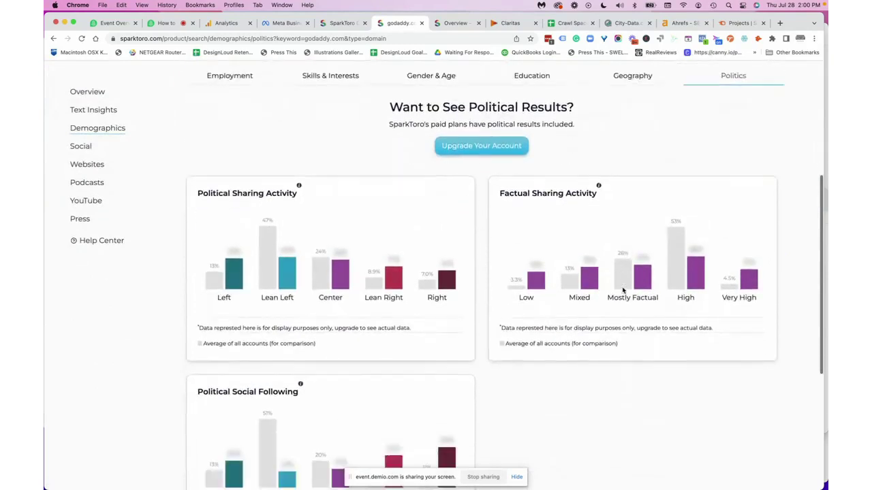
pyautogui.scroll(1, 623, 289)
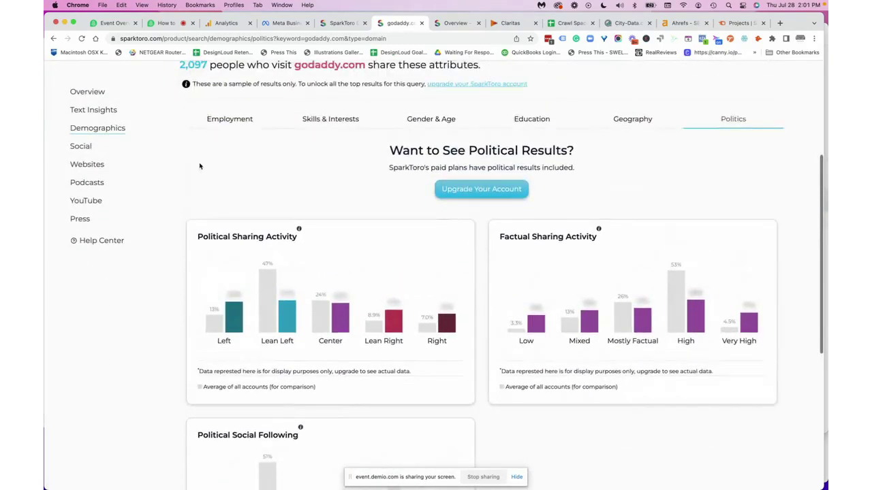
# Browse the social accounts and websites the godaddy.com audience engages with
pyautogui.click(81, 147)
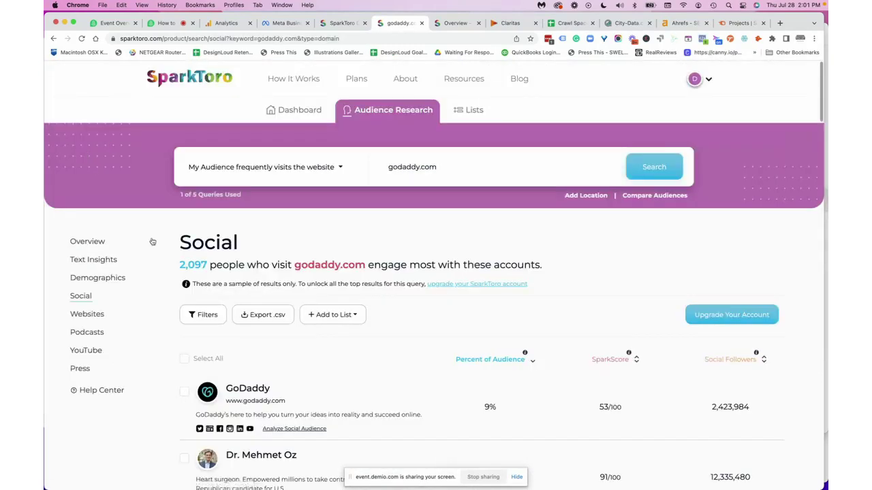
pyautogui.scroll(-3, 152, 242)
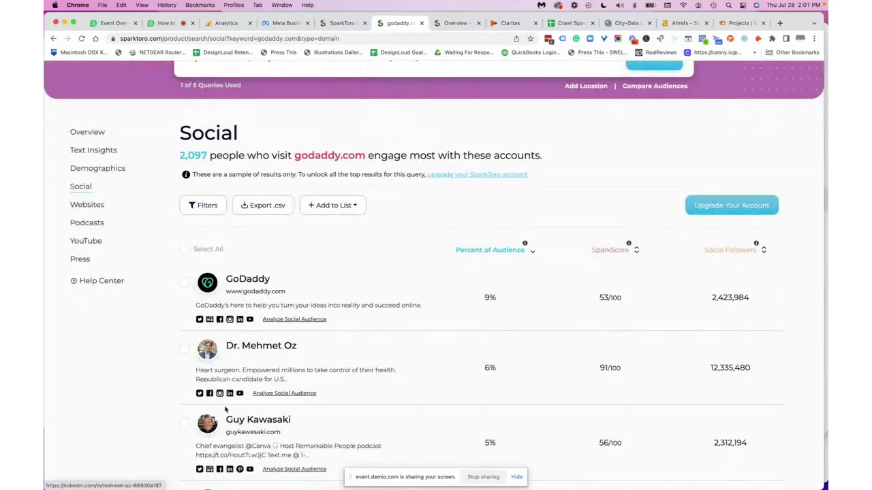
pyautogui.scroll(-4, 226, 409)
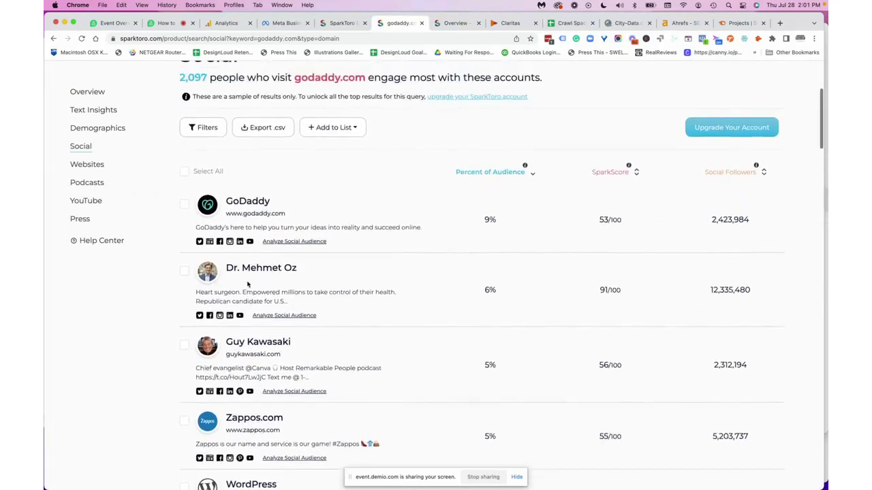
pyautogui.scroll(2, 248, 284)
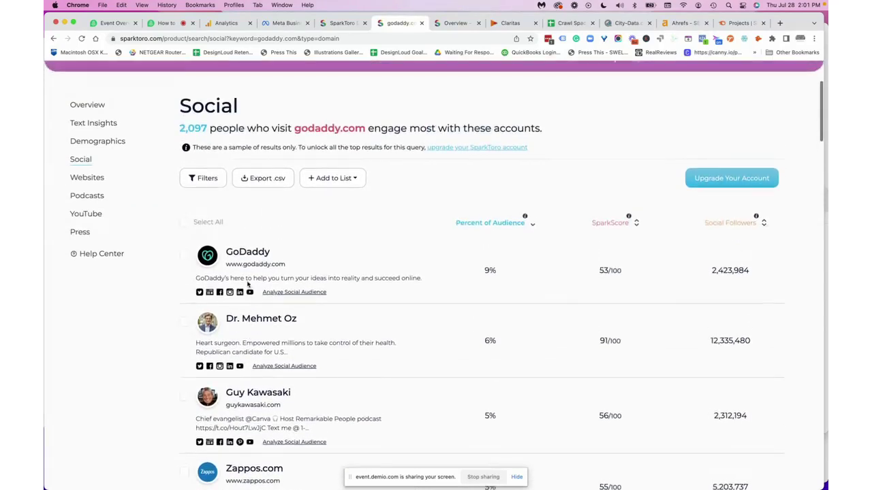
pyautogui.click(87, 178)
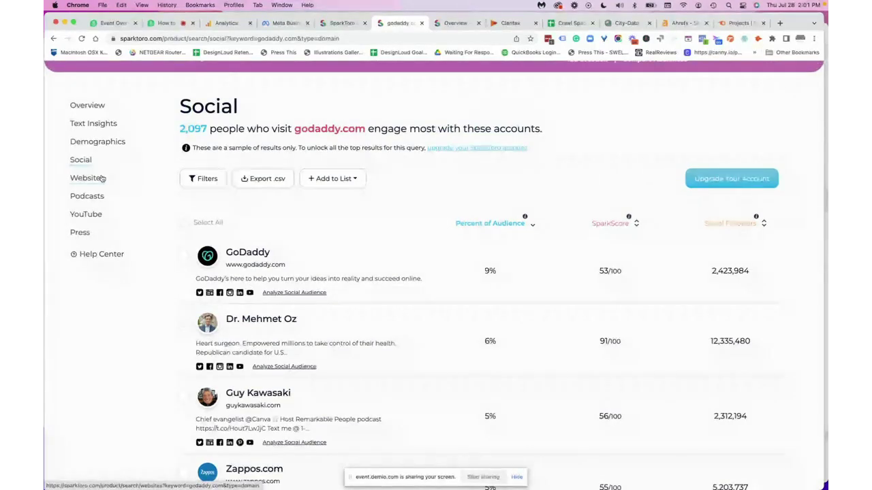
pyautogui.scroll(-2, 146, 332)
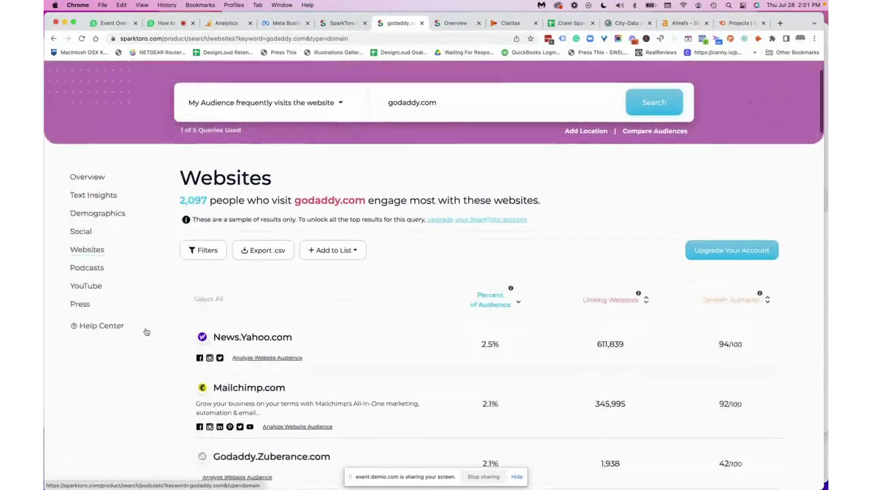
pyautogui.scroll(-1, 146, 332)
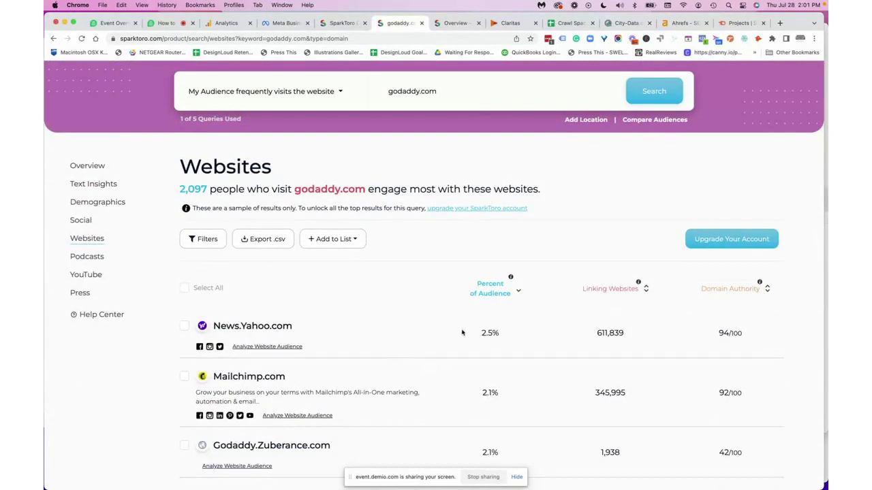
# Browse the podcasts and YouTube channels the audience engages with
pyautogui.click(86, 256)
pyautogui.scroll(-2, 105, 332)
pyautogui.scroll(-1, 106, 332)
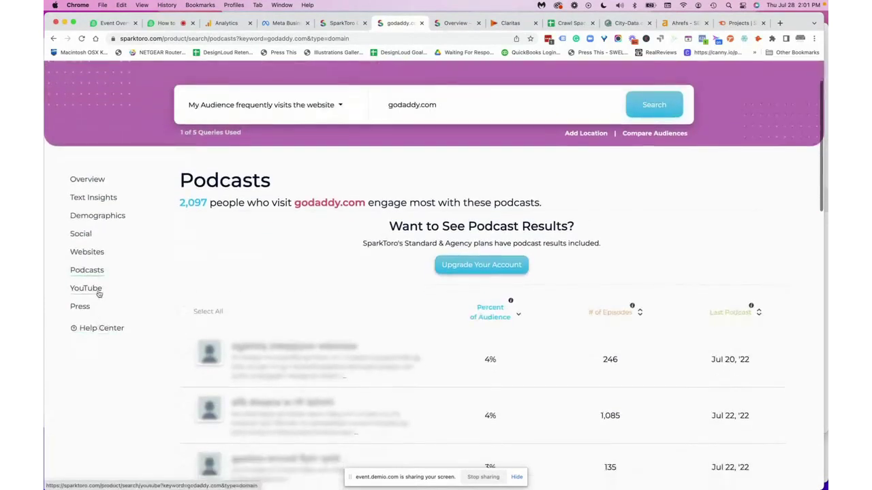
pyautogui.click(96, 291)
pyautogui.scroll(-5, 141, 325)
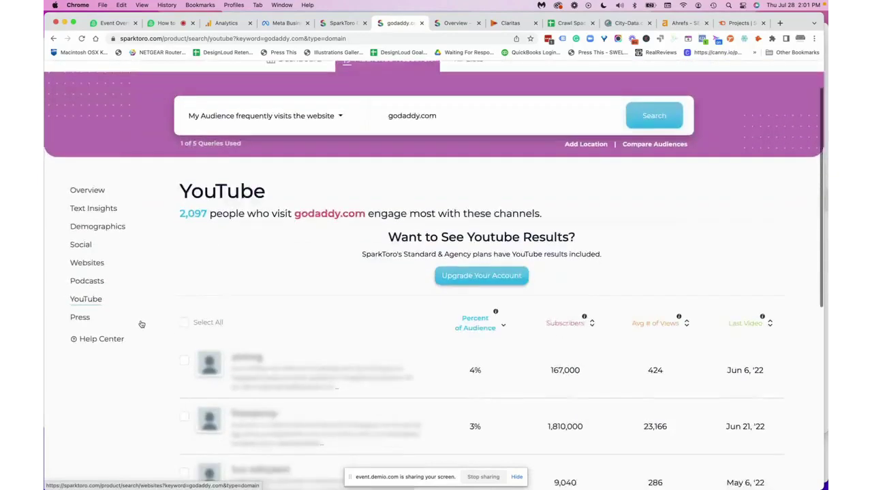
# Scroll through the Press outlets listing, then return to the Demio webinar
pyautogui.click(80, 220)
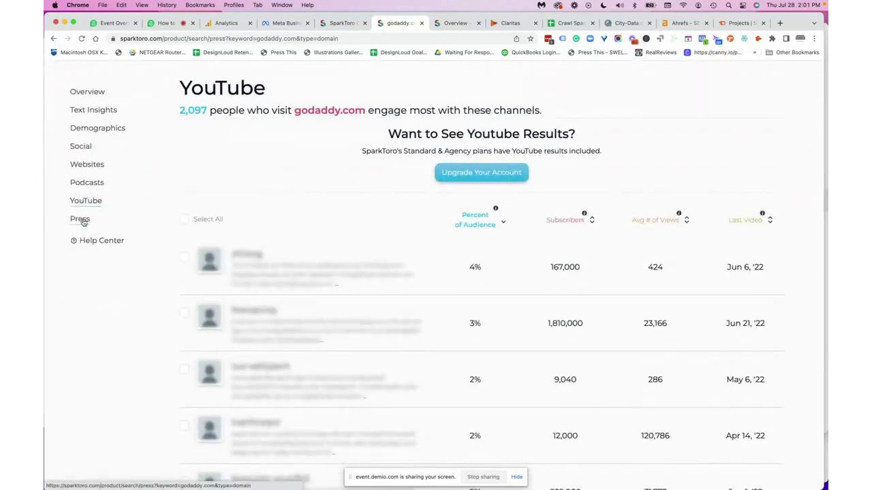
pyautogui.scroll(-3, 140, 272)
pyautogui.scroll(-10, 139, 283)
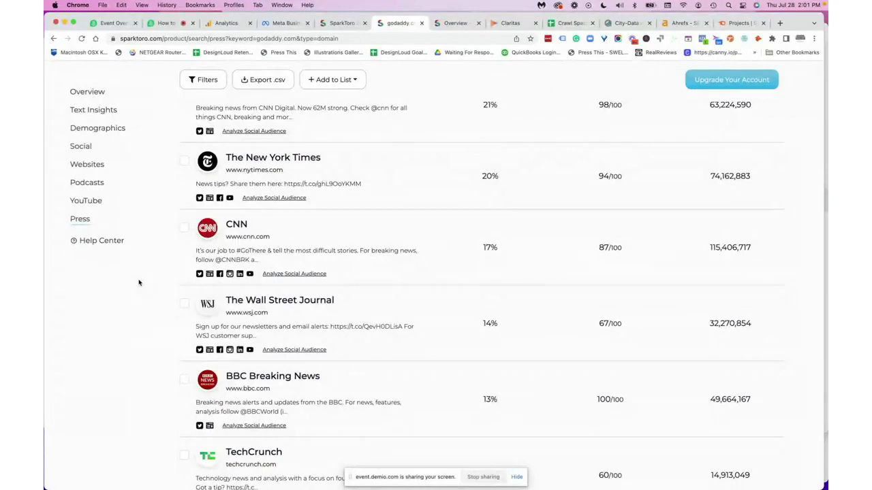
pyautogui.click(168, 27)
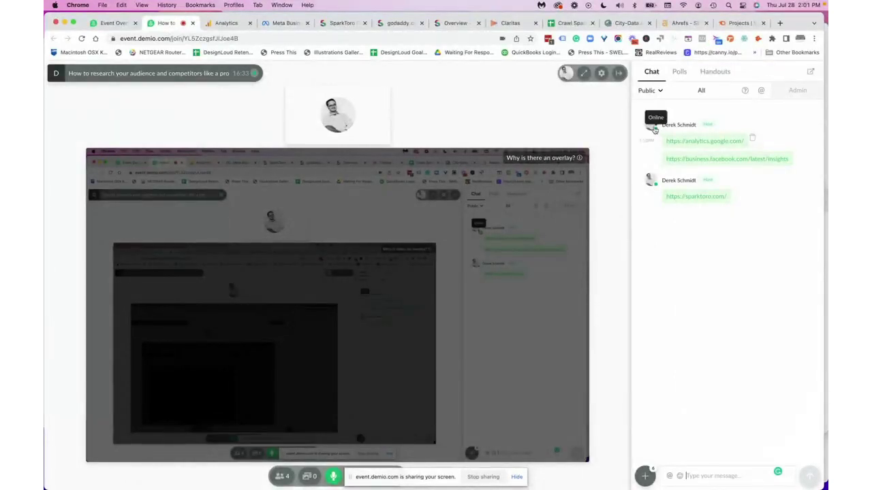
# Copy the reloaded Claritas ZIP Code Look-up URL and post it in the Demio webinar chat
pyautogui.click(505, 24)
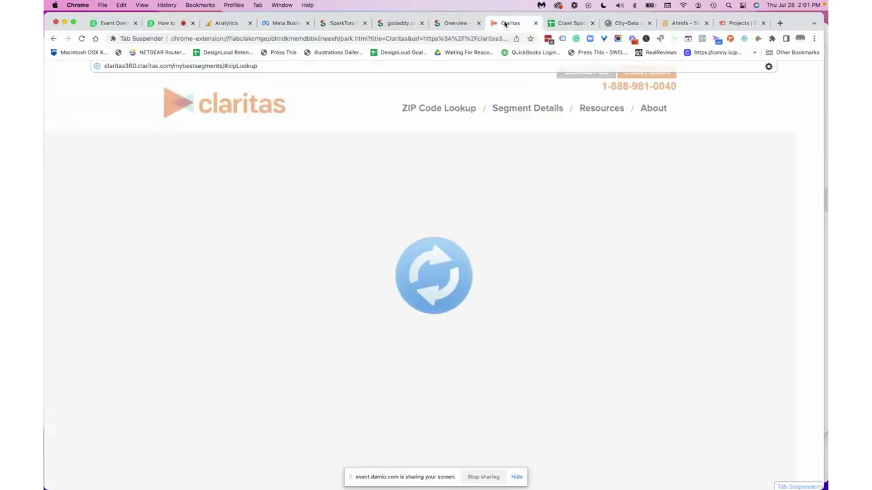
pyautogui.click(475, 364)
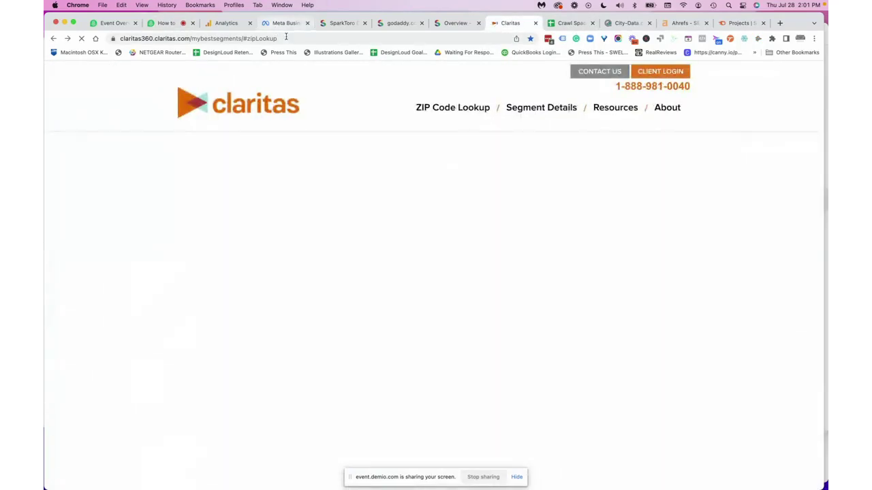
pyautogui.click(286, 38)
pyautogui.press('super+c')
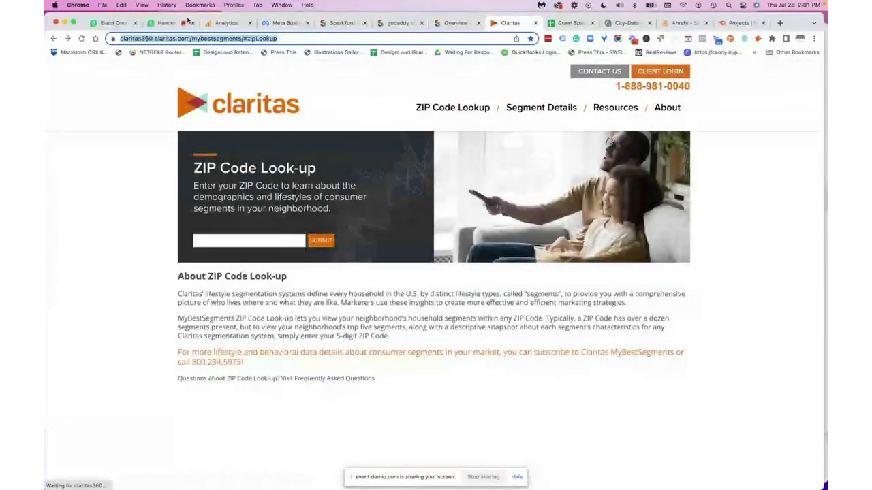
pyautogui.click(166, 23)
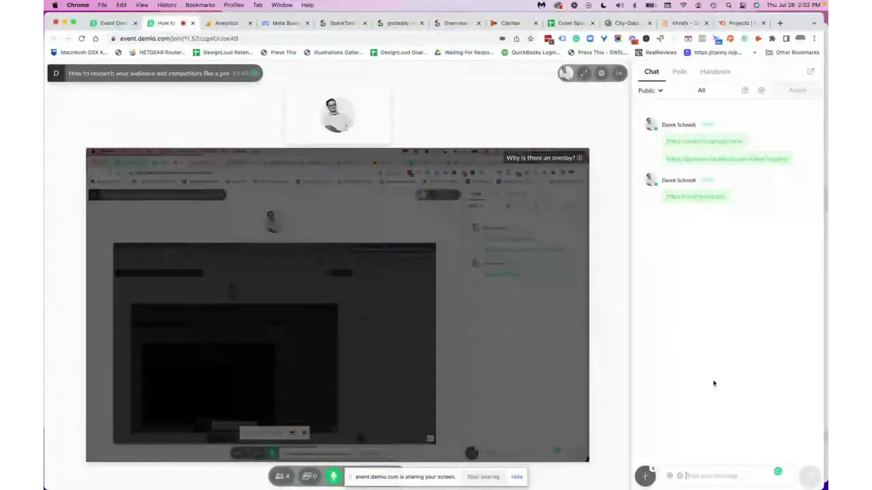
pyautogui.click(715, 476)
pyautogui.press('super+v')
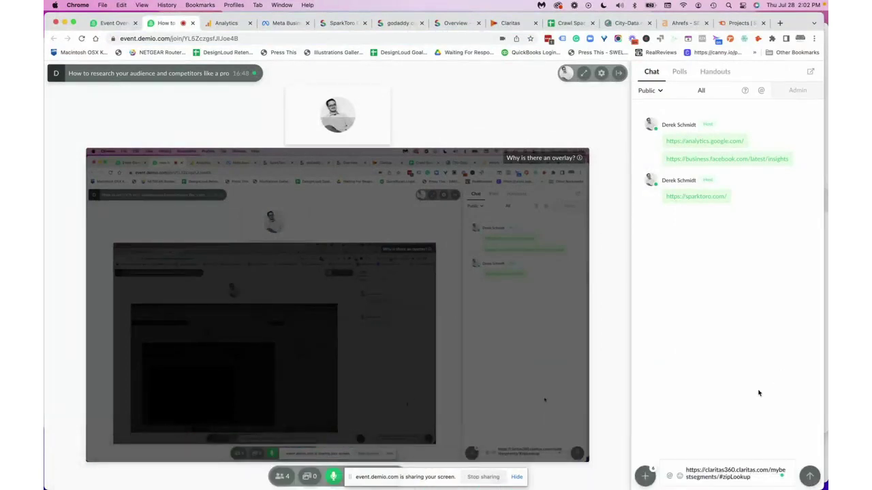
pyautogui.press('Return')
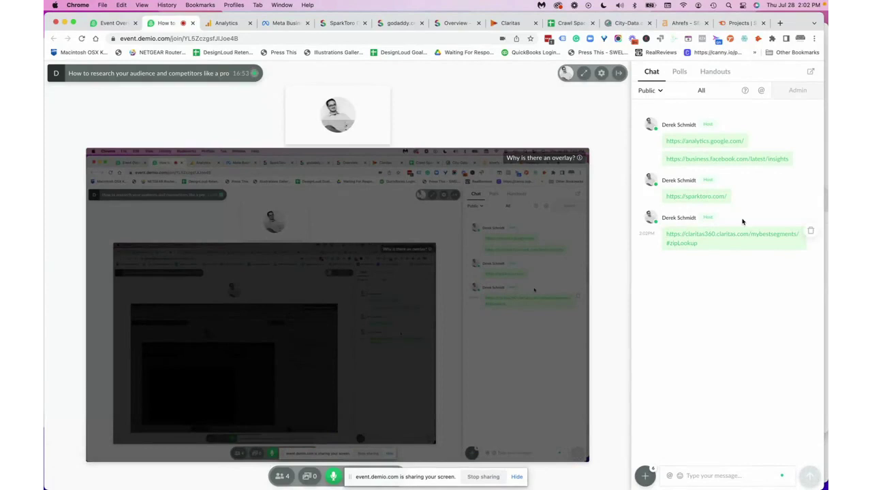
pyautogui.click(513, 23)
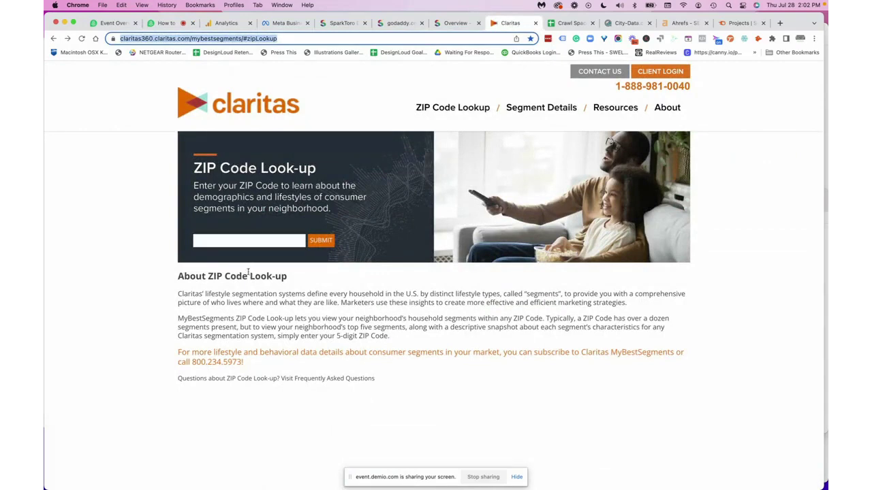
# Enter ZIP code 28401 in the Claritas lookup and submit it
pyautogui.click(196, 173)
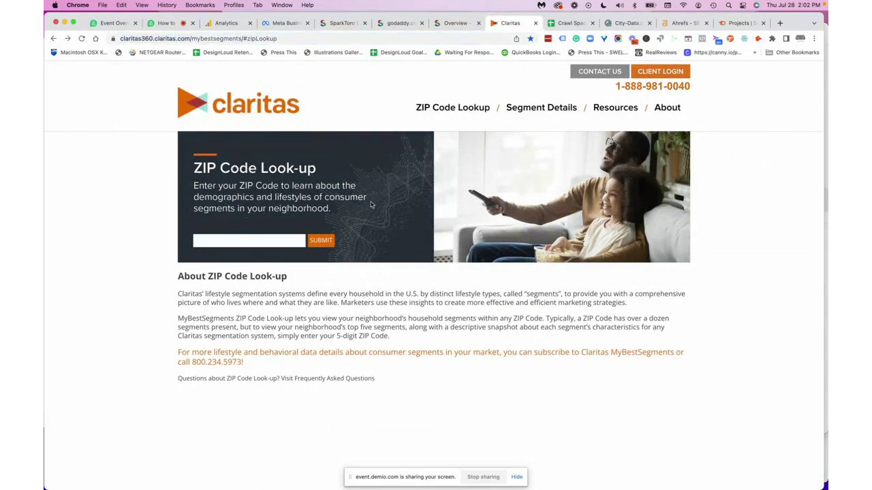
pyautogui.click(222, 235)
pyautogui.write('28')
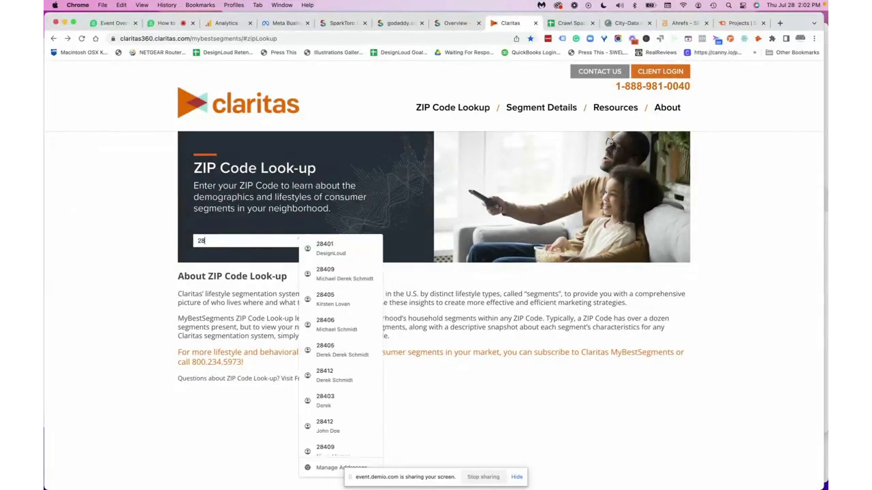
pyautogui.write('01')
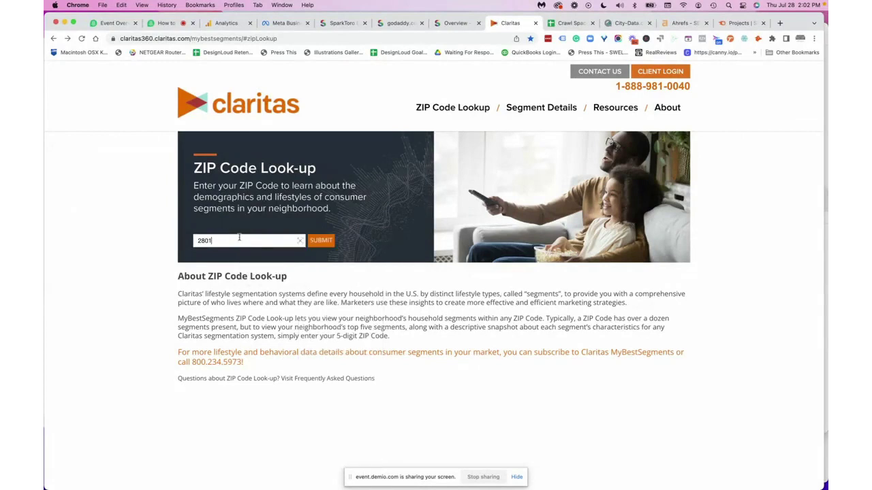
pyautogui.press('BackSpace')
pyautogui.press('BackSpace')
pyautogui.write('401')
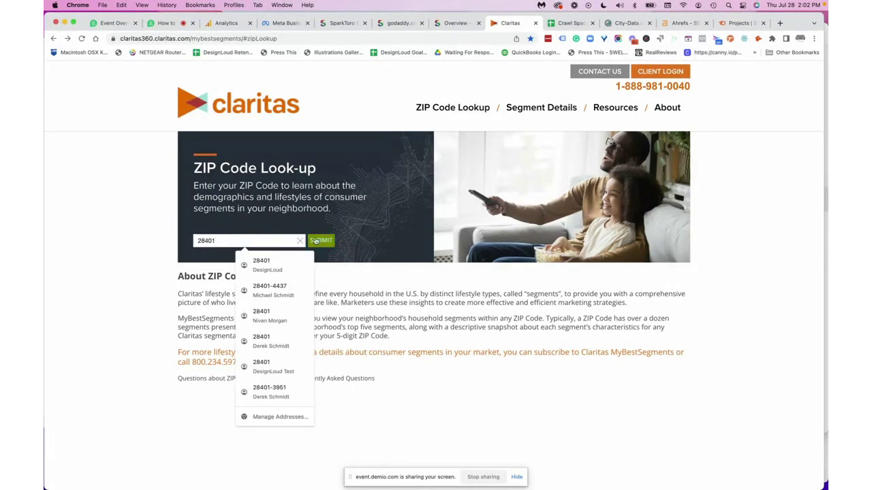
pyautogui.click(316, 241)
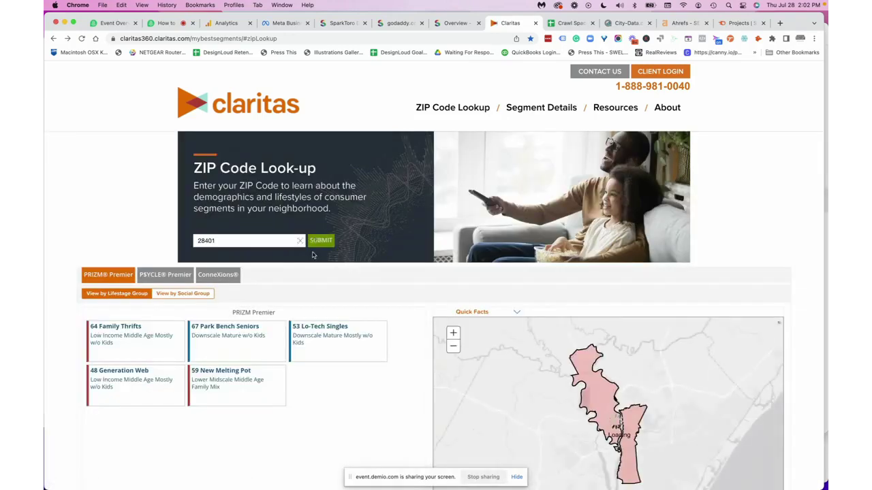
# Scroll through the 28401 income chart, then view household composition, age, and race & ethnicity charts
pyautogui.scroll(-2, 313, 256)
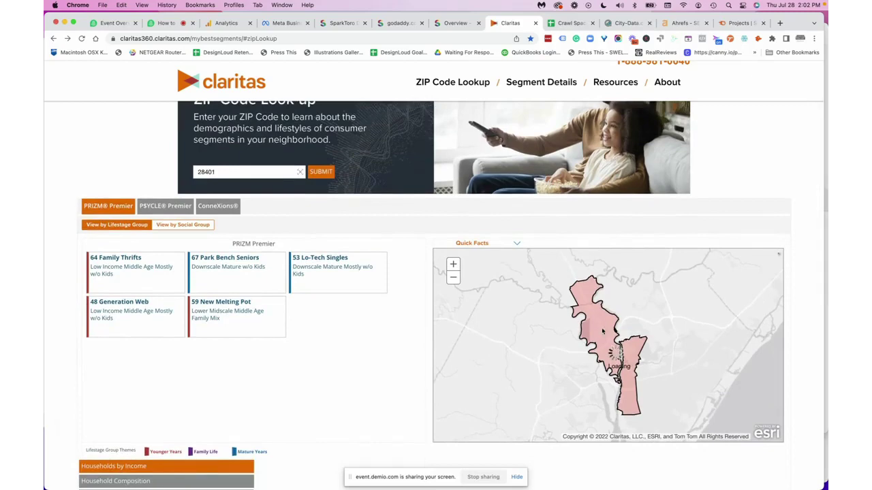
pyautogui.scroll(-2, 297, 348)
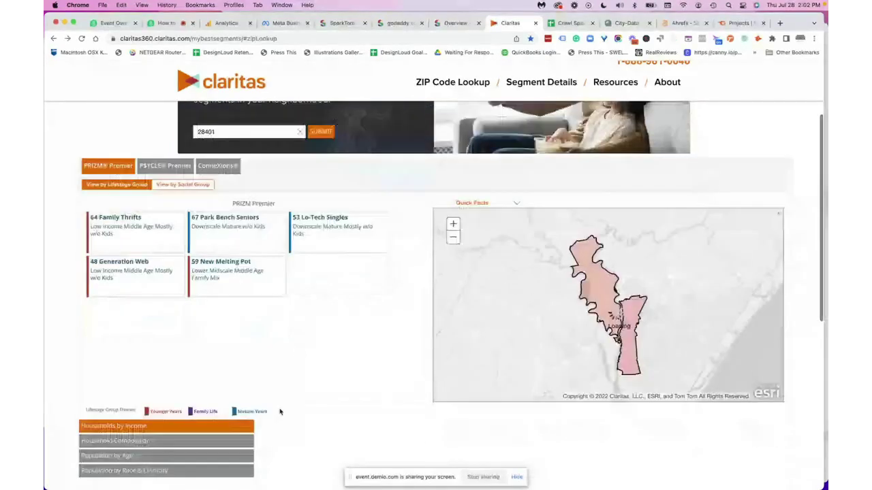
pyautogui.scroll(1, 241, 344)
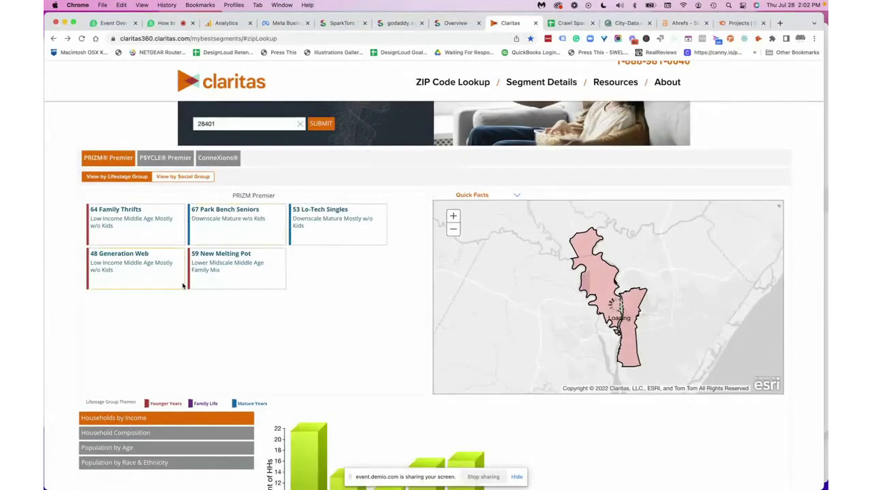
pyautogui.scroll(-6, 195, 246)
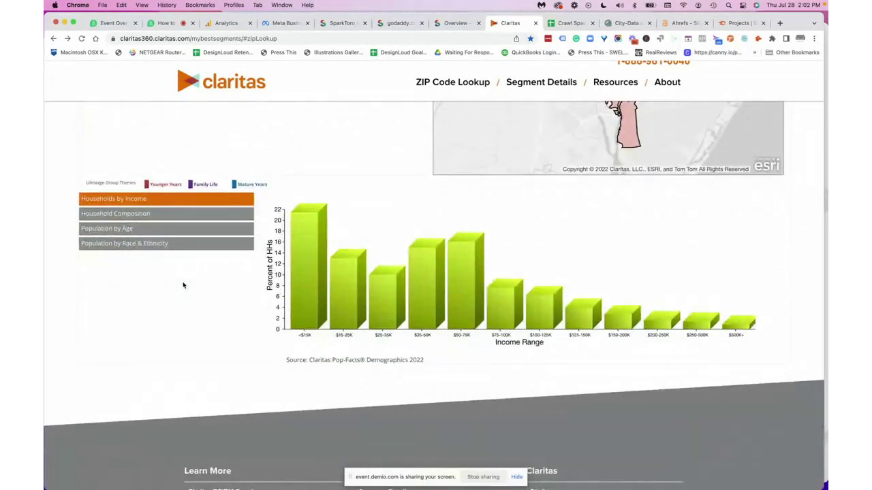
pyautogui.scroll(-1, 183, 286)
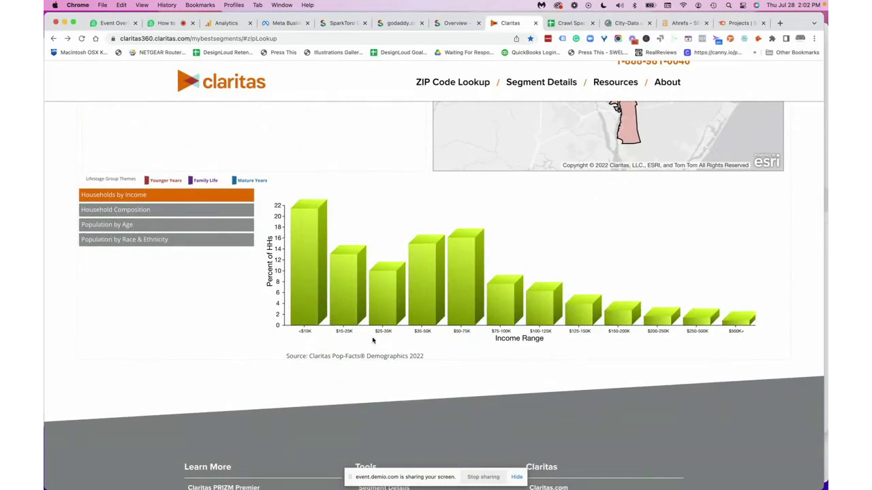
pyautogui.click(195, 208)
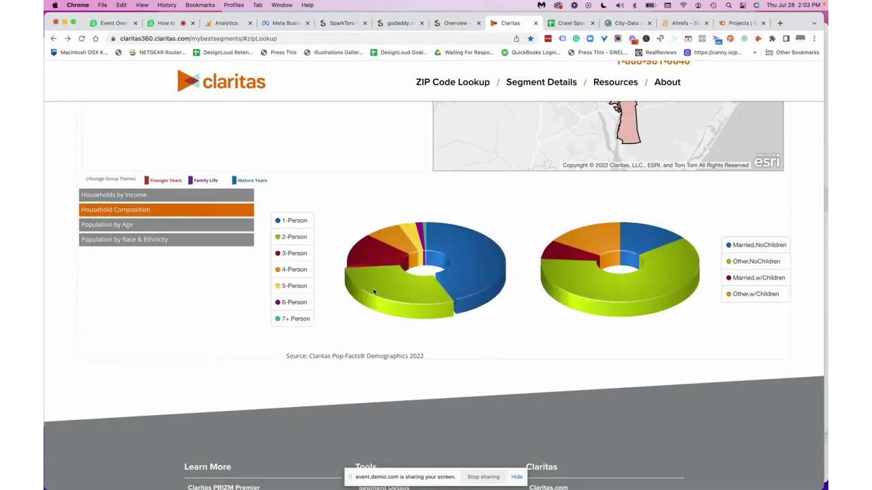
pyautogui.click(164, 224)
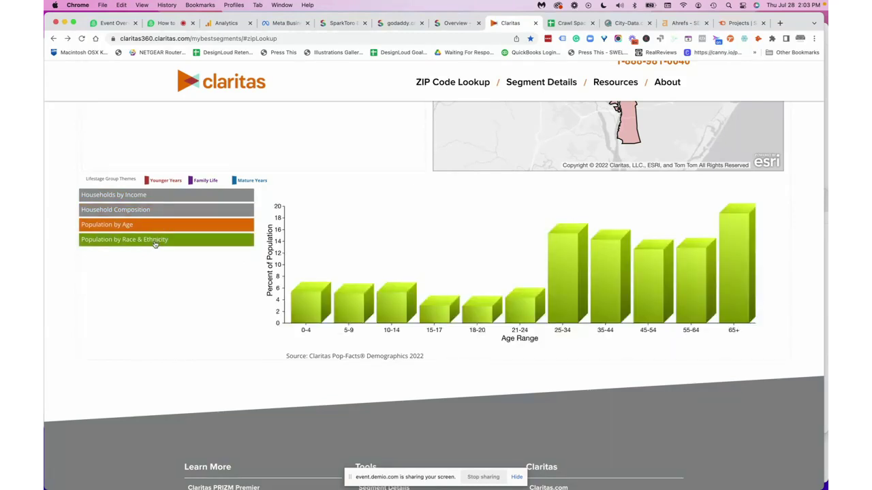
pyautogui.click(156, 239)
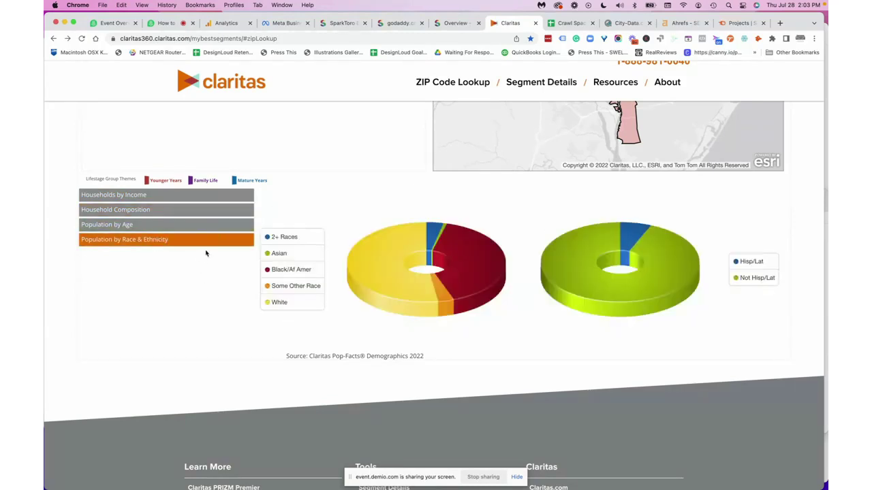
pyautogui.scroll(5, 214, 282)
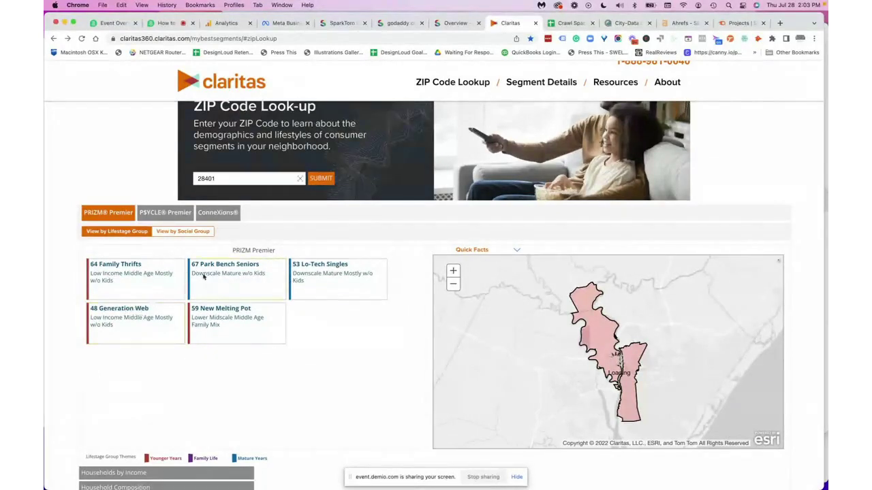
# Open the 67 Park Bench Seniors profile in a new tab and highlight its description
pyautogui.click(235, 276)
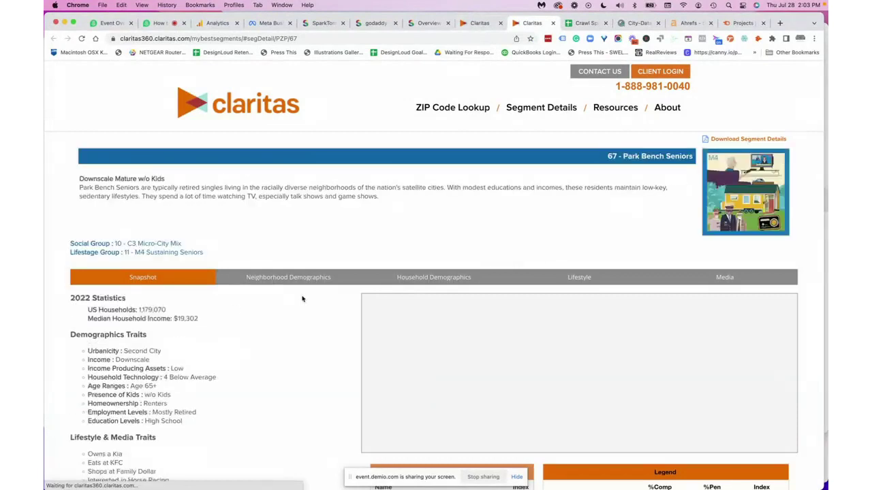
pyautogui.scroll(-1, 230, 273)
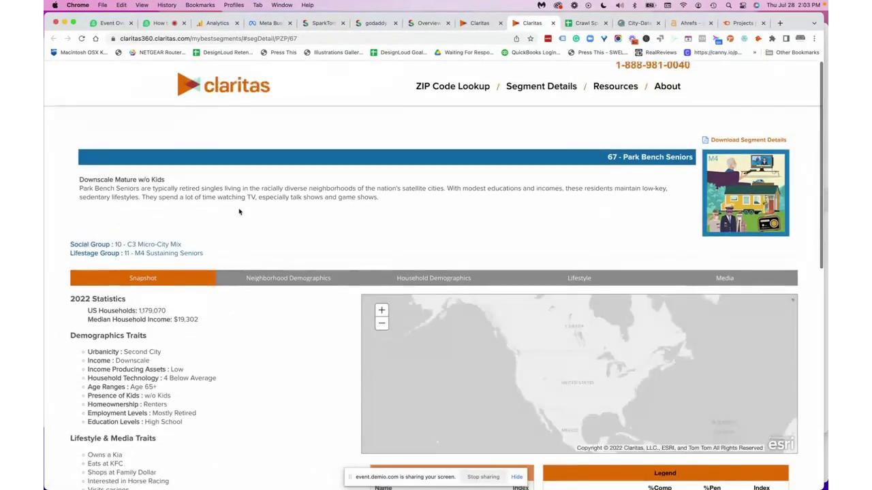
pyautogui.hotkey('ctrl', 'shift', 'Tab')
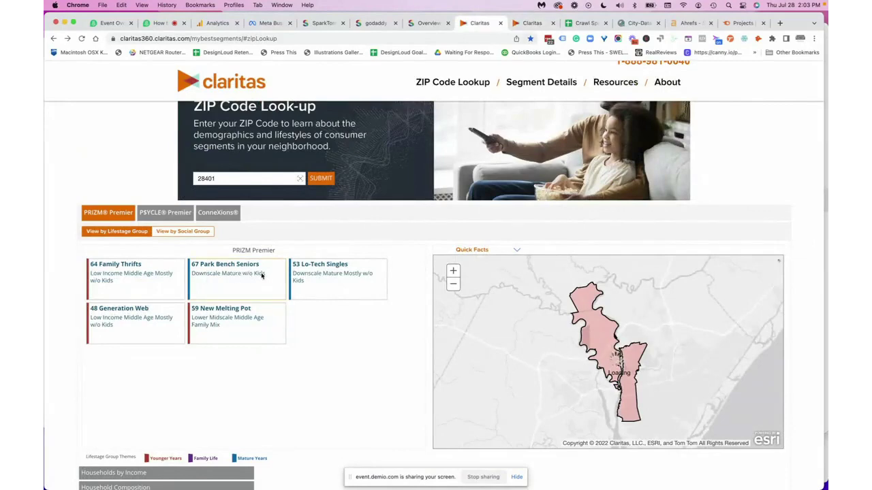
pyautogui.click(520, 24)
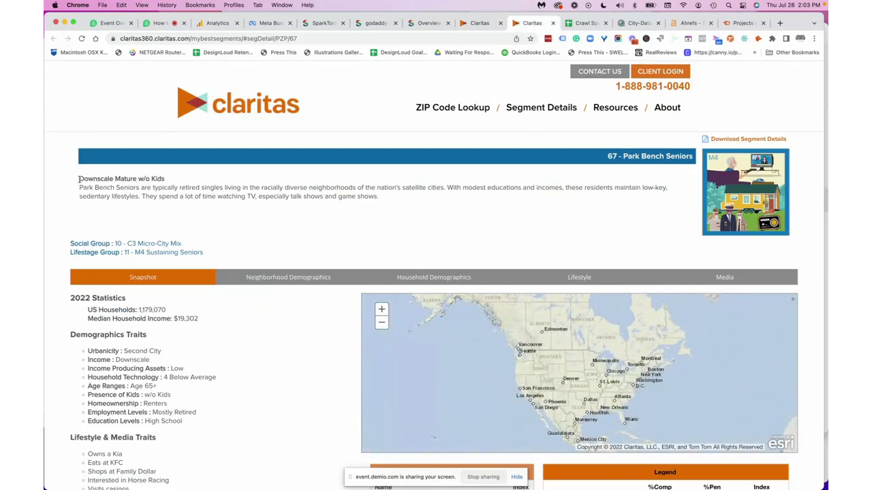
pyautogui.moveTo(79, 179); pyautogui.dragTo(212, 216)
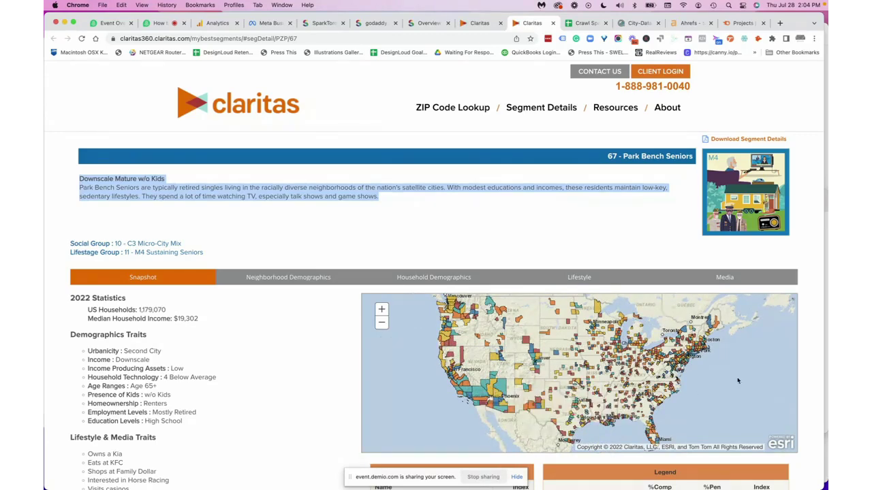
# Highlight the 1,179,070 US households and $19,302 median household income figures
pyautogui.scroll(-2, 802, 380)
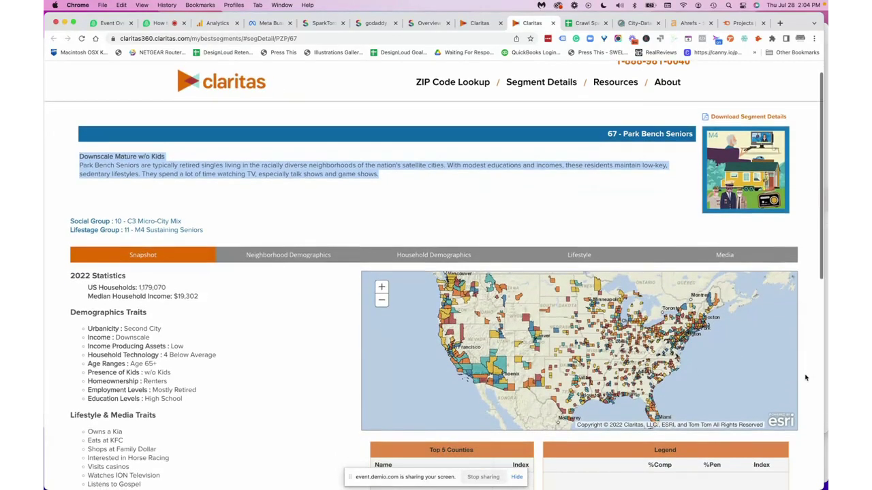
pyautogui.scroll(-3, 805, 377)
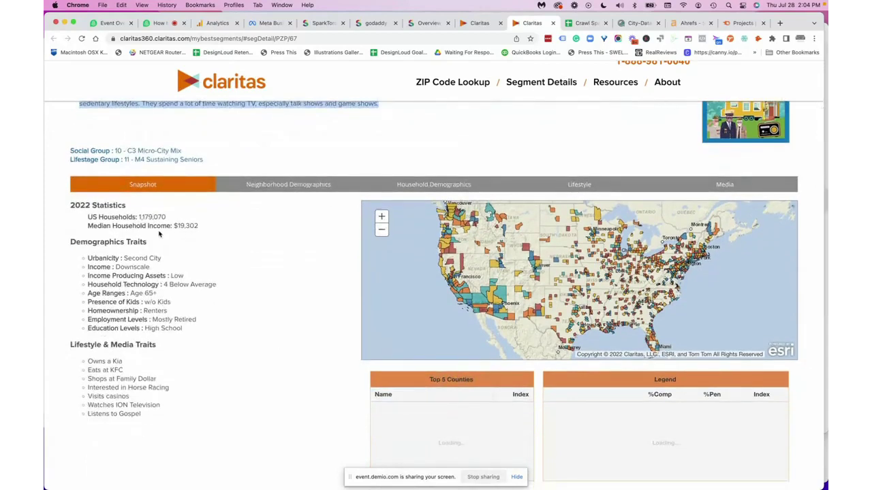
pyautogui.click(72, 207)
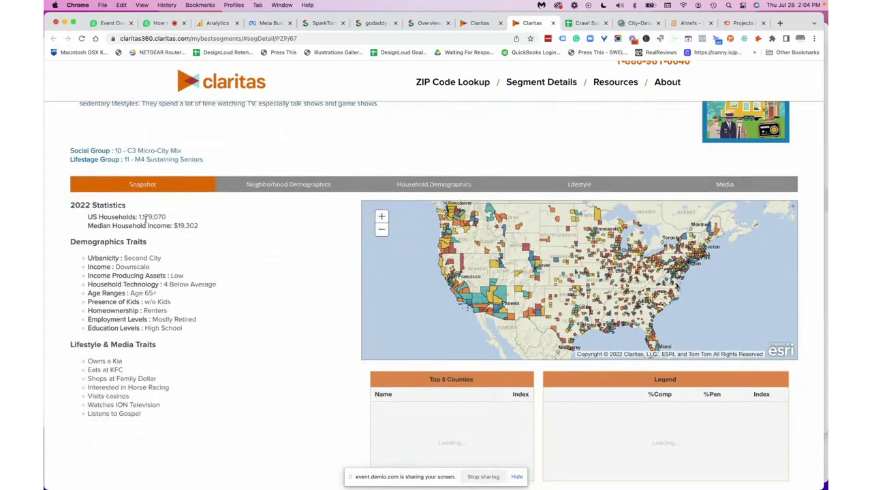
pyautogui.moveTo(170, 216); pyautogui.dragTo(138, 217)
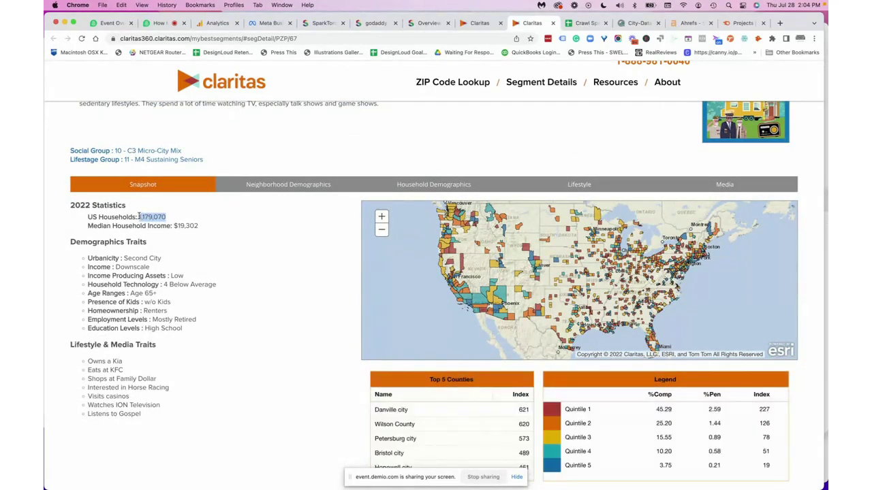
pyautogui.moveTo(175, 226); pyautogui.dragTo(206, 230)
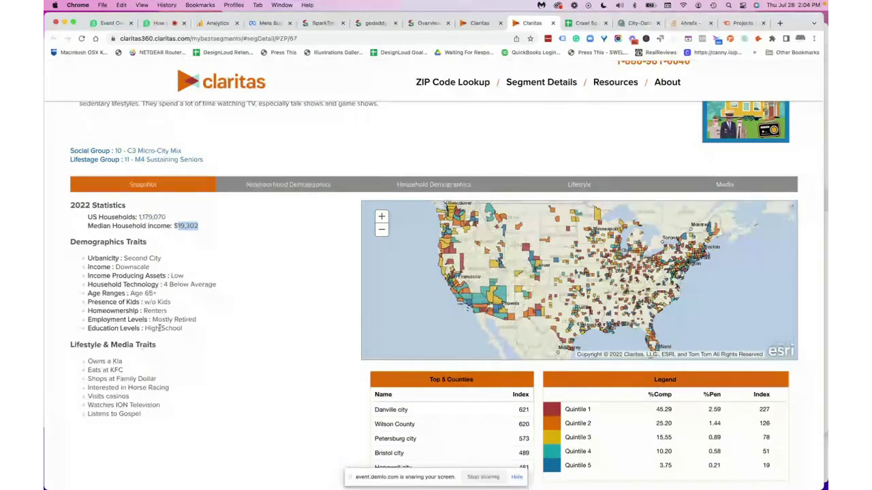
# Highlight Below Average technology, Mostly Retired and Owns a Kia traits, then return to the 28401 results
pyautogui.moveTo(218, 286); pyautogui.dragTo(146, 311)
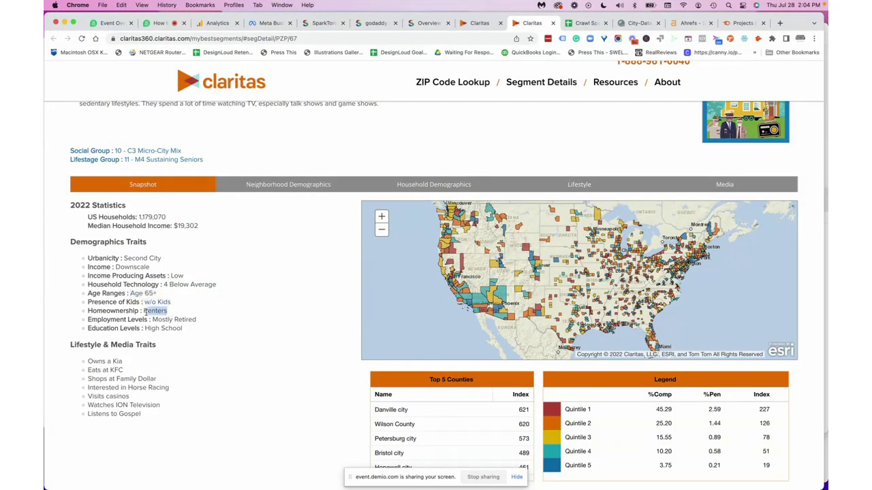
pyautogui.moveTo(199, 321); pyautogui.dragTo(142, 328)
pyautogui.click(183, 329)
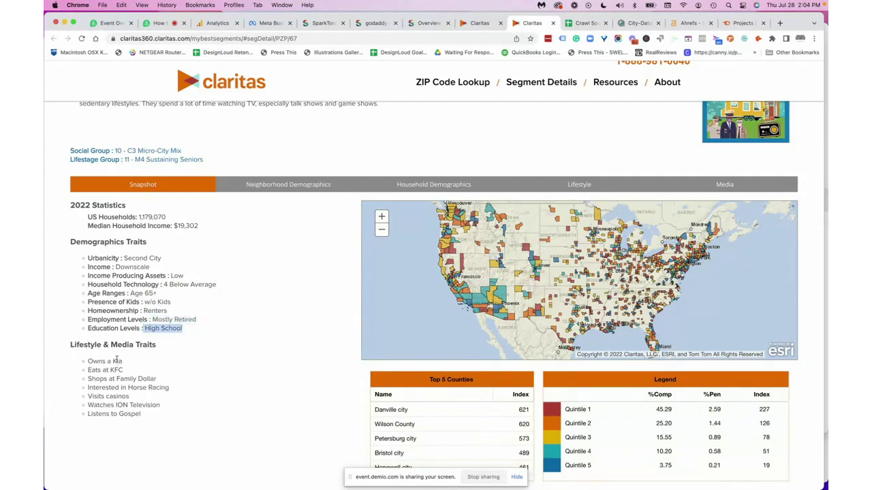
pyautogui.moveTo(123, 362); pyautogui.dragTo(77, 401)
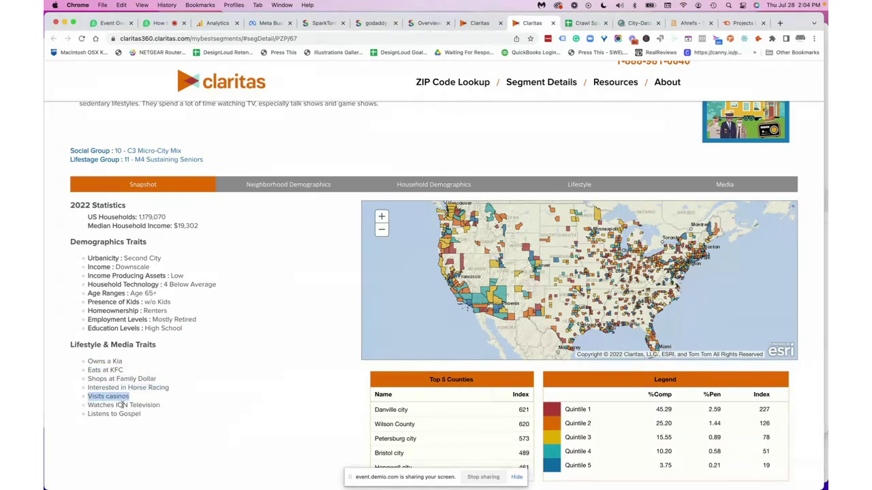
pyautogui.scroll(-1, 130, 405)
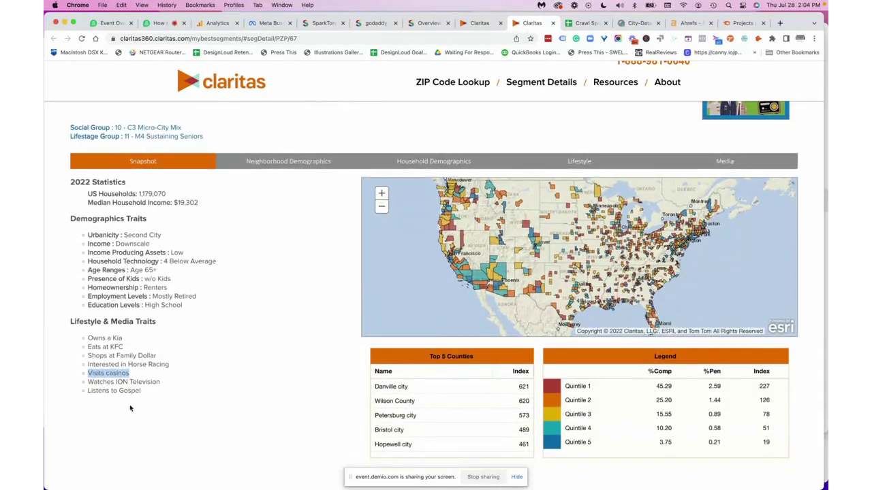
pyautogui.scroll(-3, 130, 408)
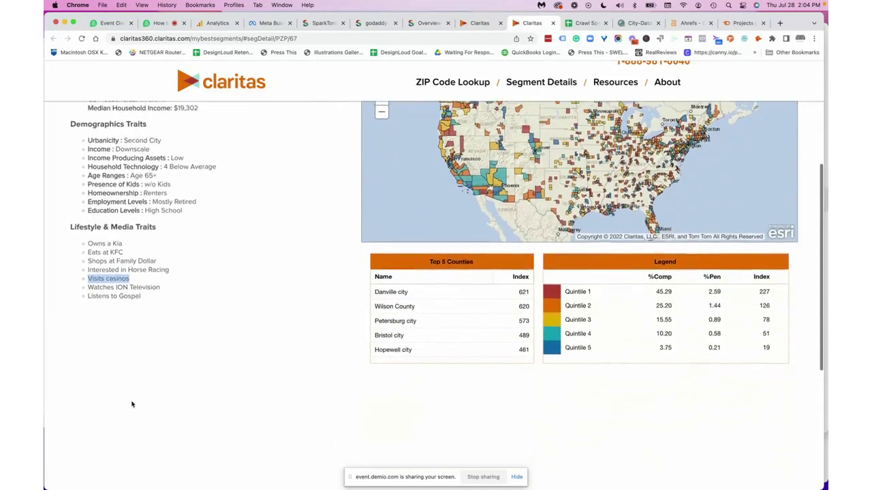
pyautogui.scroll(10, 130, 405)
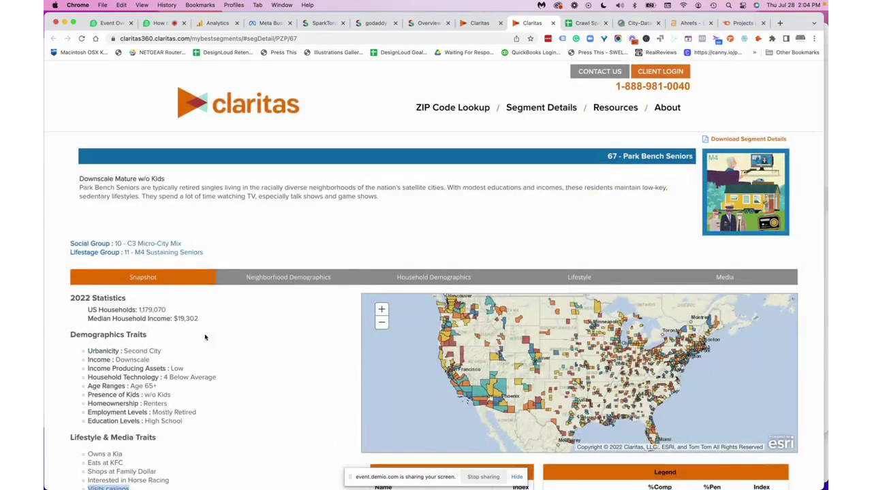
pyautogui.click(481, 23)
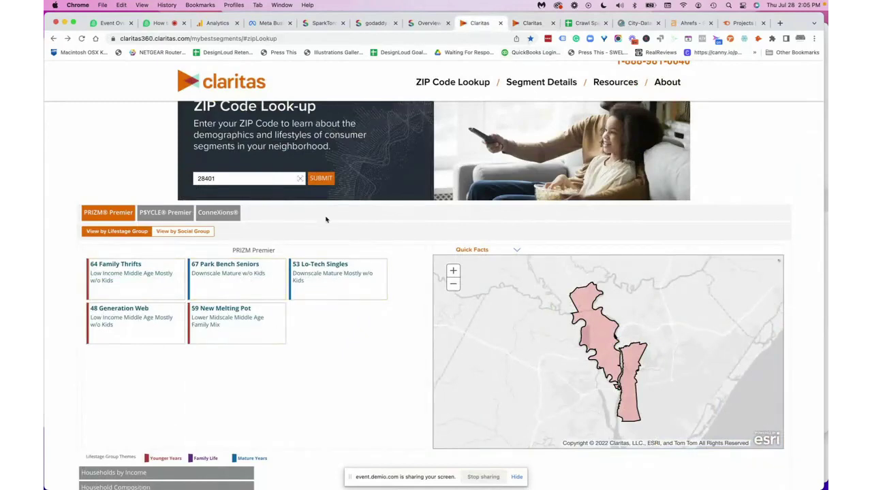
# Open the 48 Generation Web profile and highlight its heading and description
pyautogui.click(143, 321)
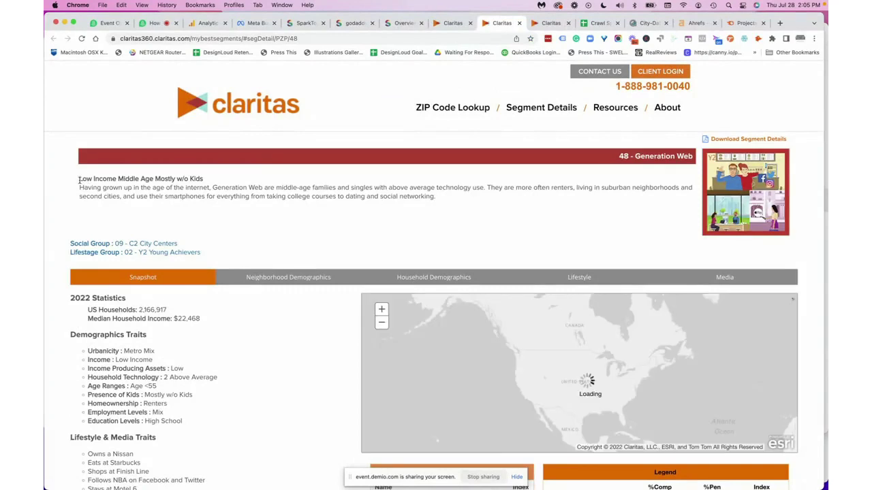
pyautogui.moveTo(80, 179); pyautogui.dragTo(204, 180)
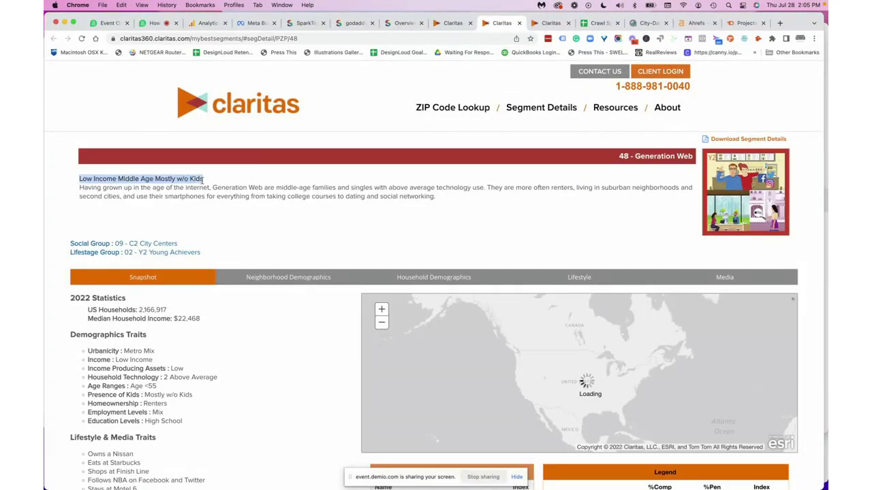
pyautogui.click(154, 190)
pyautogui.moveTo(154, 189); pyautogui.dragTo(489, 186)
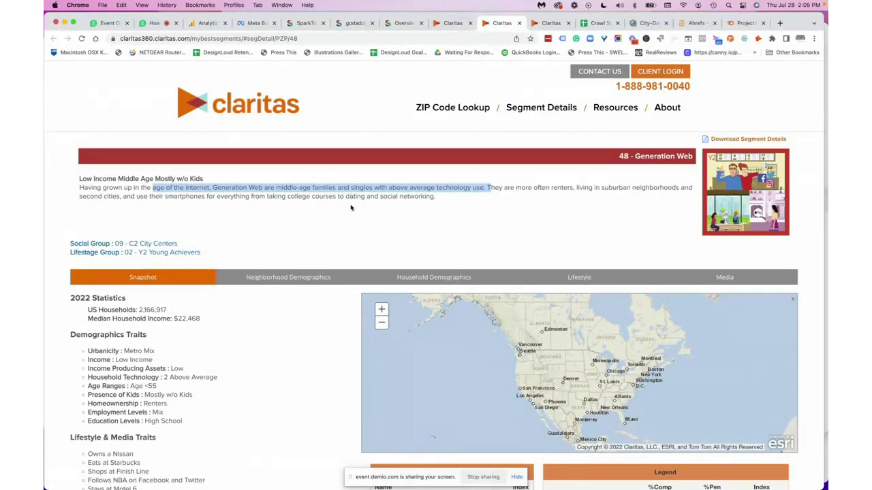
# Highlight 2,166,917 households, $22,468 income and the NBA trait, then request Neighborhood Demographics
pyautogui.scroll(-2, 351, 208)
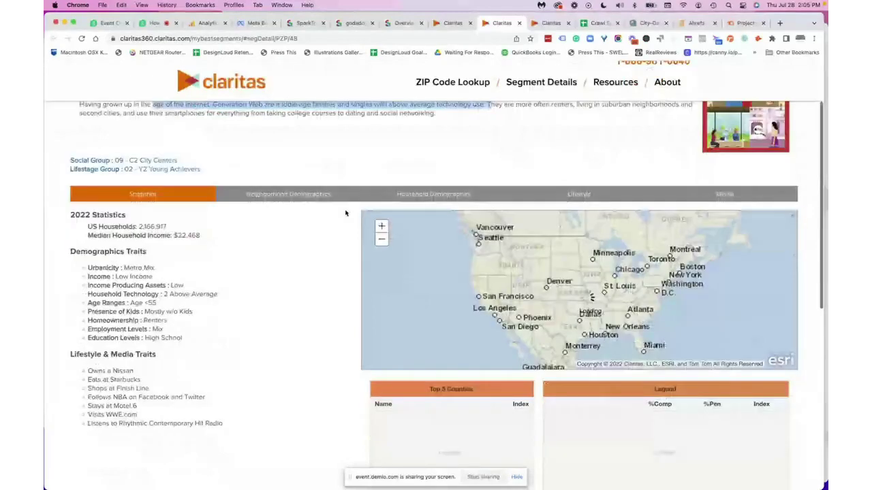
pyautogui.click(174, 233)
pyautogui.moveTo(167, 227); pyautogui.dragTo(87, 229)
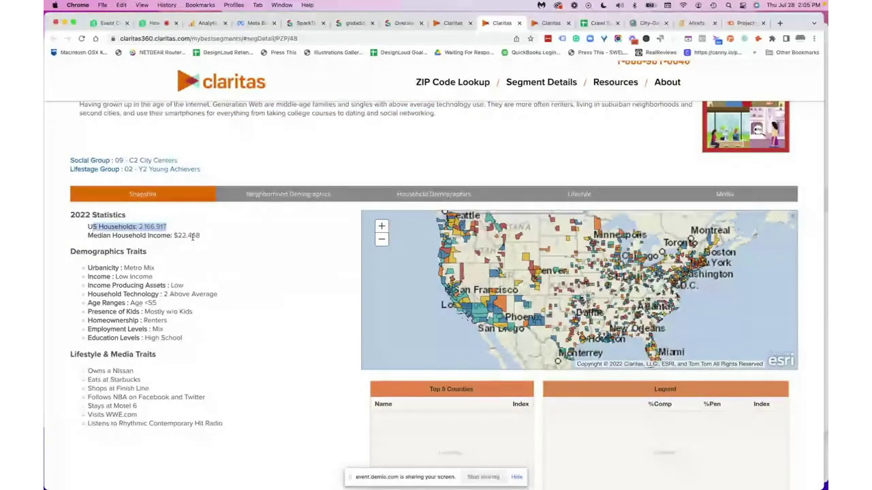
pyautogui.moveTo(200, 236); pyautogui.dragTo(174, 235)
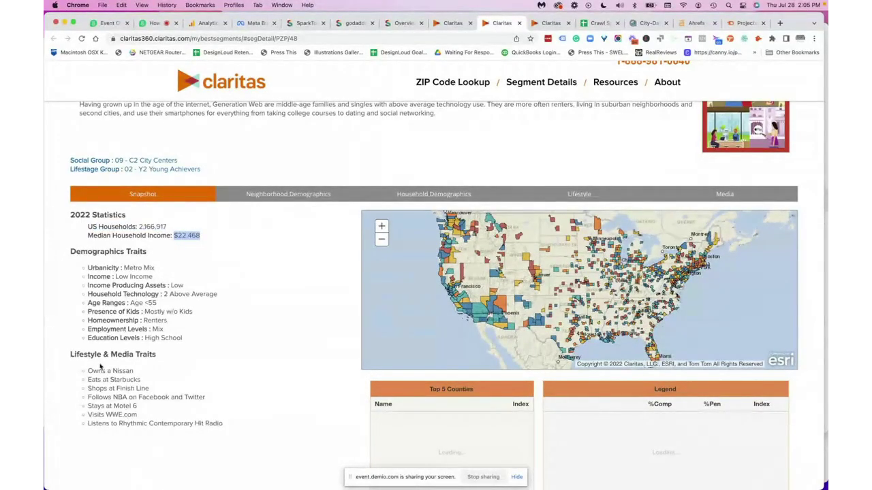
pyautogui.moveTo(87, 372)
pyautogui.mouseDown()
pyautogui.moveTo(133, 371)
pyautogui.moveTo(89, 380)
pyautogui.mouseUp()
pyautogui.click(140, 379)
pyautogui.click(90, 391)
pyautogui.moveTo(205, 398); pyautogui.dragTo(136, 415)
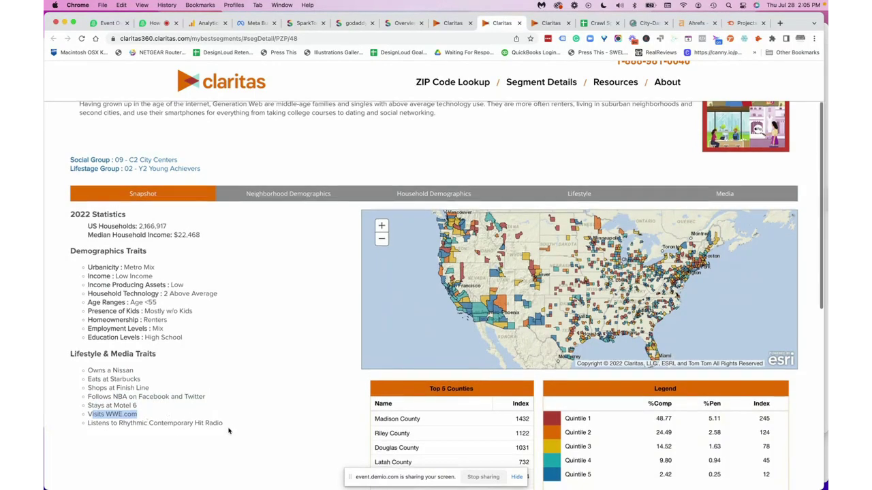
pyautogui.click(288, 193)
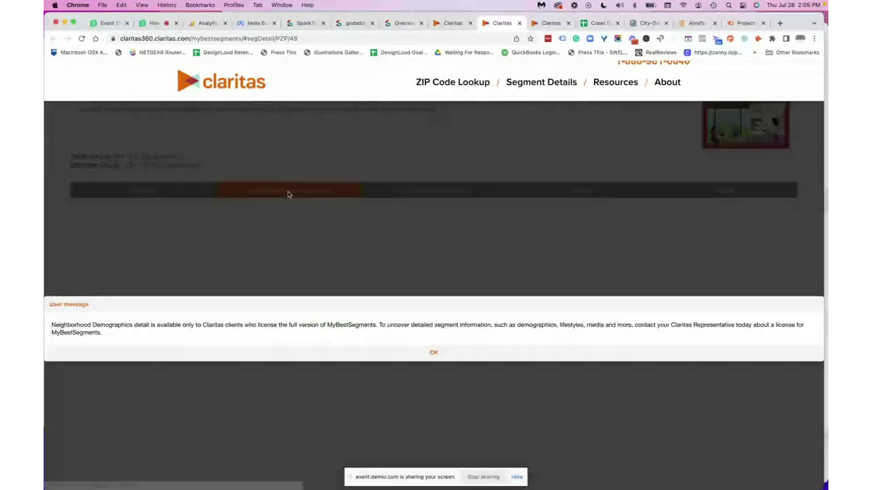
# Dismiss the Neighborhood and Household Demographics licence notices and close the Generation Web tab
pyautogui.click(435, 353)
pyautogui.click(432, 193)
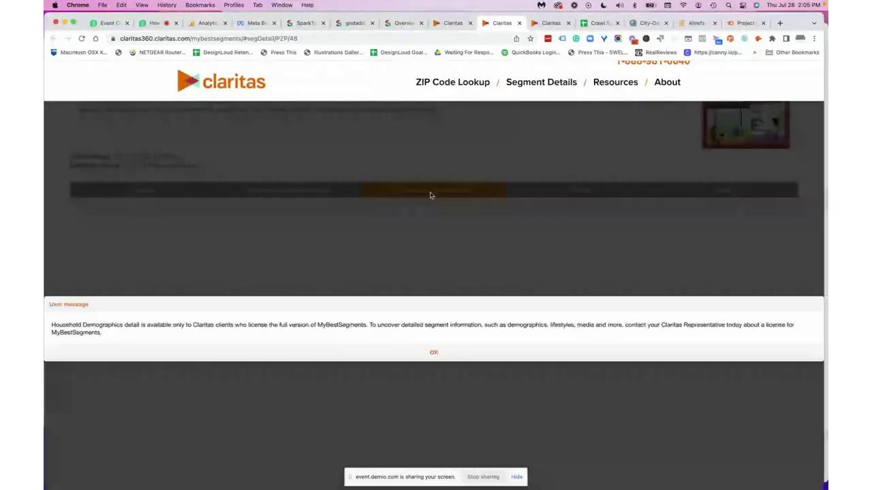
pyautogui.click(432, 353)
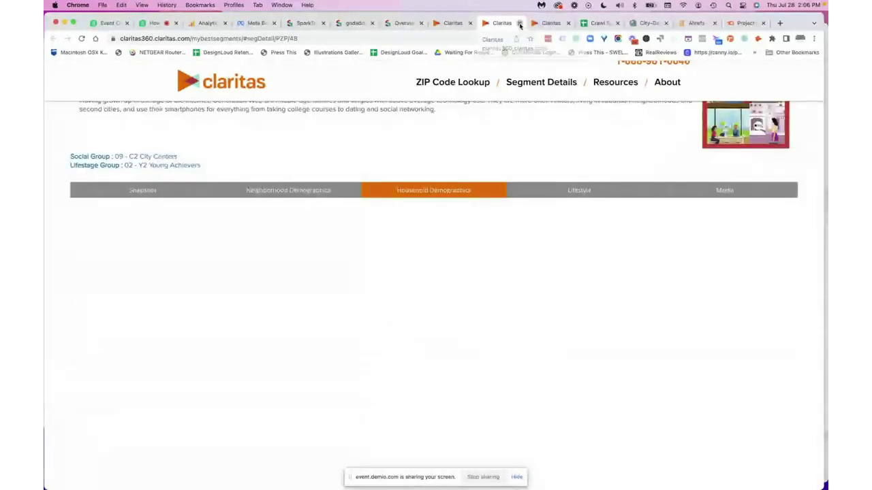
pyautogui.click(520, 24)
pyautogui.click(507, 26)
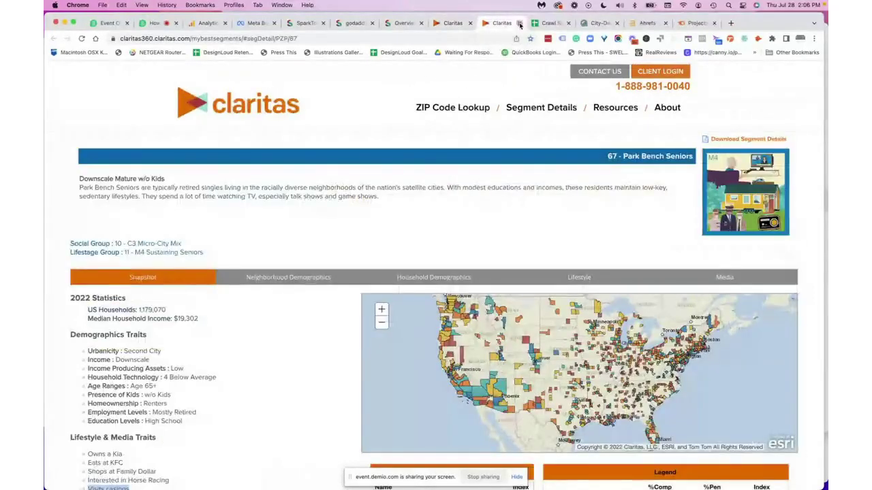
# Close the 67 Park Bench Seniors browser tab
pyautogui.click(519, 23)
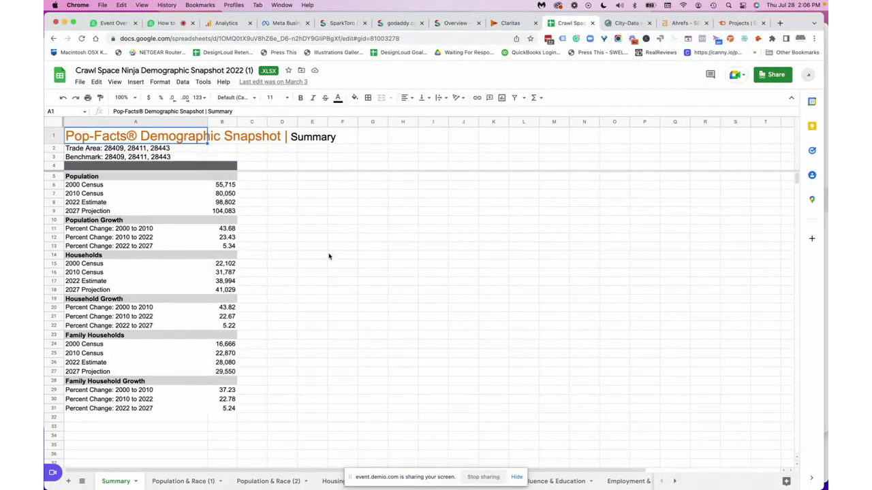
# Review the Summary sheet's trade-area ZIP codes and 2000, 2010, 2022 and 2027 population figures
pyautogui.click(115, 148)
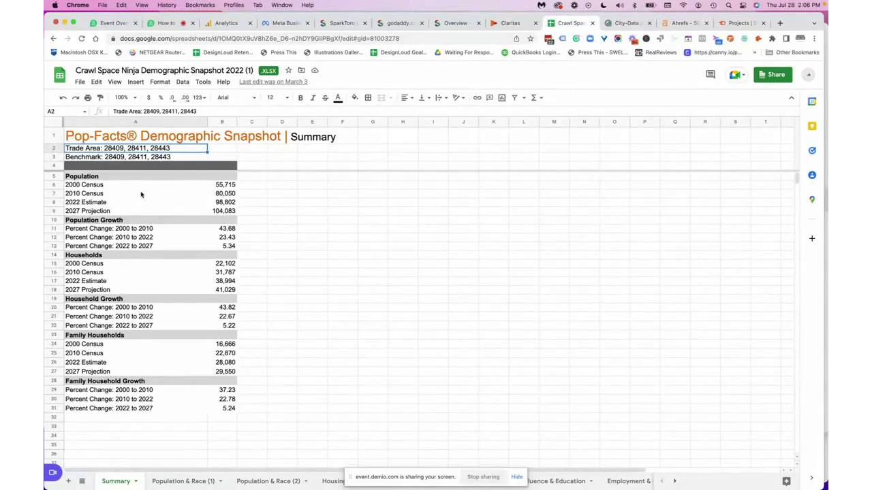
pyautogui.click(129, 185)
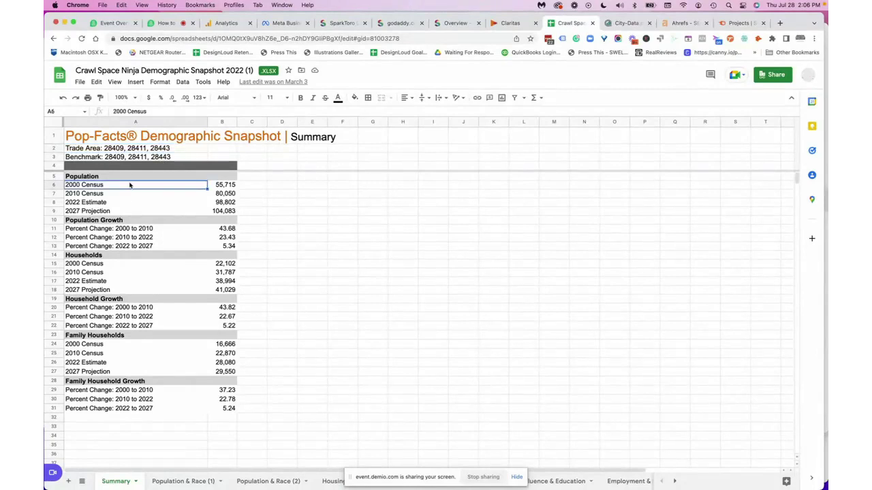
pyautogui.click(130, 195)
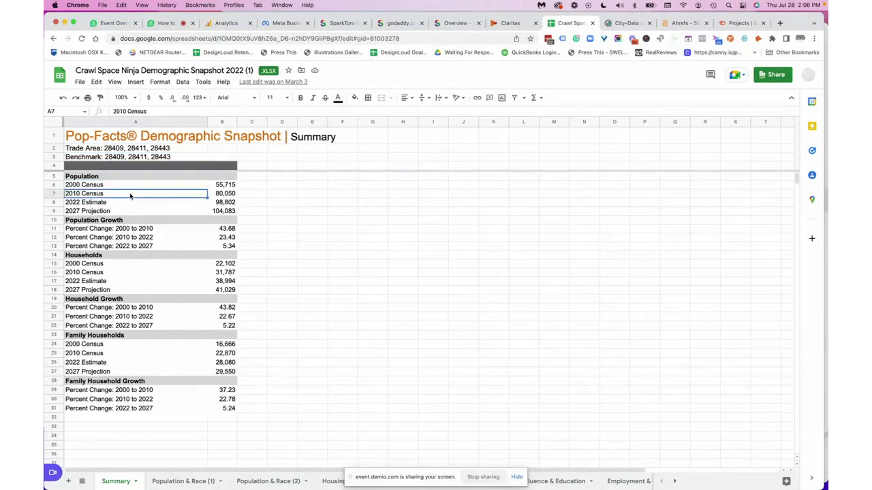
pyautogui.click(130, 203)
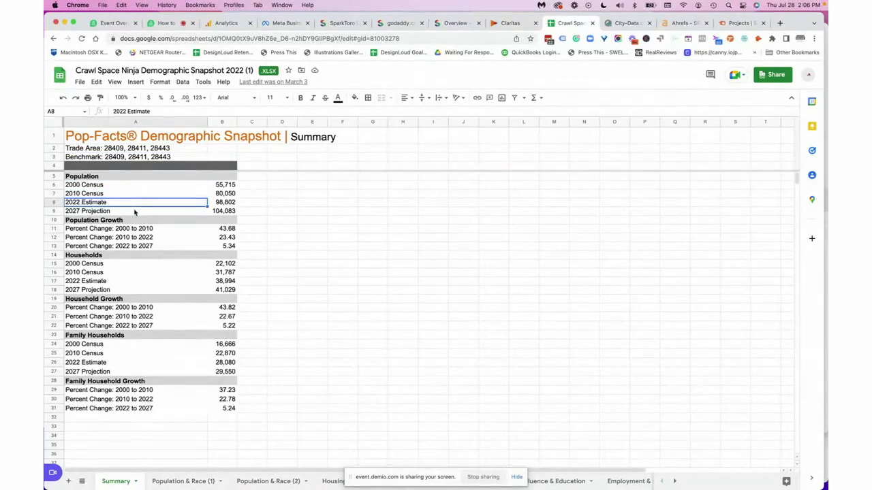
pyautogui.click(134, 212)
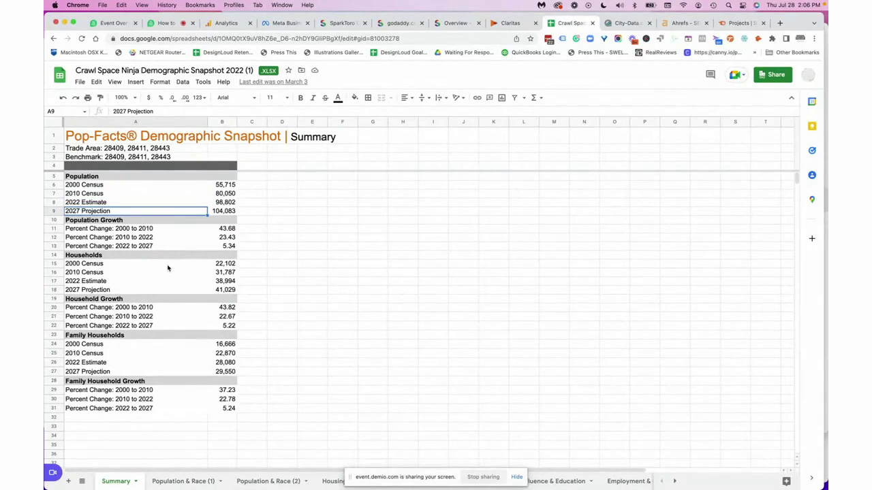
# Review population growth, households and household growth, then view the Population & Race (1) sheet
pyautogui.click(110, 222)
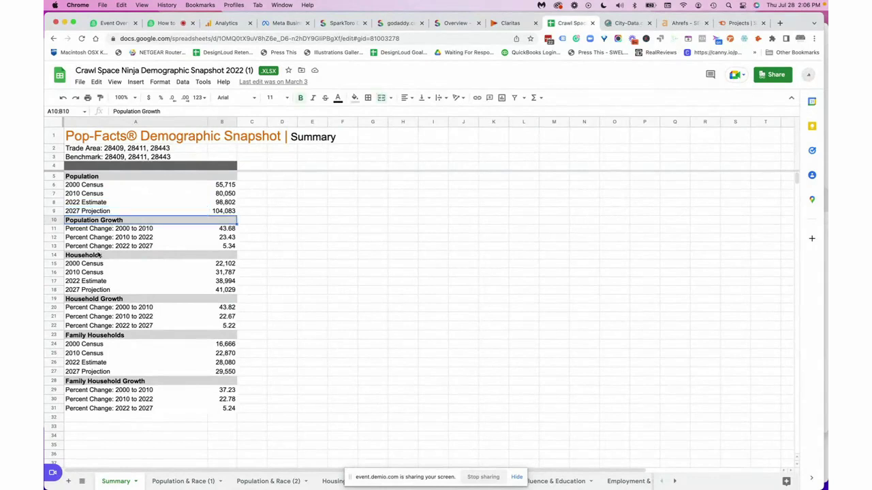
pyautogui.click(97, 257)
pyautogui.click(99, 297)
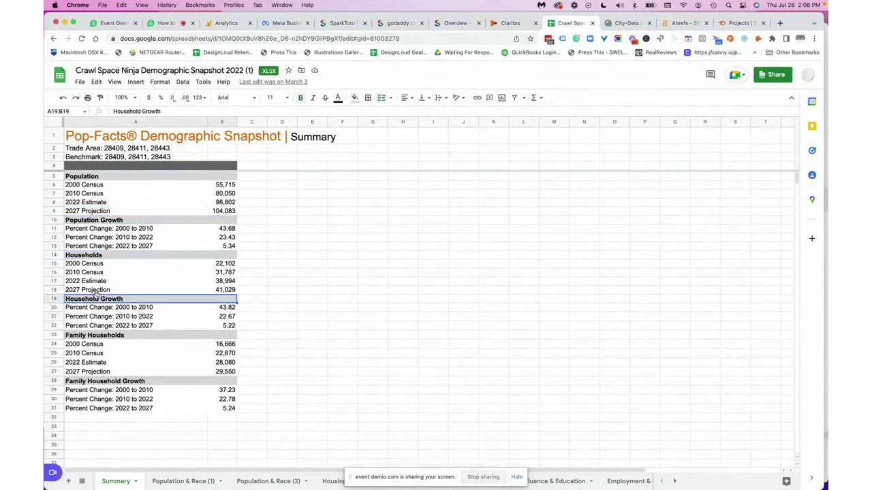
pyautogui.click(194, 482)
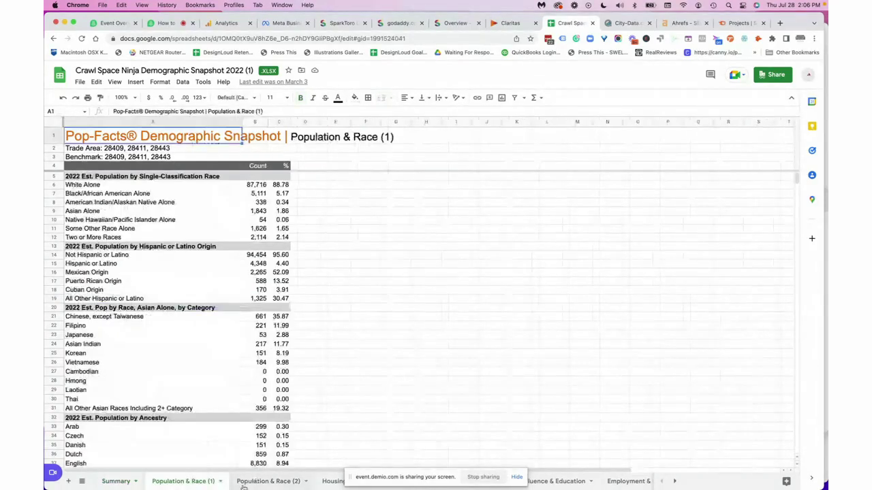
# On the Population & Race (2) sheet, review the Age 25 - 34 population and marital status section
pyautogui.click(286, 483)
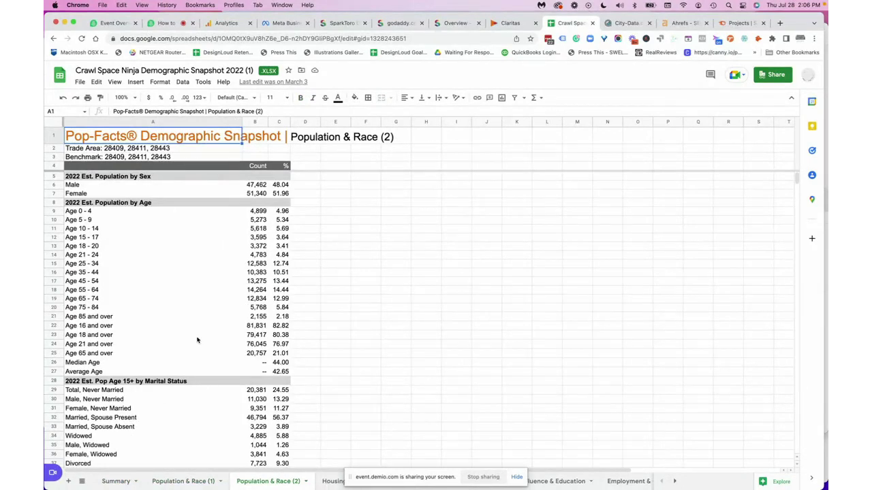
pyautogui.click(152, 263)
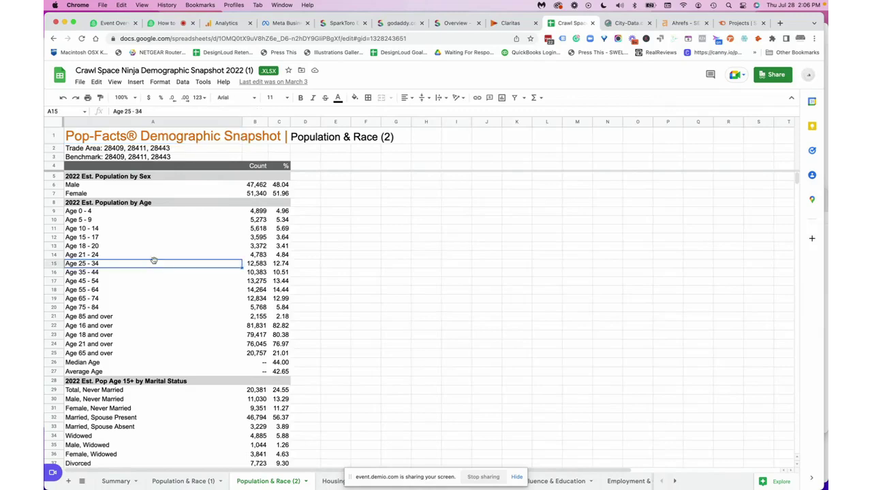
pyautogui.scroll(-1, 207, 421)
pyautogui.scroll(-2, 206, 422)
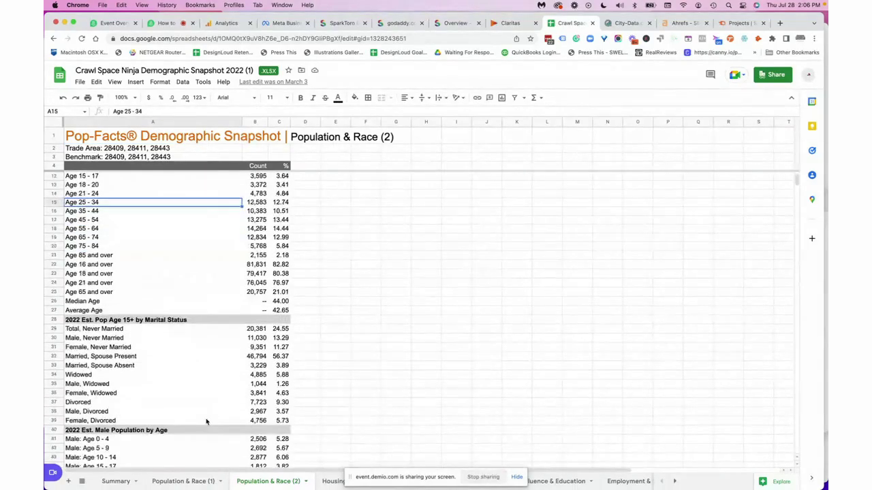
pyautogui.click(164, 320)
pyautogui.scroll(-15, 165, 377)
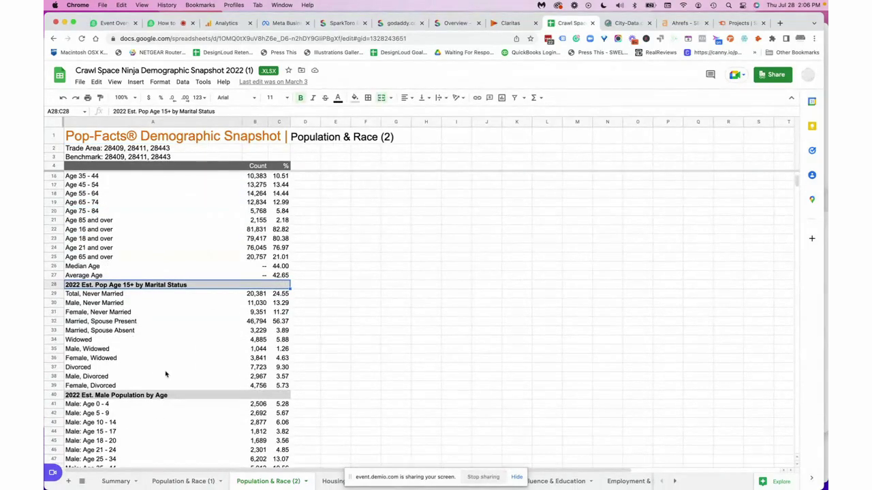
# Step through Housing & Households (1), Affluence & Education, Employment & Occupation and Report Details sheets
pyautogui.click(332, 482)
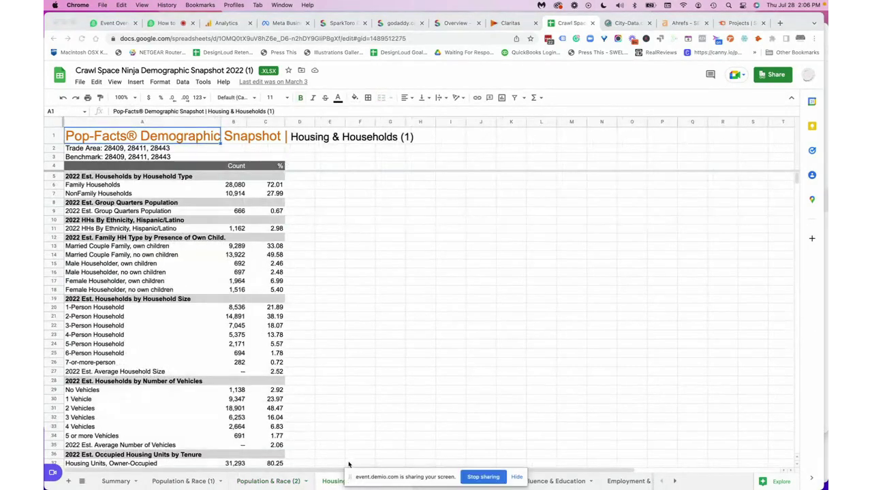
pyautogui.click(351, 480)
pyautogui.moveTo(351, 480); pyautogui.dragTo(351, 416)
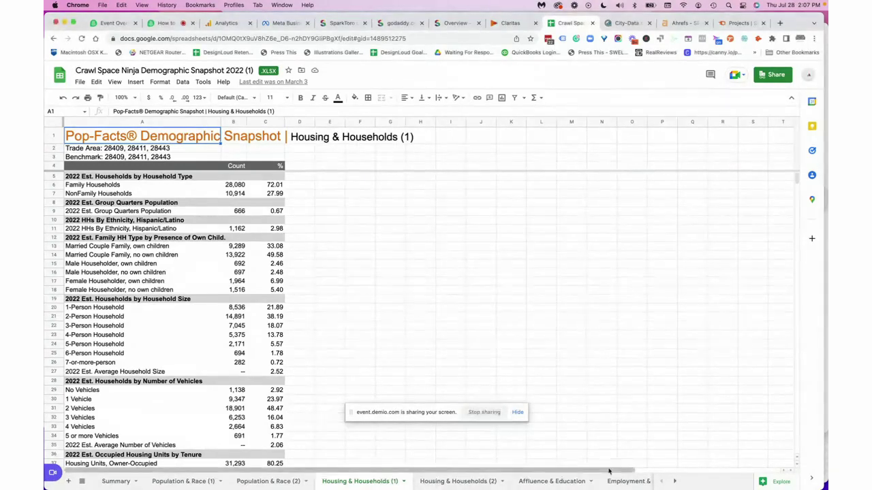
pyautogui.click(535, 481)
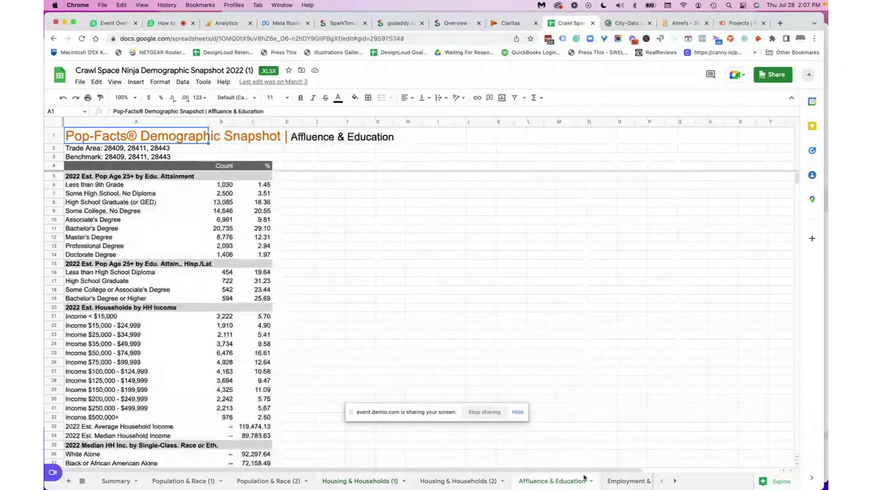
pyautogui.click(674, 481)
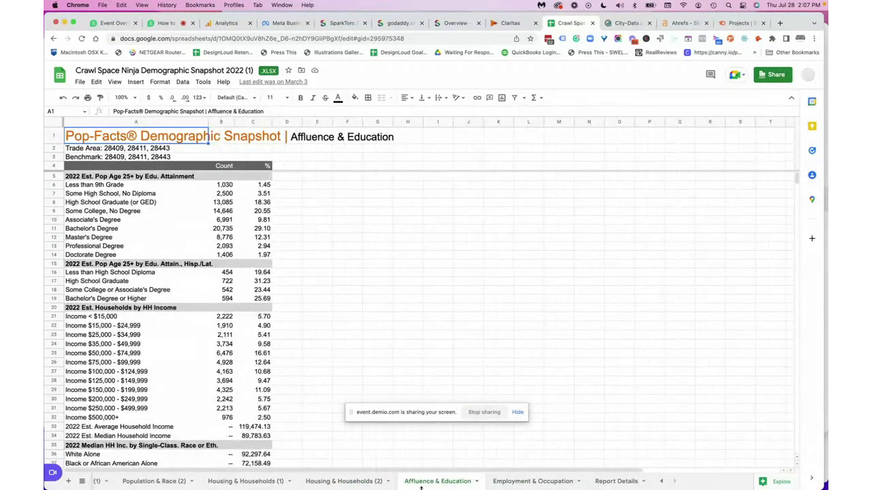
pyautogui.click(523, 482)
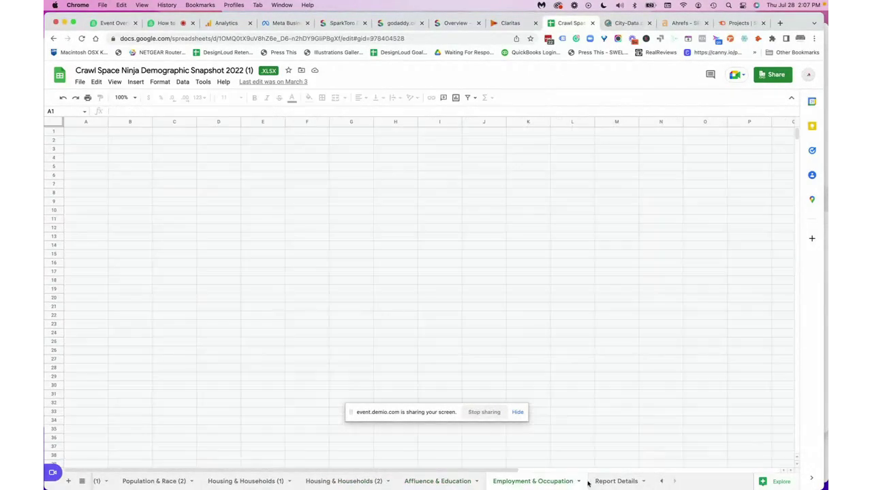
pyautogui.click(608, 481)
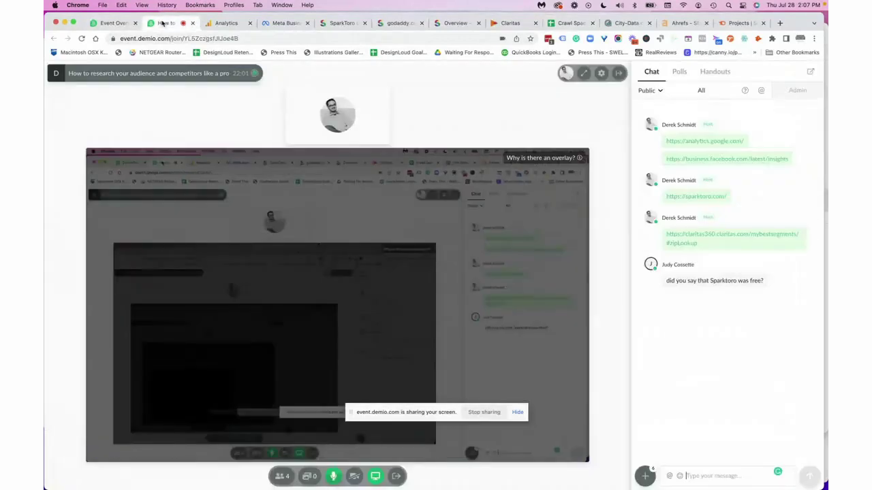
# Check the attendee's question in the Demio chat, then return to the SparkToro dashboard
pyautogui.click(164, 23)
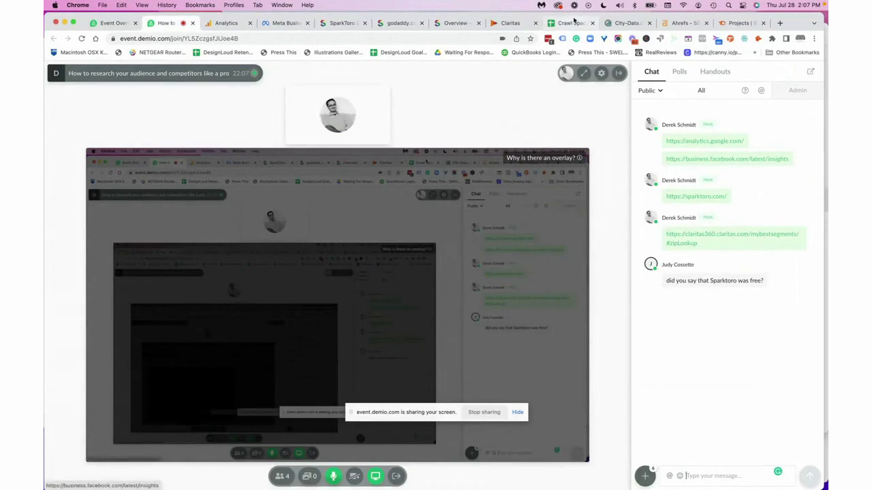
pyautogui.click(343, 22)
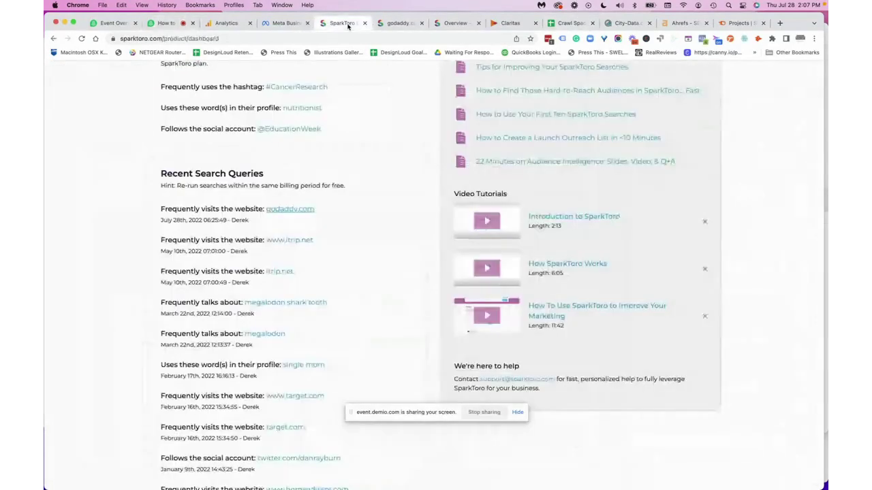
# Revisit the godaddy.com Press results, highlighting the search term, then go to SparkToro's plan pricing page
pyautogui.click(396, 24)
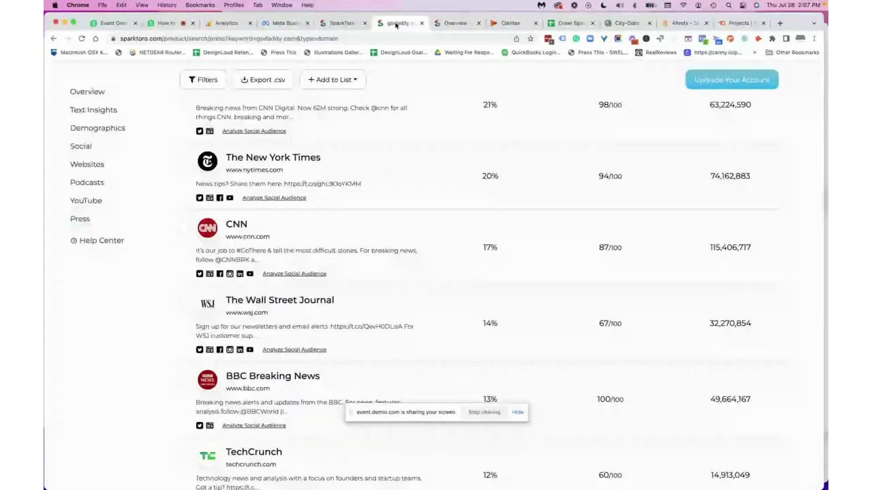
pyautogui.scroll(5, 402, 167)
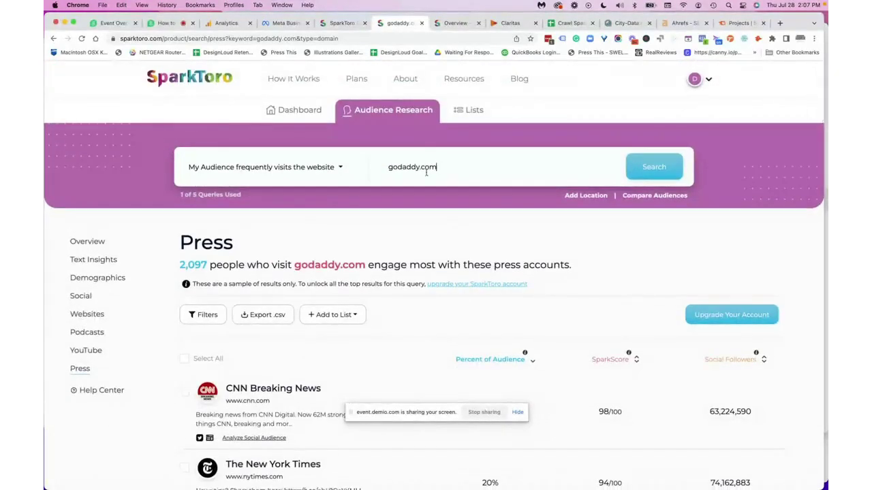
pyautogui.moveTo(443, 166); pyautogui.dragTo(365, 167)
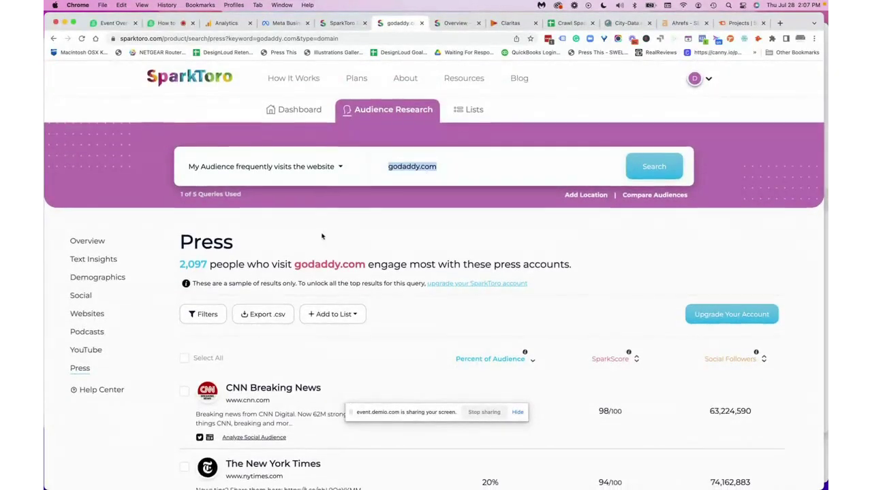
pyautogui.scroll(-5, 306, 204)
pyautogui.scroll(3, 136, 170)
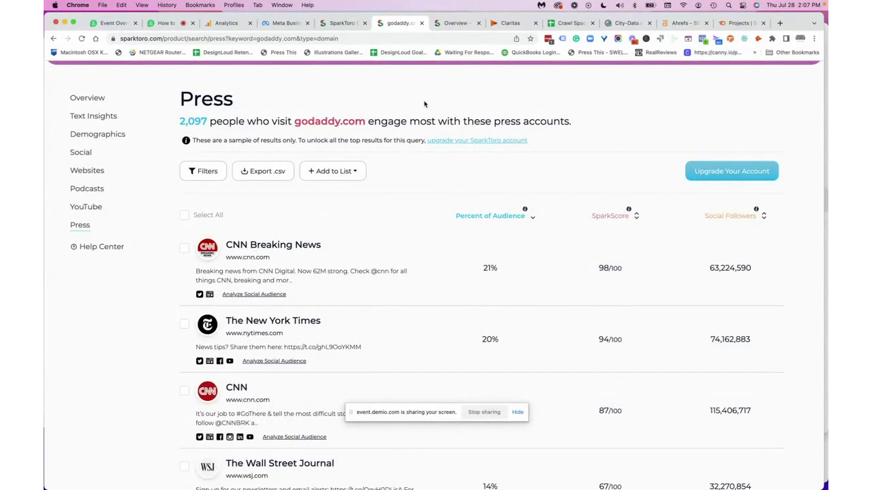
pyautogui.scroll(-1, 424, 105)
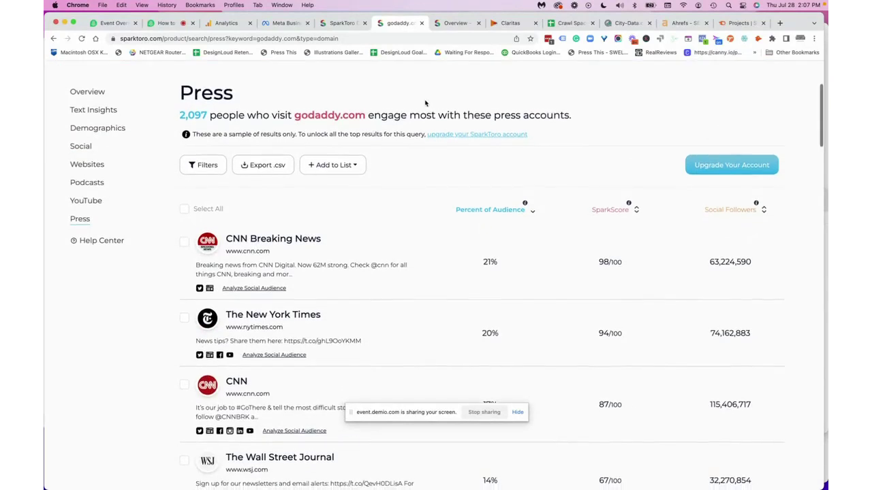
pyautogui.click(475, 134)
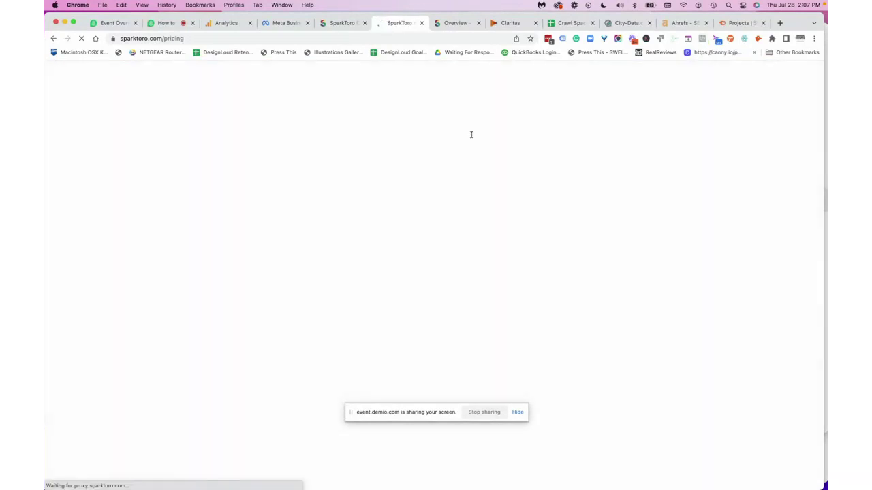
# Show SparkToro plans at monthly prices and highlight the Free plan's limits before moving to City-Data.com
pyautogui.scroll(-2, 441, 178)
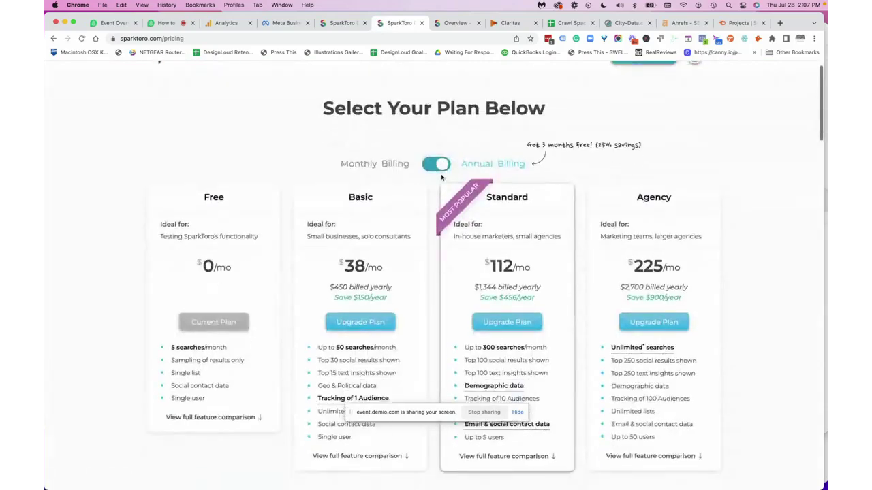
pyautogui.click(429, 115)
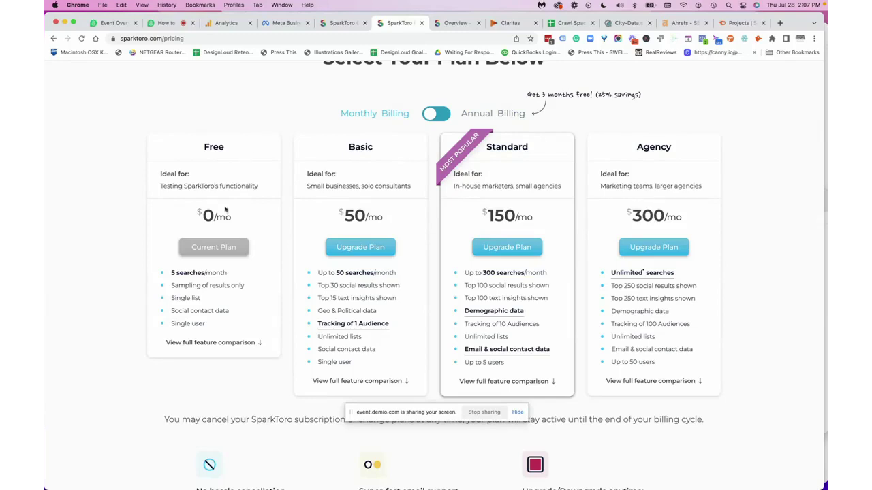
pyautogui.moveTo(173, 273); pyautogui.dragTo(234, 320)
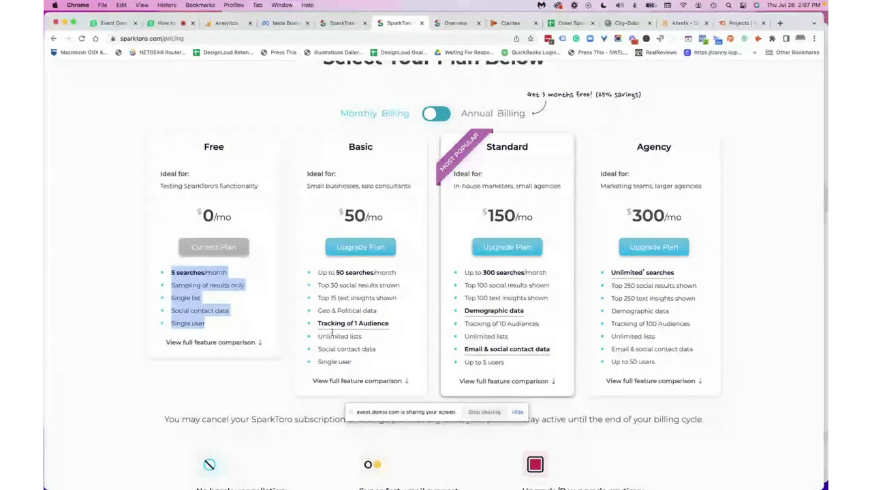
pyautogui.scroll(-1, 272, 327)
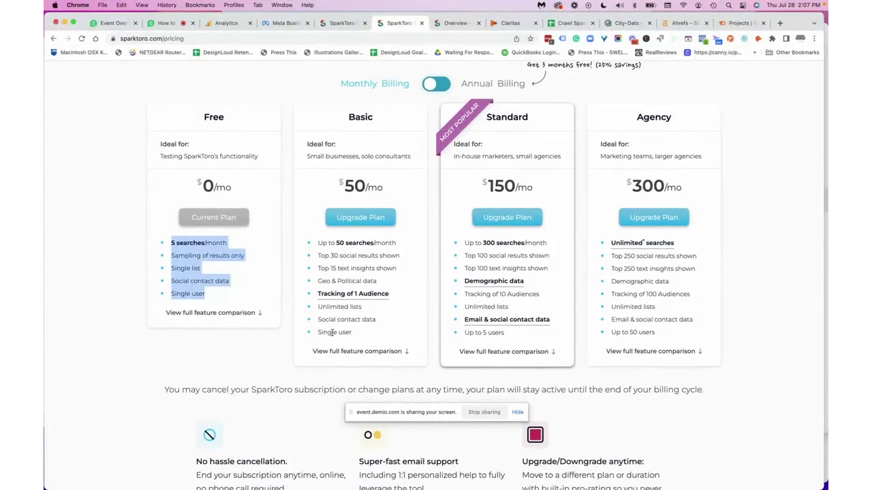
pyautogui.scroll(-1, 327, 313)
pyautogui.moveTo(319, 274)
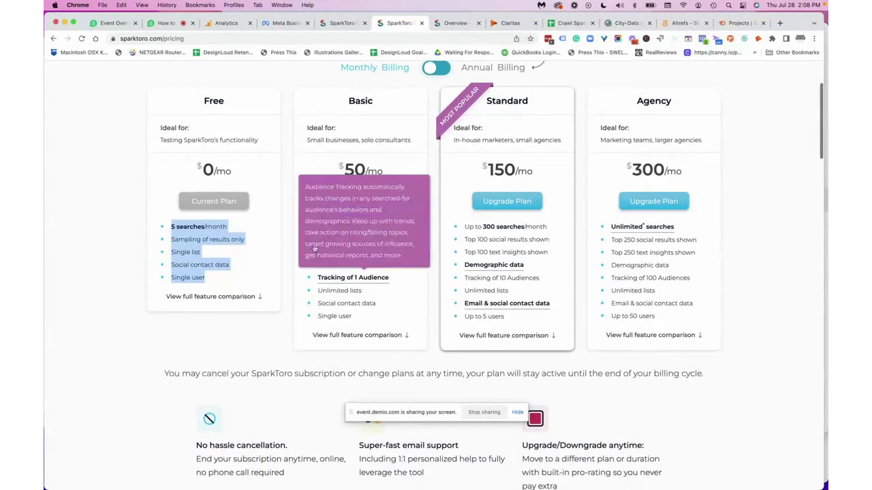
pyautogui.click(355, 324)
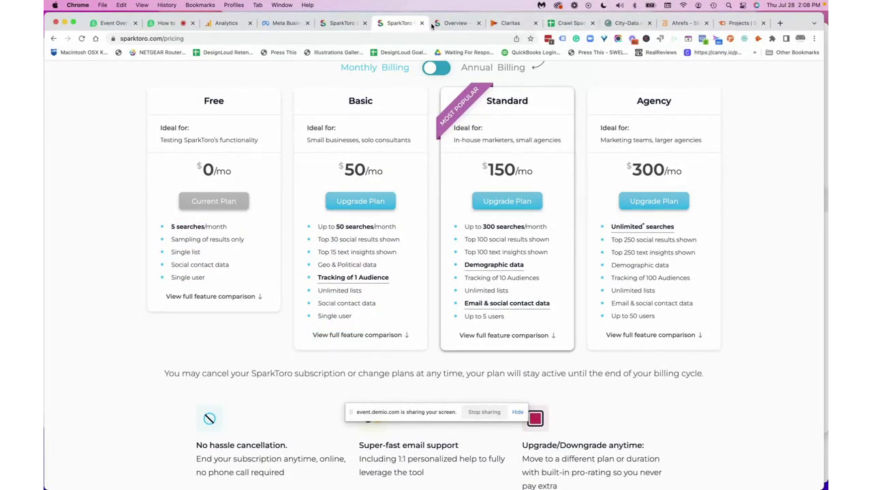
pyautogui.click(170, 22)
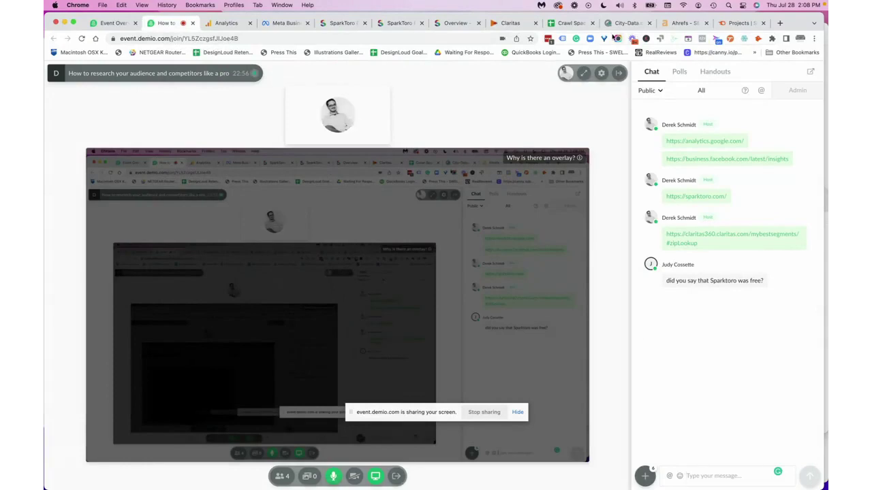
pyautogui.click(607, 24)
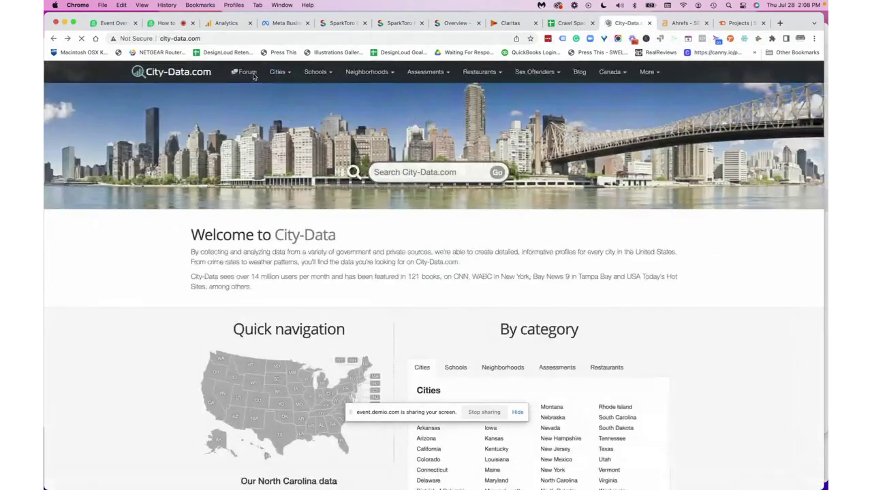
# Copy the City-Data.com address, share it in the Demio chat, and return to City-Data
pyautogui.click(272, 38)
pyautogui.press('super+c')
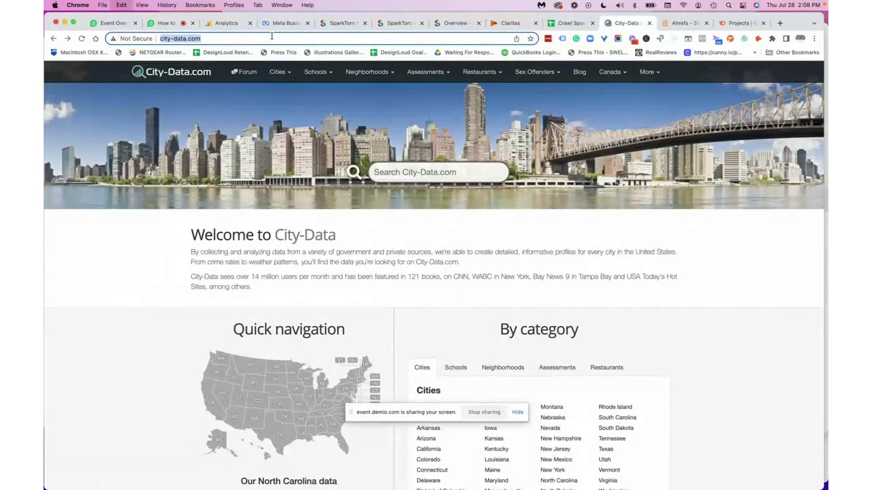
pyautogui.click(175, 23)
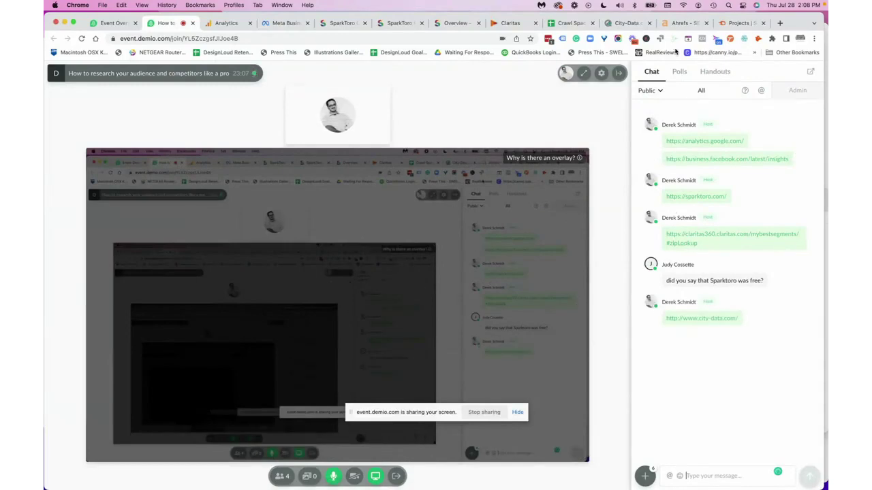
pyautogui.click(621, 23)
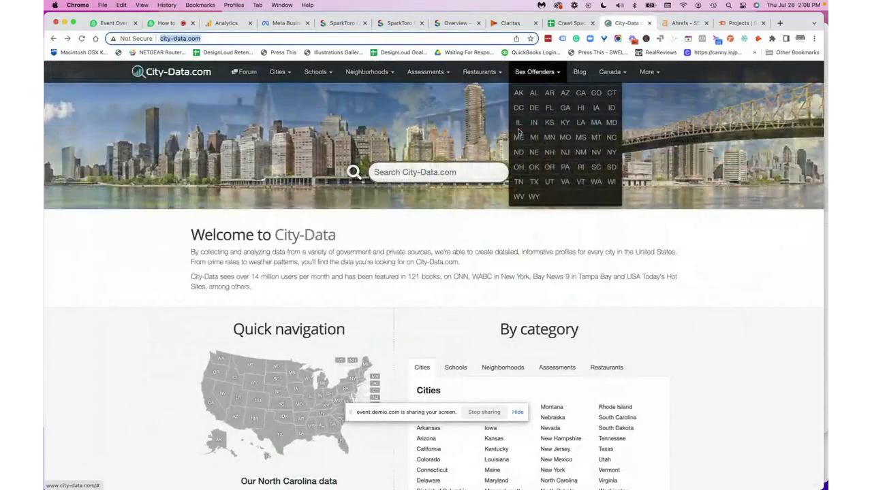
# Search City-Data.com for 'Wilmington, NC'
pyautogui.click(456, 177)
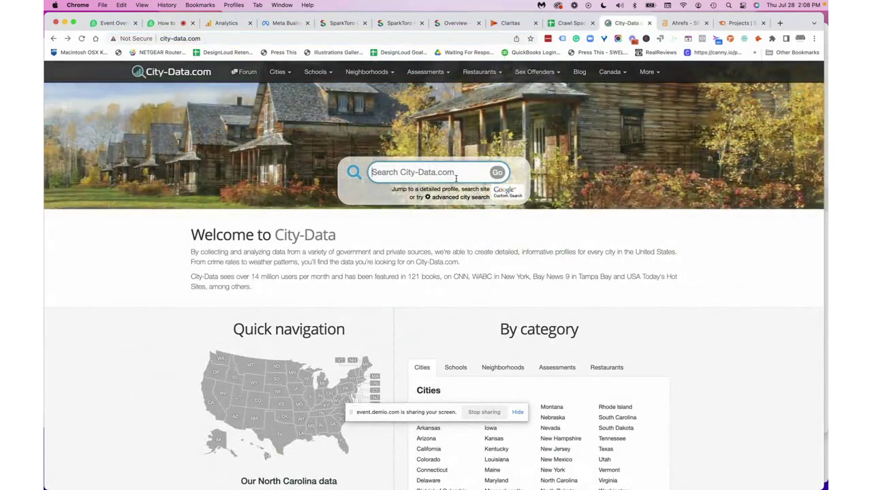
pyautogui.write('l')
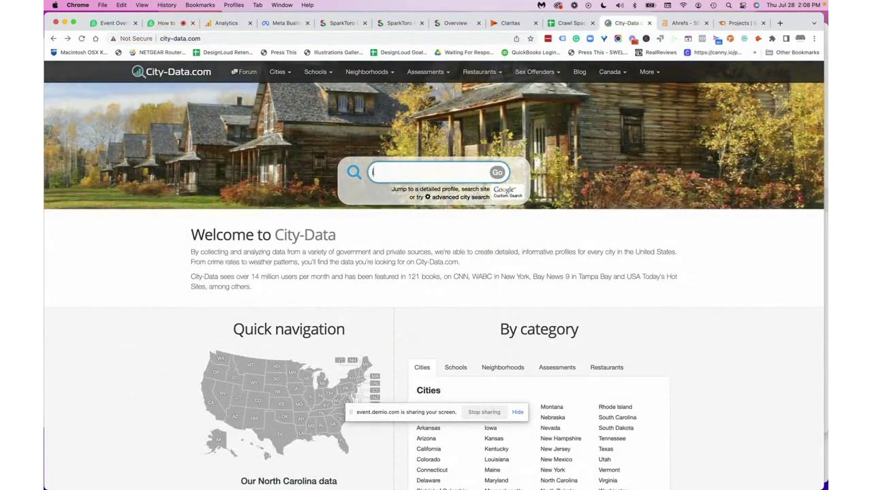
pyautogui.write('Wilmington, NC')
pyautogui.click(499, 175)
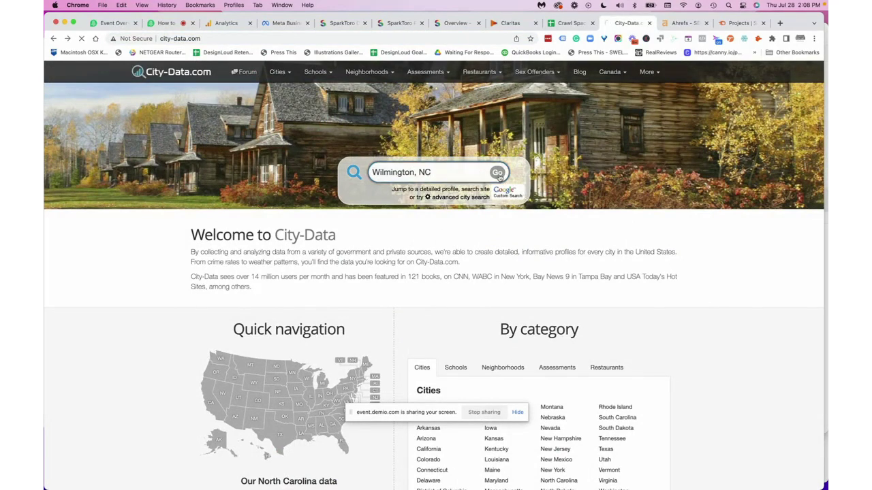
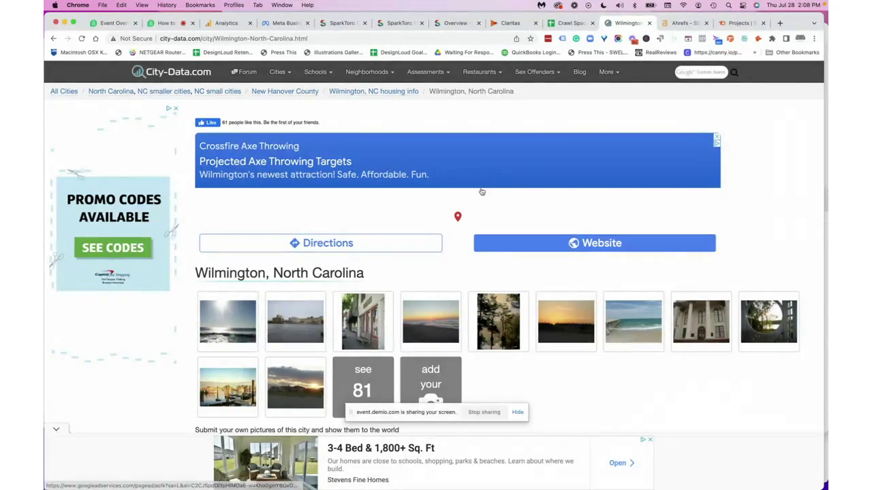
# Scroll the Wilmington, NC page past photos and stats to the median household income map
pyautogui.scroll(-1, 470, 244)
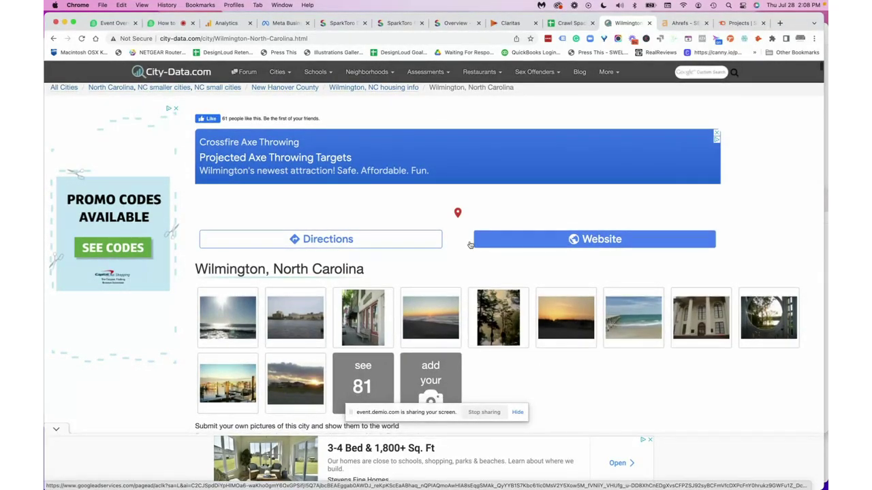
pyautogui.scroll(-2, 470, 244)
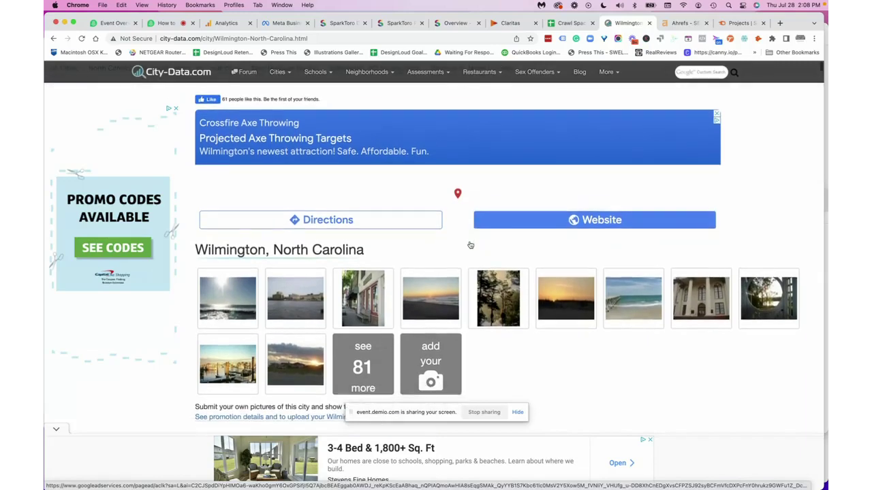
pyautogui.scroll(-5, 470, 244)
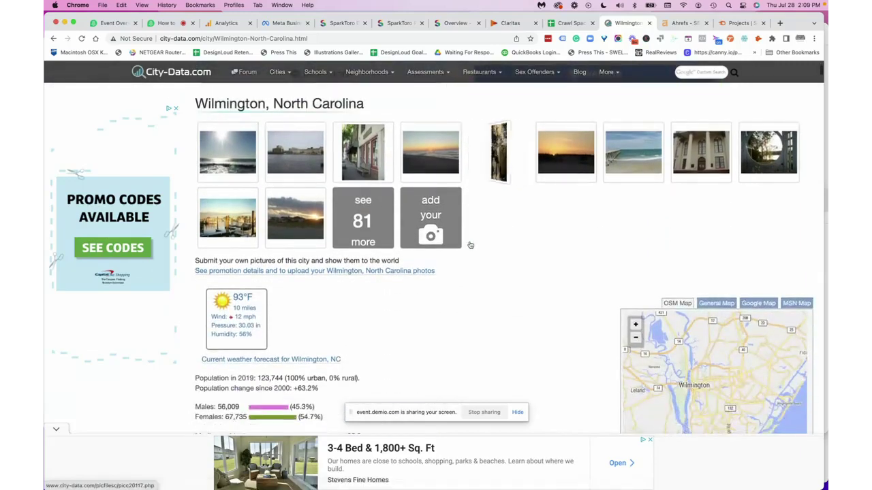
pyautogui.scroll(2, 470, 244)
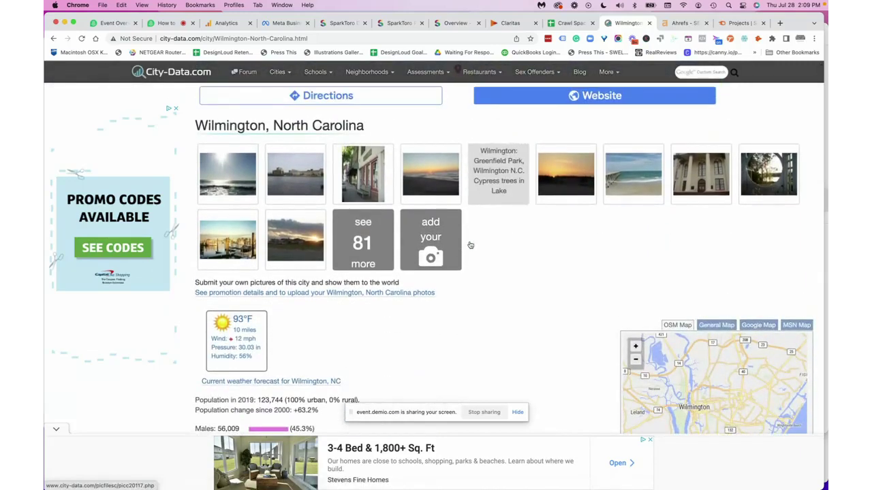
pyautogui.scroll(-3, 463, 268)
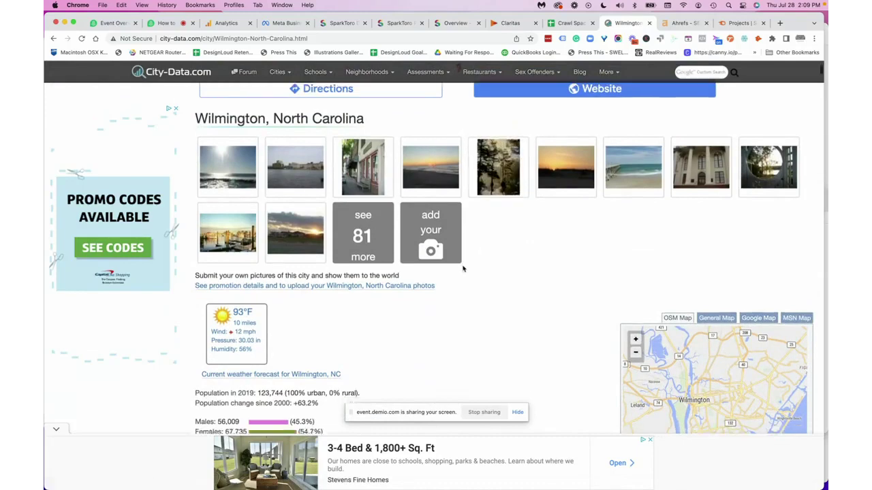
pyautogui.scroll(-4, 462, 268)
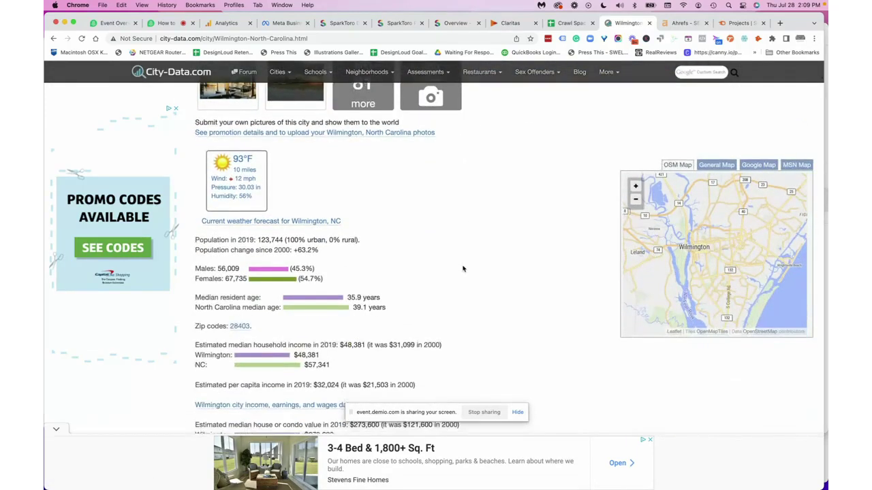
pyautogui.scroll(-4, 462, 269)
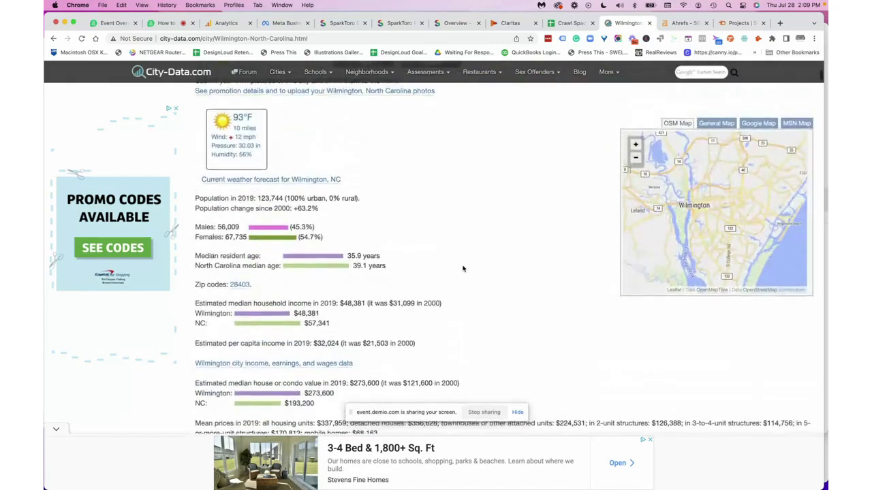
pyautogui.scroll(-5, 462, 269)
pyautogui.scroll(-9, 462, 268)
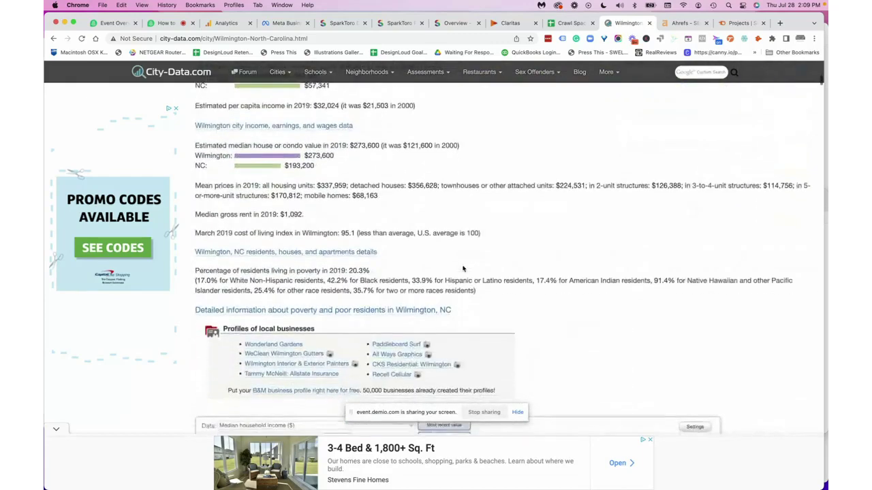
pyautogui.scroll(-2, 463, 270)
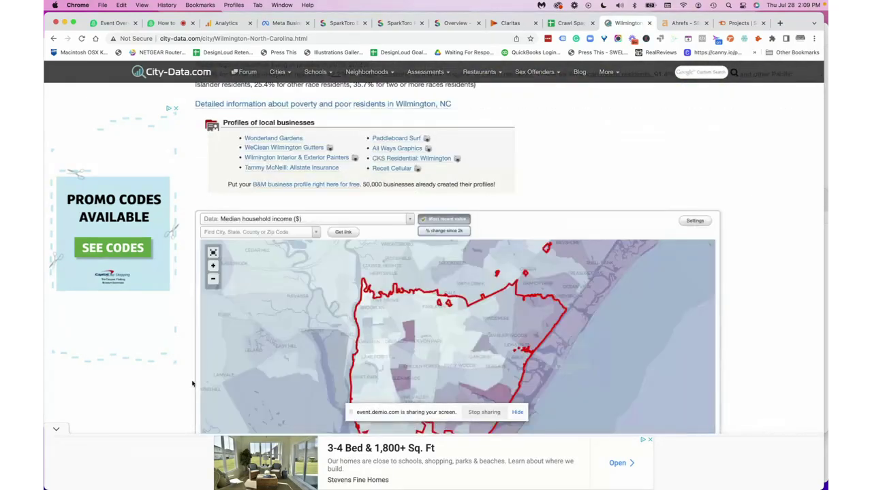
pyautogui.scroll(-3, 191, 384)
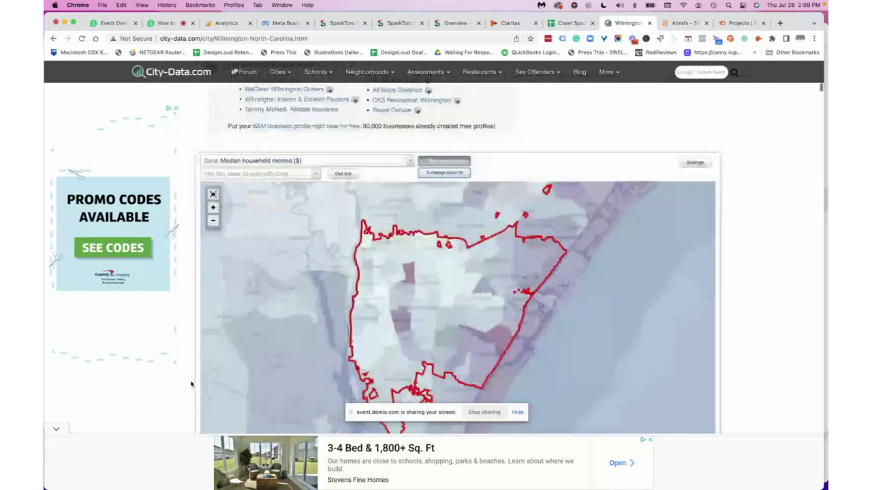
pyautogui.scroll(-2, 190, 384)
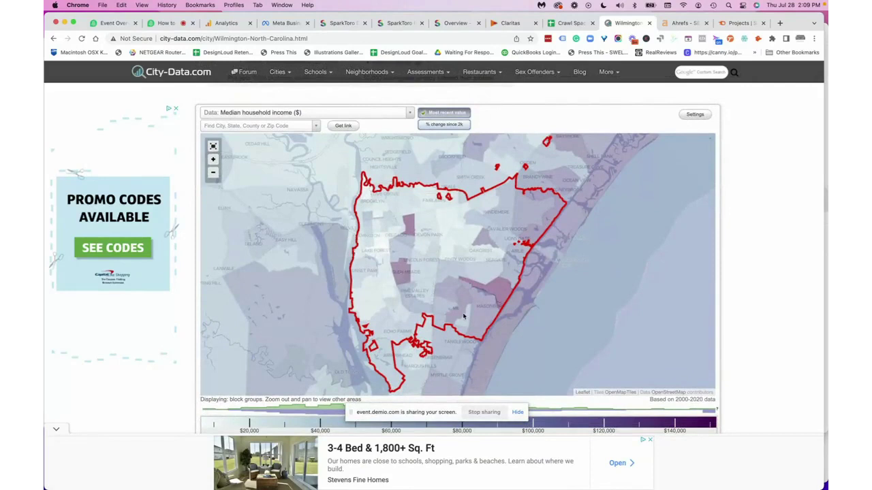
# Move the Demio sharing notice off the map legend and zoom the income map in one level
pyautogui.click(349, 414)
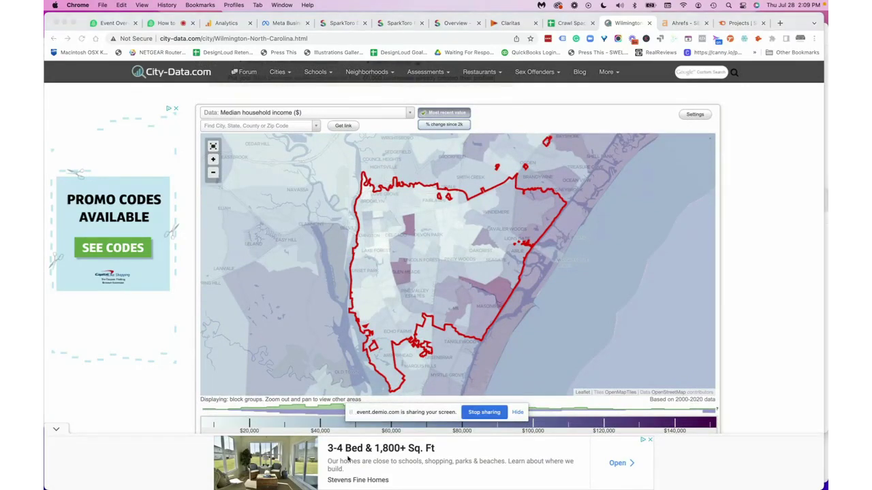
pyautogui.moveTo(352, 414); pyautogui.dragTo(341, 484)
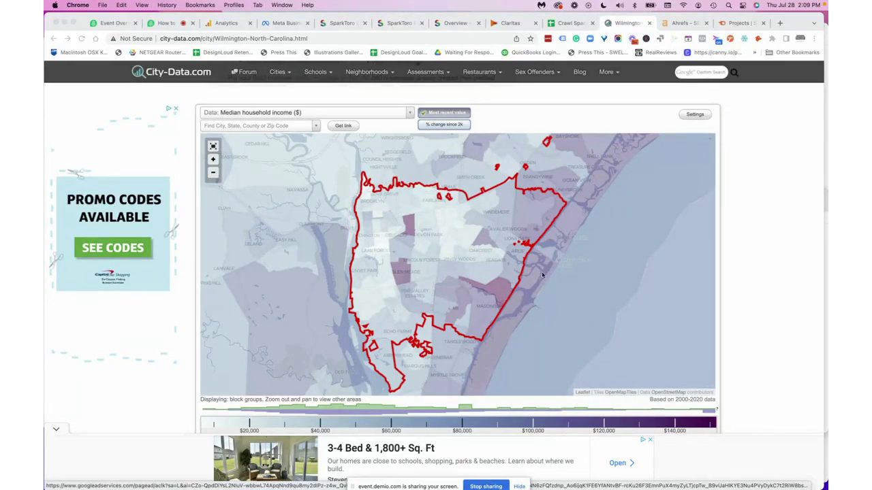
pyautogui.click(212, 162)
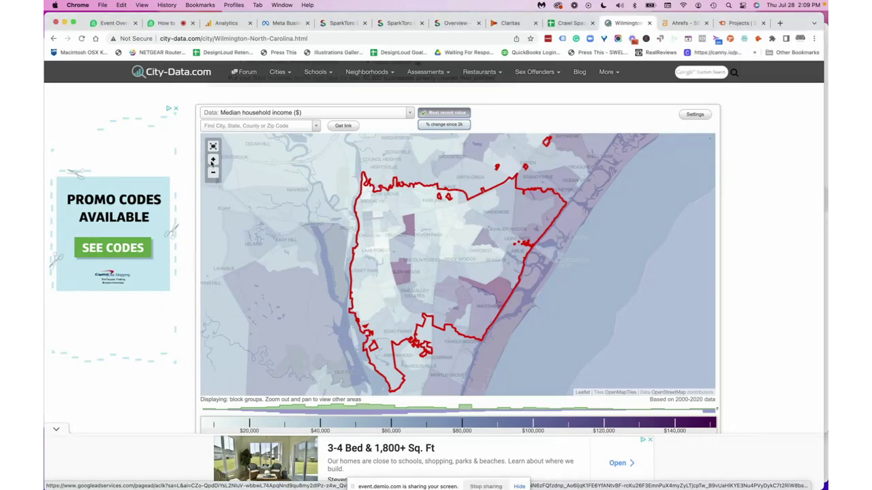
pyautogui.click(213, 160)
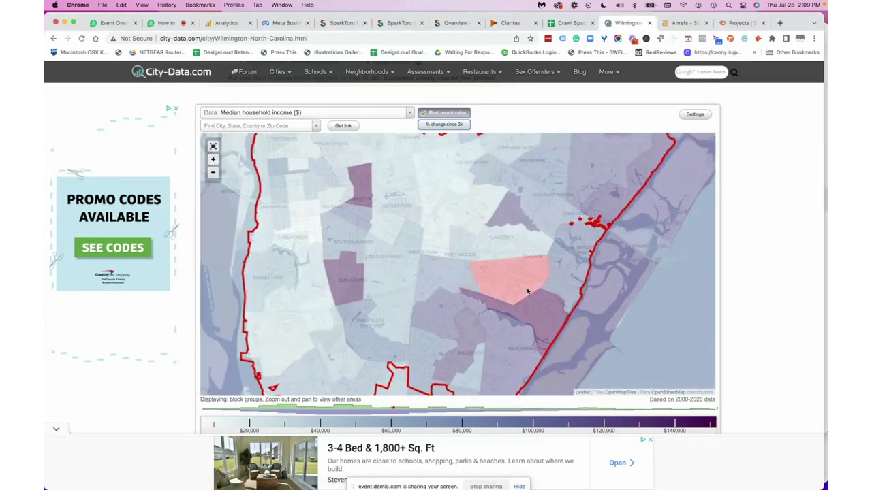
# Inspect coastal block group 37129.11800.1 ($115,337 median income), then open the map's Data options list
pyautogui.click(548, 315)
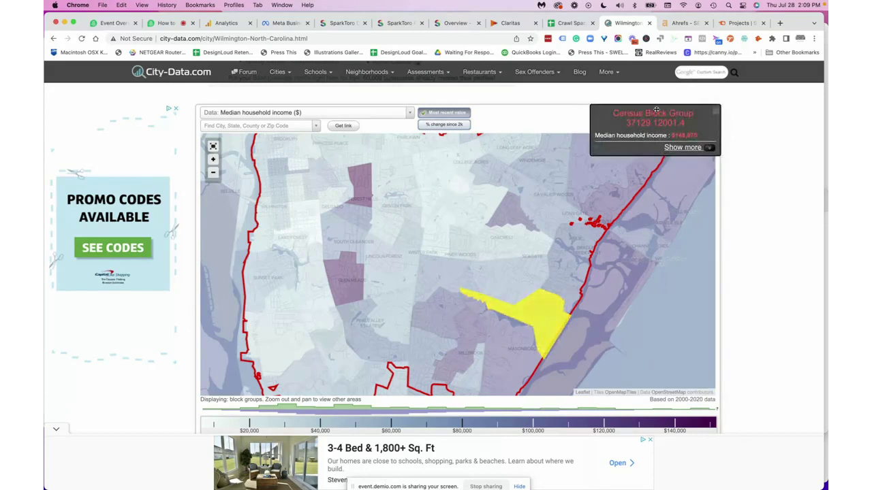
pyautogui.click(613, 304)
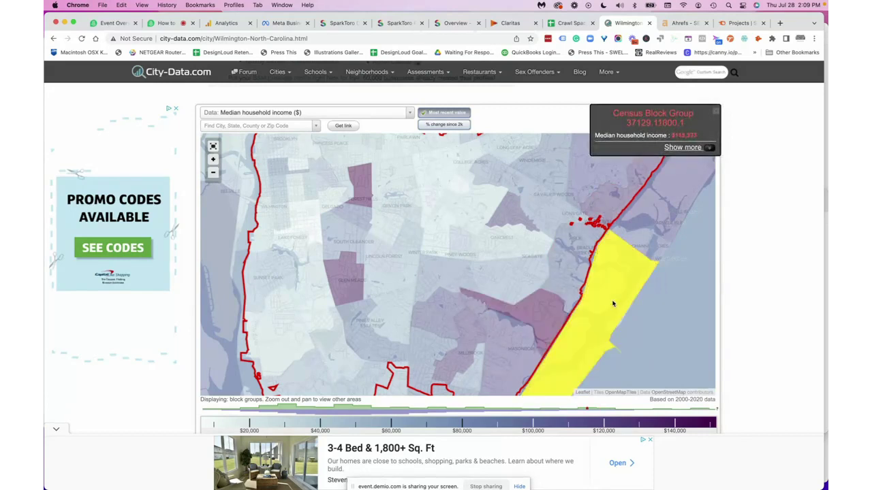
pyautogui.scroll(-1, 751, 281)
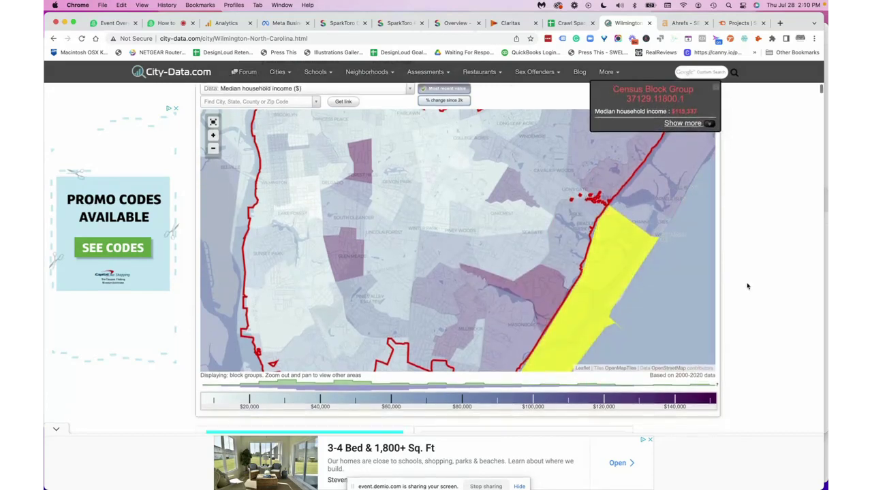
pyautogui.scroll(2, 616, 291)
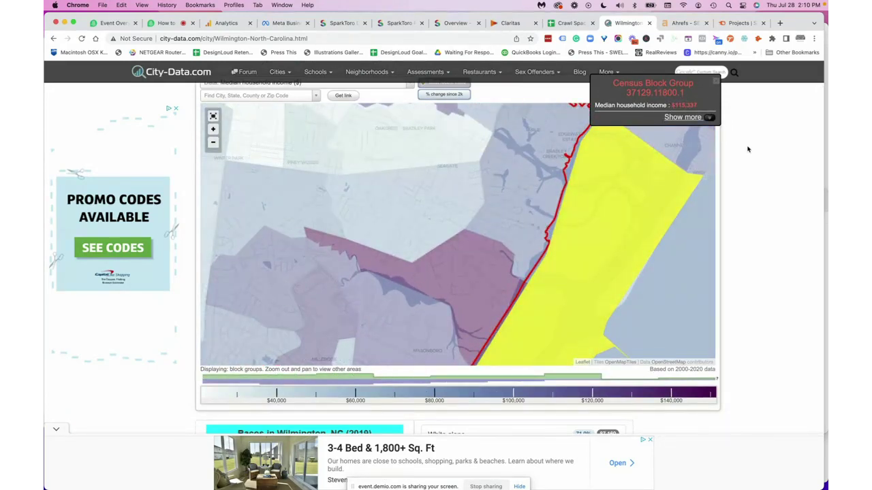
pyautogui.scroll(2, 736, 150)
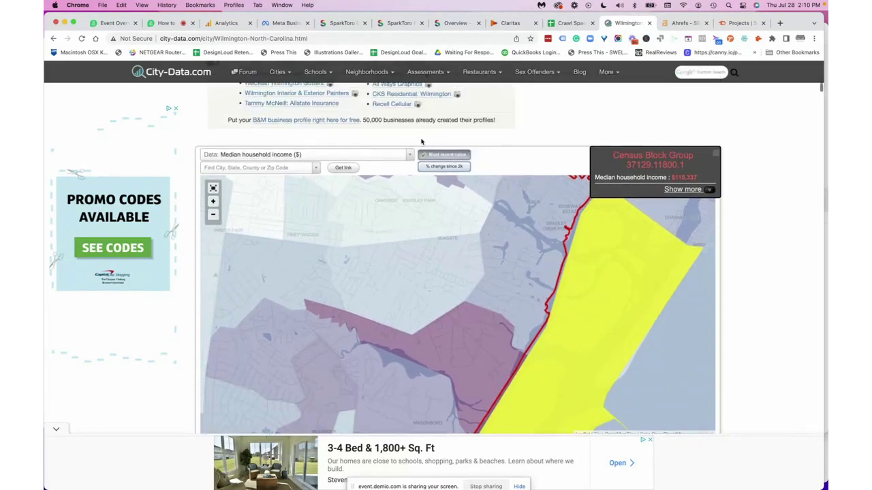
pyautogui.click(402, 157)
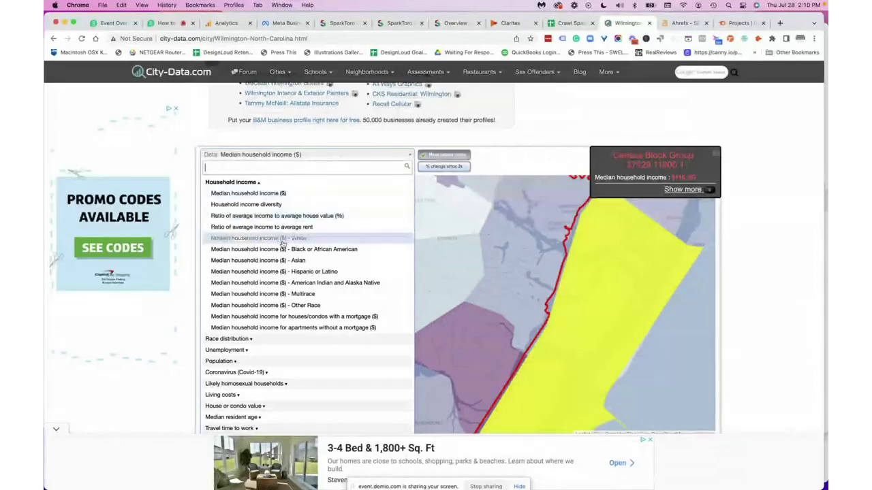
# Browse the map Data options, then dismiss the list, keeping median household income displayed
pyautogui.scroll(-1, 280, 259)
pyautogui.scroll(-1, 252, 300)
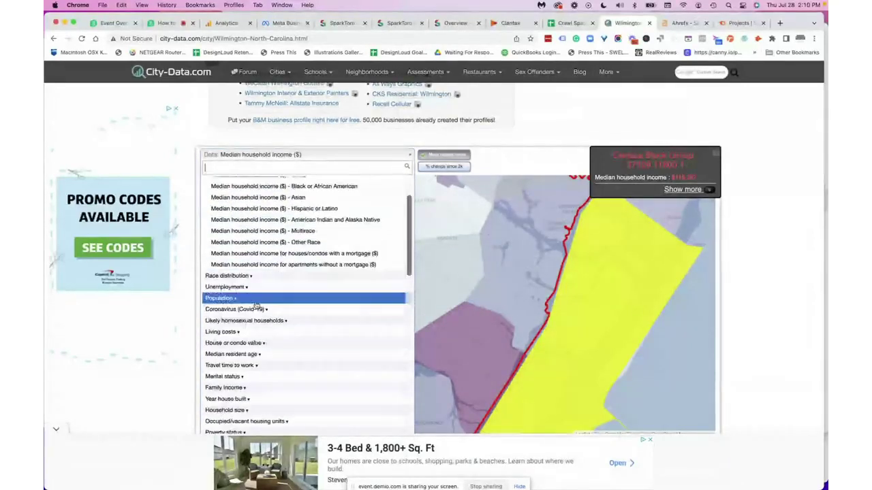
pyautogui.scroll(-2, 245, 369)
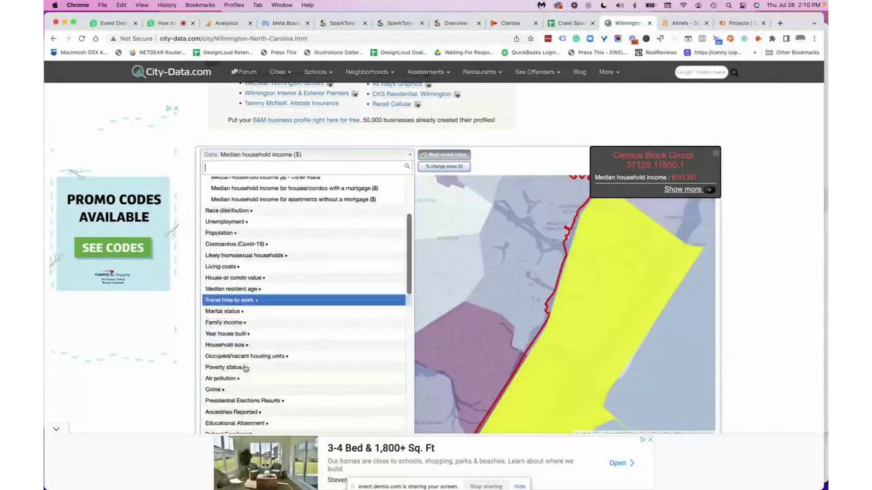
pyautogui.scroll(-1, 245, 361)
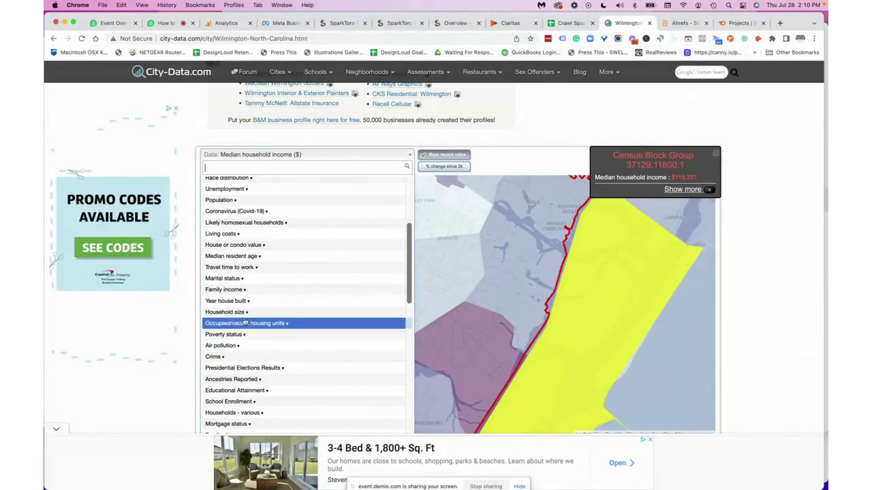
pyautogui.scroll(-1, 241, 340)
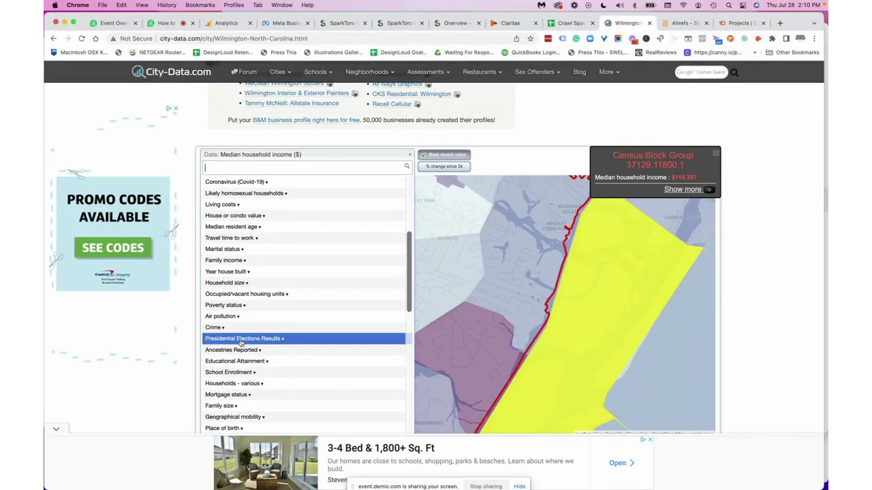
pyautogui.scroll(-2, 258, 366)
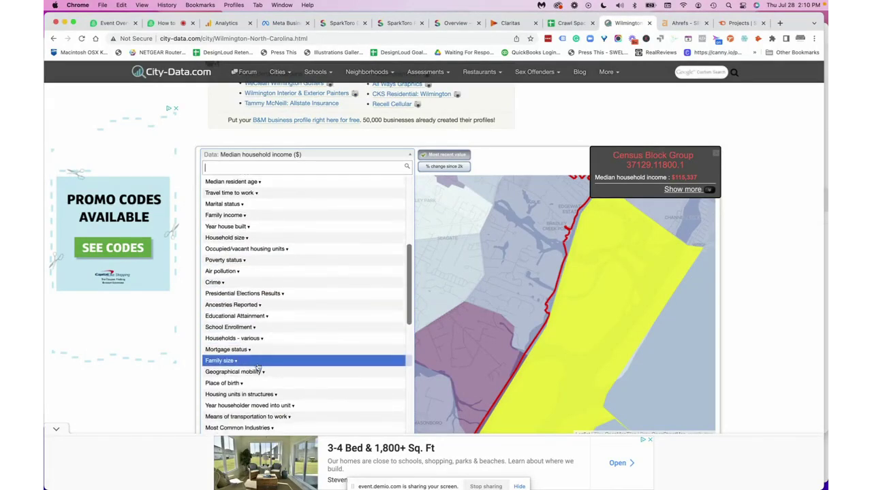
pyautogui.scroll(8, 259, 354)
pyautogui.scroll(2, 267, 311)
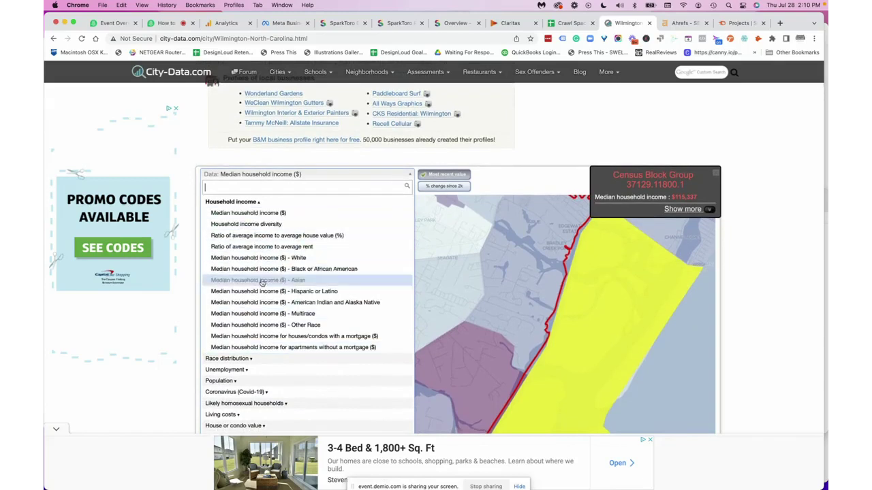
pyautogui.scroll(-4, 242, 344)
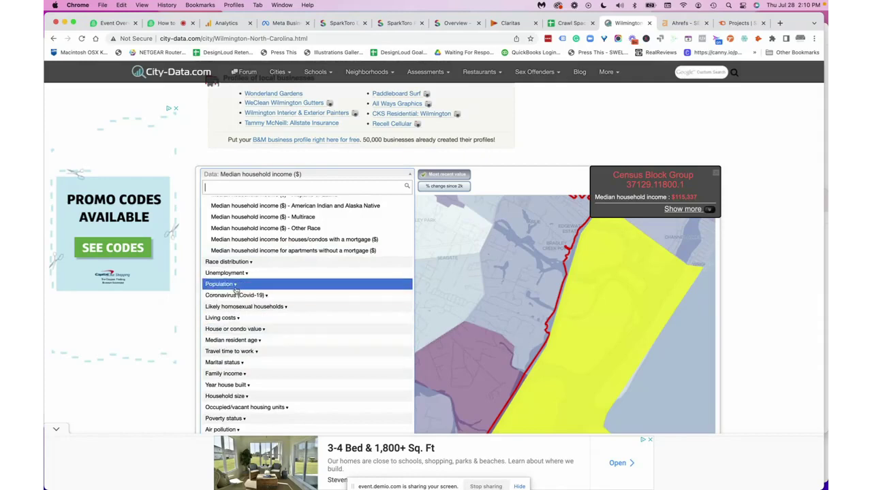
pyautogui.scroll(3, 235, 291)
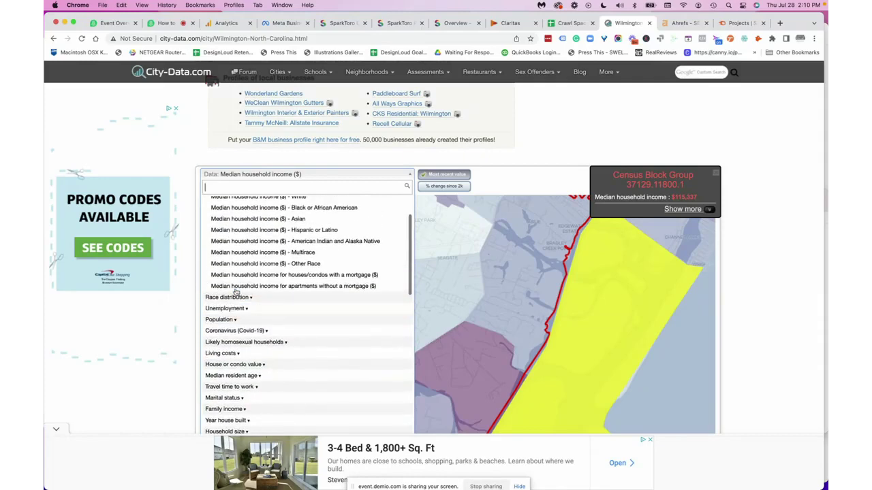
pyautogui.scroll(3, 235, 291)
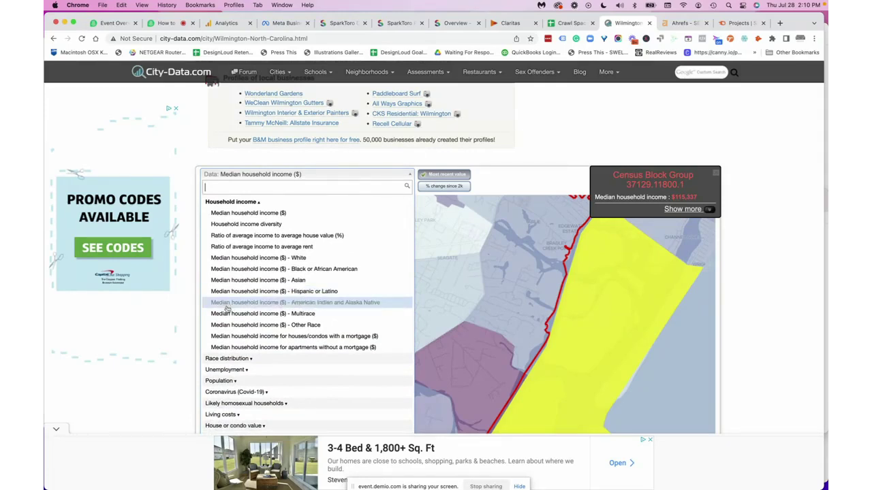
pyautogui.click(736, 305)
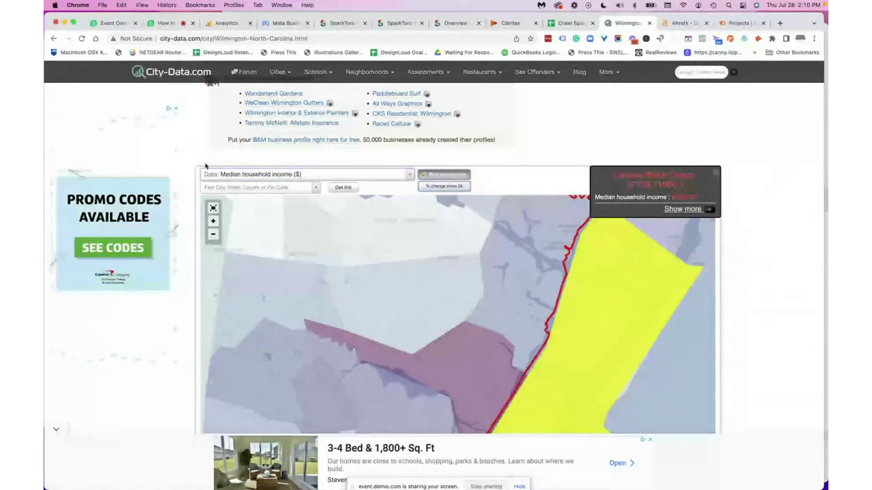
# Scroll past Wilmington's crime table and chart to the nearest cities section, then return to Demio
pyautogui.scroll(-2, 206, 166)
pyautogui.scroll(-15, 206, 166)
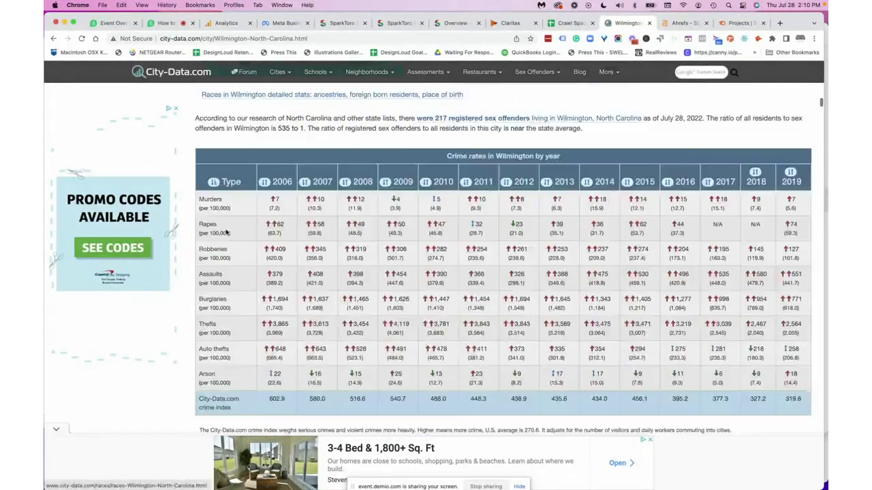
pyautogui.scroll(-2, 225, 231)
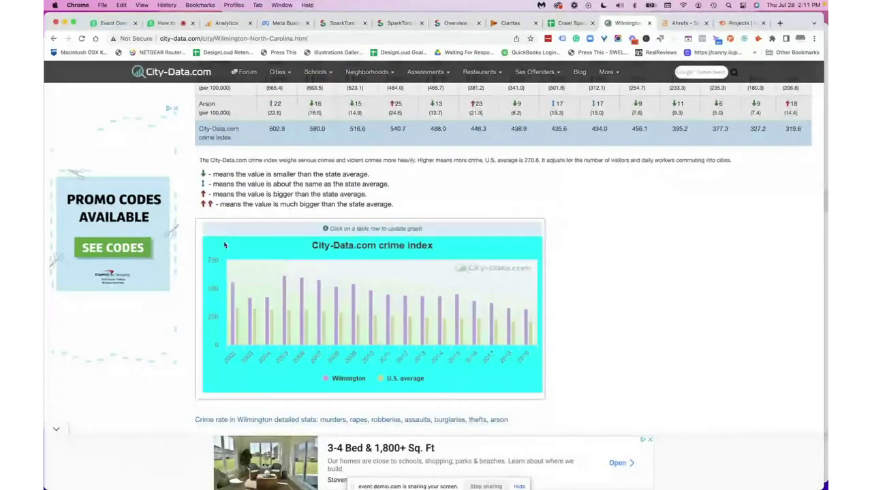
pyautogui.scroll(-15, 226, 244)
pyautogui.scroll(-8, 226, 244)
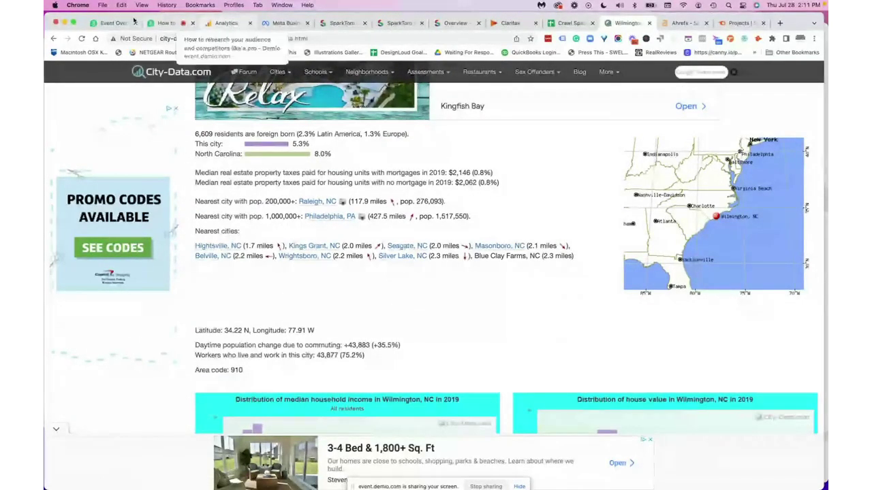
pyautogui.click(161, 28)
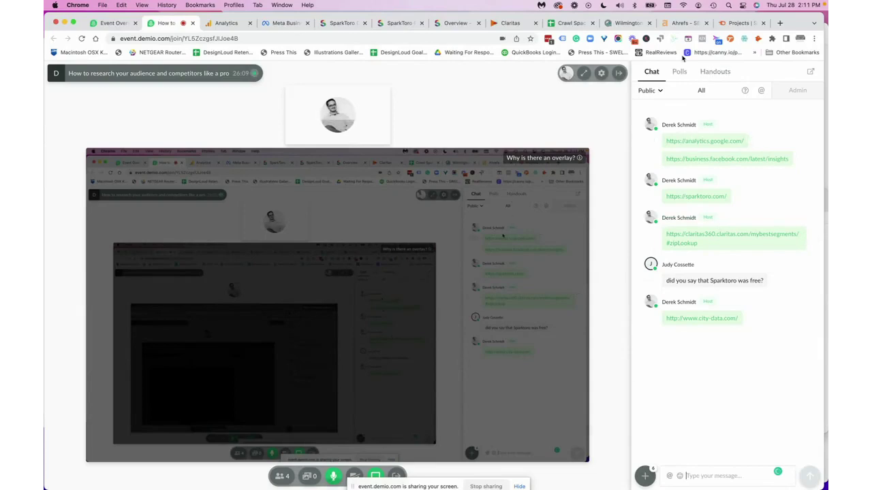
# Switch from the Demio webinar to the Ahrefs sign-in tab
pyautogui.click(682, 23)
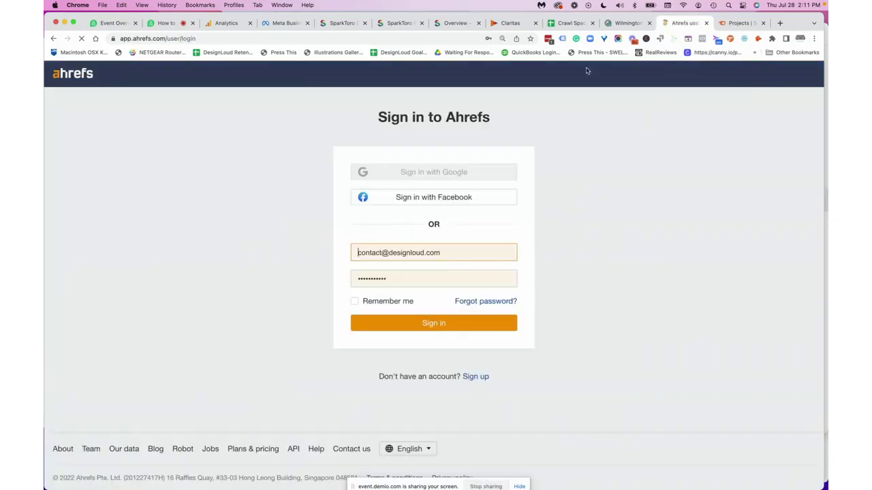
# Sign in to Ahrefs and go to Site Explorer, then start a new Chrome tab
pyautogui.click(454, 328)
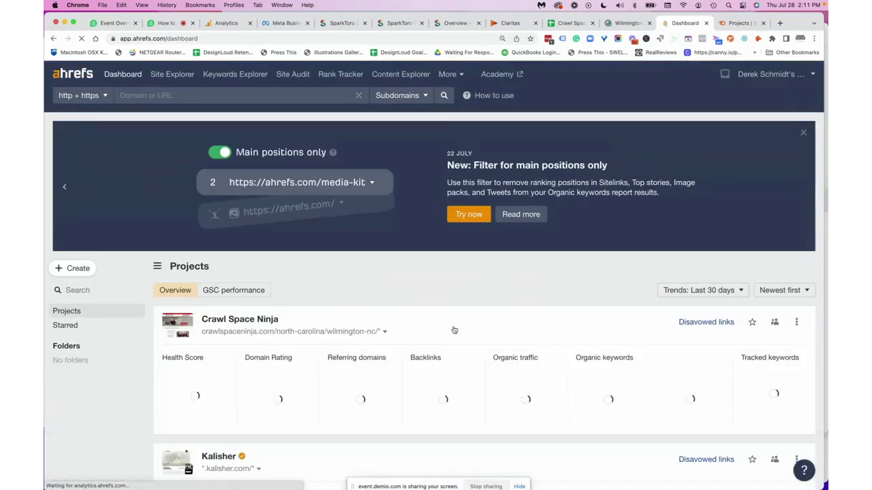
pyautogui.click(173, 75)
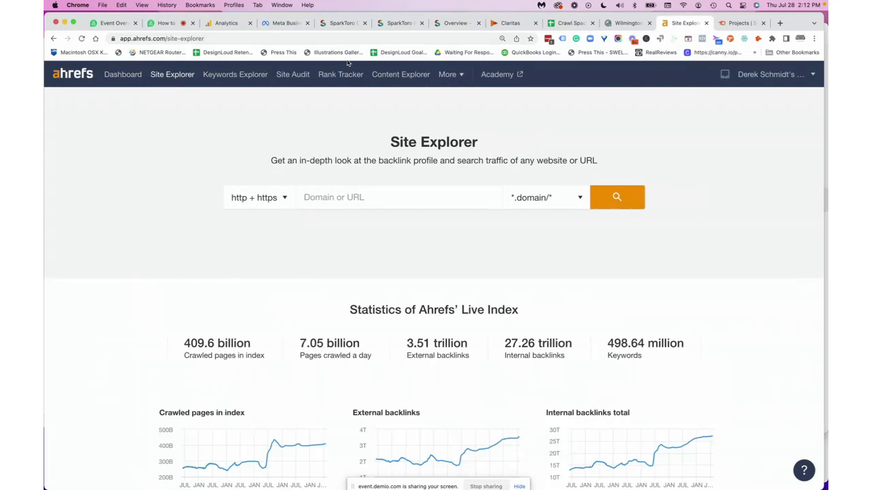
pyautogui.click(780, 24)
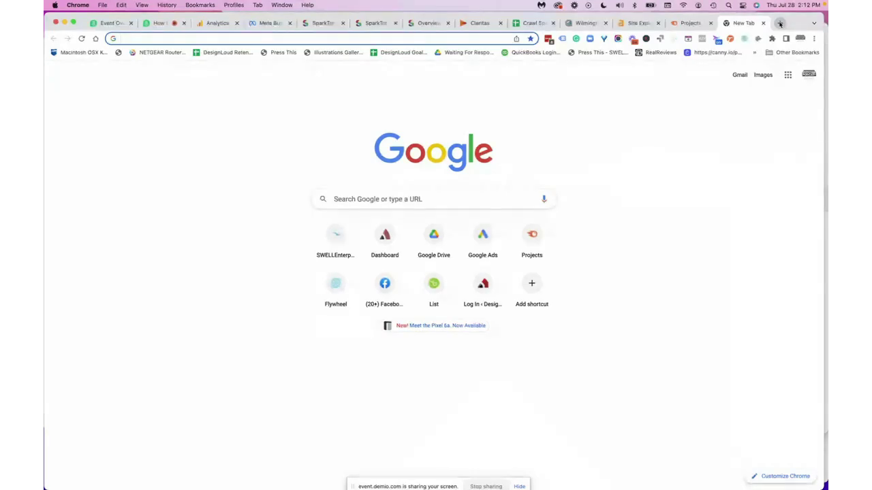
# Google 'heating and air wilmington nc', open the Carolina Comfort Air ad, and copy its repair page URL
pyautogui.write('he')
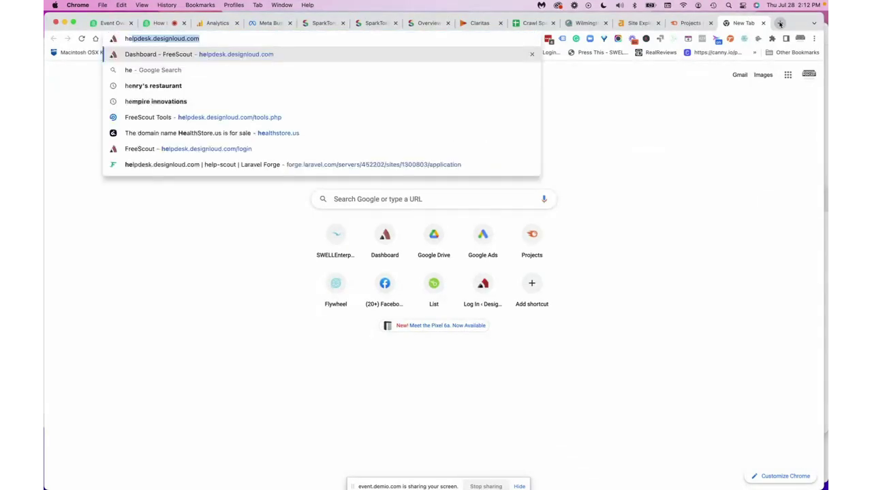
pyautogui.write('ating anda')
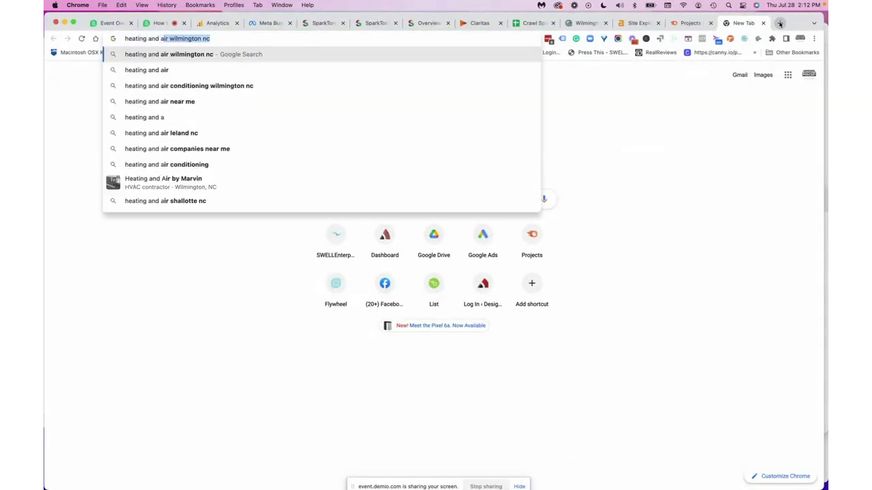
pyautogui.press('Return')
pyautogui.scroll(-3, 400, 280)
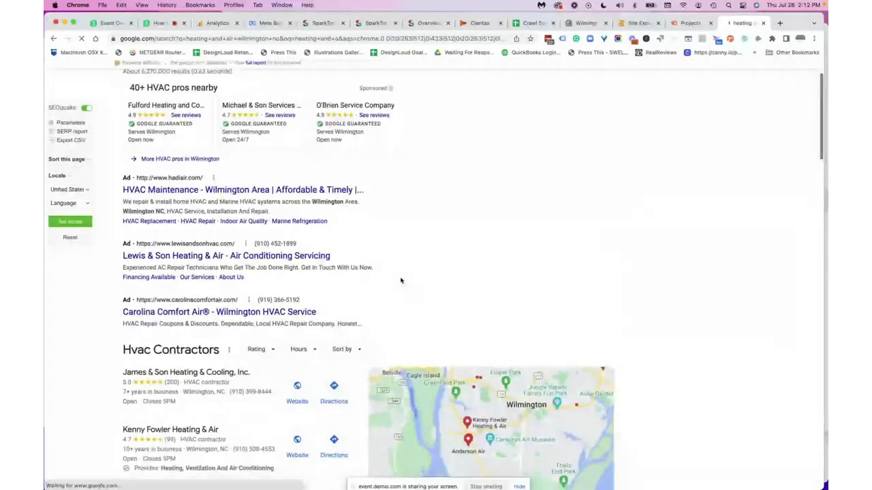
pyautogui.scroll(-2, 401, 281)
pyautogui.scroll(-1, 400, 281)
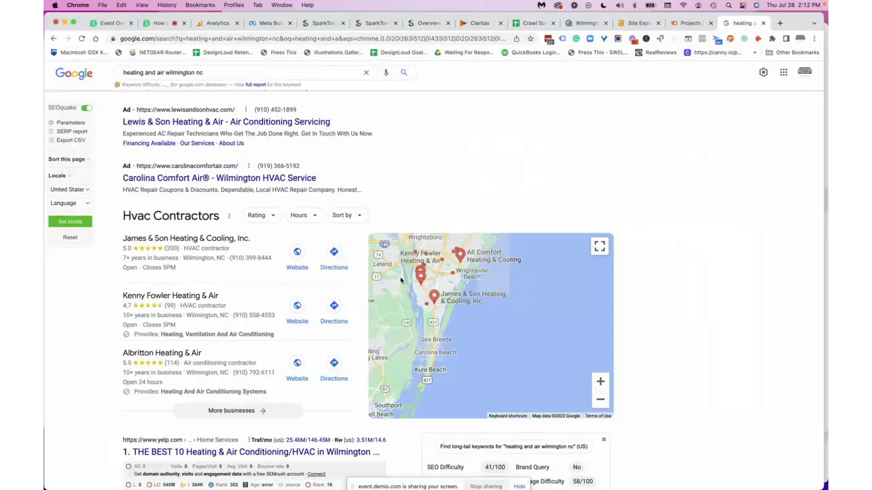
pyautogui.click(288, 181)
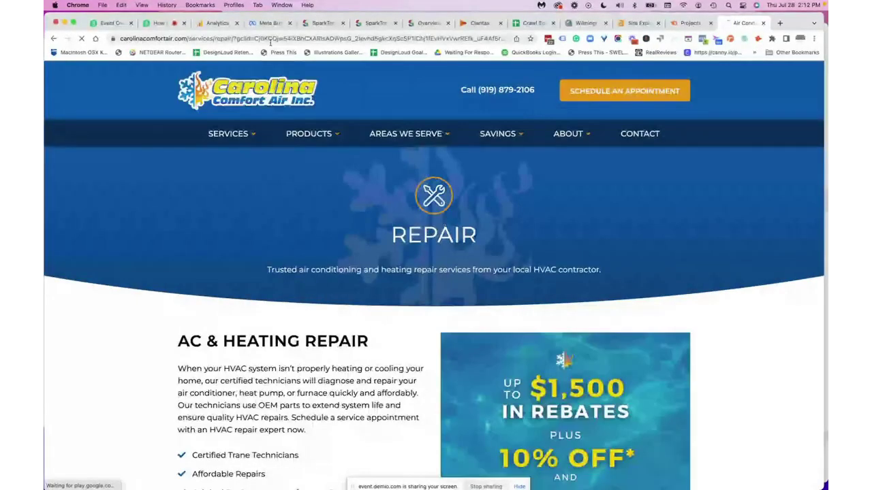
pyautogui.click(256, 40)
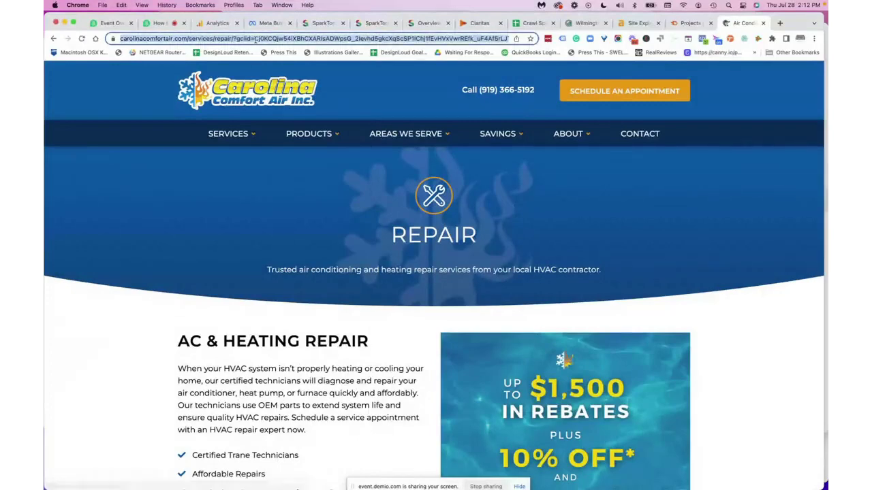
pyautogui.click(639, 24)
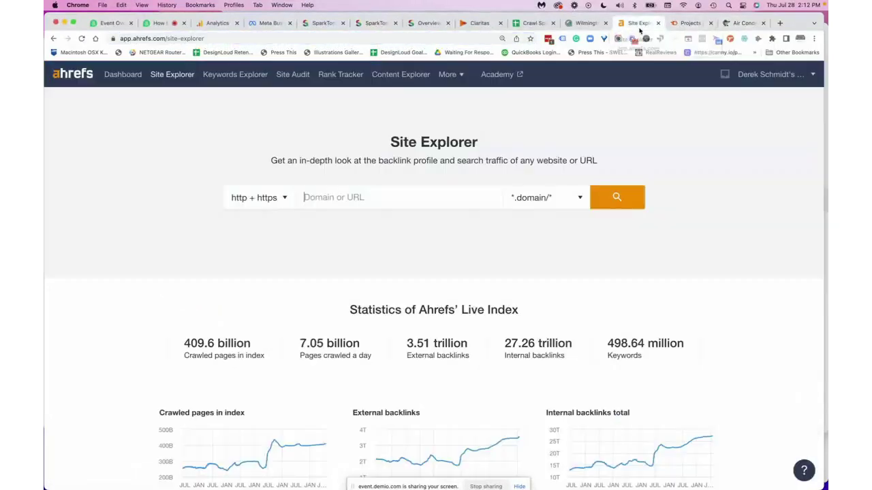
pyautogui.write('https://carolinacomfortair.com/services/repair/?gclid=Cj0KCQjw54lXBhCXARIsADWpsG_2levhd5gkcXqScSP1lChj1fEvHVxVwrREfk_uF4Af5rLJT4T_sD4aAtP8EALw_wcB')
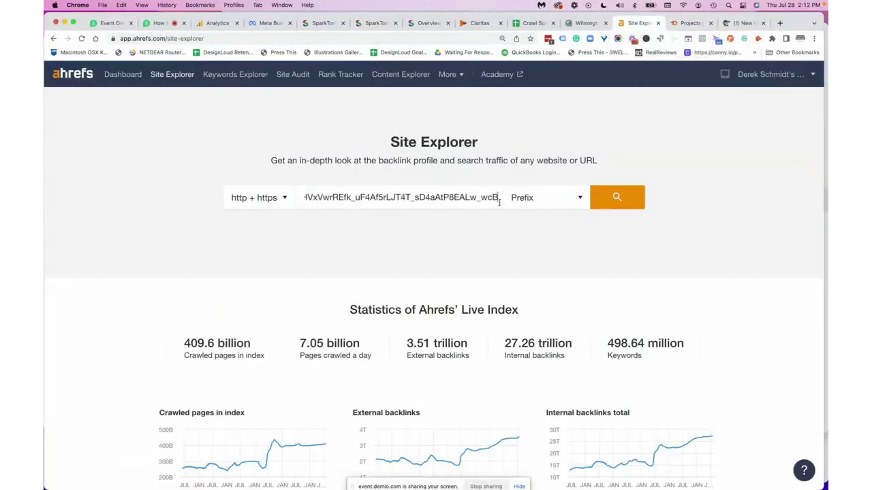
pyautogui.moveTo(320, 205); pyautogui.dragTo(444, 197)
pyautogui.press('BackSpace')
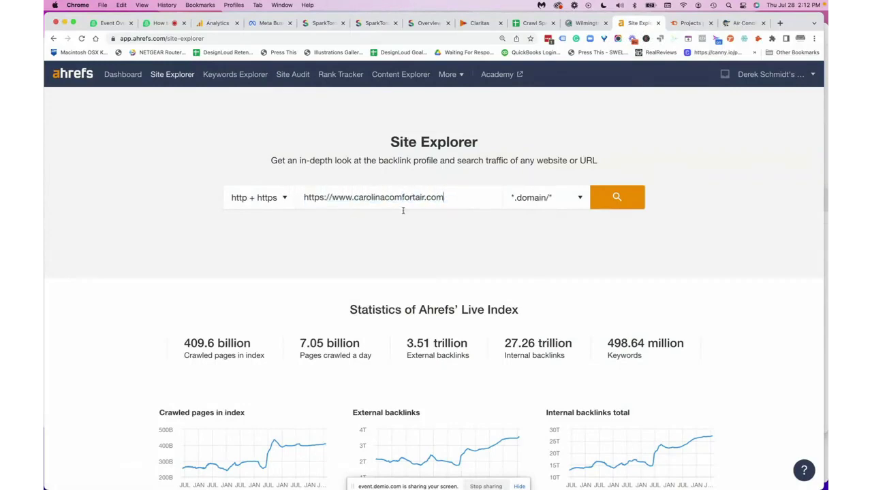
pyautogui.moveTo(332, 197); pyautogui.dragTo(303, 197)
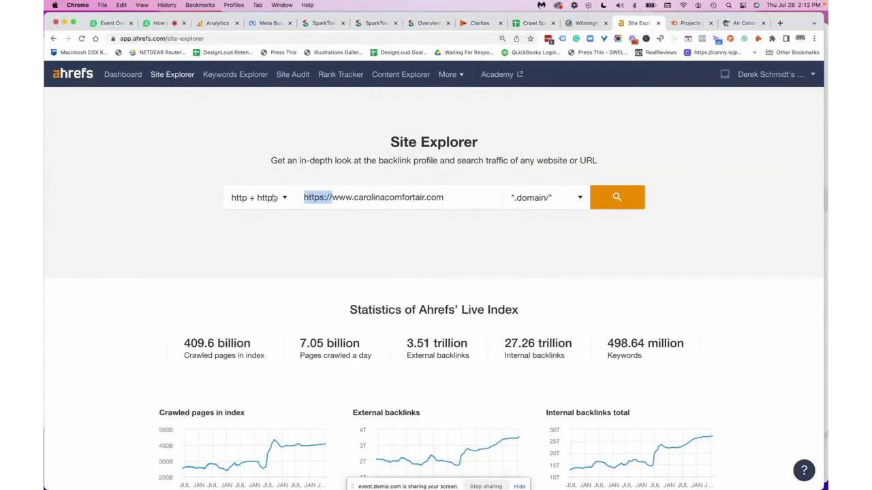
pyautogui.press('BackSpace')
pyautogui.click(627, 200)
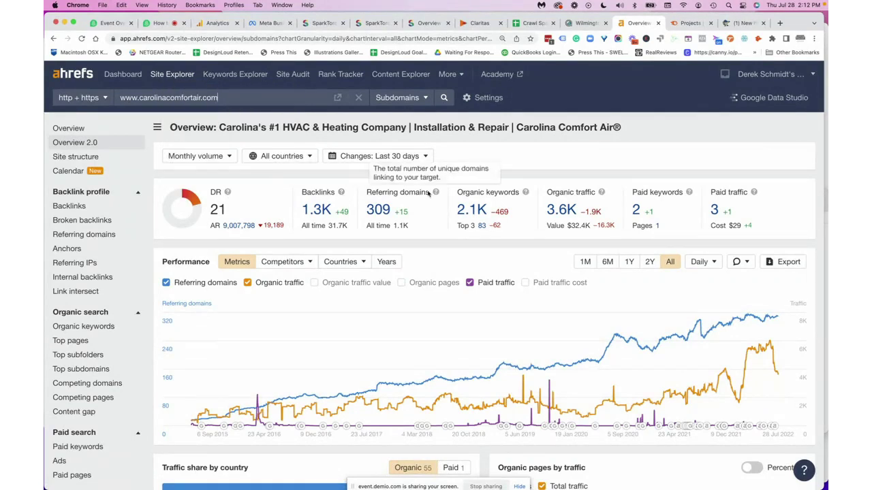
pyautogui.moveTo(439, 194)
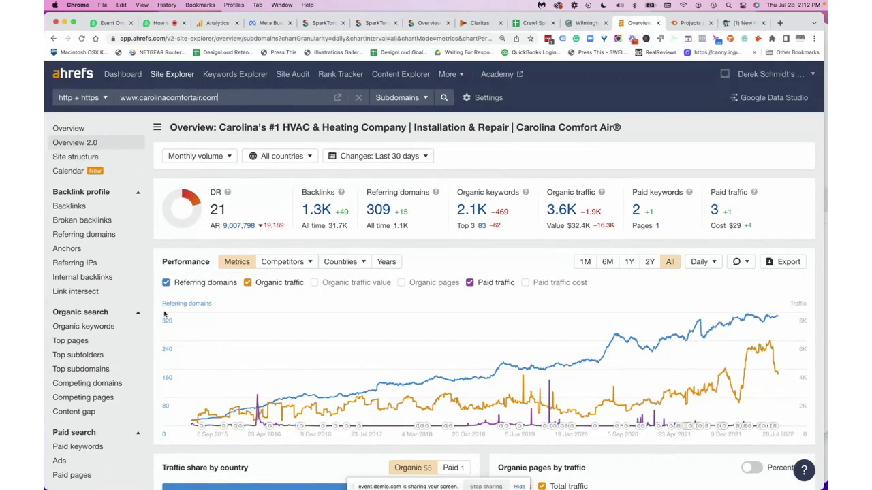
# Open carolinacomfortair.com's Organic keywords report and scroll through its 2,770 ranking keywords
pyautogui.click(100, 328)
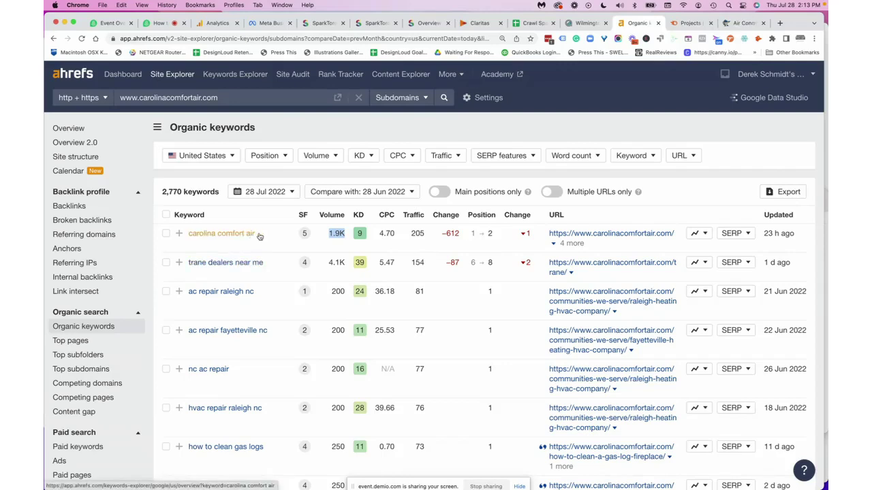
pyautogui.moveTo(200, 97); pyautogui.dragTo(157, 97)
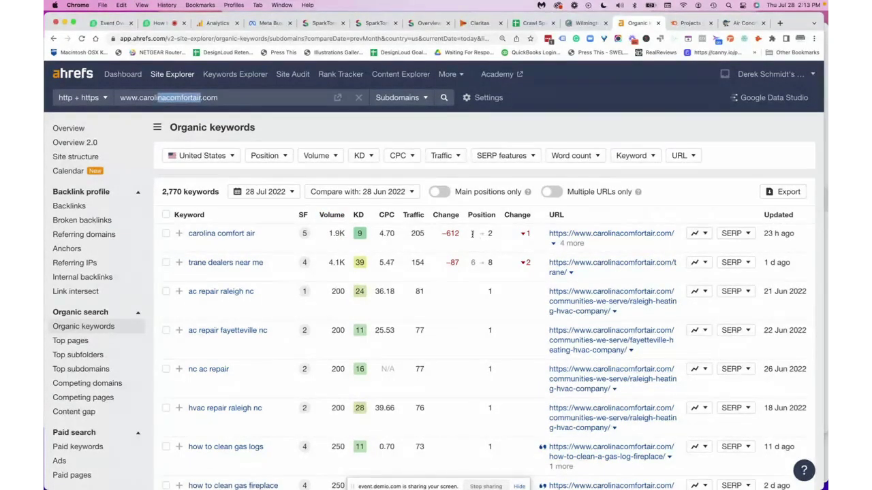
pyautogui.moveTo(472, 234); pyautogui.dragTo(493, 235)
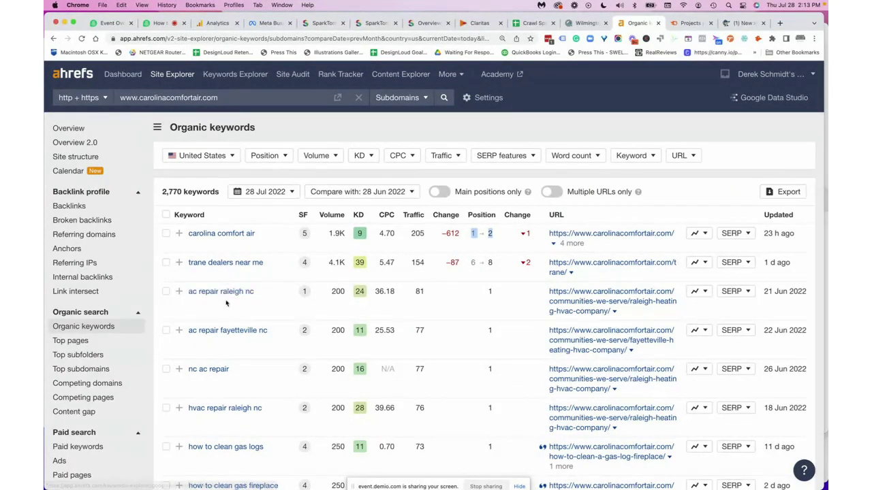
pyautogui.scroll(-5, 223, 352)
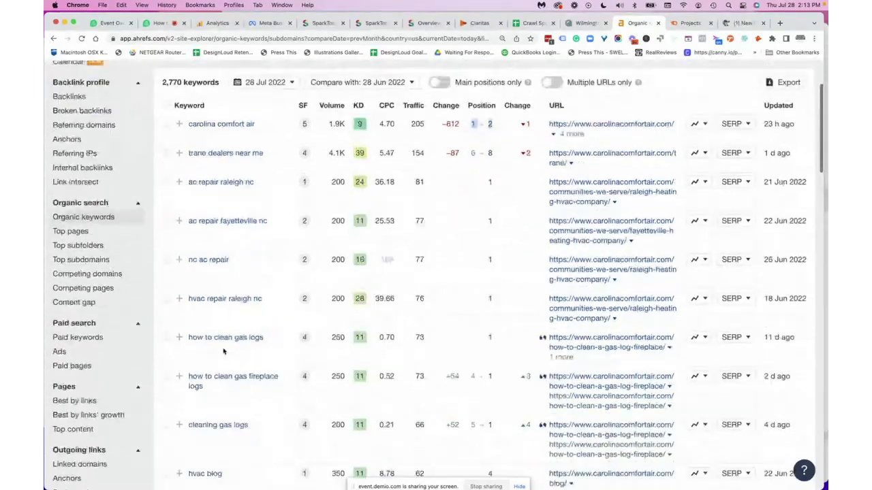
pyautogui.scroll(-2, 223, 352)
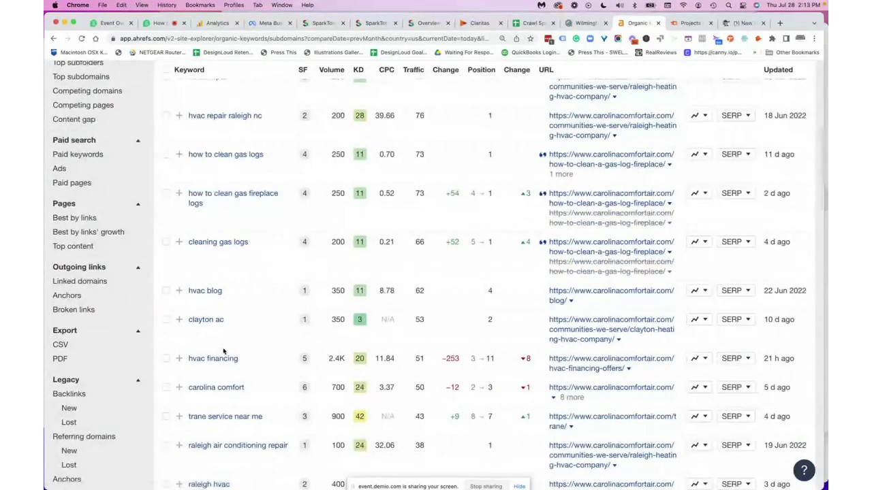
pyautogui.scroll(-1, 222, 352)
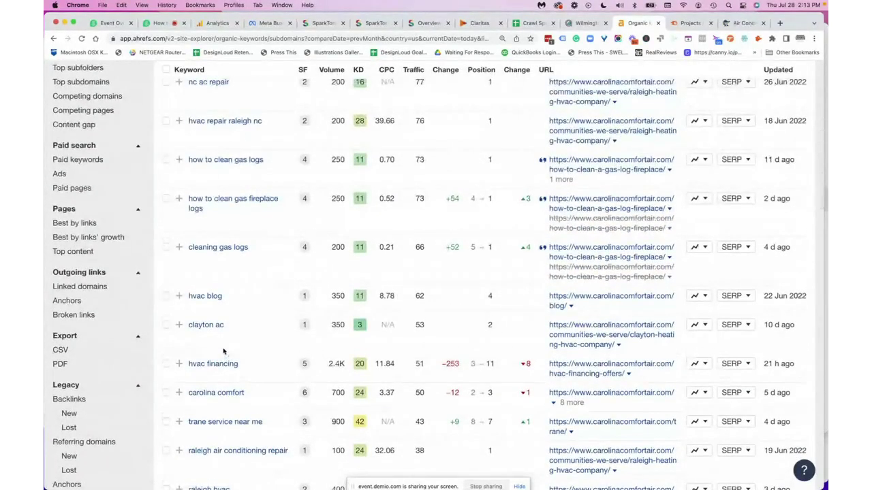
pyautogui.scroll(-4, 223, 352)
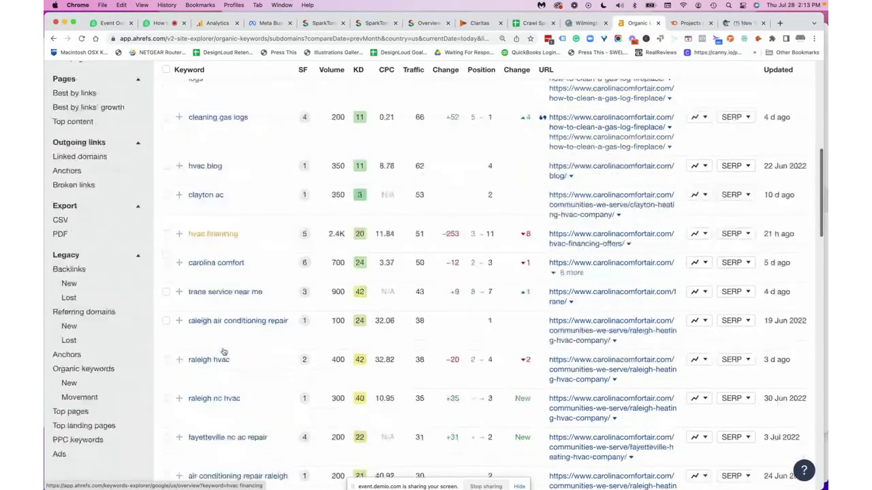
pyautogui.scroll(-3, 223, 352)
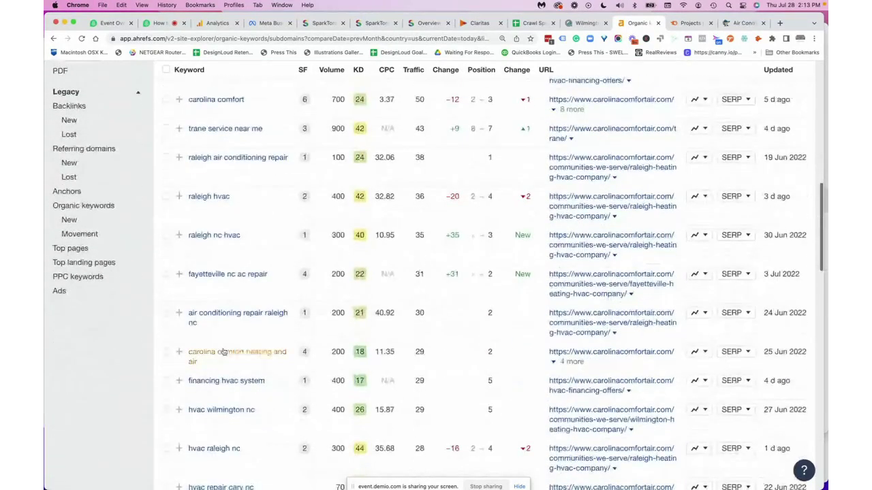
pyautogui.scroll(10, 223, 351)
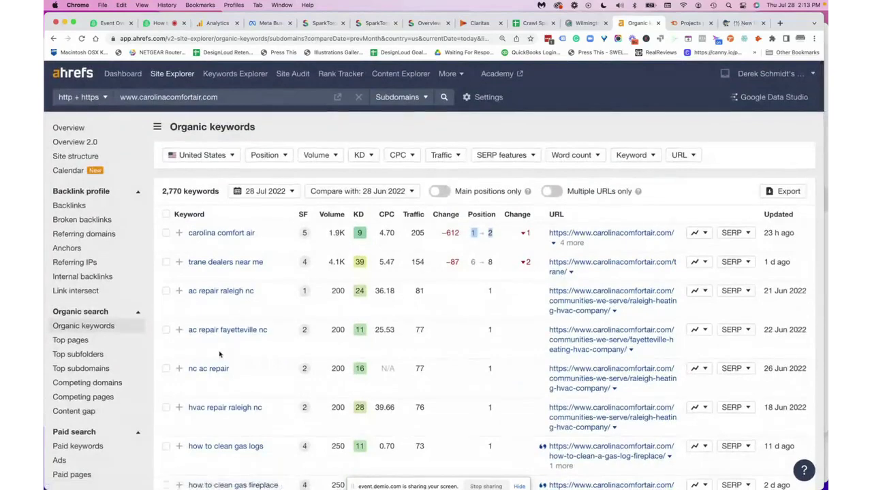
pyautogui.scroll(-1, 220, 353)
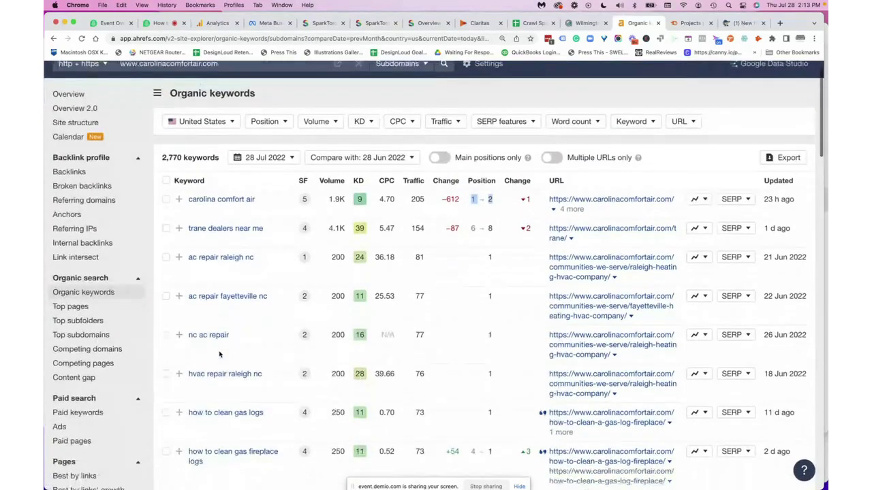
# Scan carolinacomfortair.com's Top pages table, then open Content gap with the site as target
pyautogui.click(99, 308)
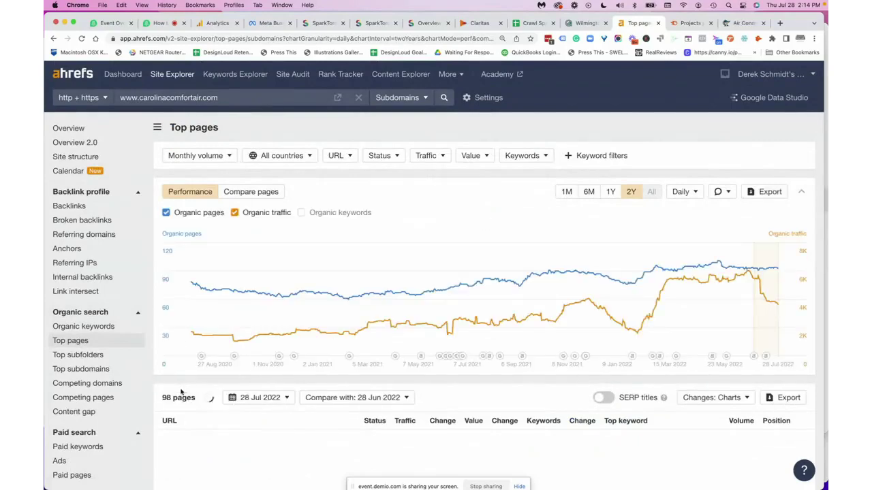
pyautogui.scroll(-5, 229, 373)
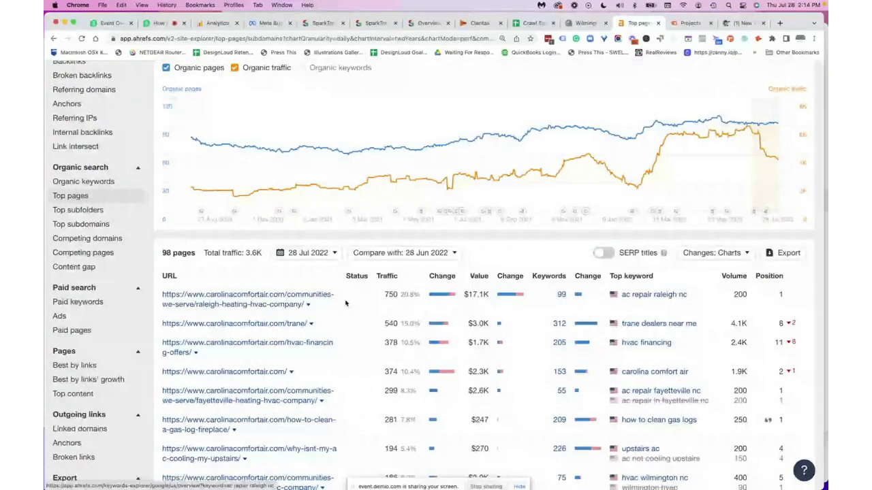
pyautogui.click(86, 269)
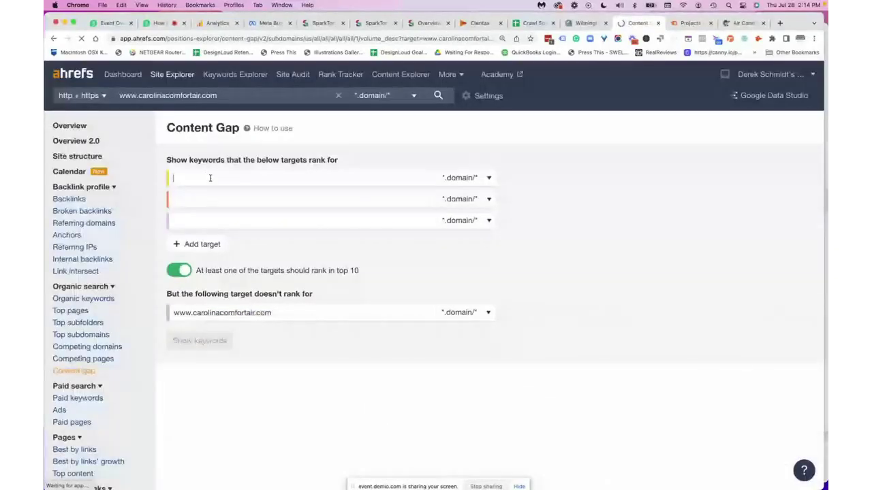
# Paste the clipboard into the first Content Gap target field and select the pasted text
pyautogui.click(211, 178)
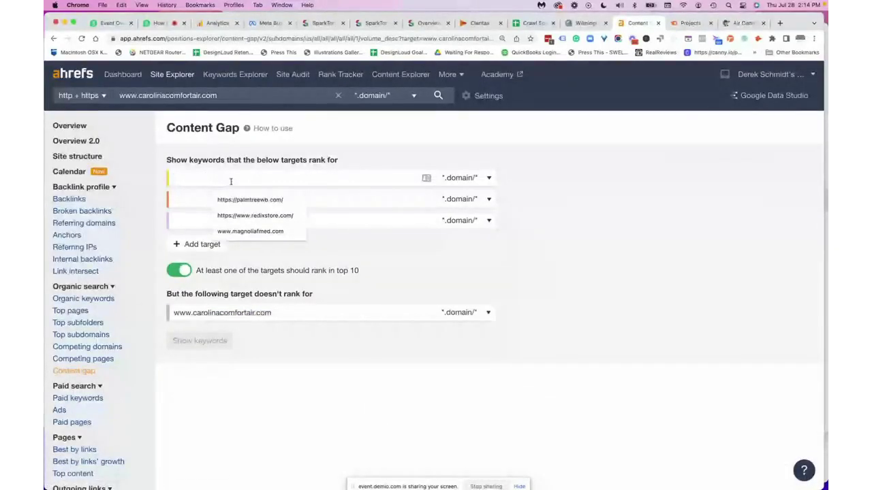
pyautogui.press('super+v')
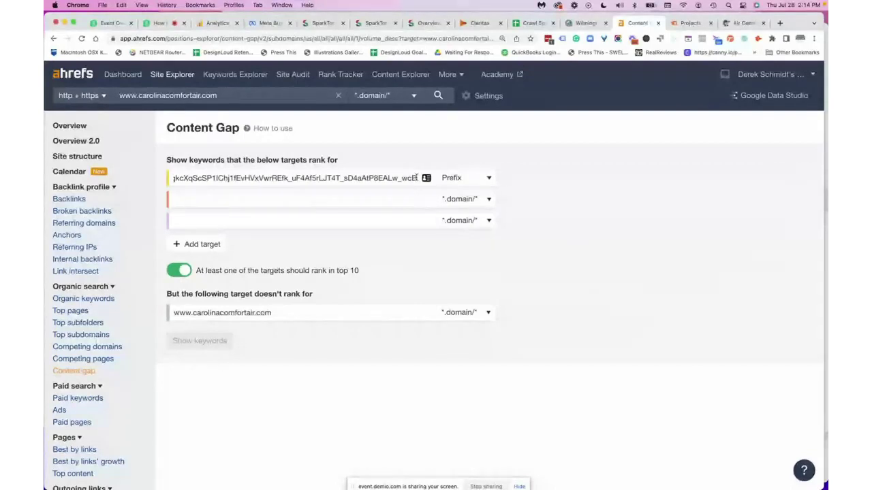
pyautogui.press('super+a')
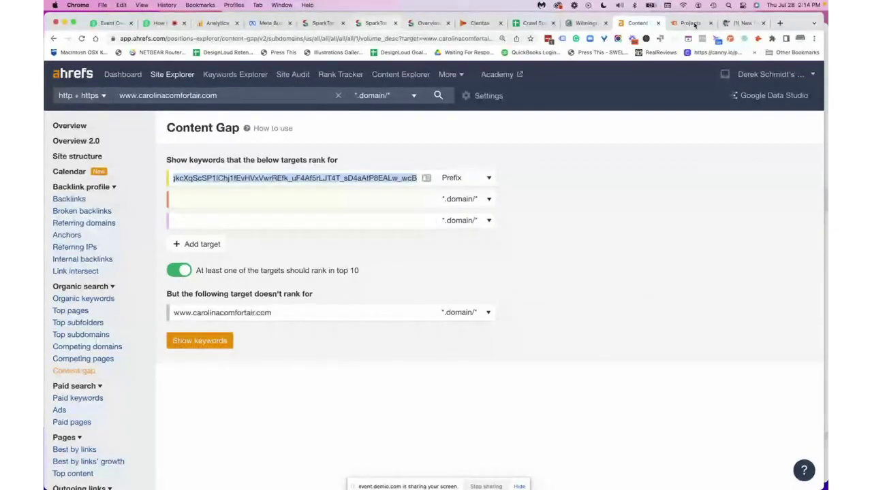
# Open O'Brien Service from the 'heating and air wilmington nc' Google results and copy its URL
pyautogui.click(742, 23)
pyautogui.click(53, 38)
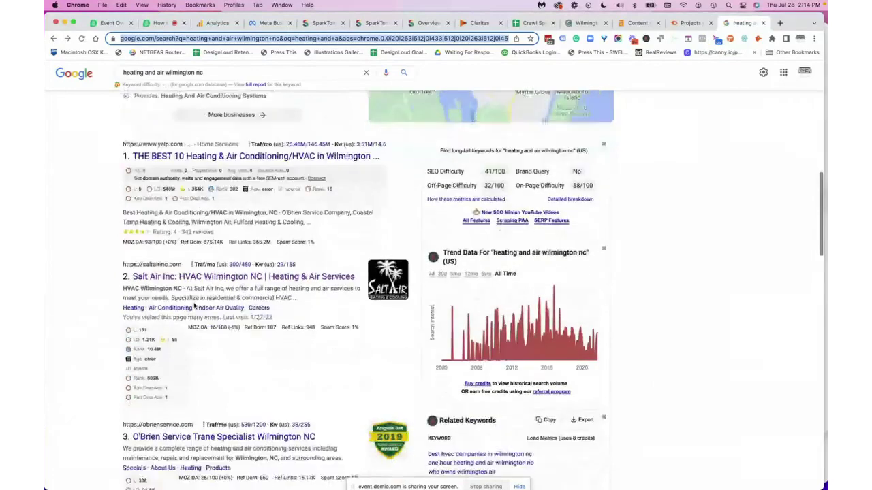
pyautogui.scroll(-2, 195, 307)
pyautogui.keyDown('super'); pyautogui.click(224, 358); pyautogui.keyUp('super')
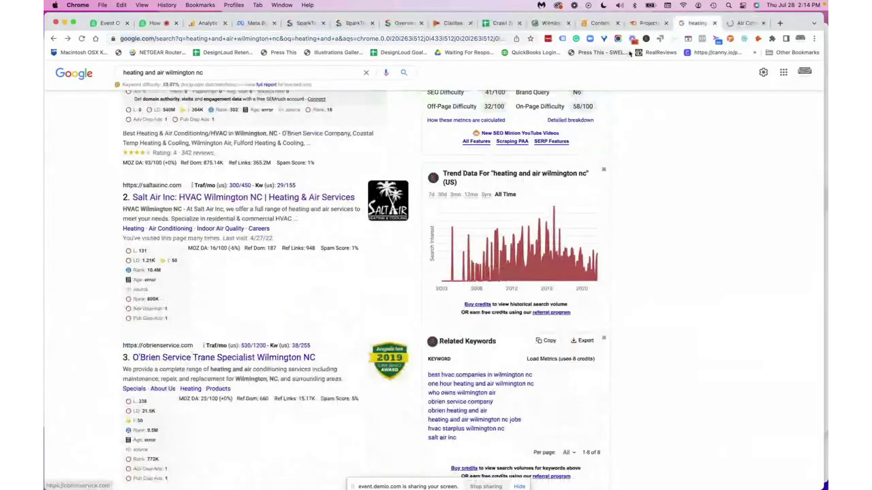
pyautogui.hotkey('ctrl', 'Tab')
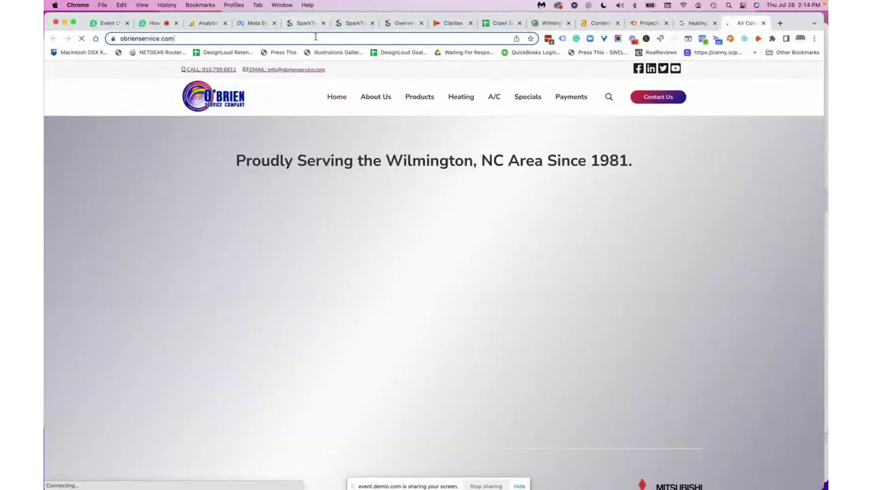
pyautogui.click(315, 37)
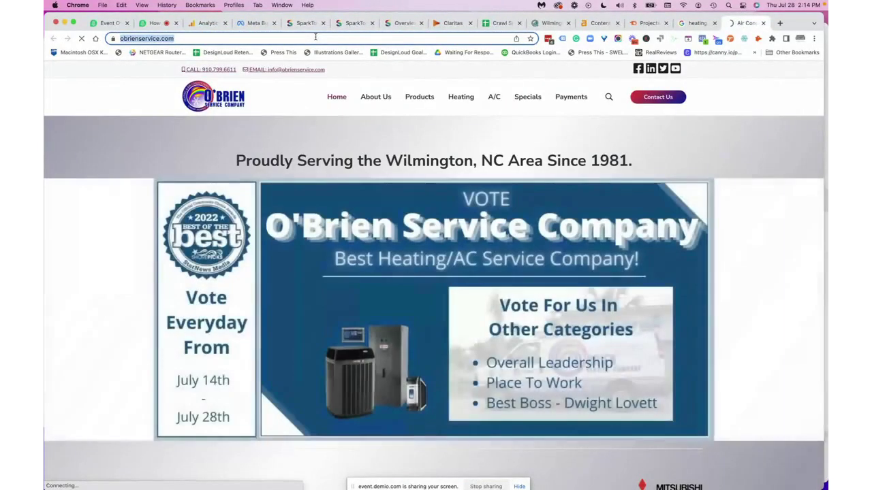
pyautogui.press('super+c')
# Paste obrienservice.com as the Content Gap target and list its 93 keywords carolinacomfortair.com lacks
pyautogui.click(599, 22)
pyautogui.press('super+v')
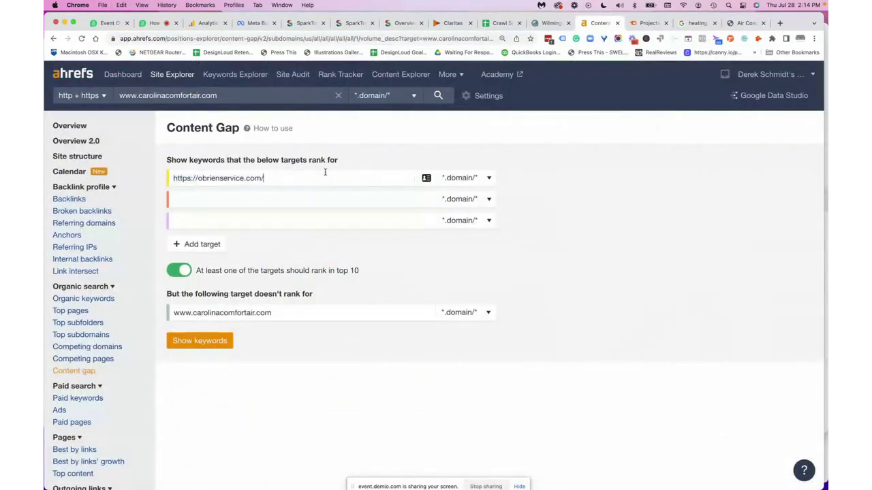
pyautogui.click(209, 341)
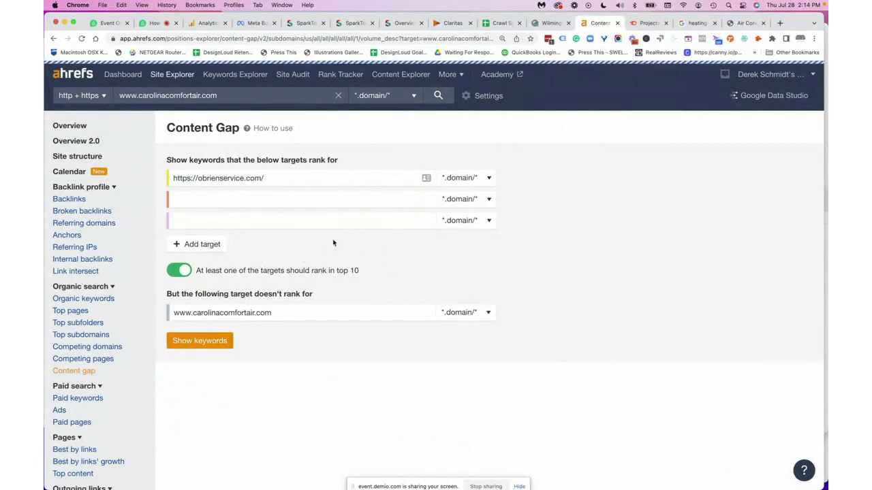
pyautogui.scroll(-1, 335, 242)
pyautogui.scroll(-1, 335, 242)
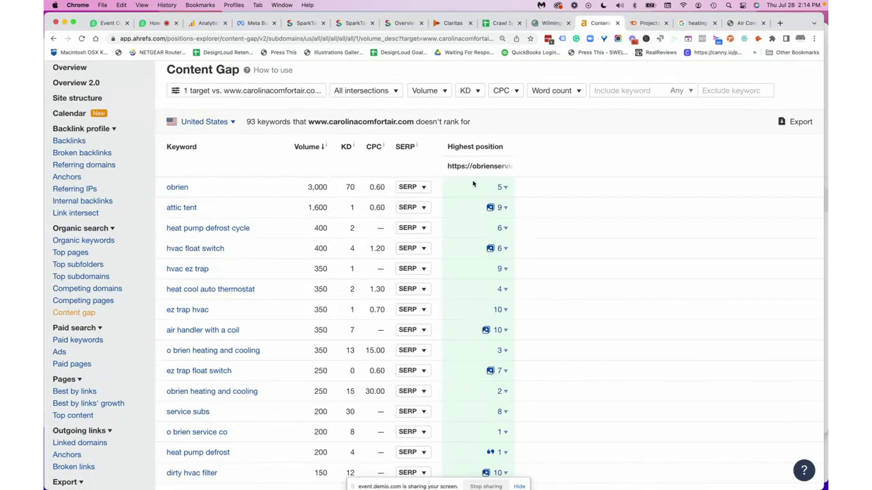
pyautogui.scroll(-1, 475, 195)
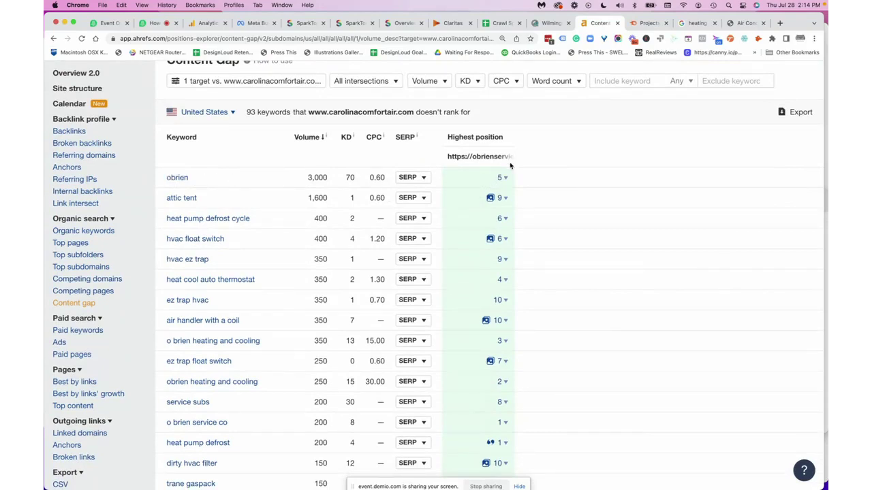
pyautogui.scroll(-5, 502, 192)
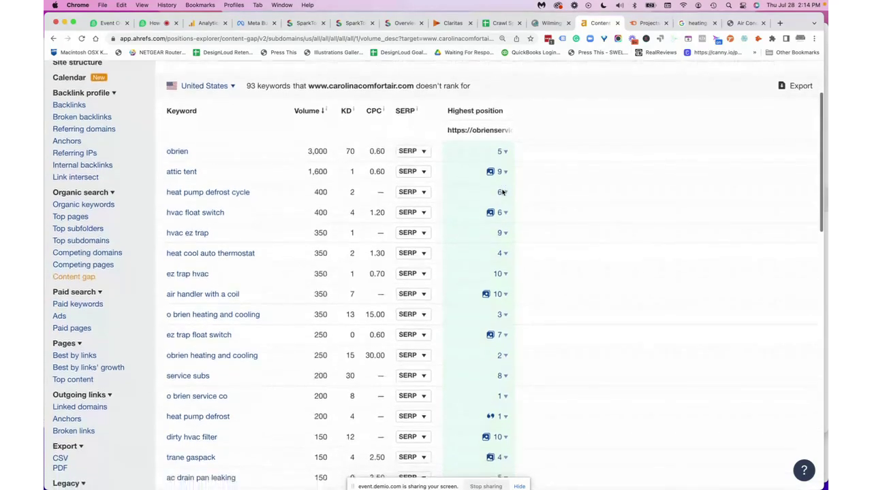
pyautogui.scroll(-10, 502, 191)
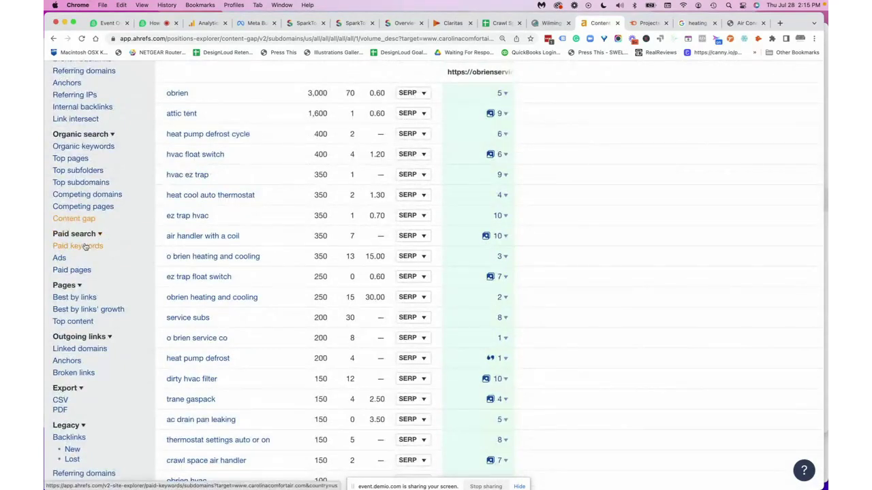
# Check carolinacomfortair.com's paid keywords and ads reports in Ahrefs
pyautogui.click(80, 248)
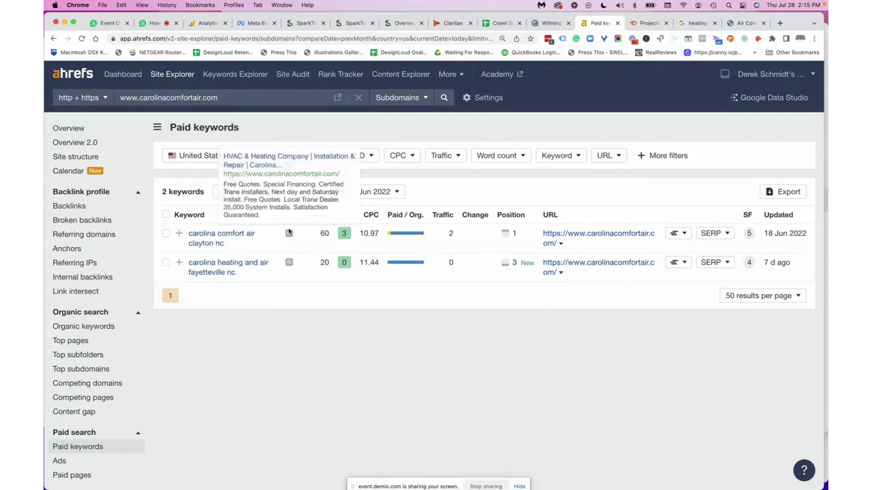
pyautogui.click(59, 461)
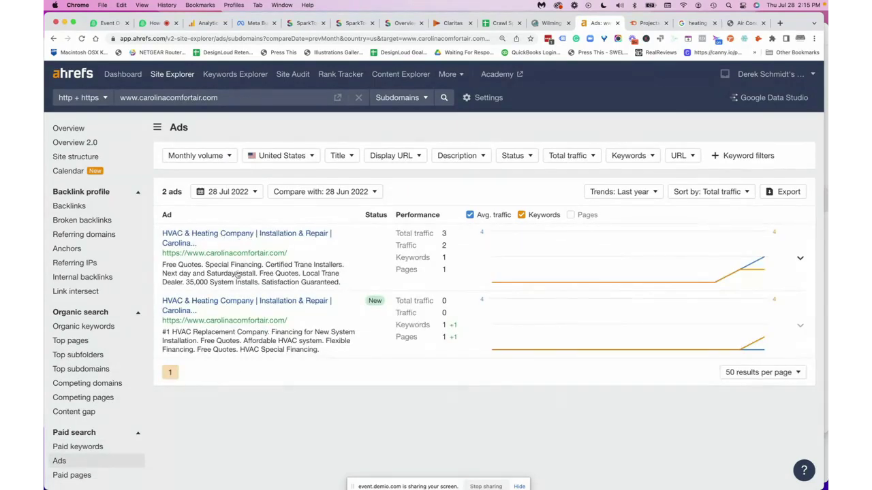
pyautogui.scroll(-3, 235, 278)
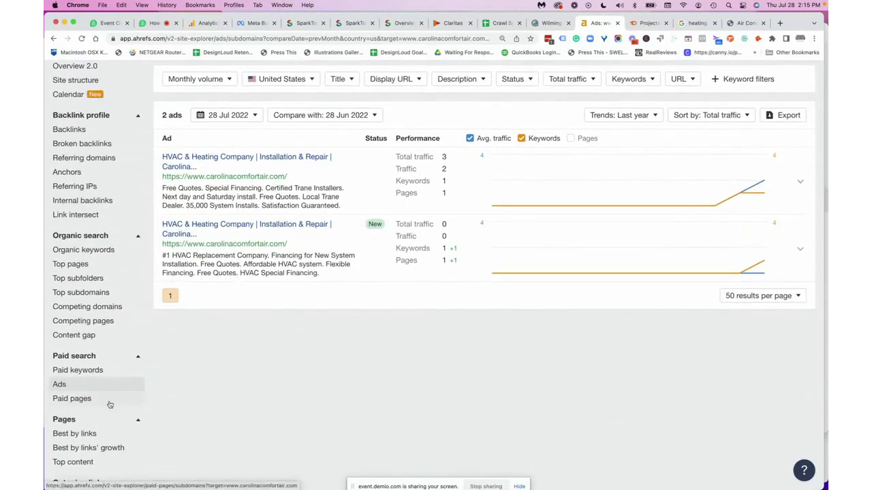
# Scroll through the Paid pages report, then open the Backlinks report with 521 link groups
pyautogui.click(110, 406)
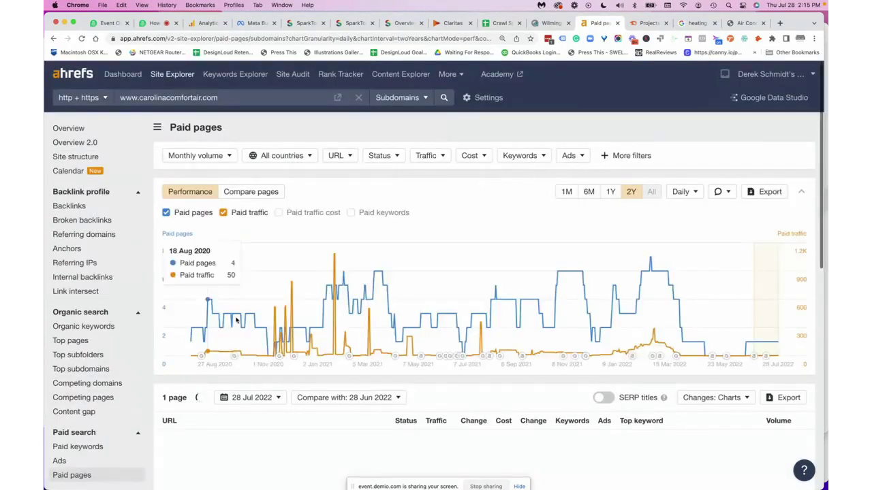
pyautogui.scroll(-2, 212, 331)
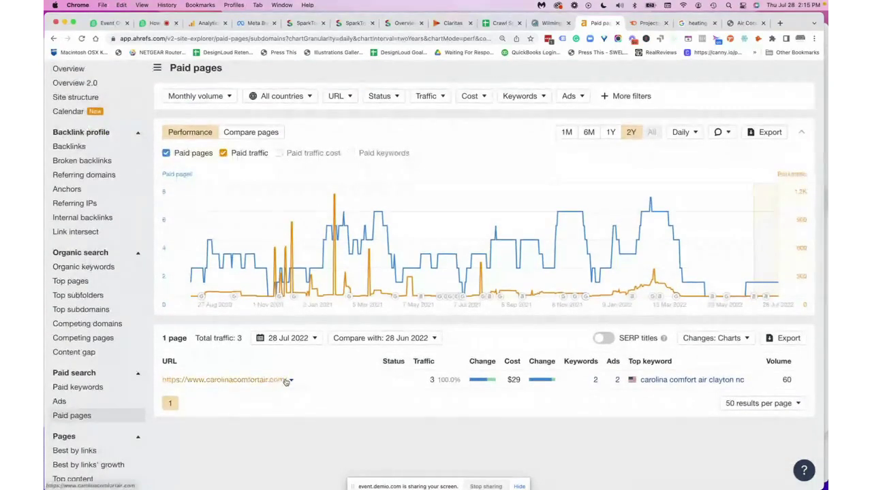
pyautogui.scroll(-2, 286, 382)
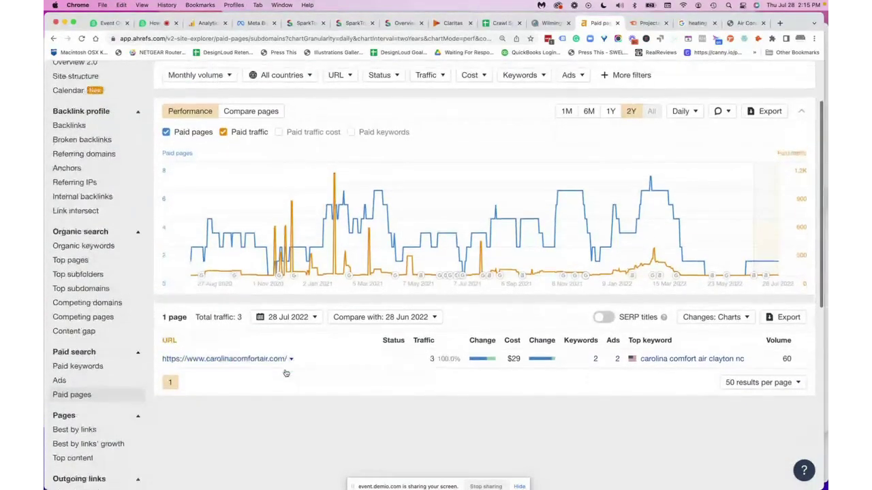
pyautogui.scroll(-8, 286, 374)
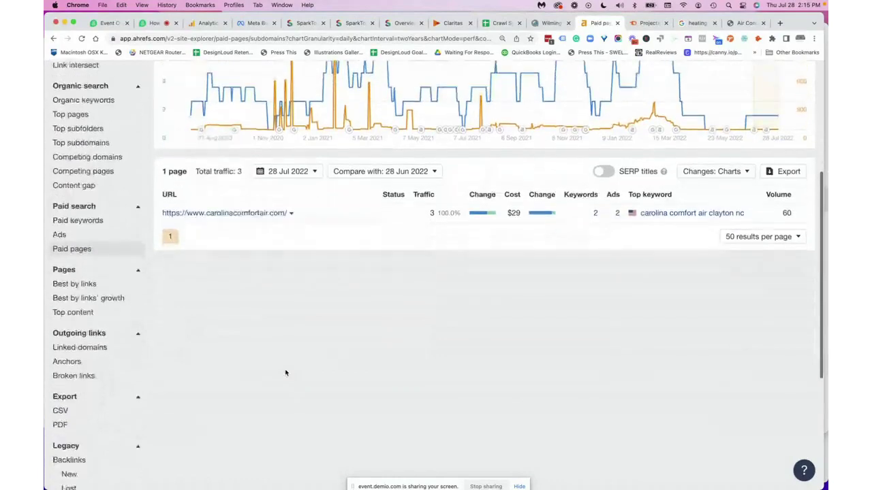
pyautogui.scroll(1, 78, 230)
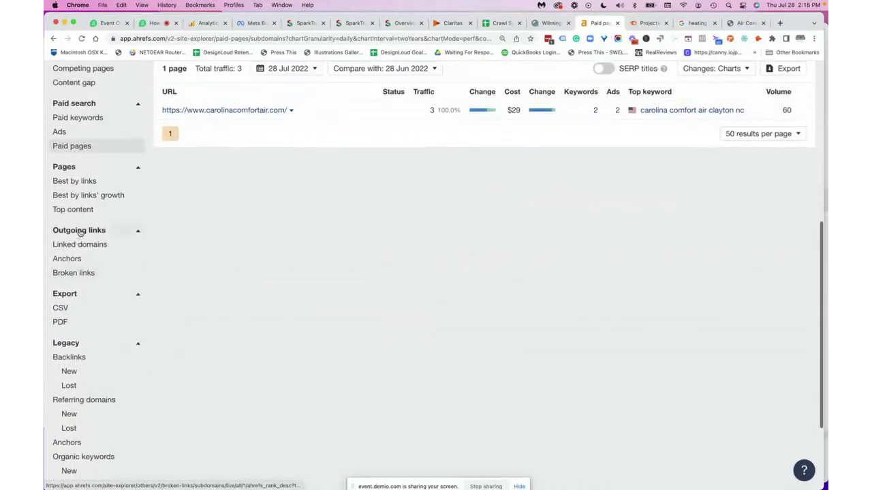
pyautogui.scroll(5, 84, 223)
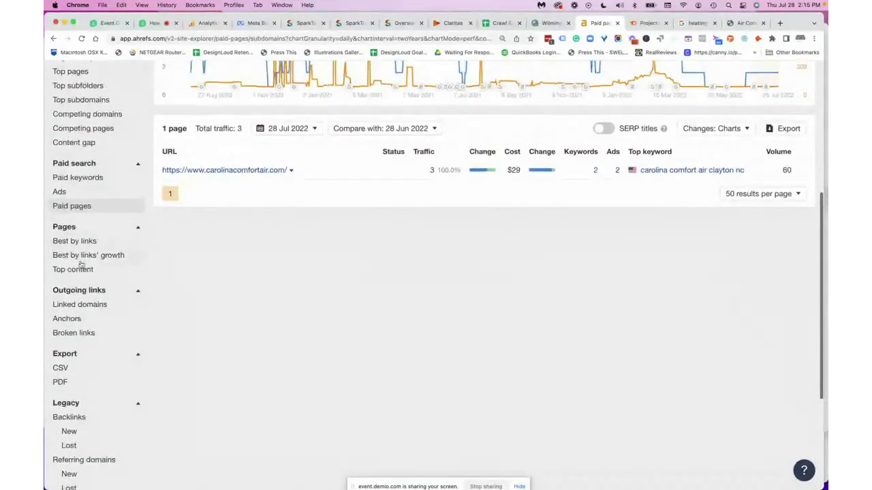
pyautogui.scroll(4, 81, 265)
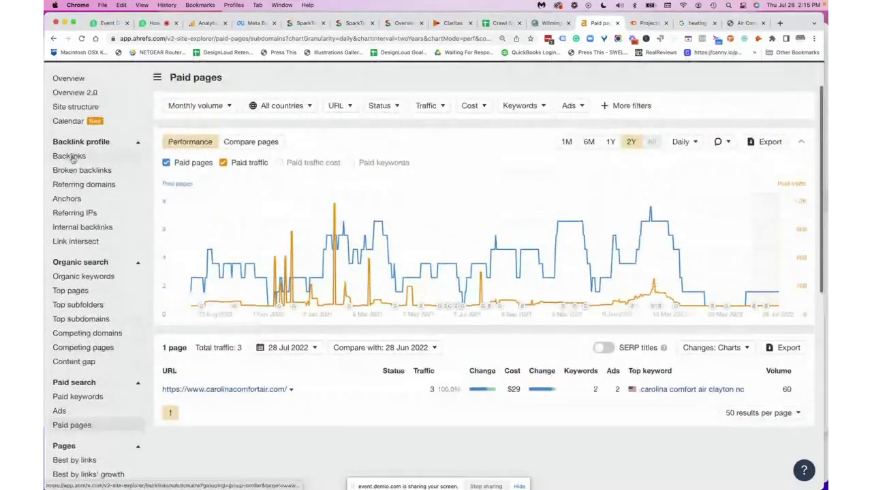
pyautogui.click(71, 157)
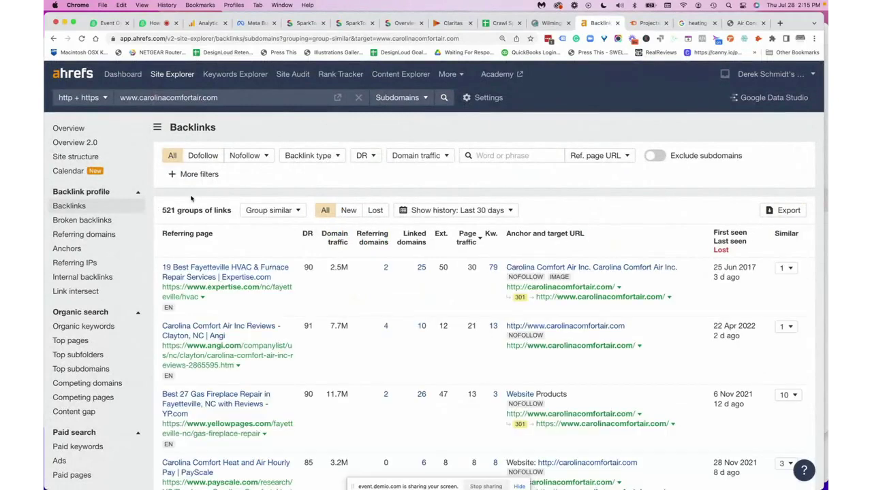
# Copy the carolinacomfortair.com domain from the Ahrefs search field and go to Semrush Projects
pyautogui.scroll(-1, 227, 298)
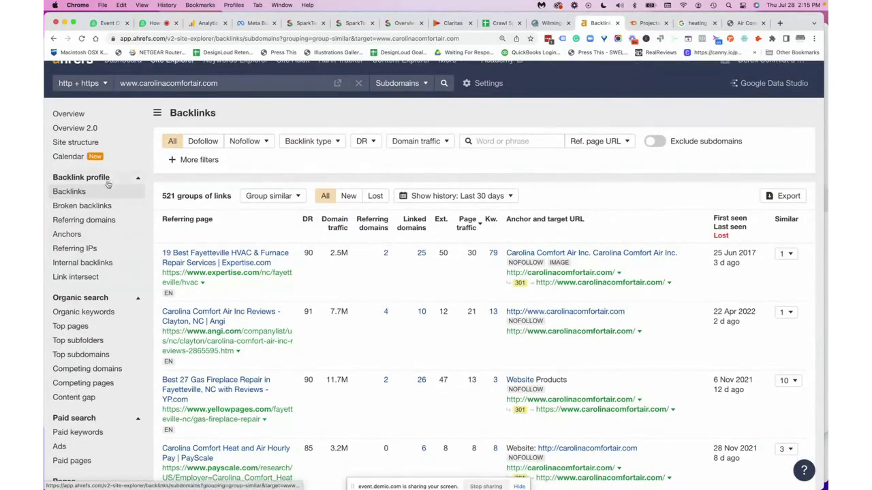
pyautogui.scroll(1, 133, 147)
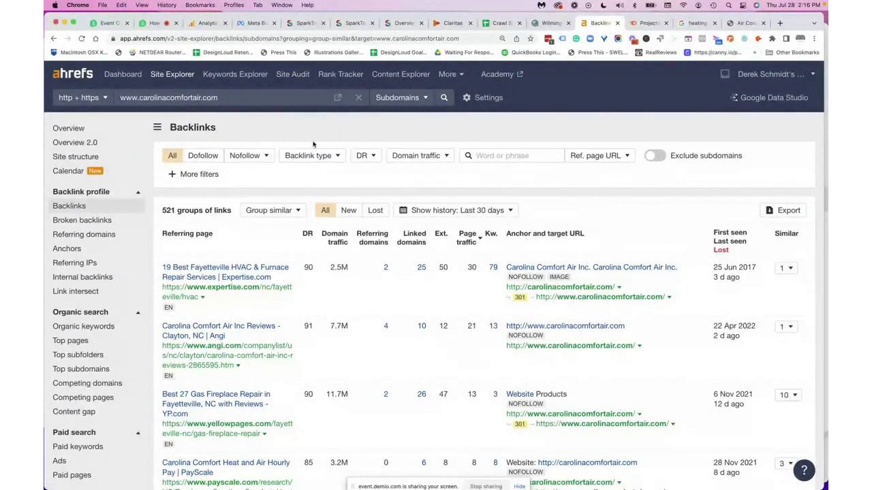
pyautogui.click(226, 98)
pyautogui.press('super+a')
pyautogui.press('super+c')
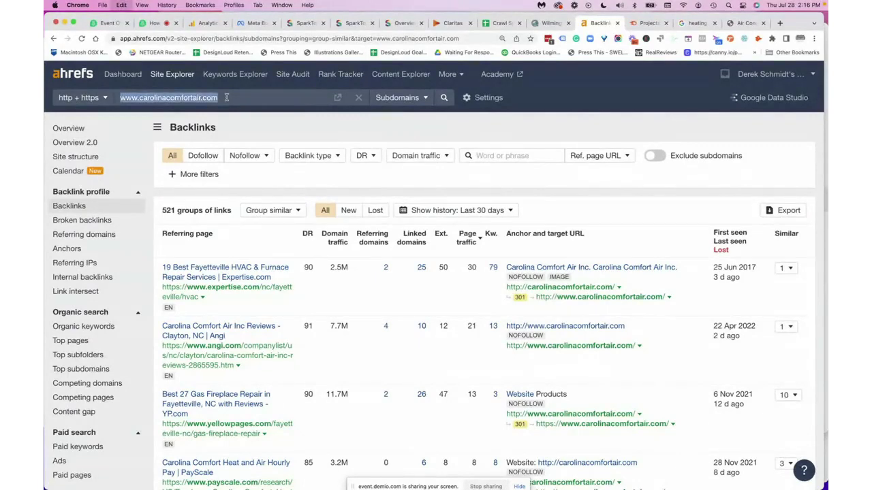
pyautogui.click(647, 23)
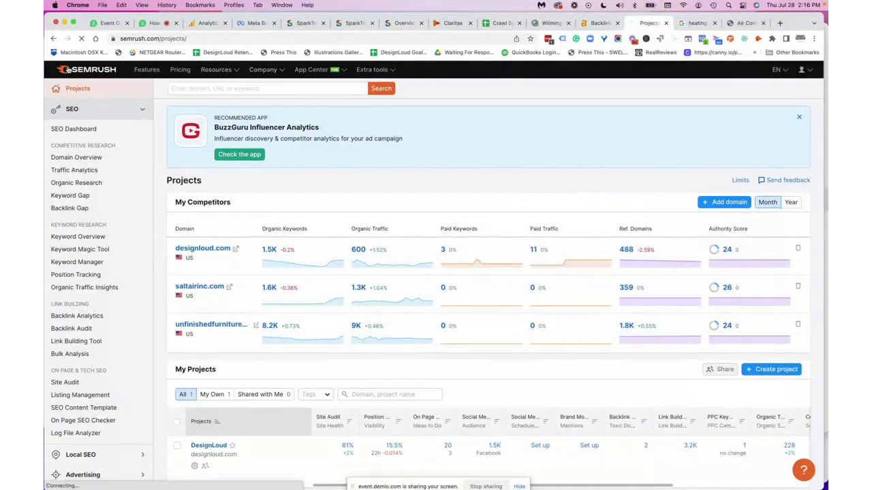
# Send 'semrush.com' in the Demio webinar chat, then return to the Semrush tab
pyautogui.click(155, 23)
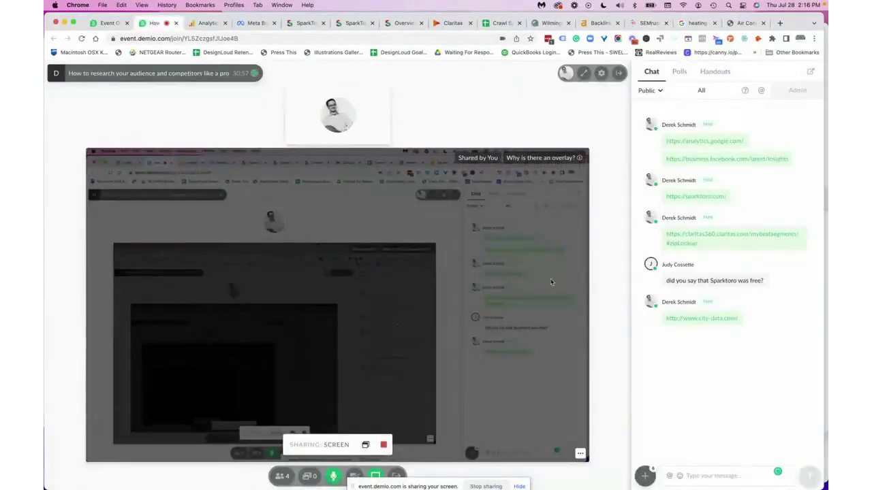
pyautogui.write('semrus')
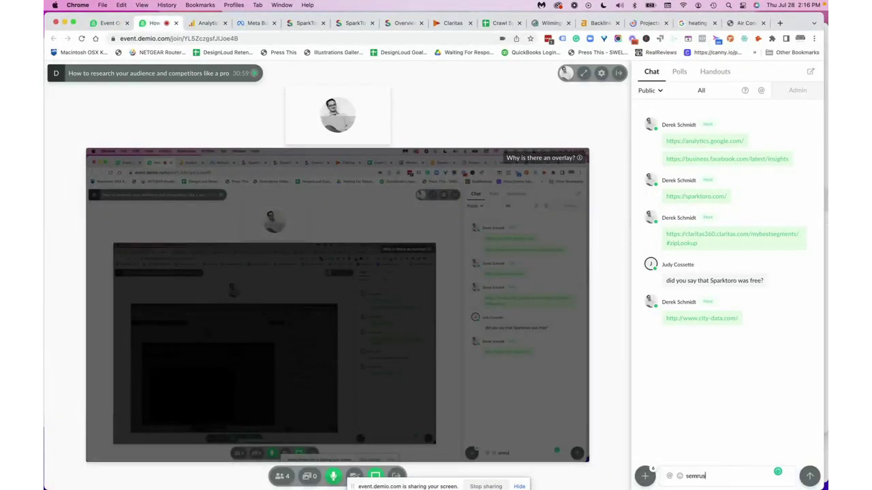
pyautogui.write('h.com')
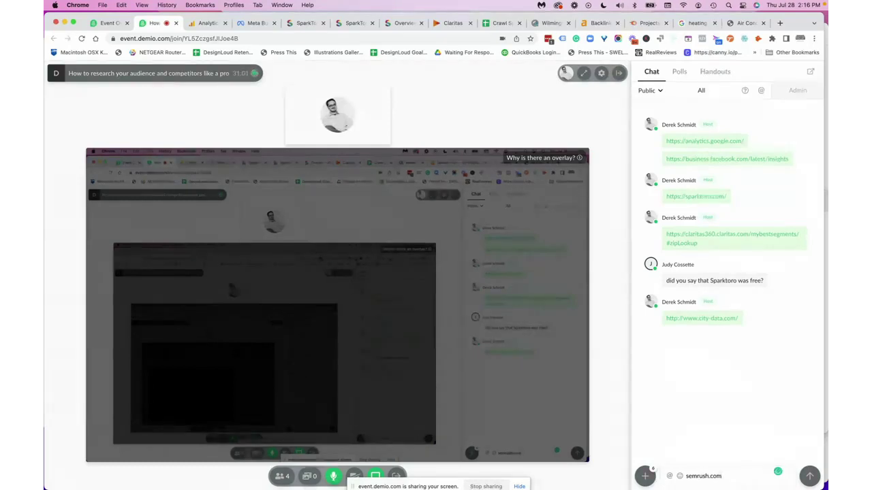
pyautogui.press('Return')
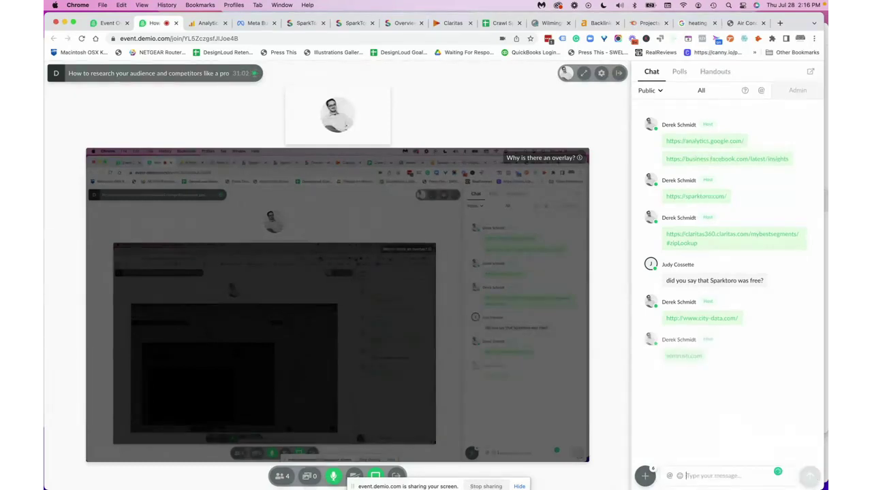
pyautogui.click(647, 24)
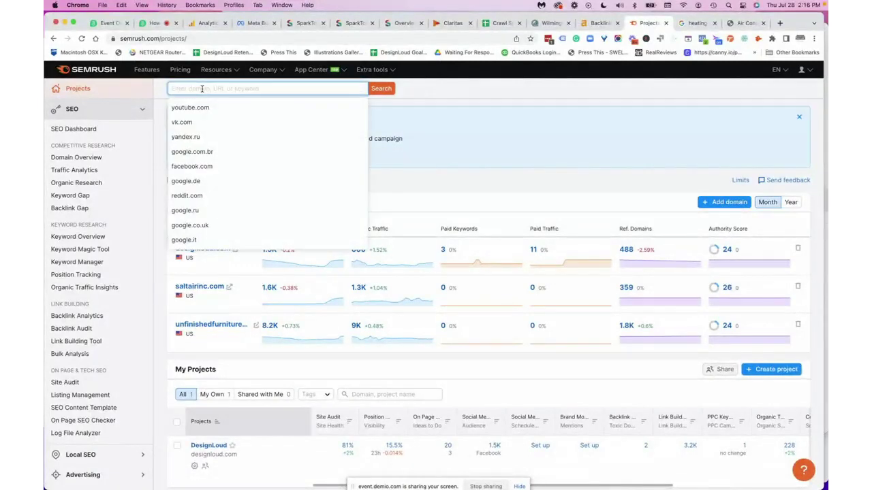
pyautogui.press('super+v')
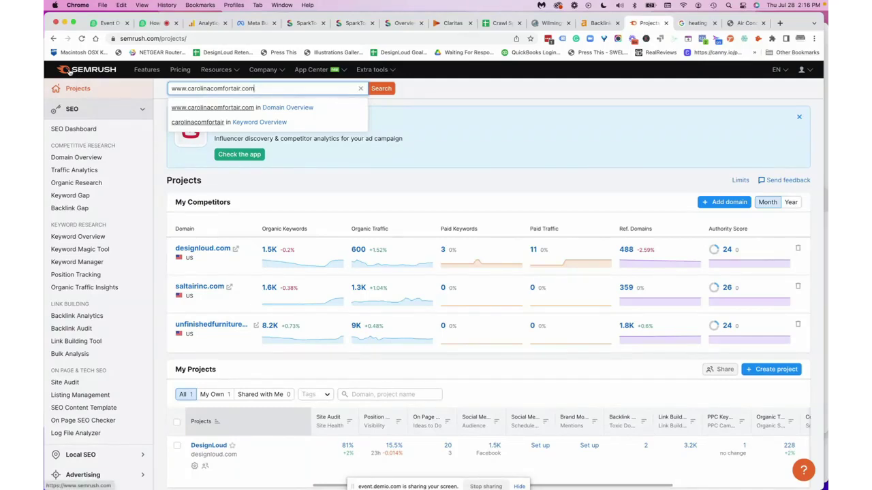
pyautogui.press('Return')
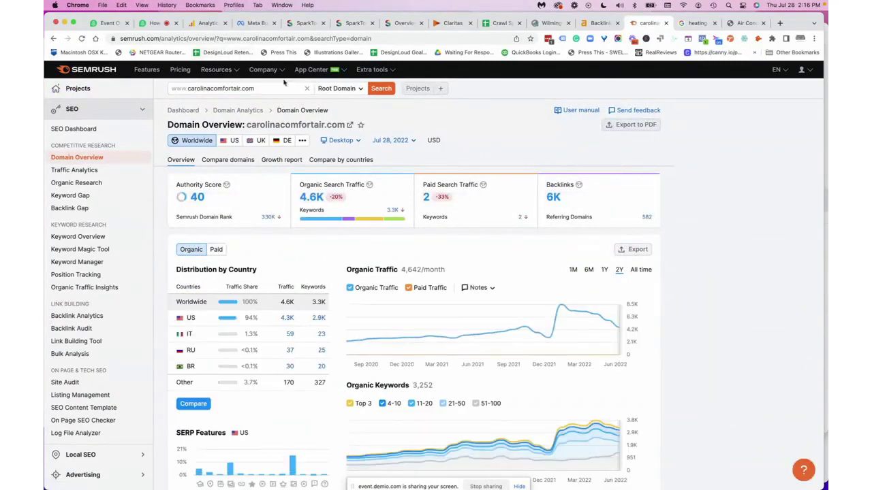
# Review carolinacomfortair.com's overview figures and open the Top Organic Keywords details
pyautogui.scroll(-1, 262, 162)
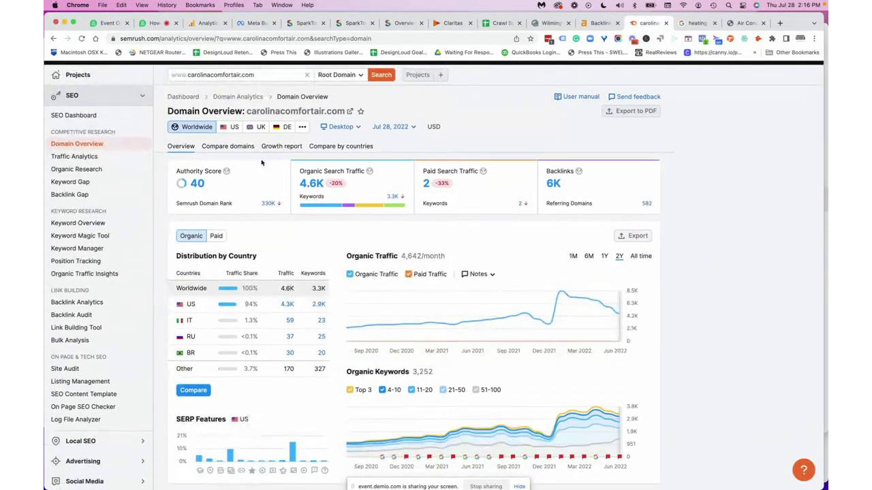
pyautogui.scroll(-2, 262, 162)
pyautogui.scroll(2, 261, 162)
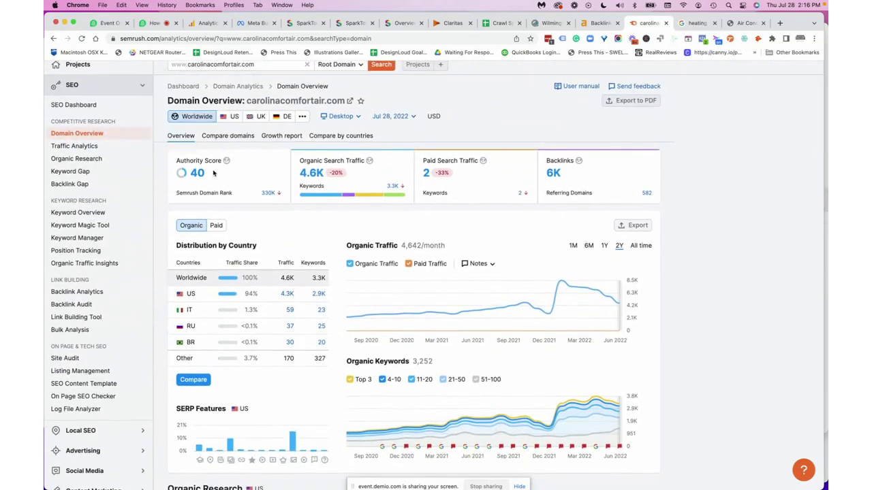
pyautogui.scroll(-1, 328, 172)
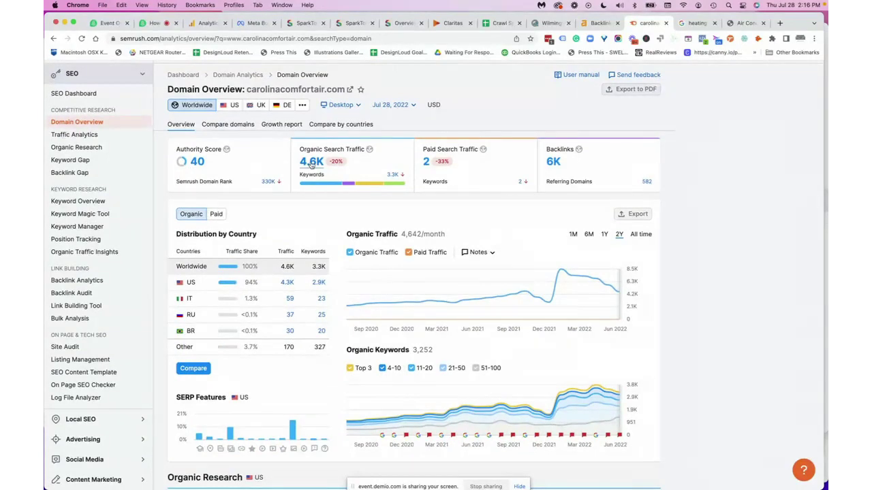
pyautogui.moveTo(335, 161)
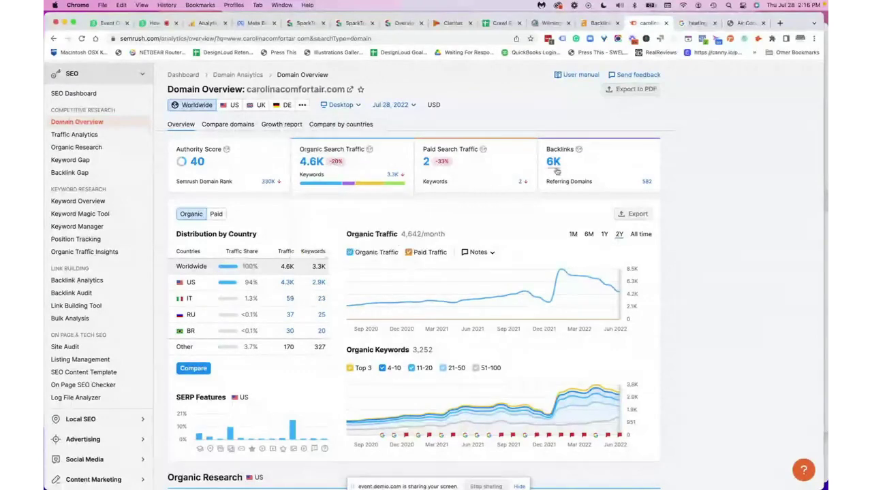
pyautogui.scroll(-3, 554, 178)
pyautogui.scroll(-6, 554, 179)
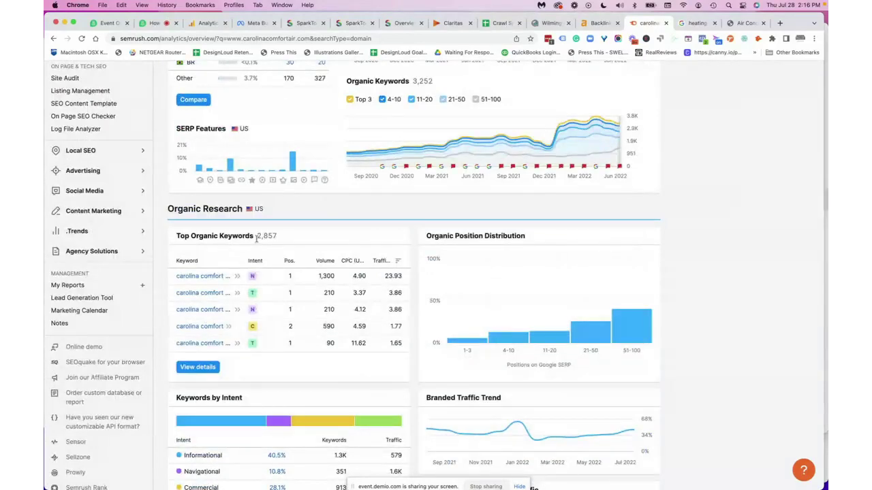
pyautogui.click(202, 368)
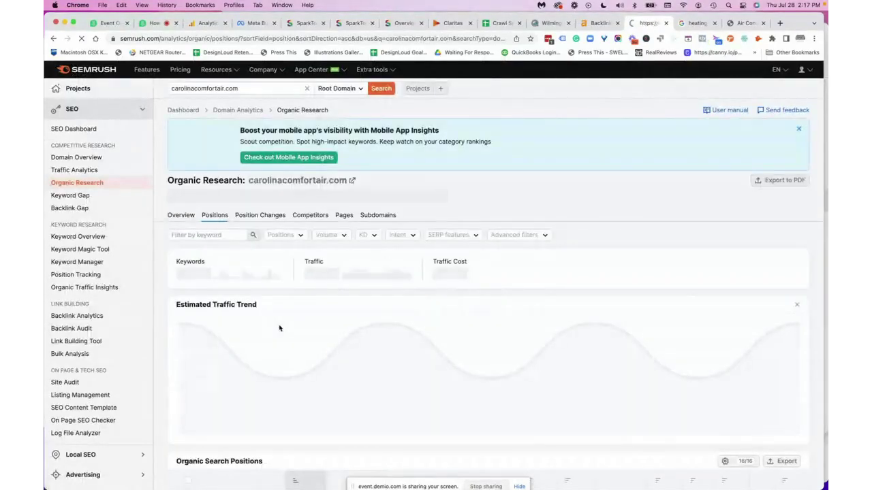
pyautogui.scroll(-5, 278, 328)
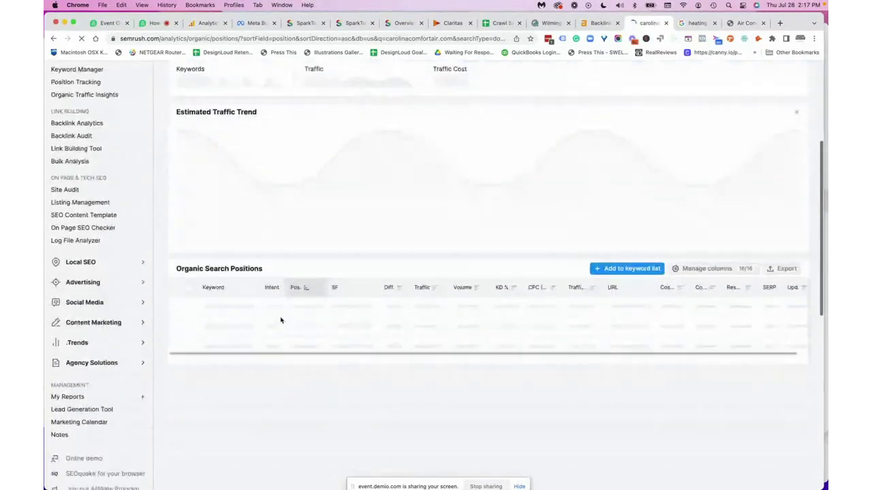
pyautogui.scroll(-2, 280, 320)
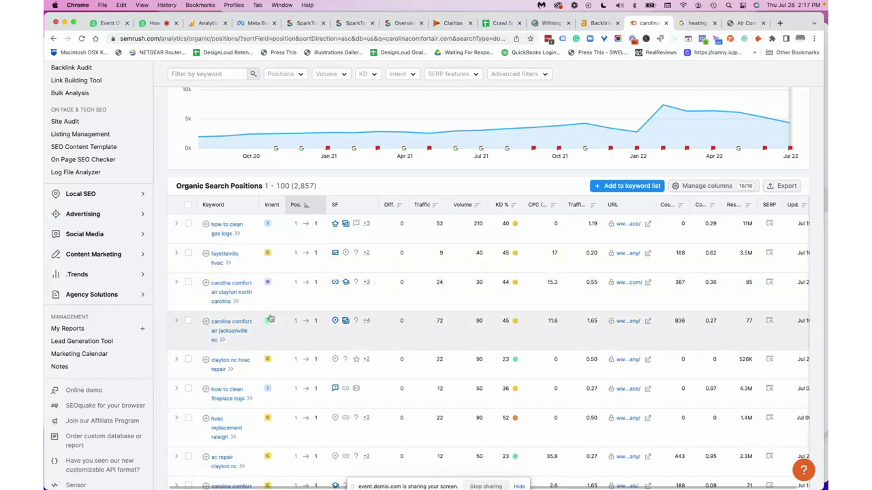
pyautogui.moveTo(270, 323)
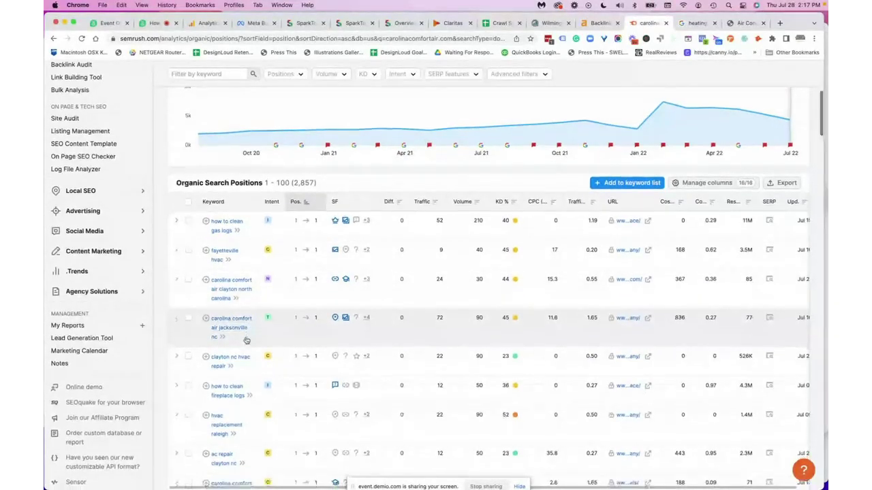
pyautogui.scroll(-1, 247, 341)
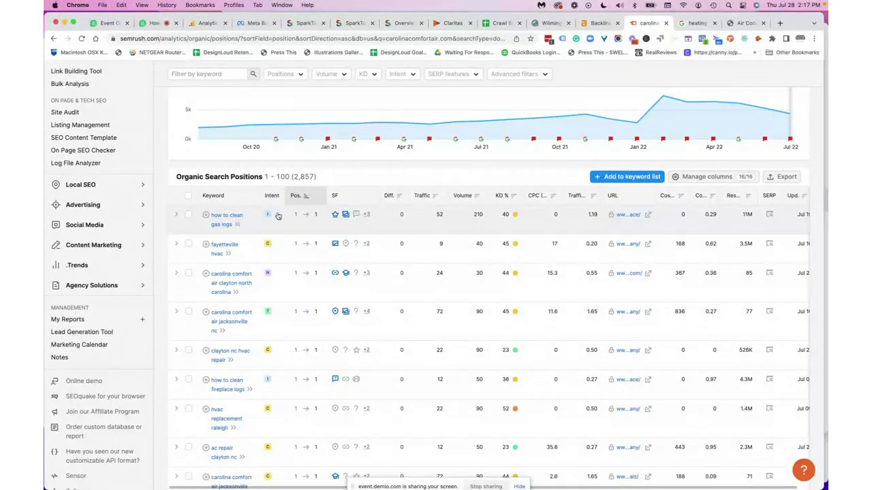
pyautogui.moveTo(268, 216)
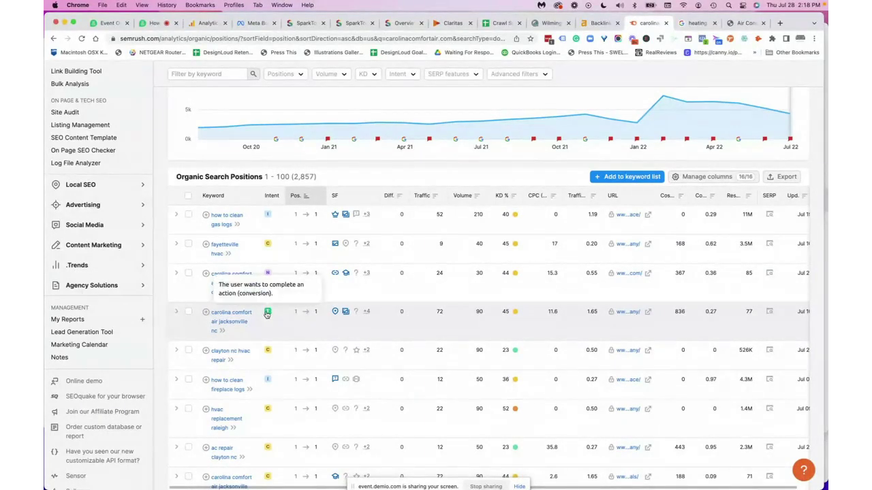
pyautogui.scroll(-3, 257, 341)
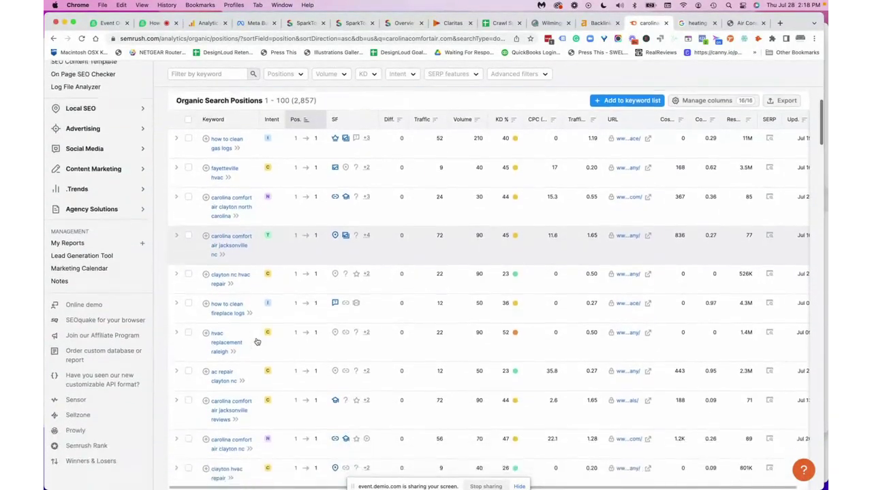
pyautogui.scroll(-2, 257, 341)
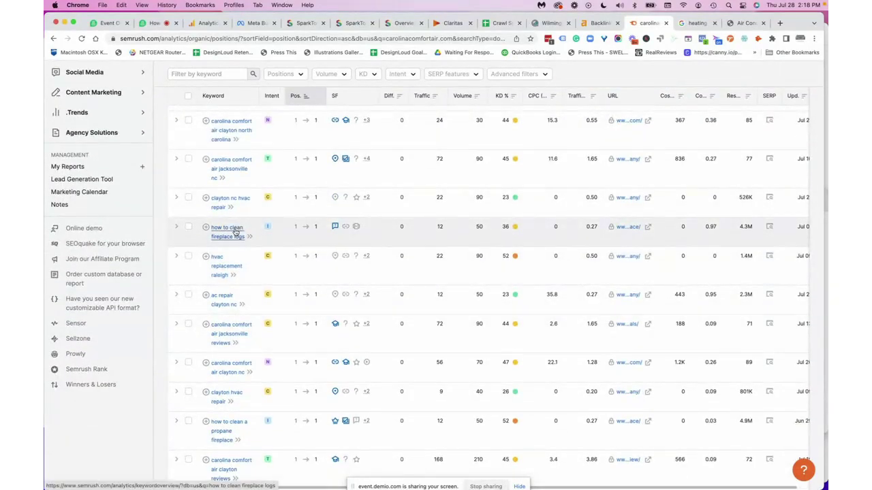
pyautogui.scroll(1, 235, 232)
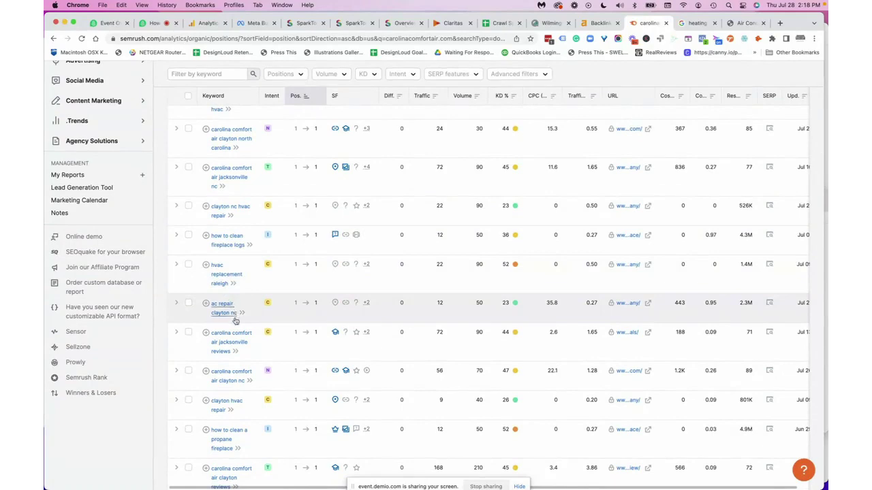
pyautogui.scroll(-3, 235, 313)
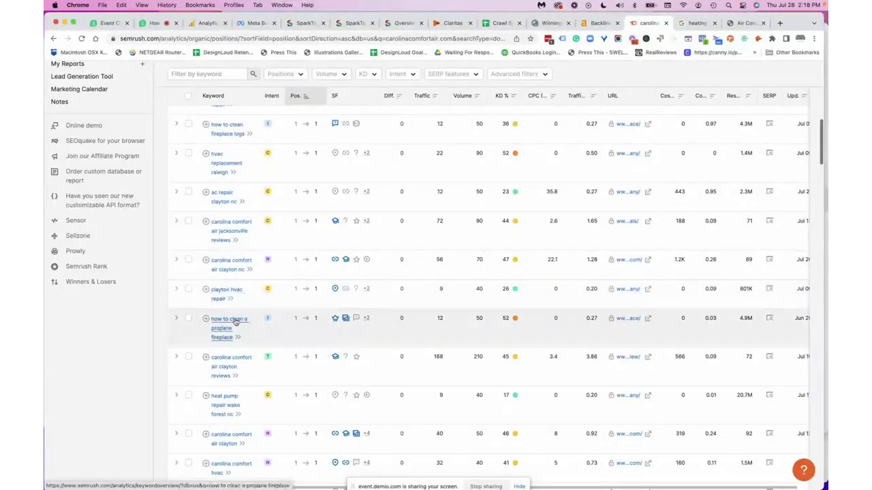
pyautogui.scroll(1, 235, 321)
pyautogui.scroll(1, 235, 321)
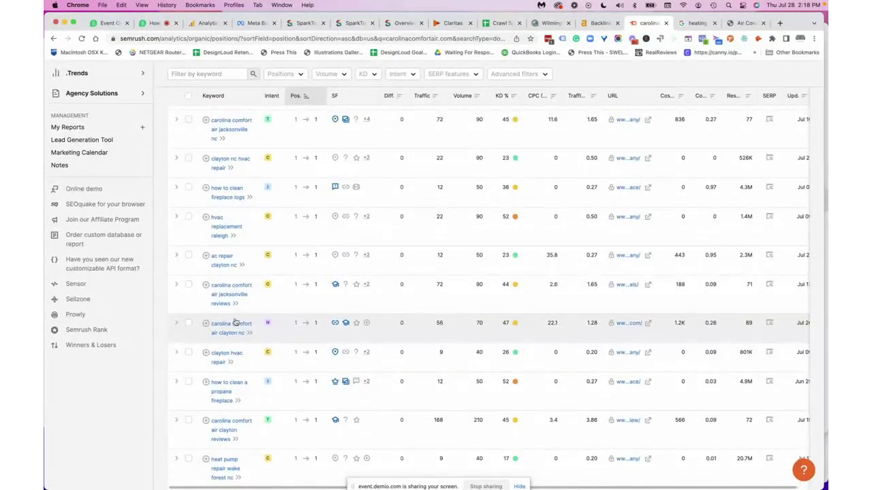
pyautogui.scroll(3, 235, 322)
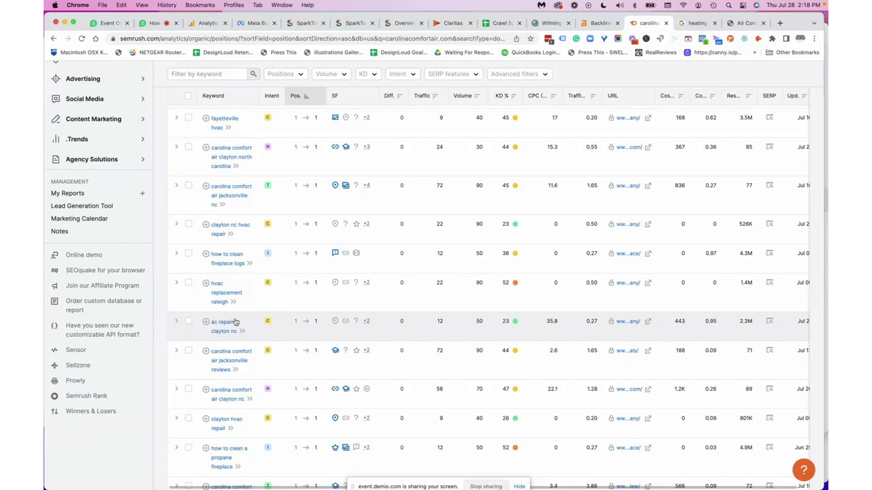
pyautogui.scroll(3, 235, 322)
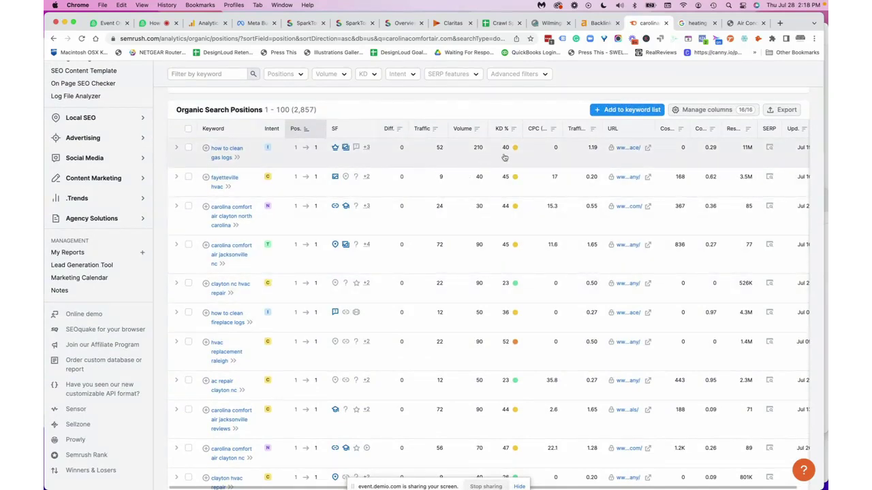
pyautogui.moveTo(515, 284)
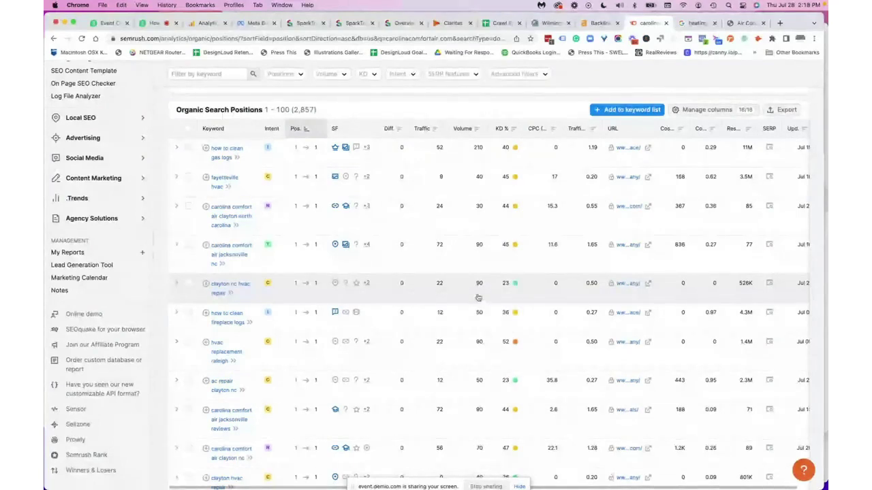
pyautogui.scroll(10, 146, 170)
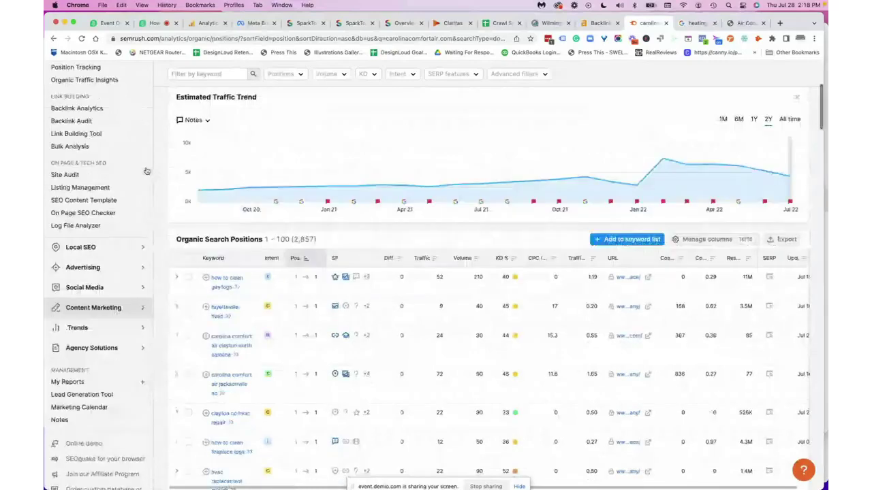
# Go back to the Domain Overview, scroll to Sample Text Ads, and select the second ad's opening text
pyautogui.click(54, 38)
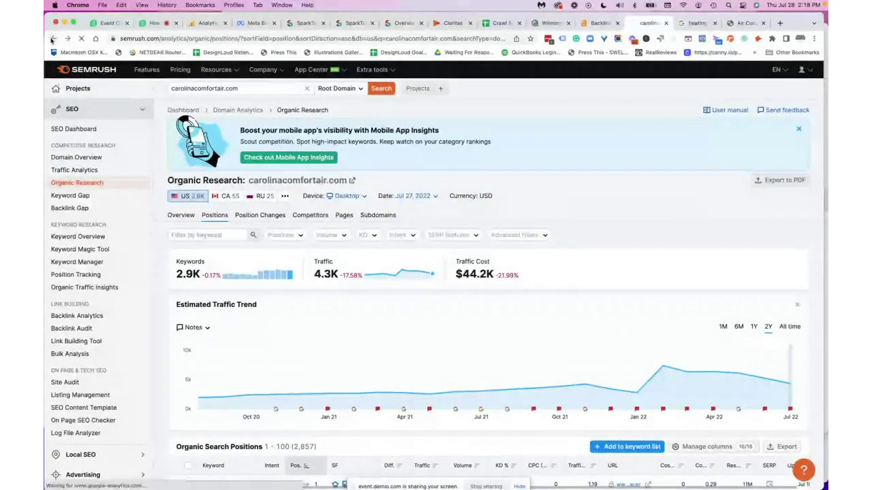
pyautogui.scroll(-5, 219, 238)
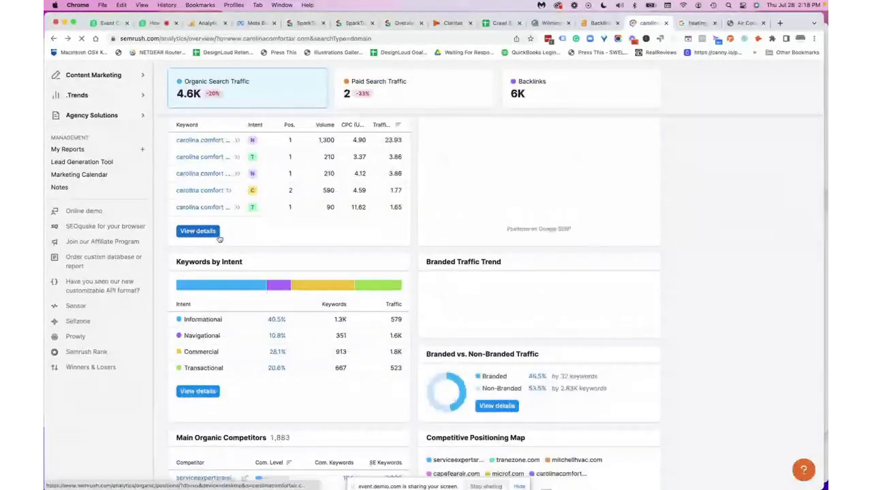
pyautogui.scroll(-3, 219, 237)
pyautogui.scroll(-4, 218, 238)
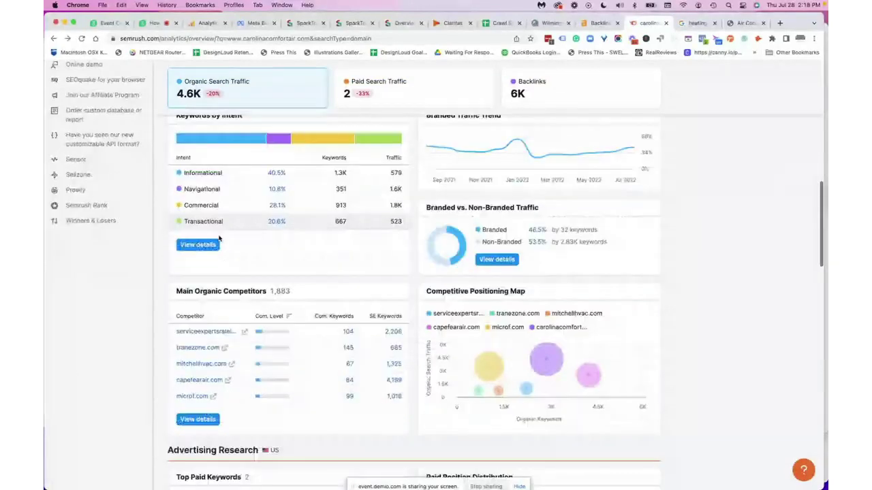
pyautogui.scroll(-3, 219, 238)
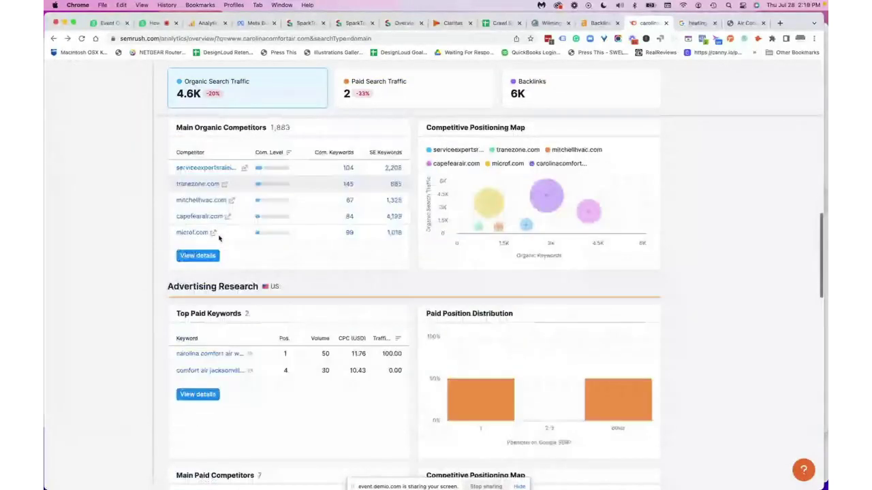
pyautogui.scroll(-3, 218, 237)
pyautogui.scroll(-2, 219, 238)
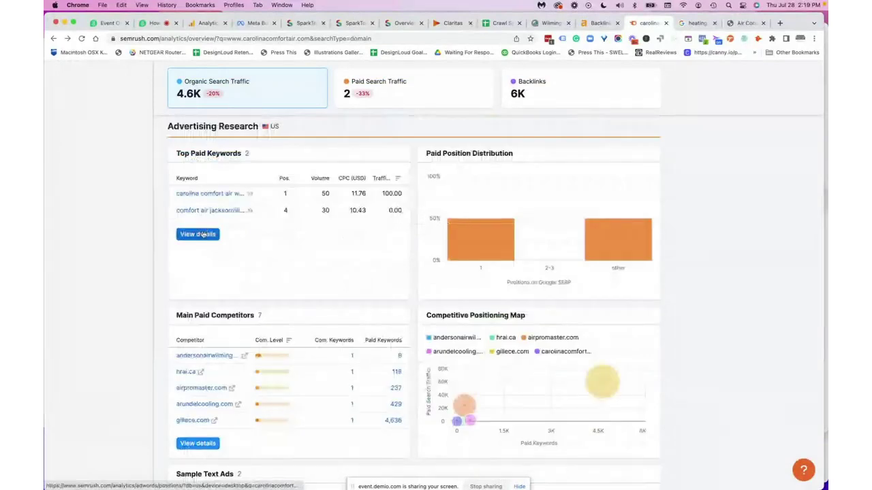
pyautogui.scroll(-2, 203, 234)
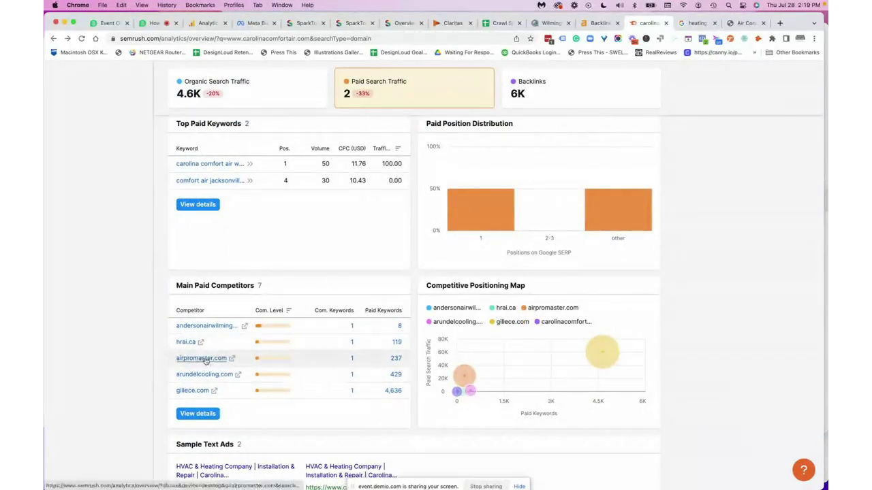
pyautogui.scroll(-1, 208, 380)
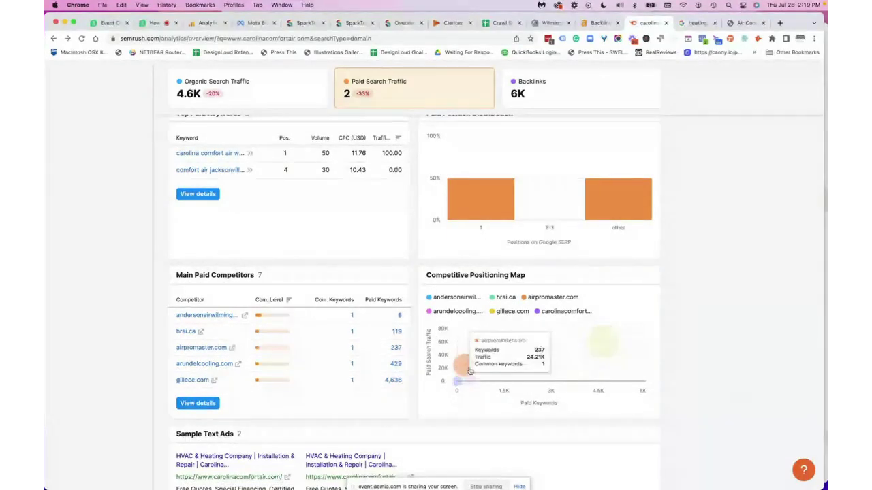
pyautogui.scroll(-3, 436, 439)
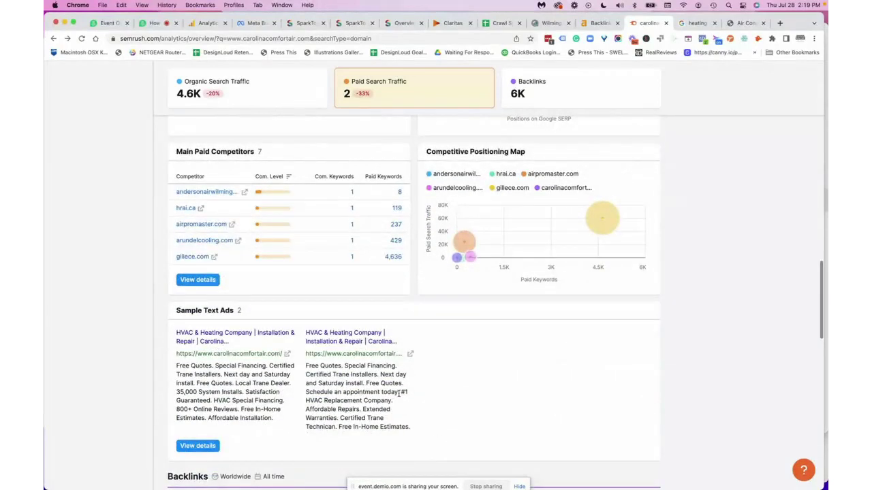
pyautogui.moveTo(361, 406); pyautogui.dragTo(305, 363)
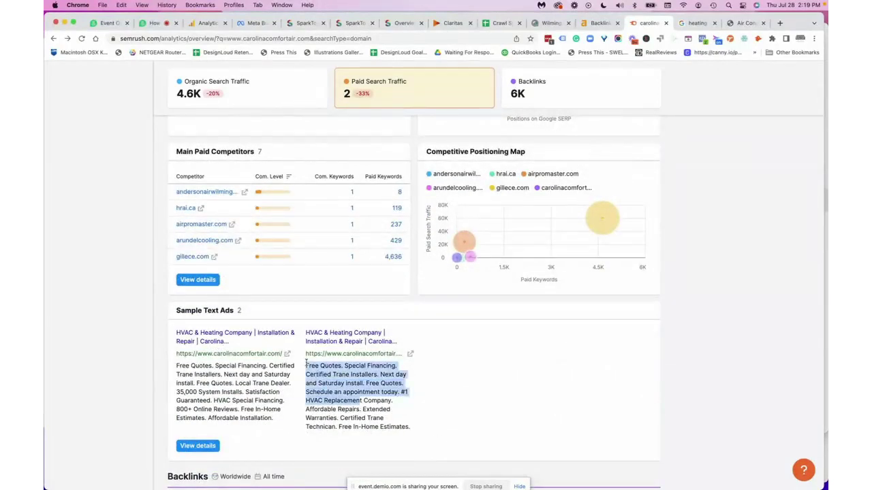
pyautogui.scroll(-3, 306, 363)
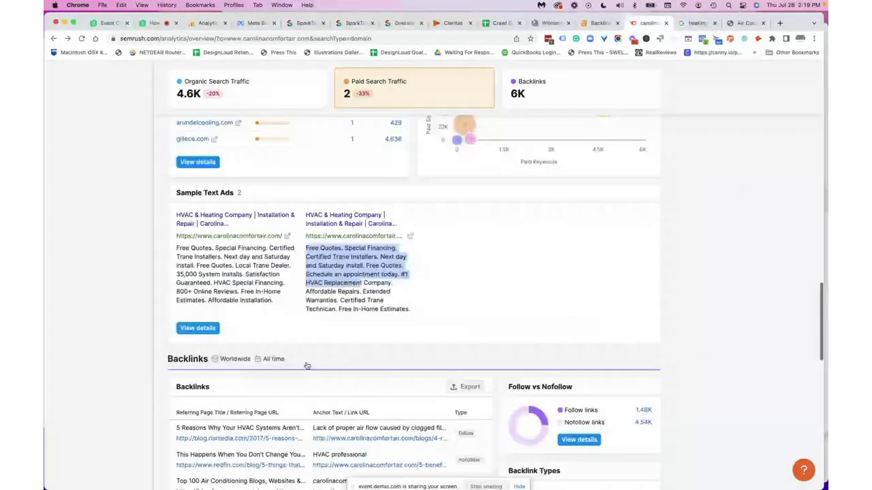
pyautogui.scroll(-5, 307, 366)
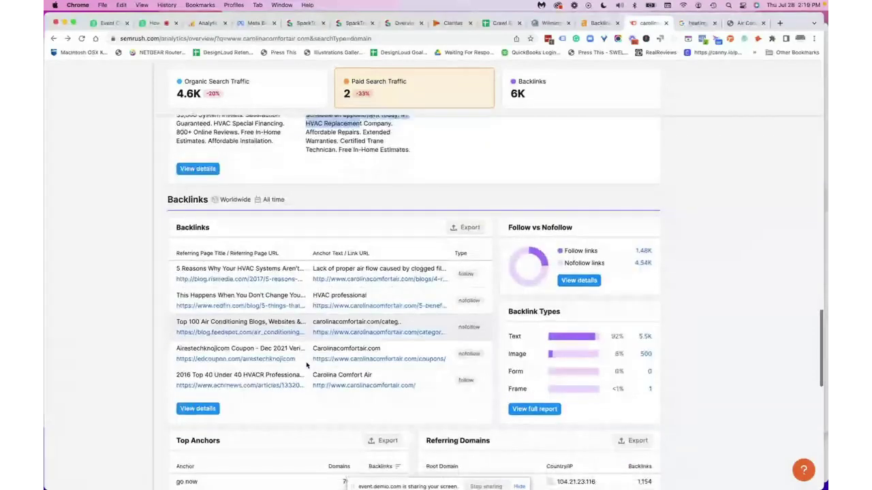
pyautogui.scroll(-1, 306, 365)
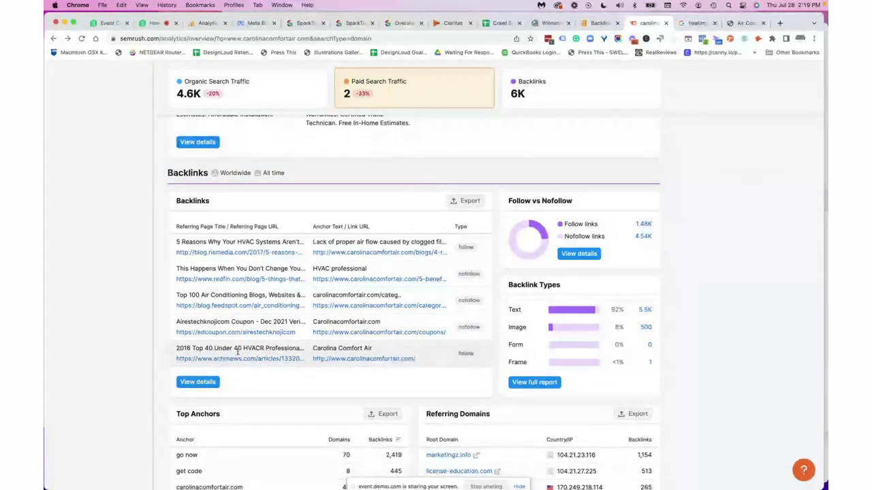
pyautogui.scroll(-2, 238, 352)
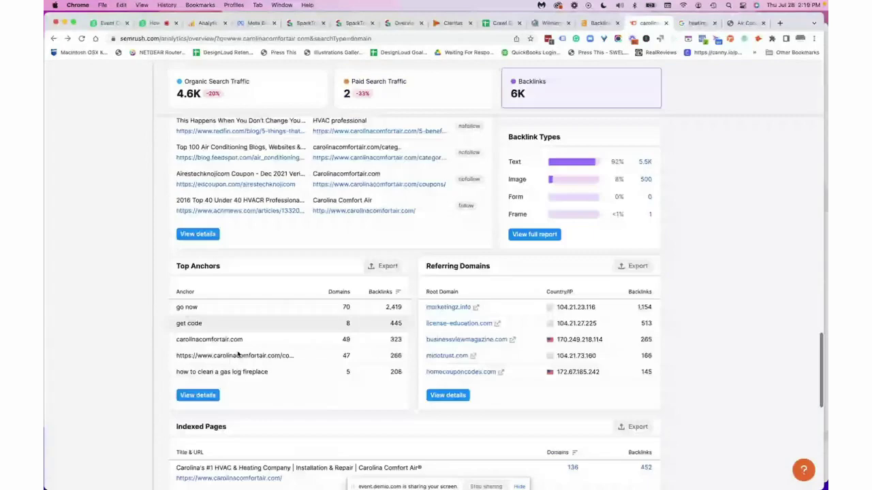
pyautogui.scroll(-5, 238, 353)
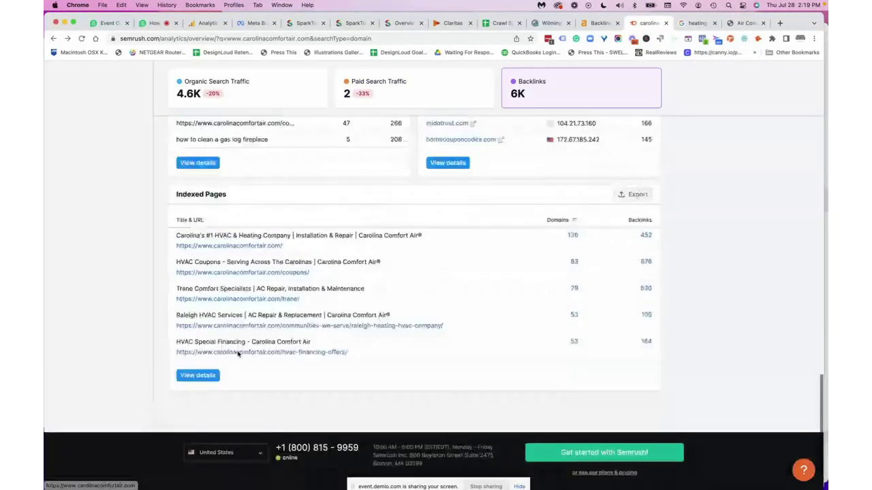
pyautogui.scroll(10, 238, 354)
pyautogui.scroll(10, 238, 353)
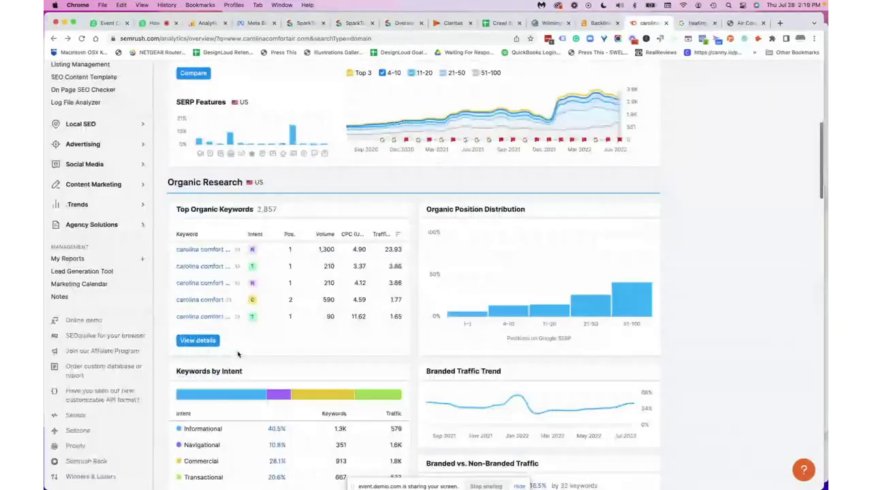
pyautogui.scroll(3, 238, 361)
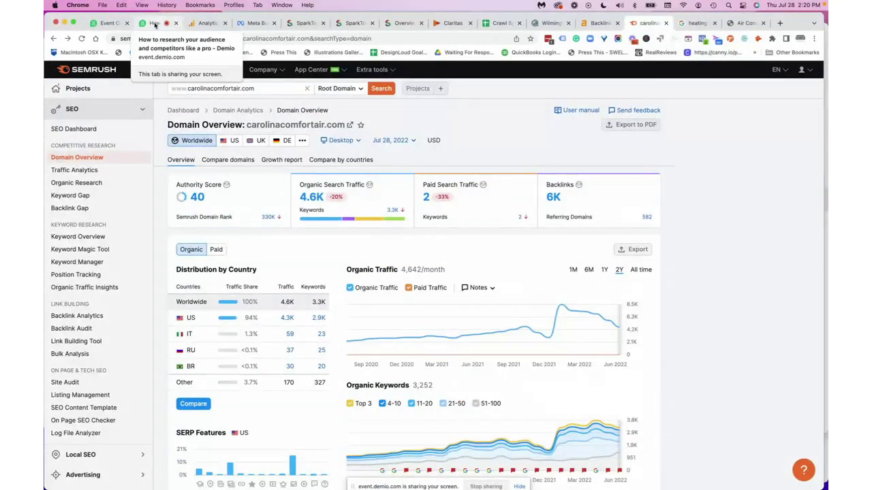
# Share the 'How to Reverse Engineer Your Competitors Google Ads Strategies' handout from Demio's resources
pyautogui.click(155, 25)
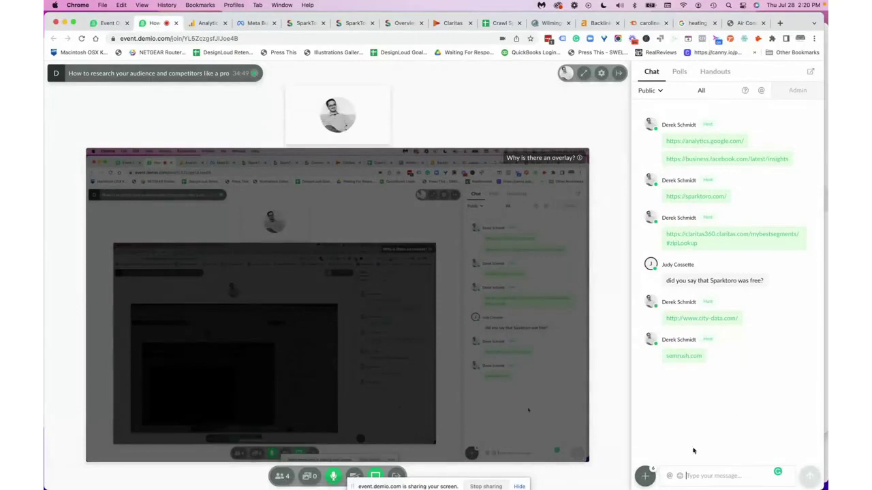
pyautogui.click(645, 474)
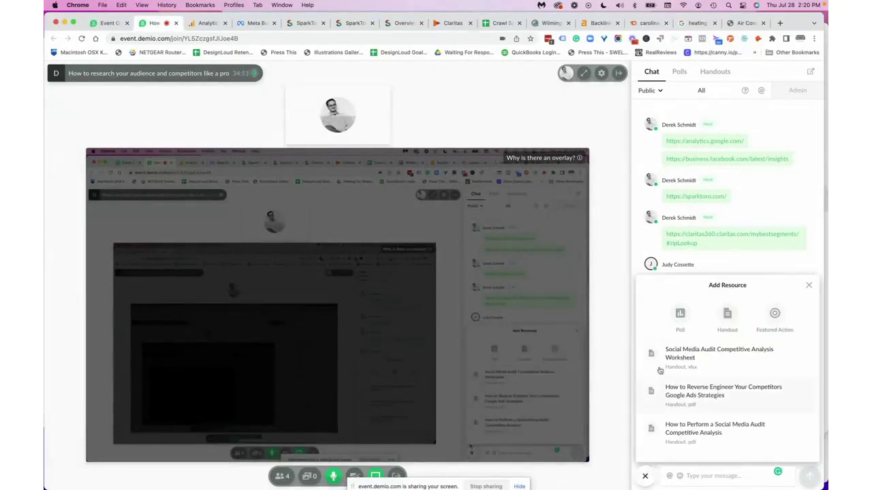
pyautogui.scroll(-2, 696, 362)
pyautogui.scroll(-2, 697, 362)
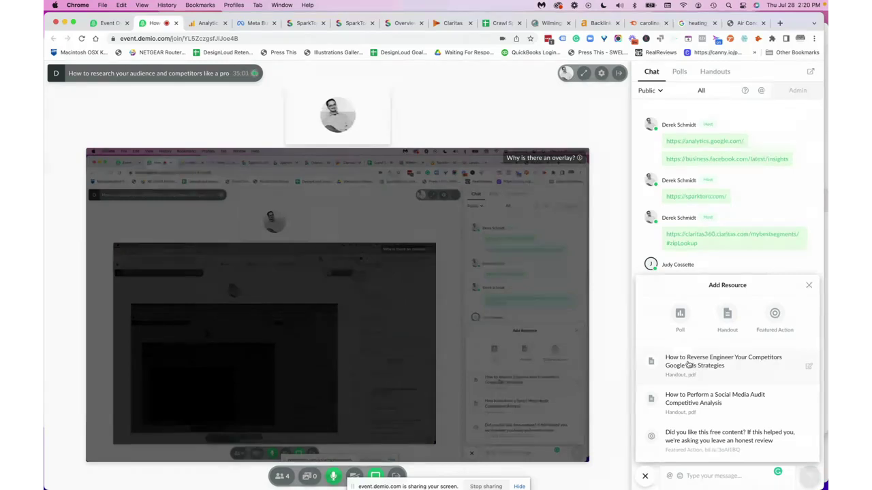
pyautogui.click(688, 366)
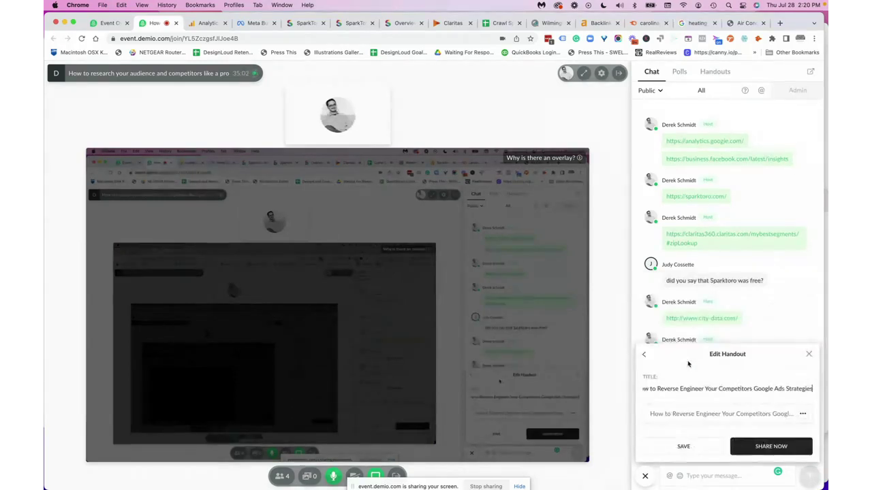
pyautogui.click(756, 447)
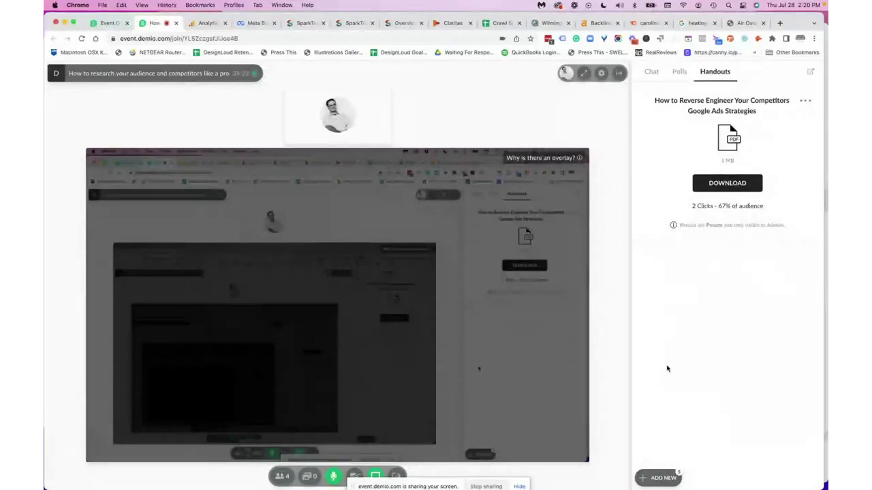
pyautogui.click(655, 478)
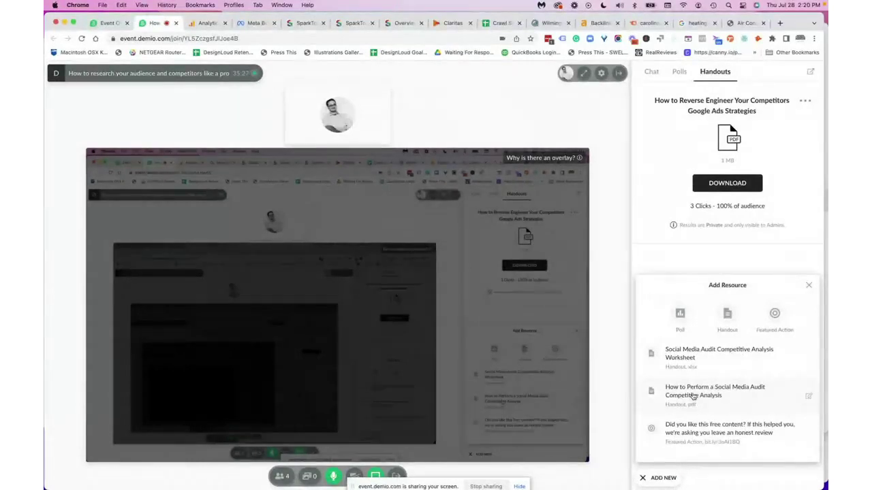
# Share the 'How to Perform a Social Media Audit Competitive Analysis' PDF handout now
pyautogui.click(694, 396)
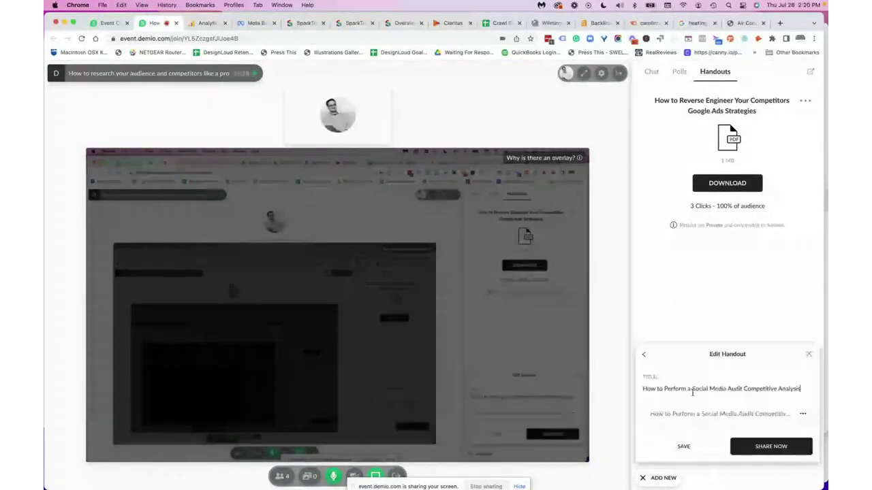
pyautogui.click(755, 449)
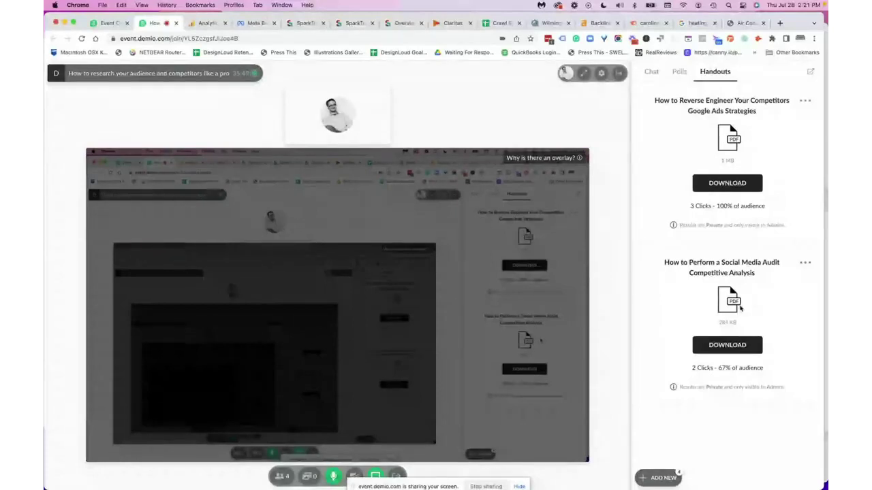
pyautogui.click(651, 477)
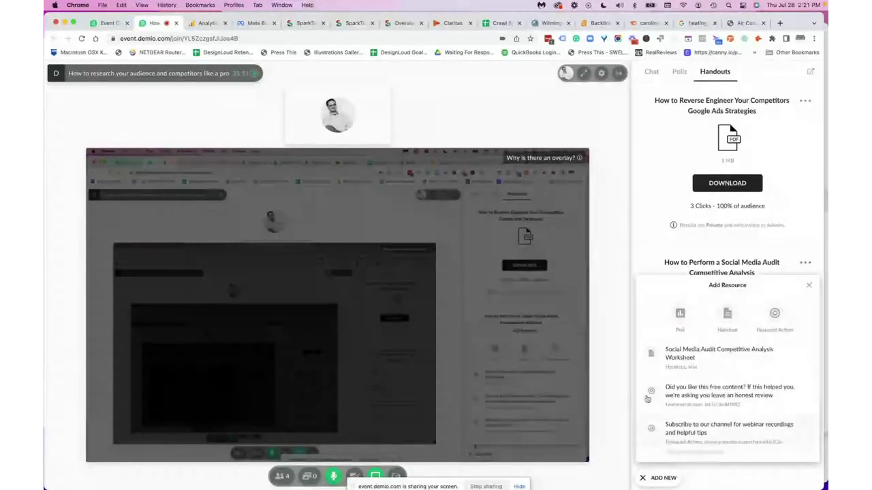
# Share the 'Social Media Audit Competitive Analysis Worksheet' XLSX handout with attendees
pyautogui.click(703, 360)
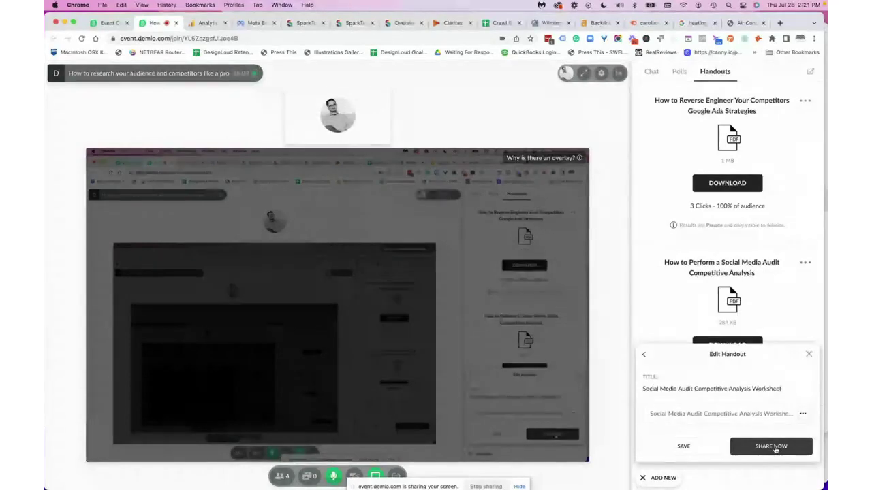
pyautogui.click(775, 447)
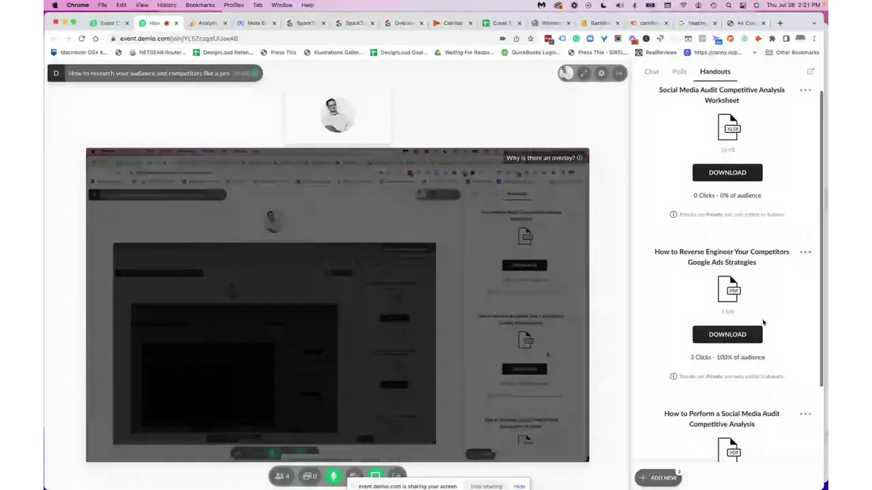
pyautogui.scroll(-3, 762, 323)
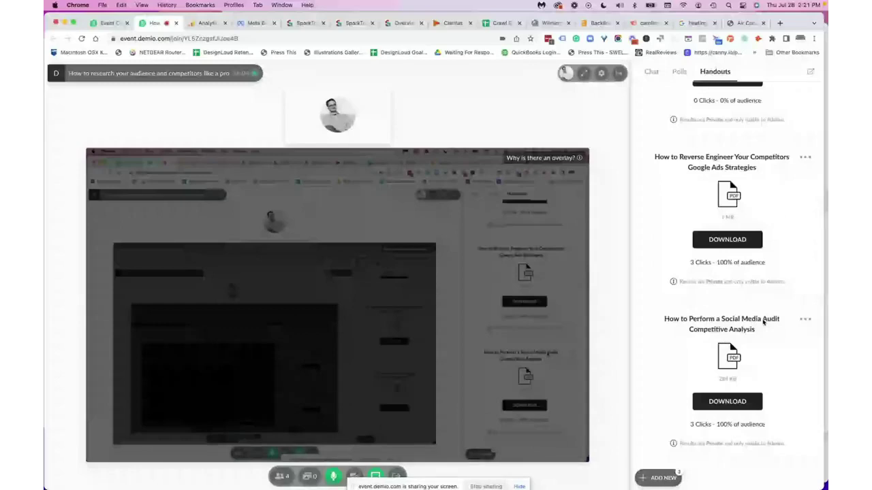
pyautogui.scroll(3, 763, 322)
pyautogui.scroll(1, 763, 322)
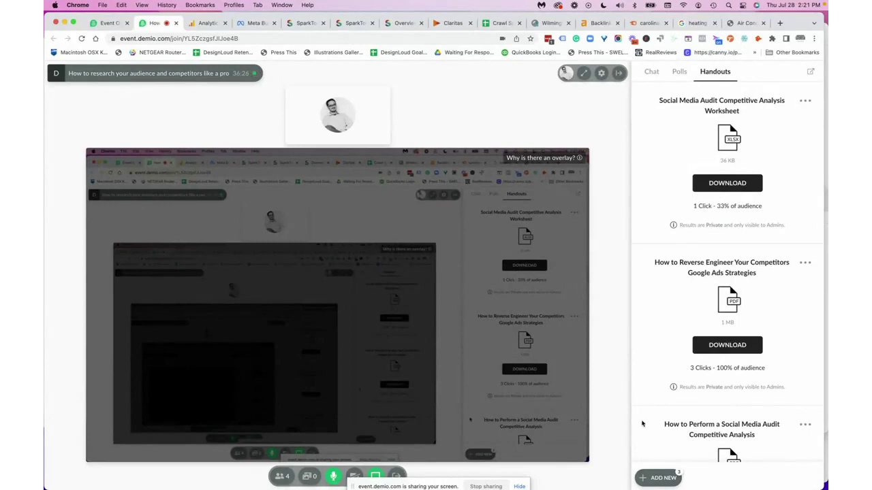
# Check the chat messages, then review the handouts list with the worksheet at 1 click
pyautogui.click(651, 72)
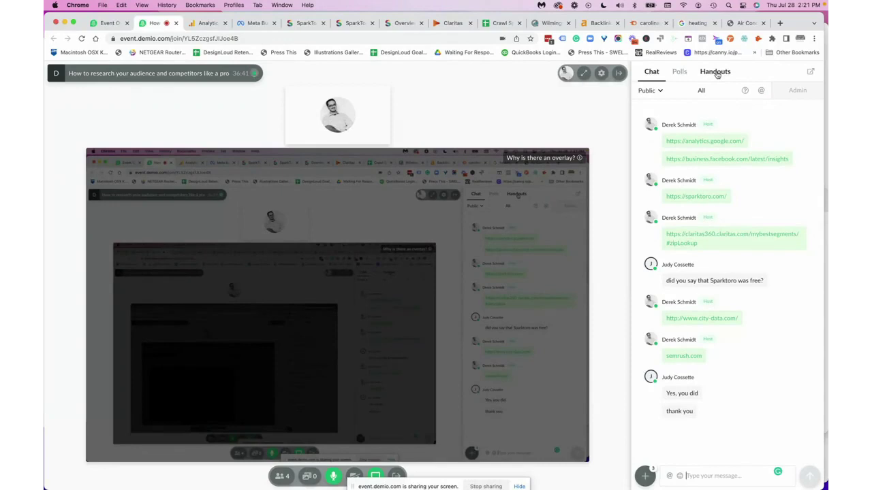
pyautogui.click(716, 73)
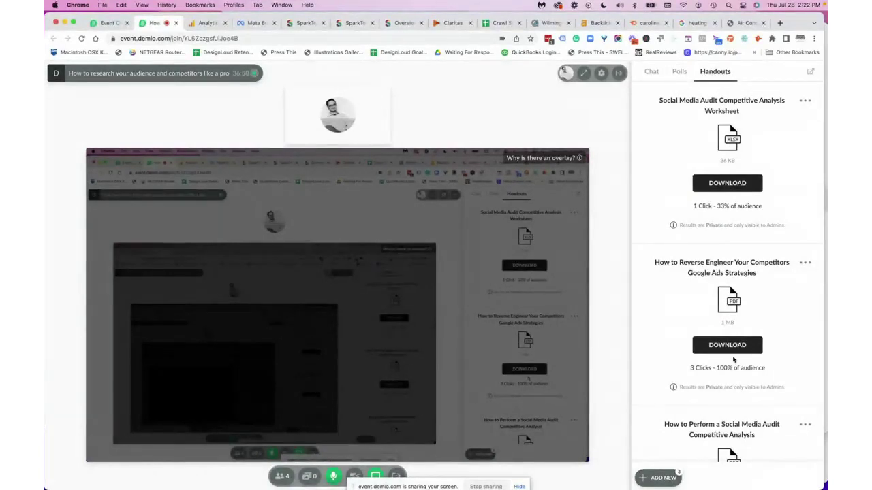
pyautogui.scroll(-3, 705, 310)
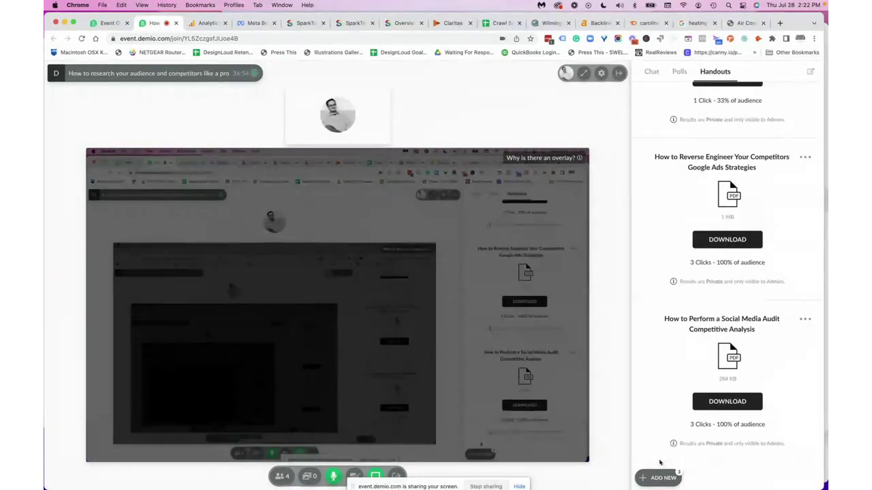
pyautogui.scroll(3, 675, 372)
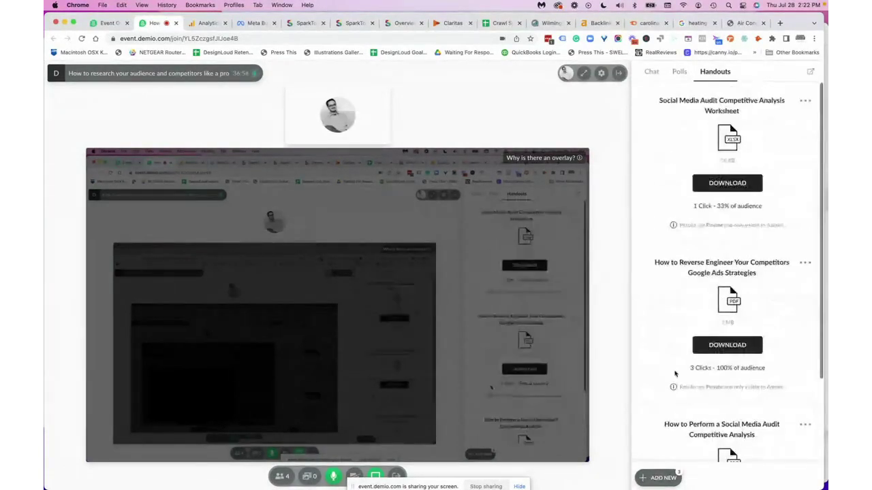
pyautogui.scroll(-1, 675, 373)
pyautogui.scroll(-2, 675, 368)
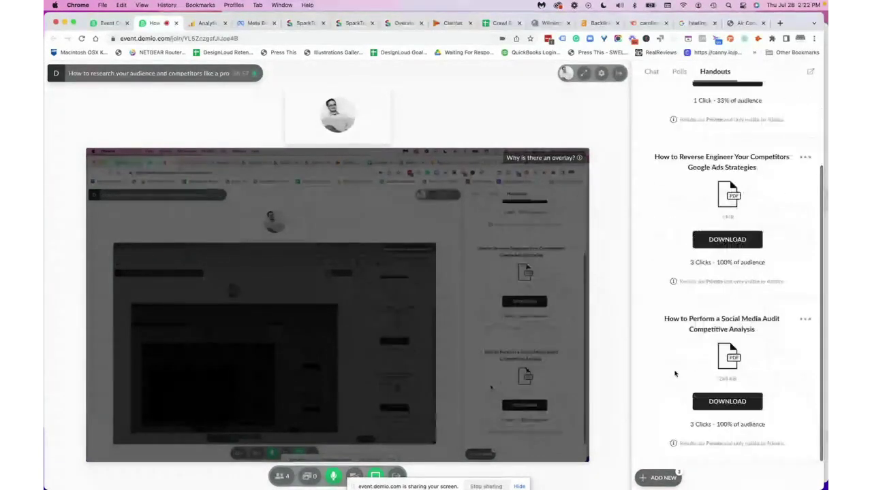
# Share the YouTube 'Subscribe to our channel' featured action with attendees
pyautogui.click(649, 479)
pyautogui.scroll(-1, 693, 392)
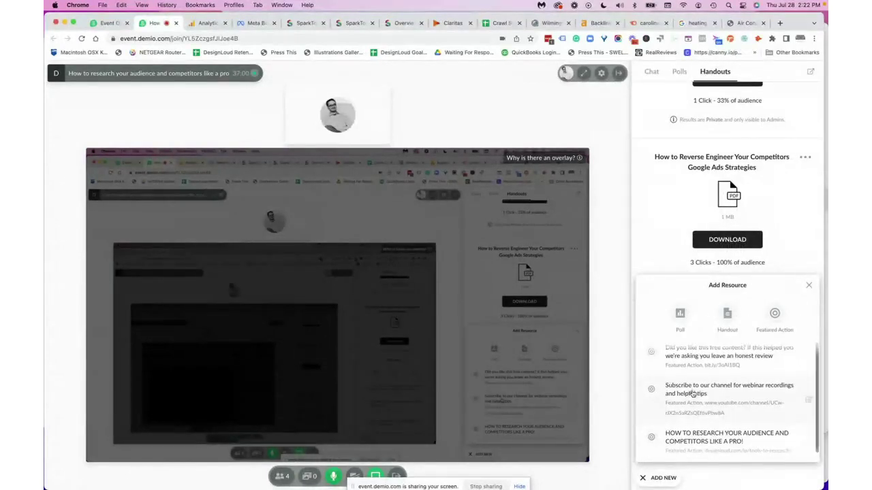
pyautogui.scroll(1, 692, 394)
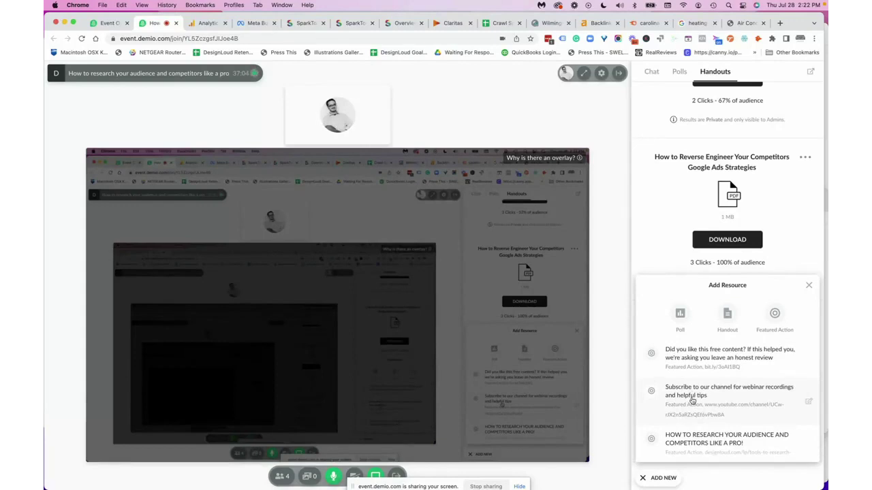
pyautogui.click(692, 401)
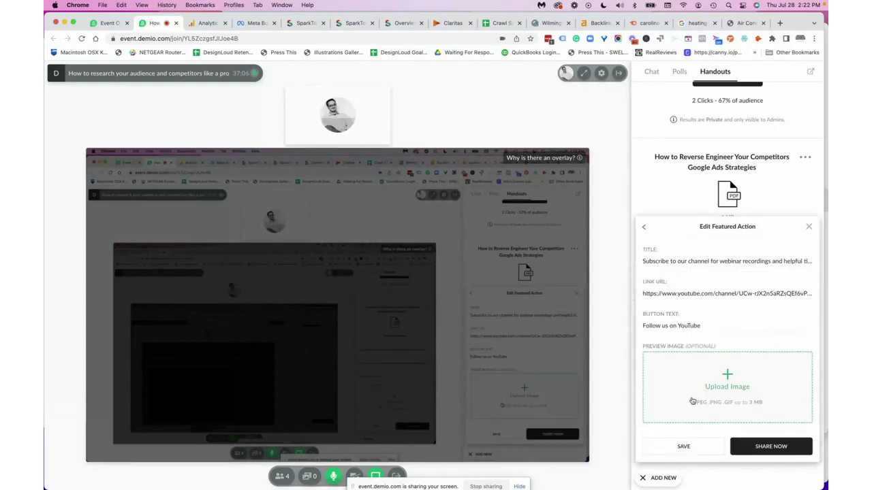
pyautogui.click(761, 451)
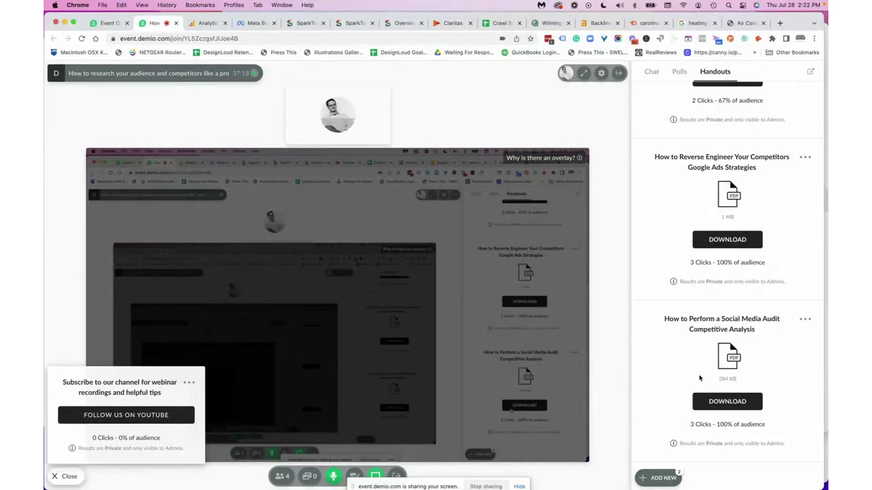
# Replace it by sharing the 'Did you like this free content?' honest-review request
pyautogui.click(643, 478)
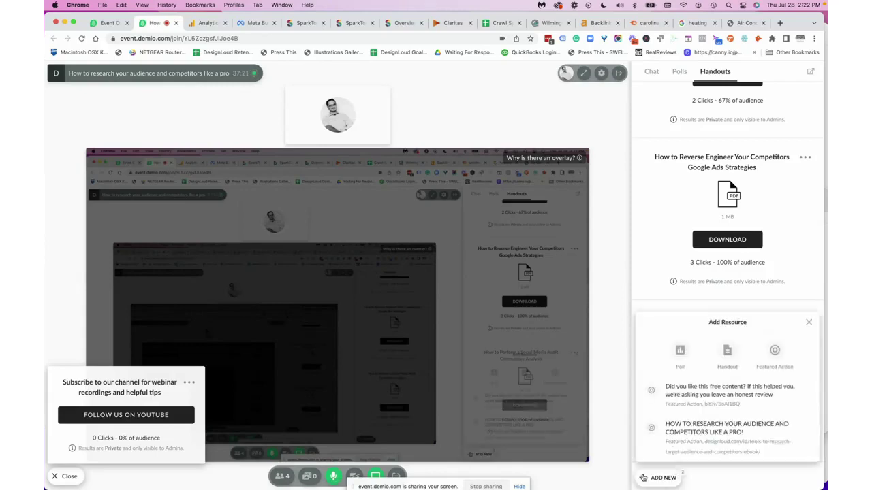
pyautogui.click(679, 398)
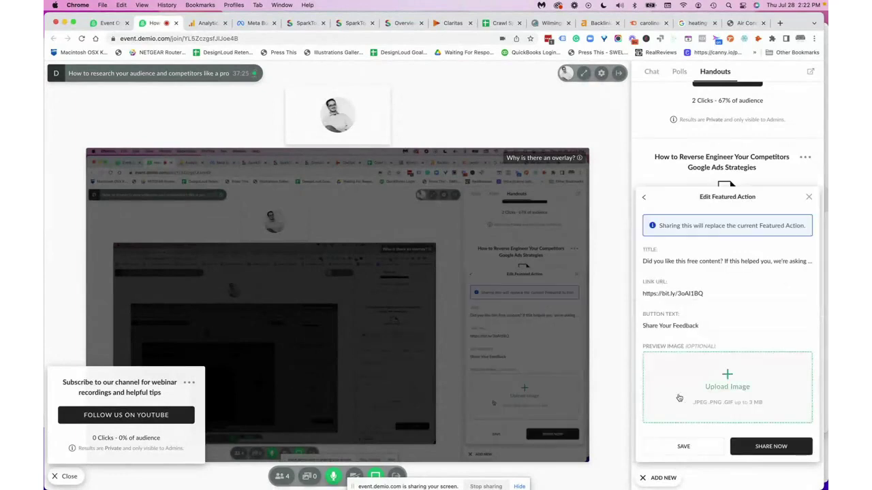
pyautogui.click(755, 452)
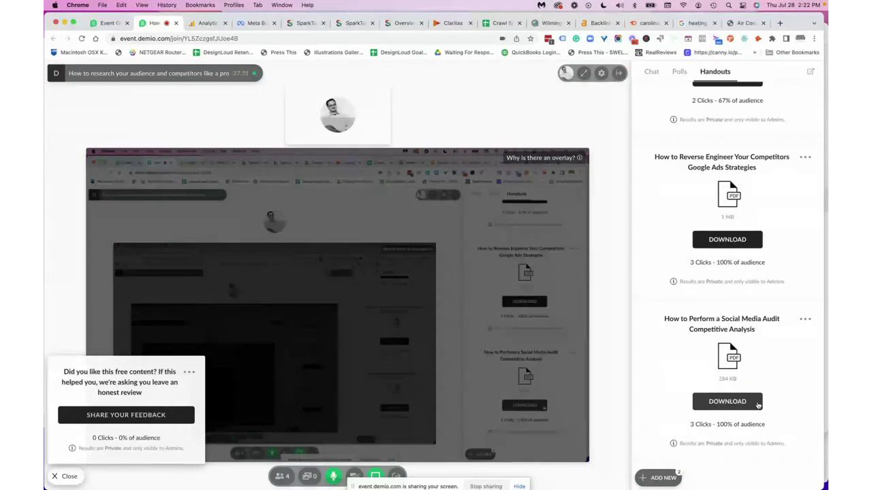
pyautogui.moveTo(518, 352)
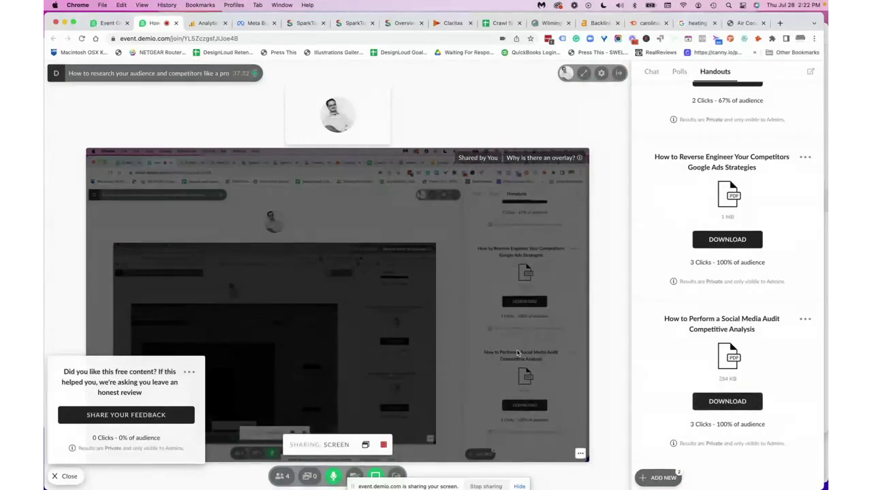